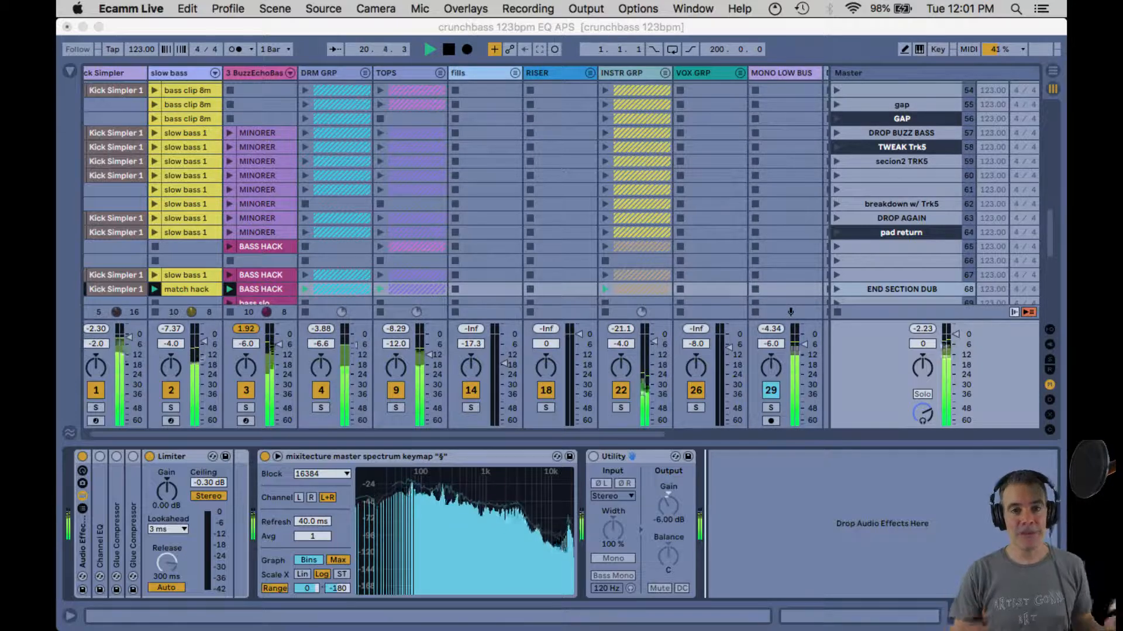
Bring the crunchbass set to the front in full screen and show its Arrangement view.
left_click(749, 570)
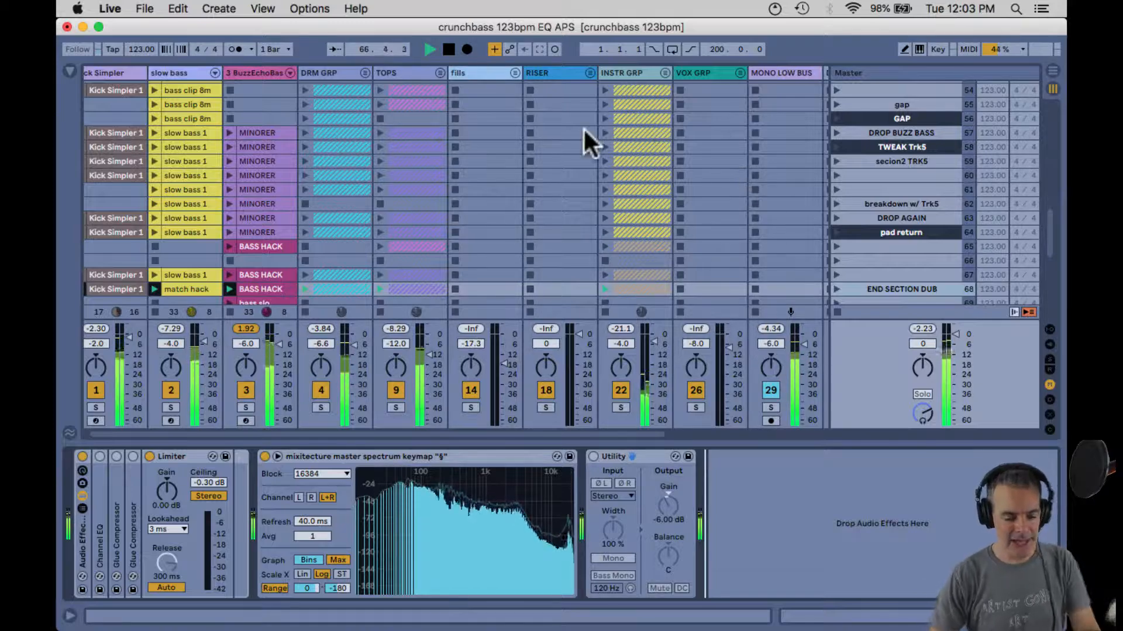
key("ctrl+super+f")
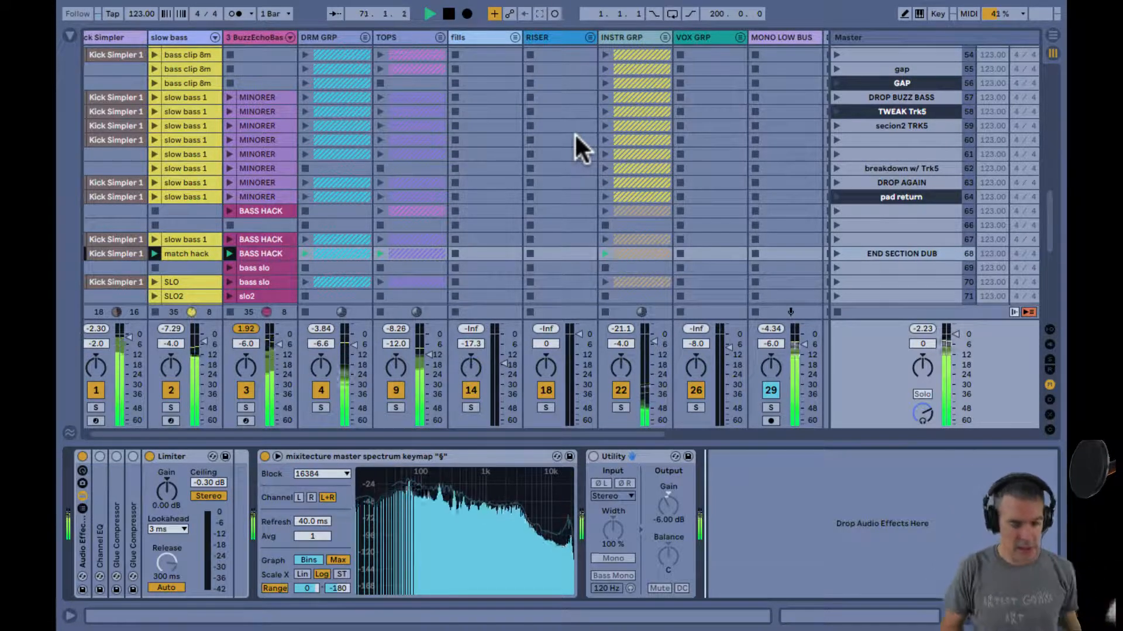
key("Tab")
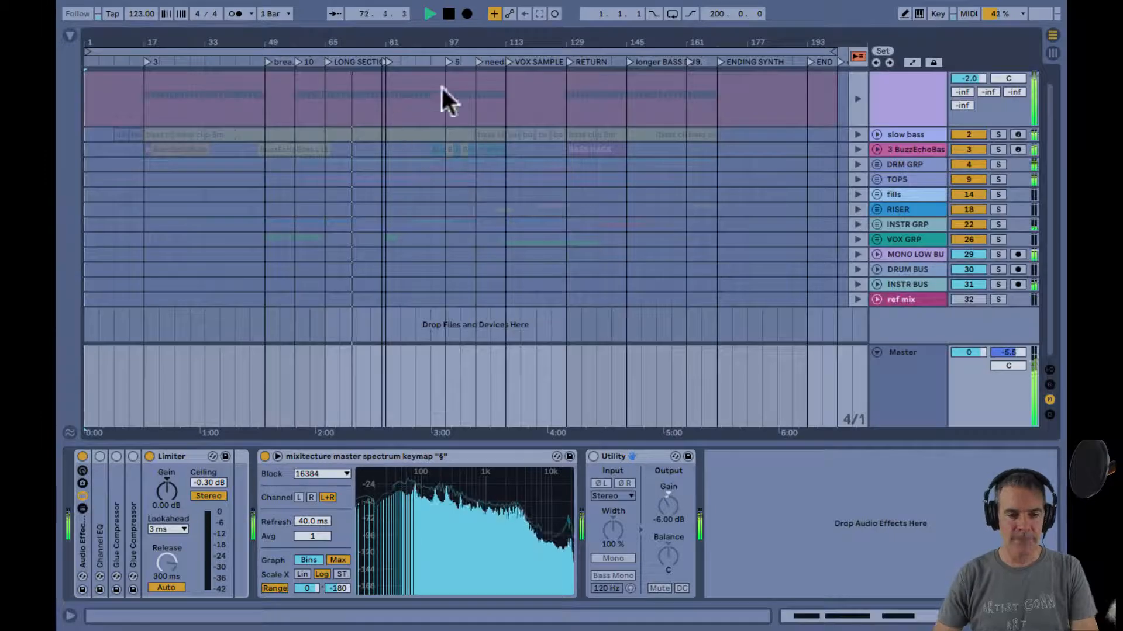
Loop the 16 bars of the kick track from the LONG SECTION locator at bar 65 to bar 81.
left_click(325, 62)
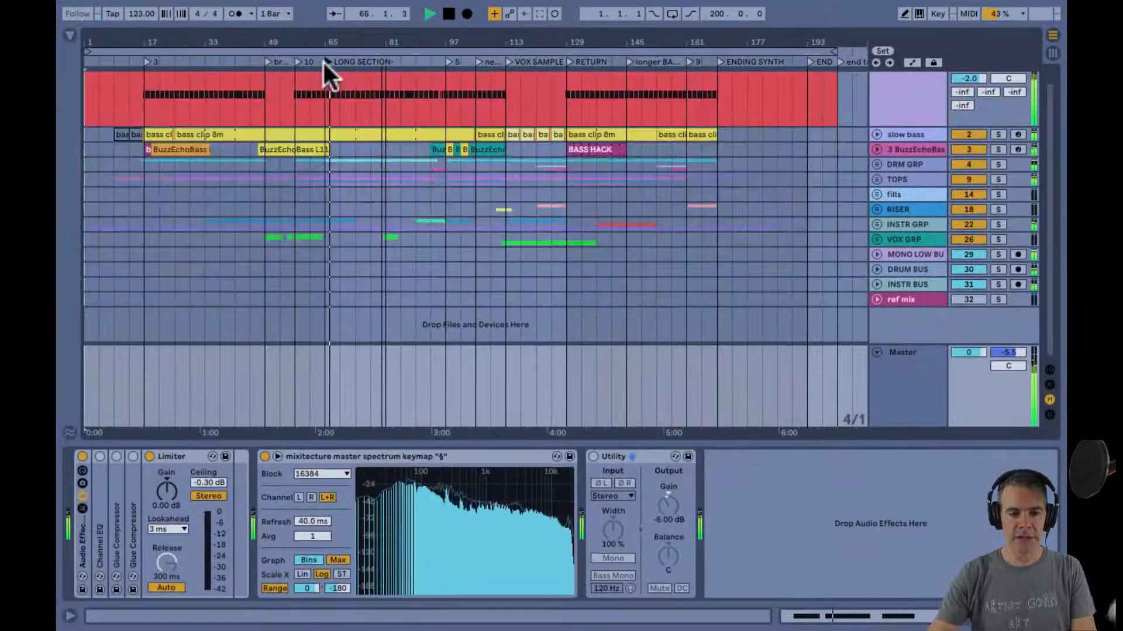
left_click(325, 107)
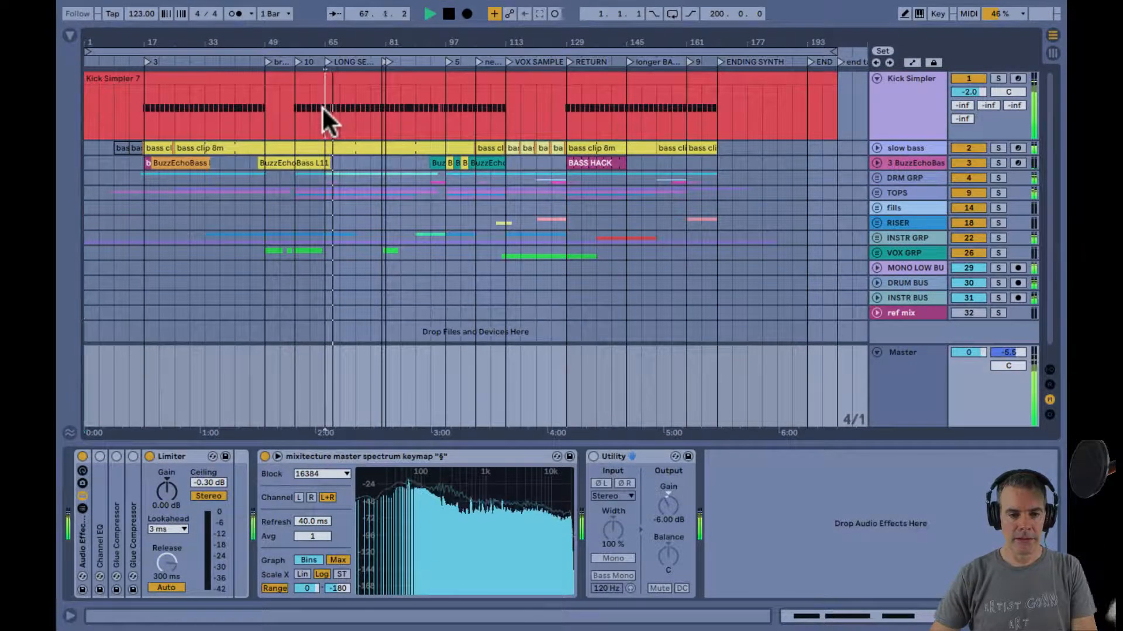
left_click_drag(355, 49, 395, 109)
left_click(398, 110, "shift")
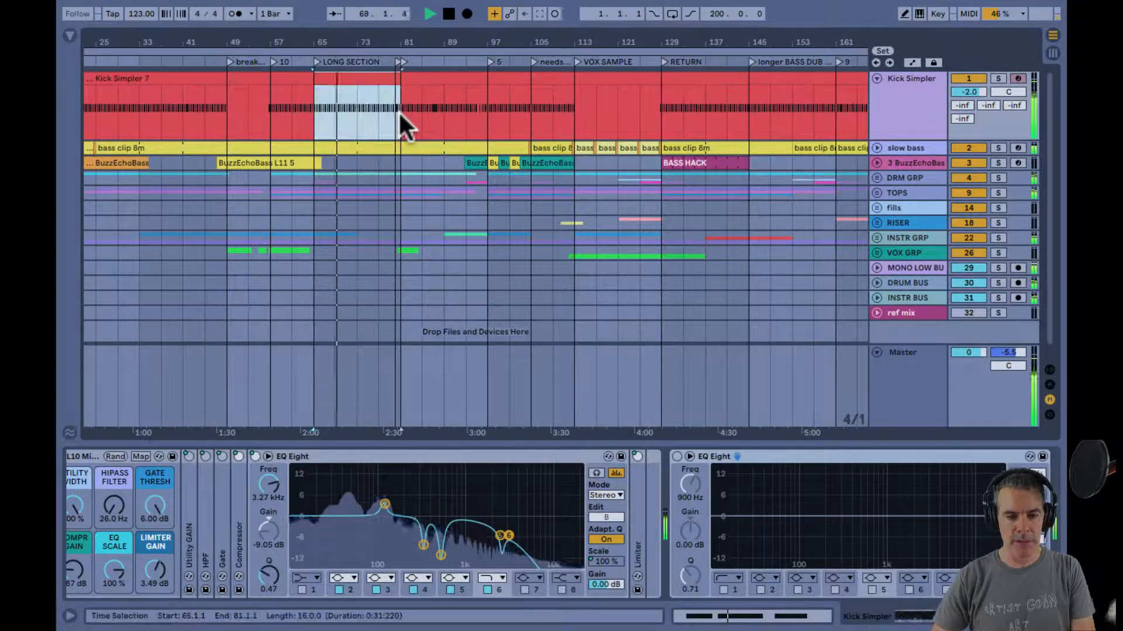
key("ctrl+l")
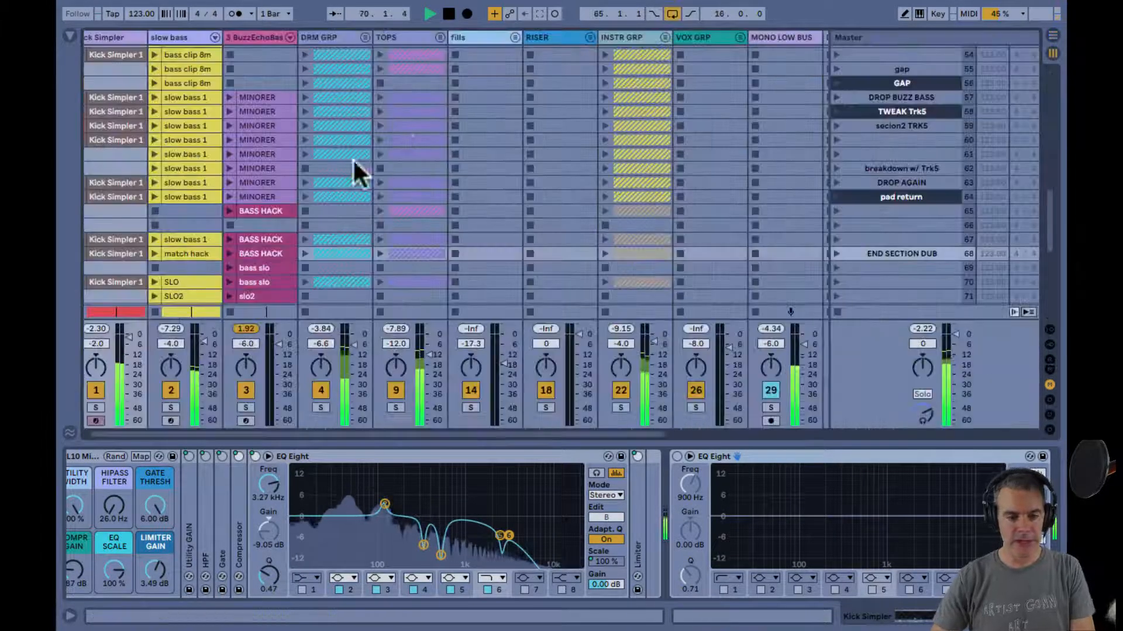
Return to Session view and audition the Kick Simpler track in solo, ending with solo off and playback stopped.
key("Tab")
scroll(268, 241, "down", 1)
scroll(268, 241, "left", 1)
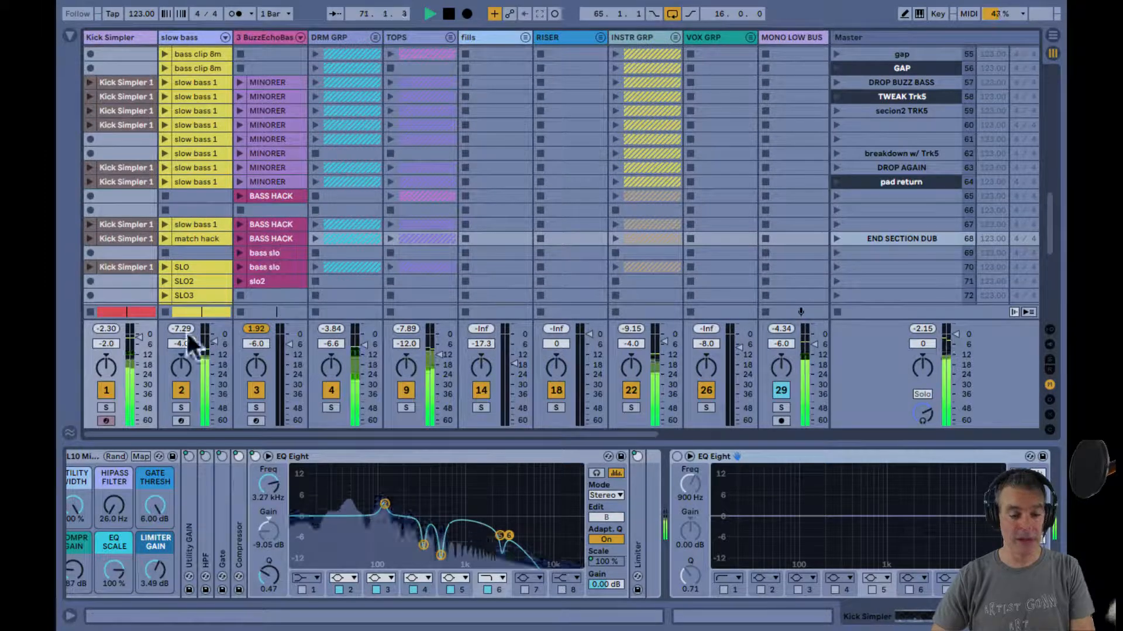
left_click(103, 408)
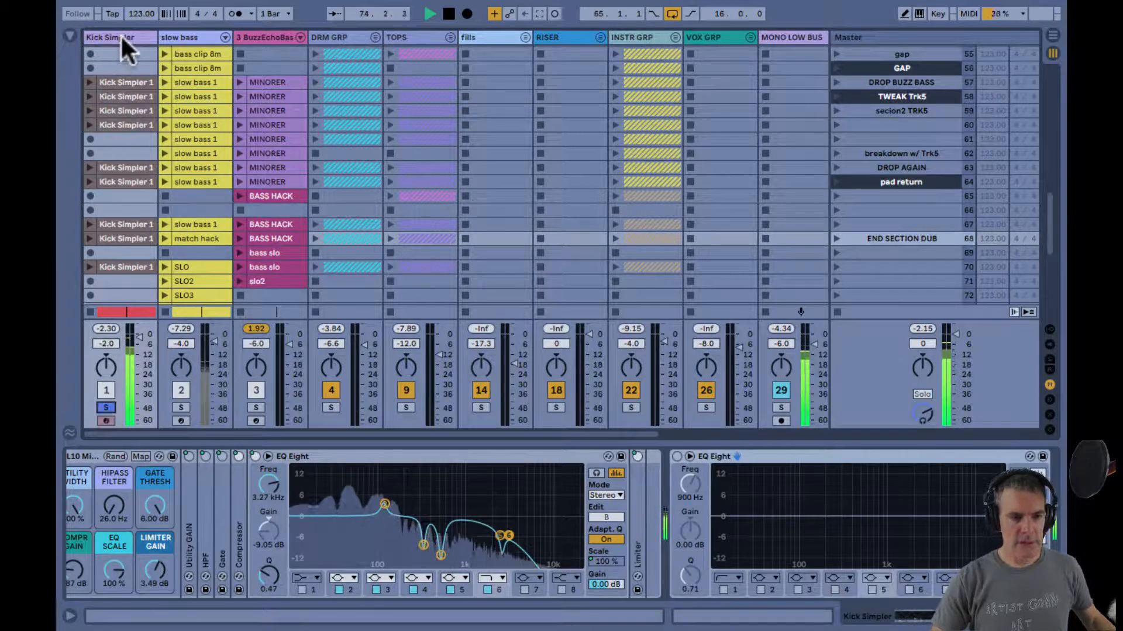
left_click(107, 405)
key("space")
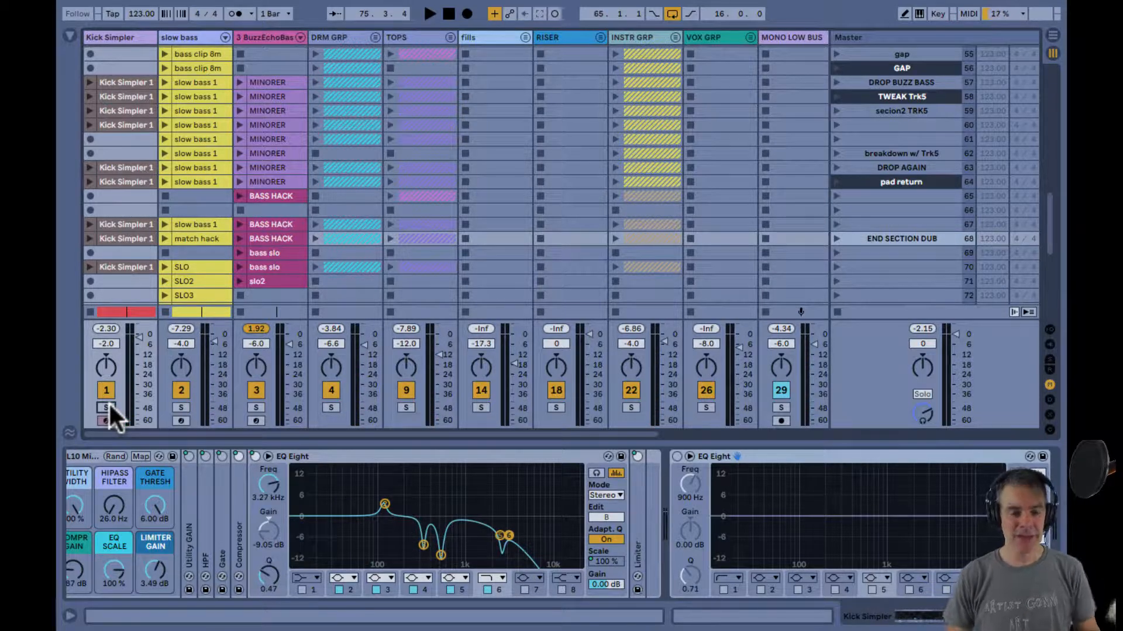
Bring up the mixitecture master spectrum with its key assignment during playback and inspect that assignment in key mapping mode.
key("section")
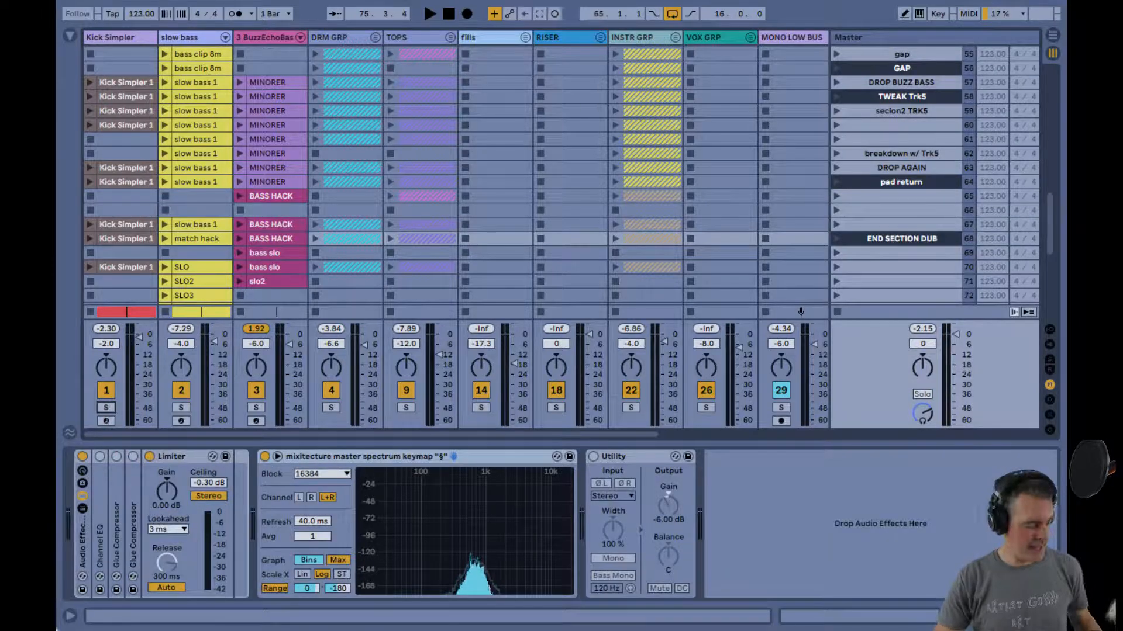
key("space")
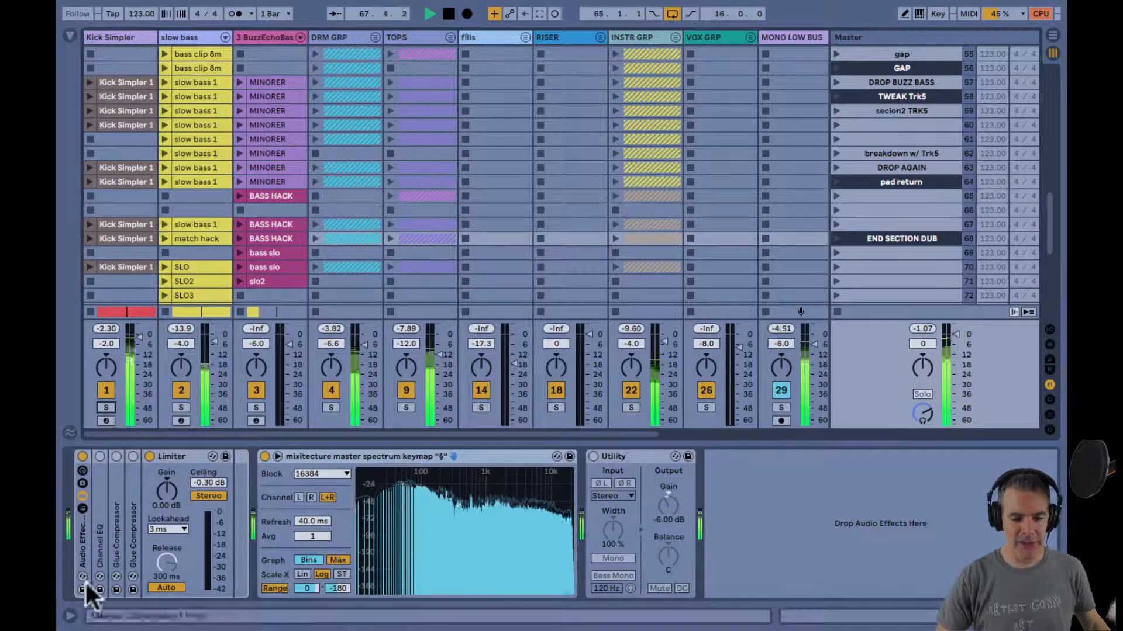
key("super+k")
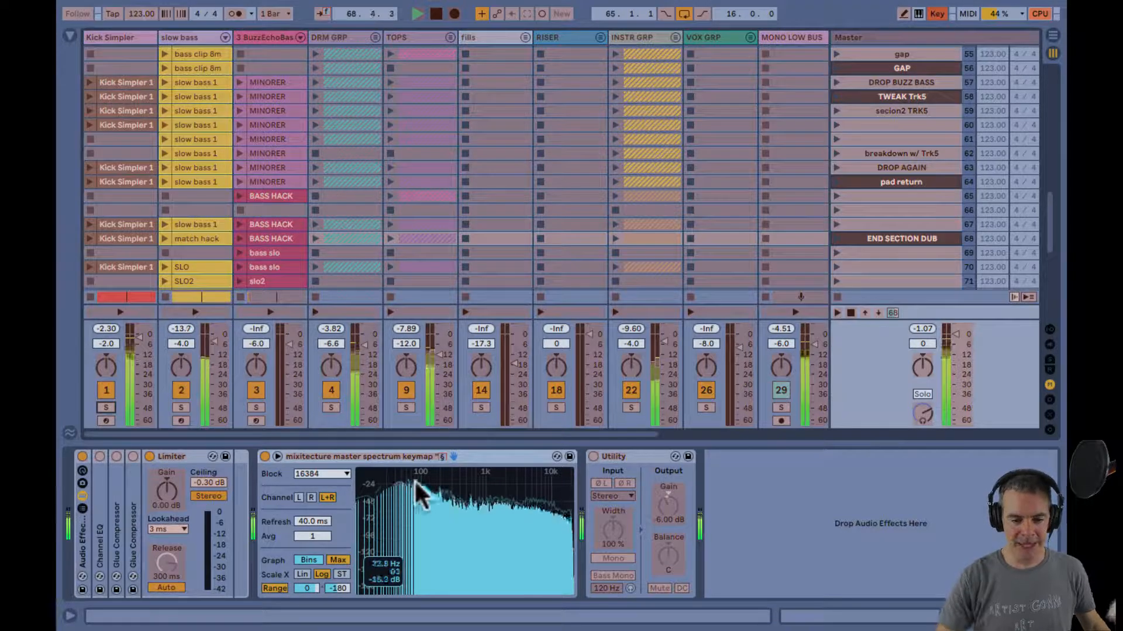
left_click(424, 458)
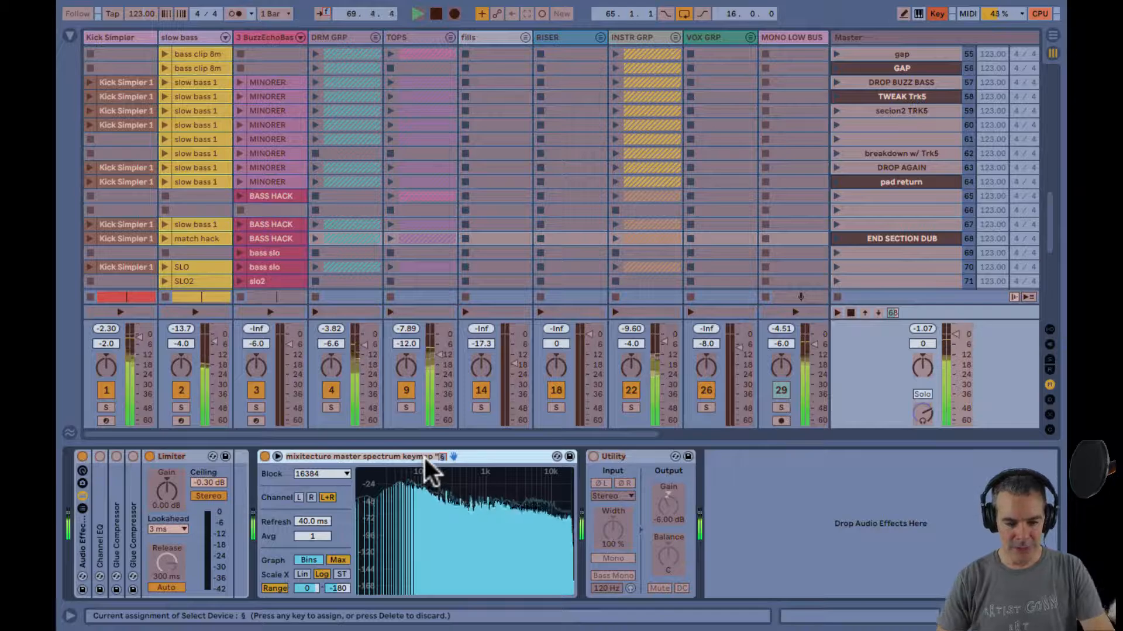
key("super+k")
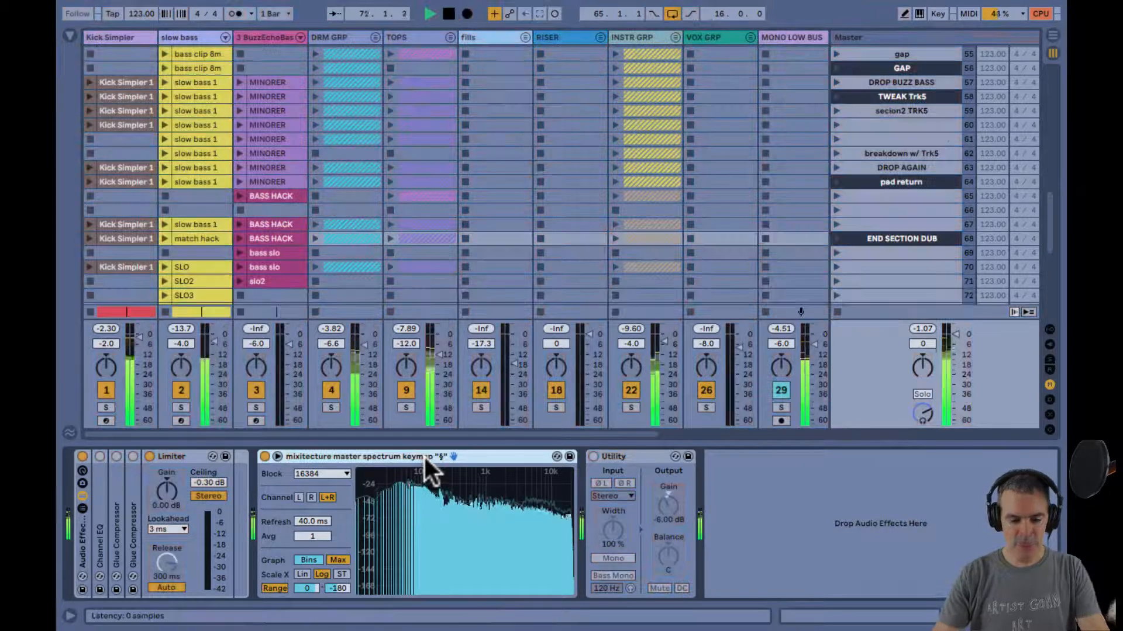
Solo the DRM GRP track and bring the master spectrum back up to view its frequencies.
left_click(346, 35)
left_click(330, 408)
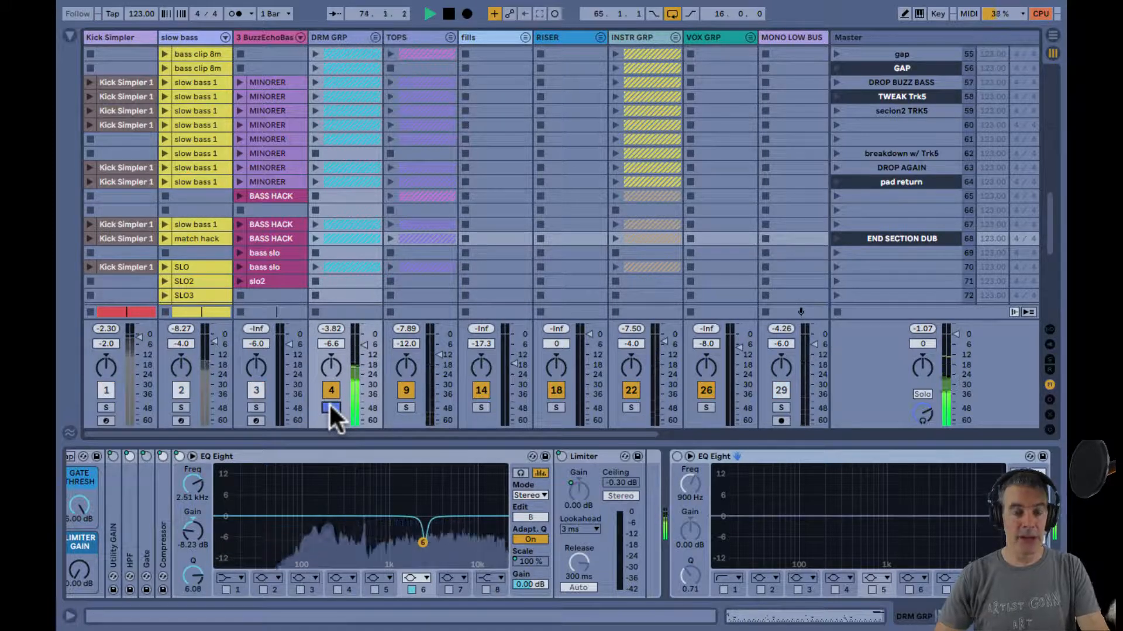
key("section")
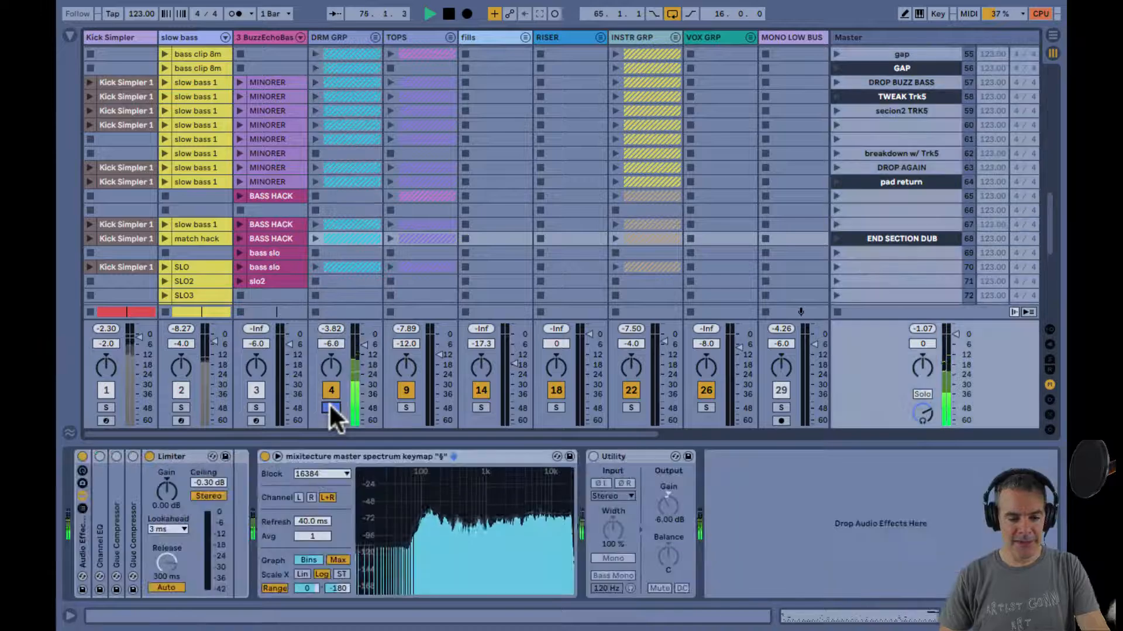
Expand the master spectrum into its large display and resize it so the mixer stays visible above it.
mouse_move(454, 530)
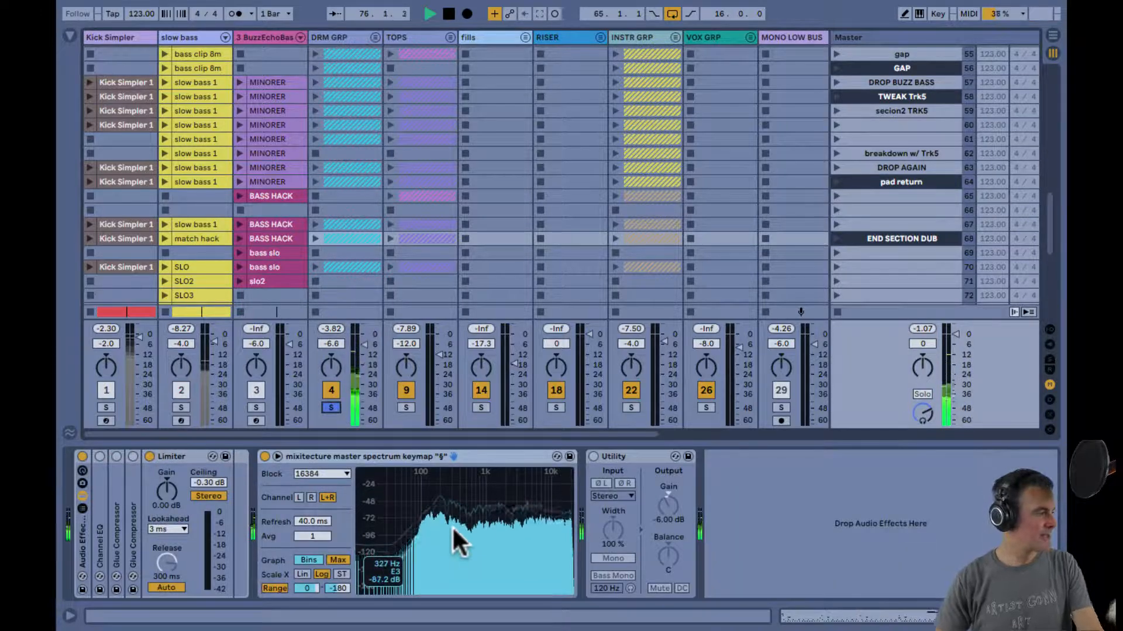
double_click(451, 525)
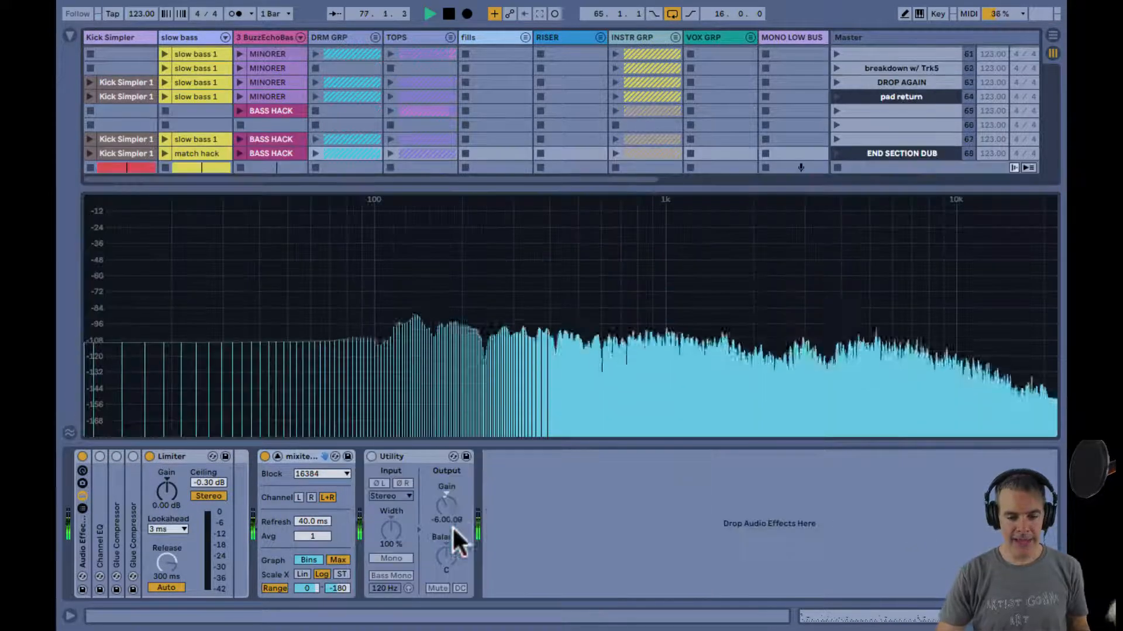
left_click_drag(494, 190, 496, 233)
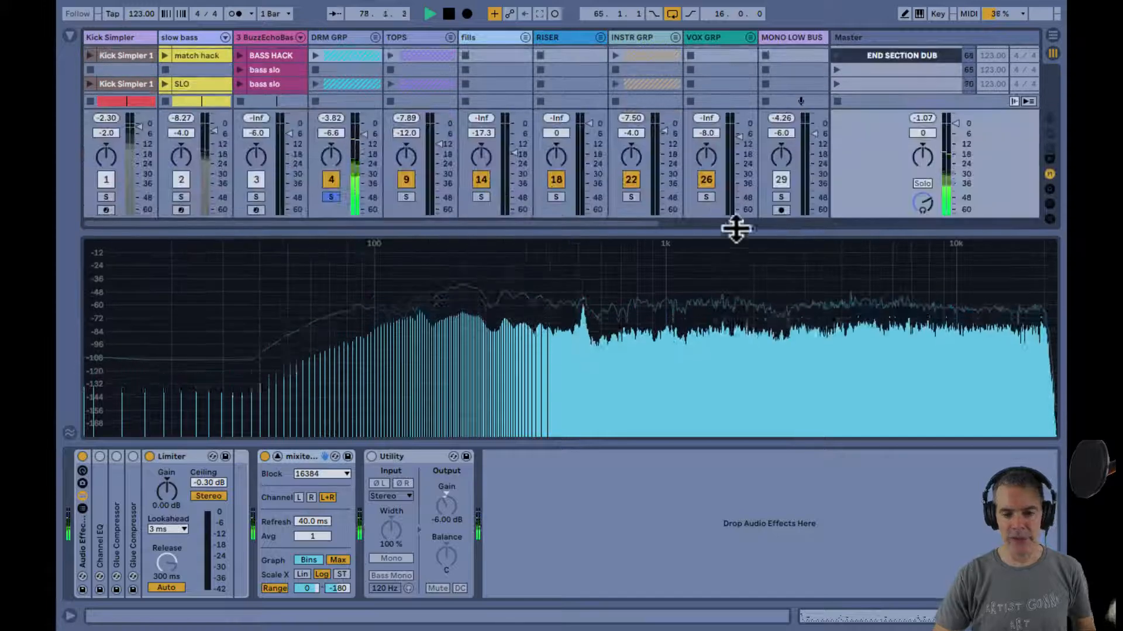
left_click(760, 158)
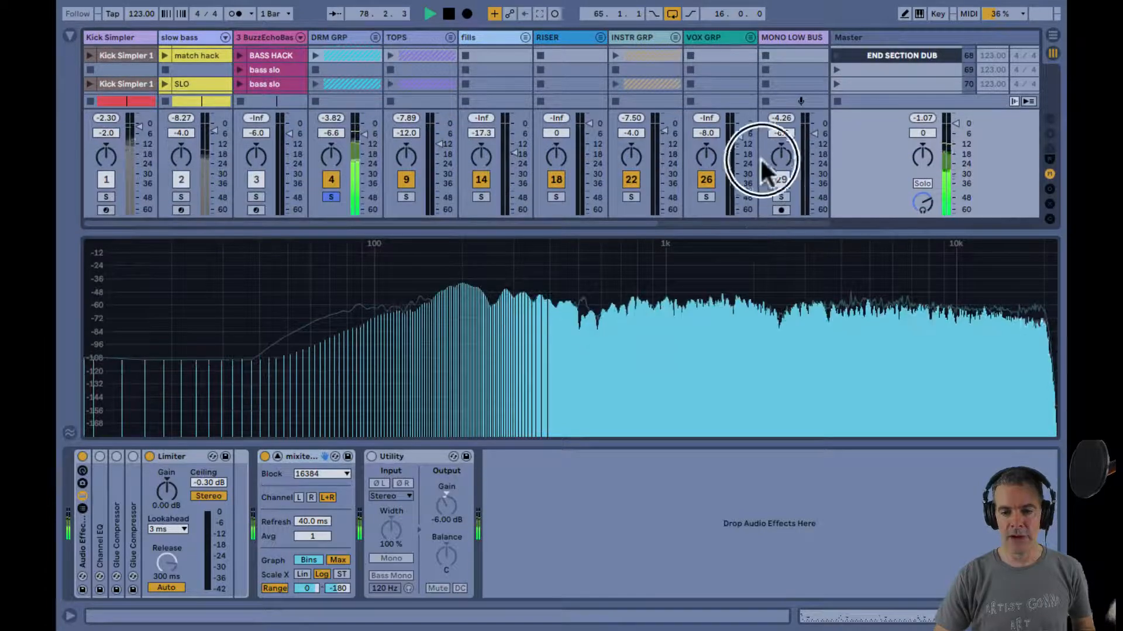
left_click(943, 120)
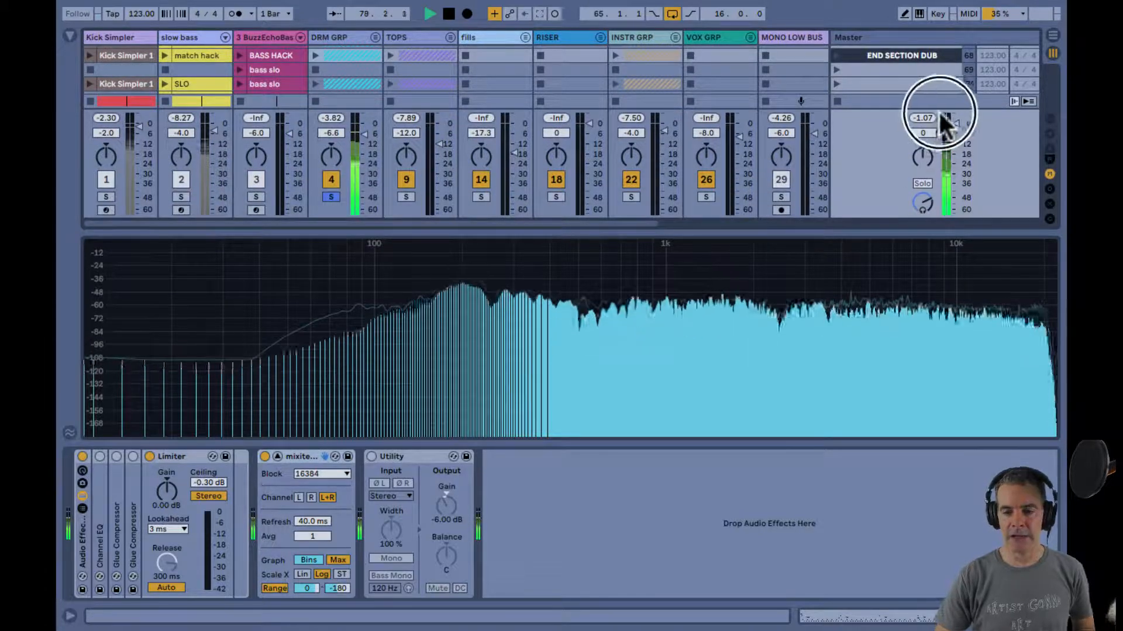
Solo Kick Simpler instead of DRM GRP and zoom in on its WDH_KICK_F03 sample waveform in Simpler.
left_click(329, 197)
left_click(106, 196)
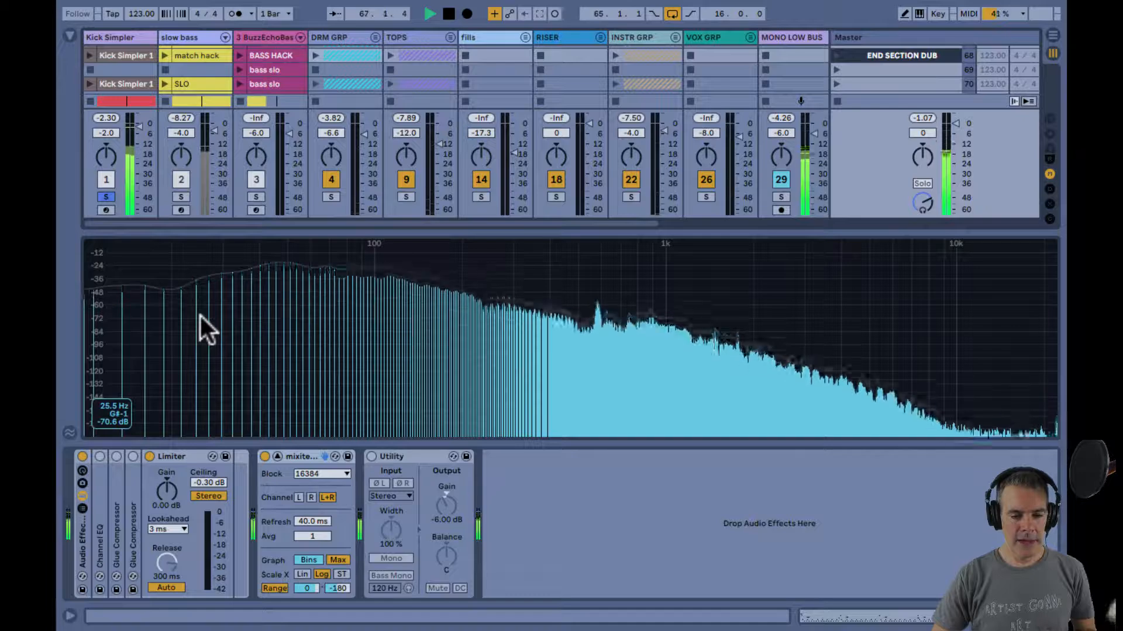
left_click(118, 31)
scroll(365, 543, "up", 5)
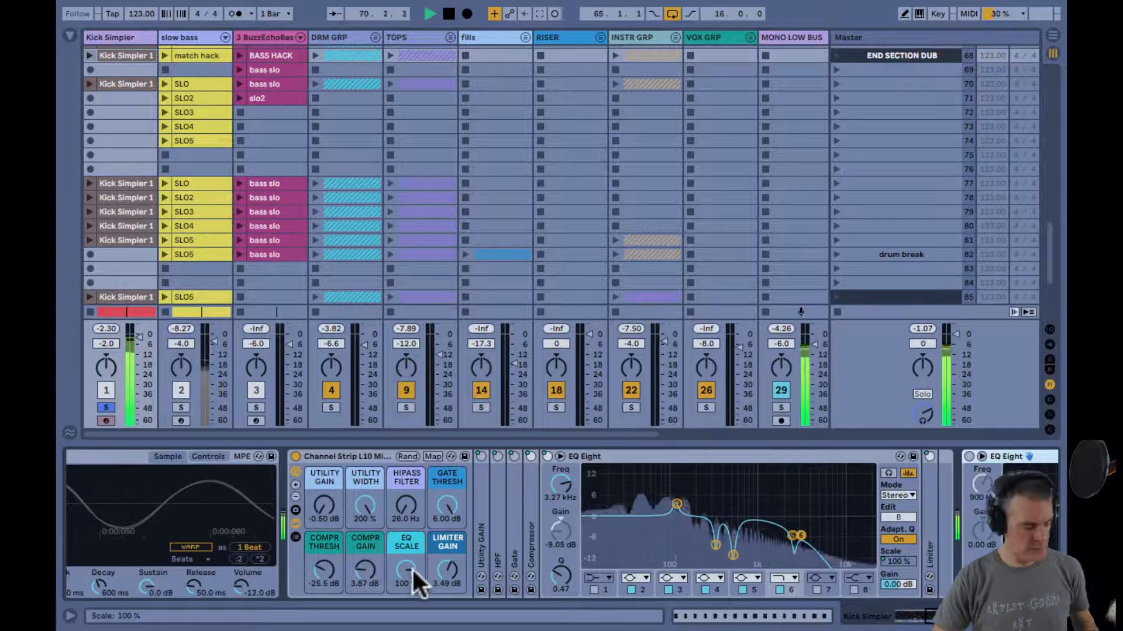
scroll(411, 567, "left", 2)
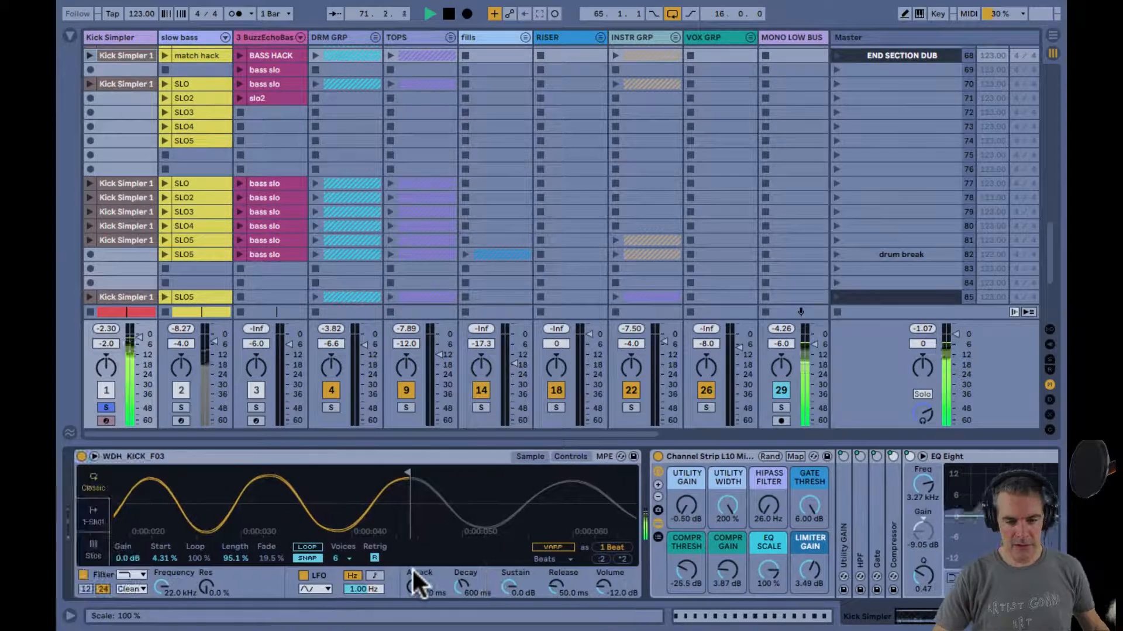
scroll(429, 533, "down", 5)
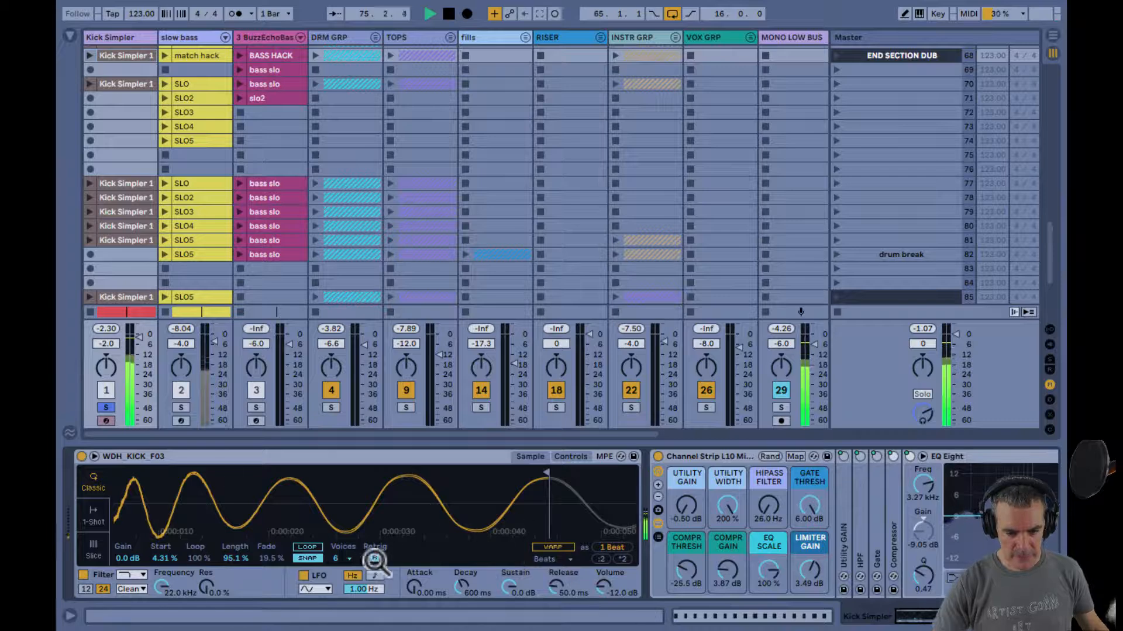
Set the kick Simpler's Voices to 1 and its Fade to 21.9 %.
left_click(345, 558)
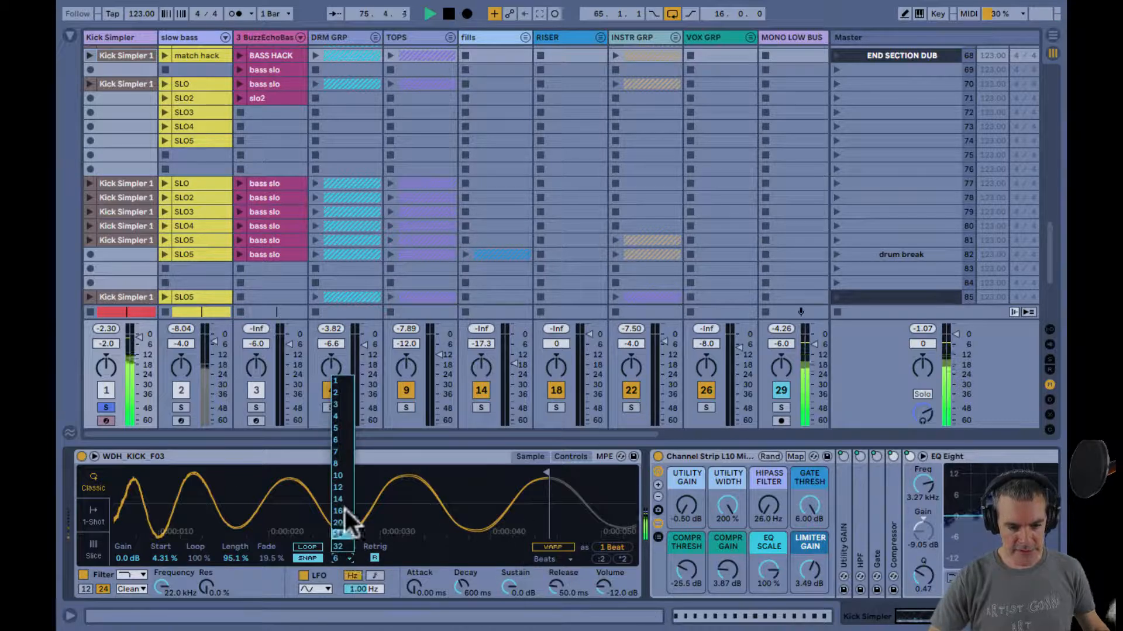
left_click(346, 381)
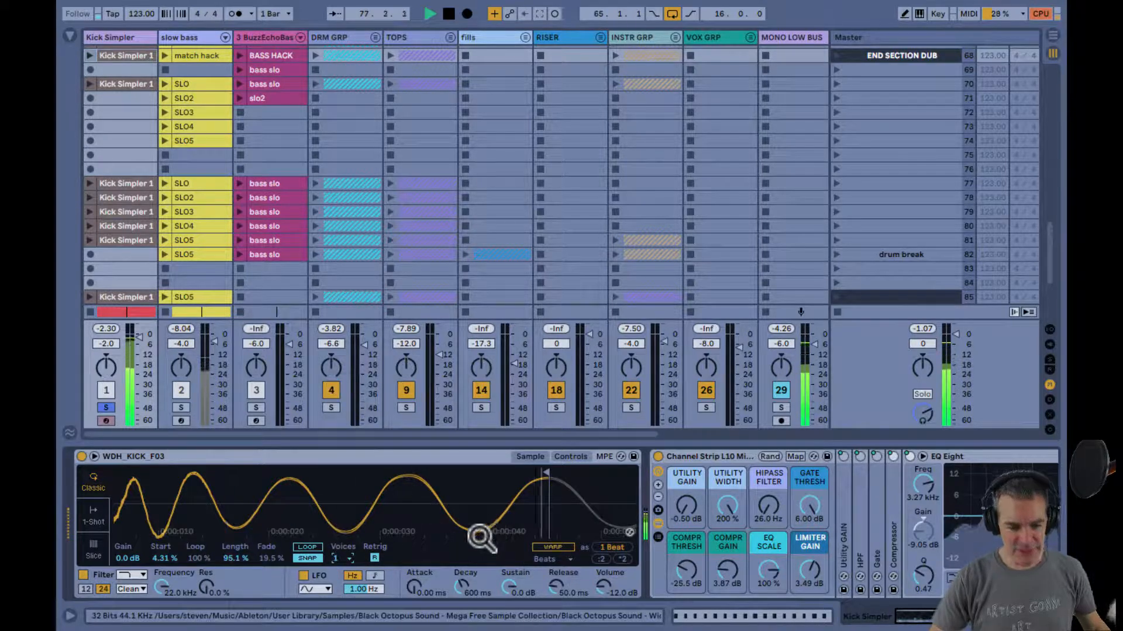
left_click(264, 558)
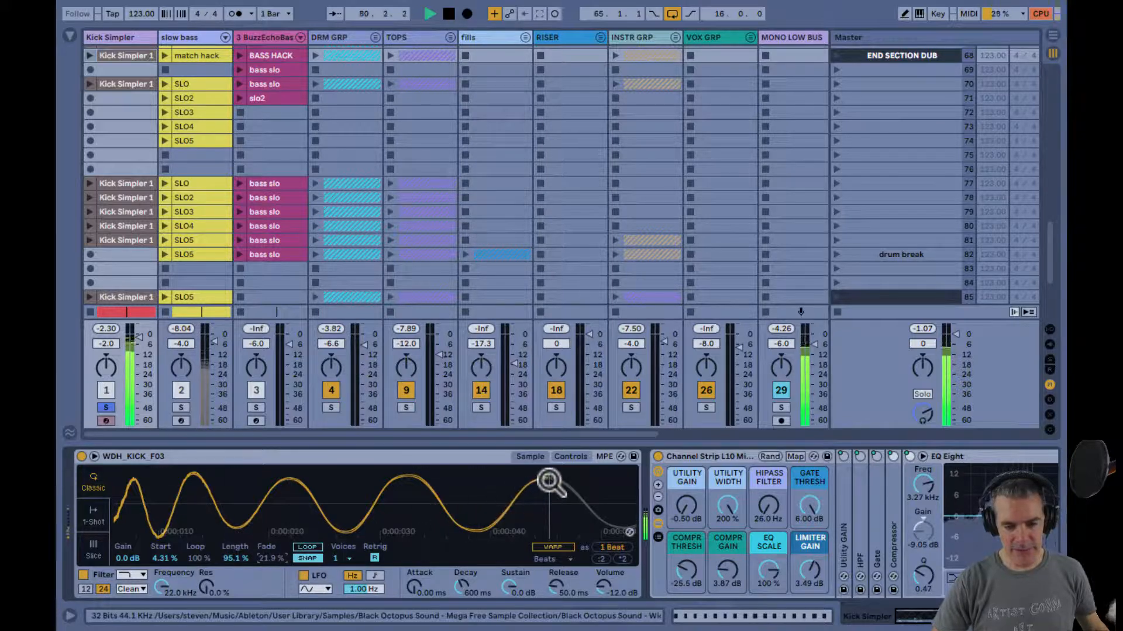
Try shorter and longer end points for the kick sample, leaving the end marker at about 0.08 seconds.
mouse_move(547, 472)
left_mouse_down()
mouse_move(371, 481)
mouse_move(587, 507)
mouse_move(513, 517)
left_mouse_up()
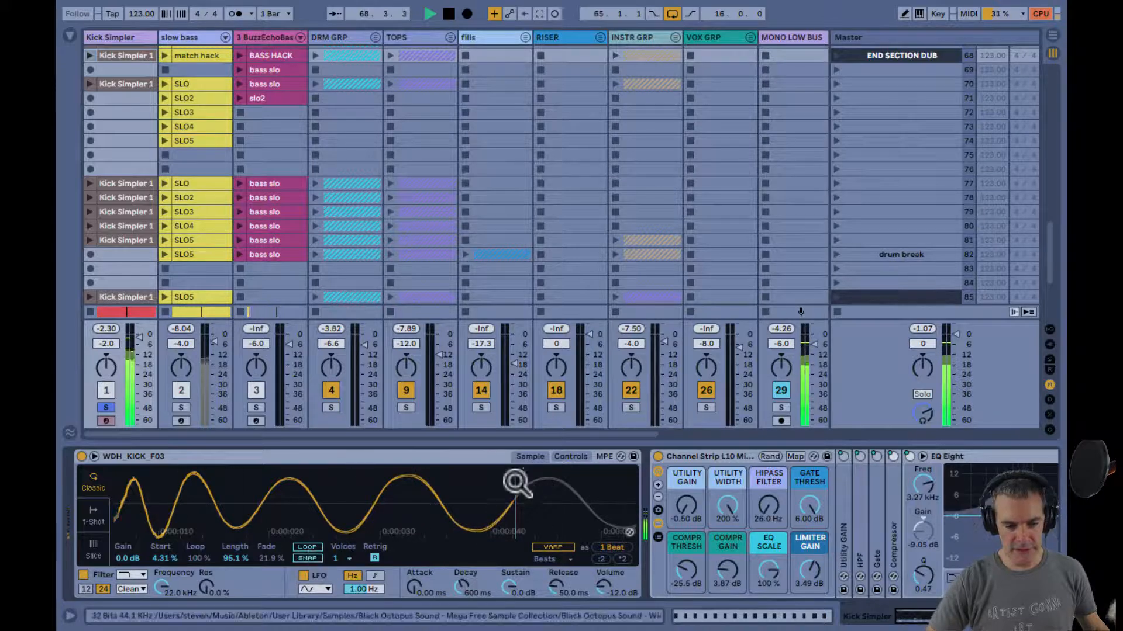
mouse_move(504, 474)
left_mouse_down()
mouse_move(508, 463)
mouse_move(490, 490)
left_mouse_up()
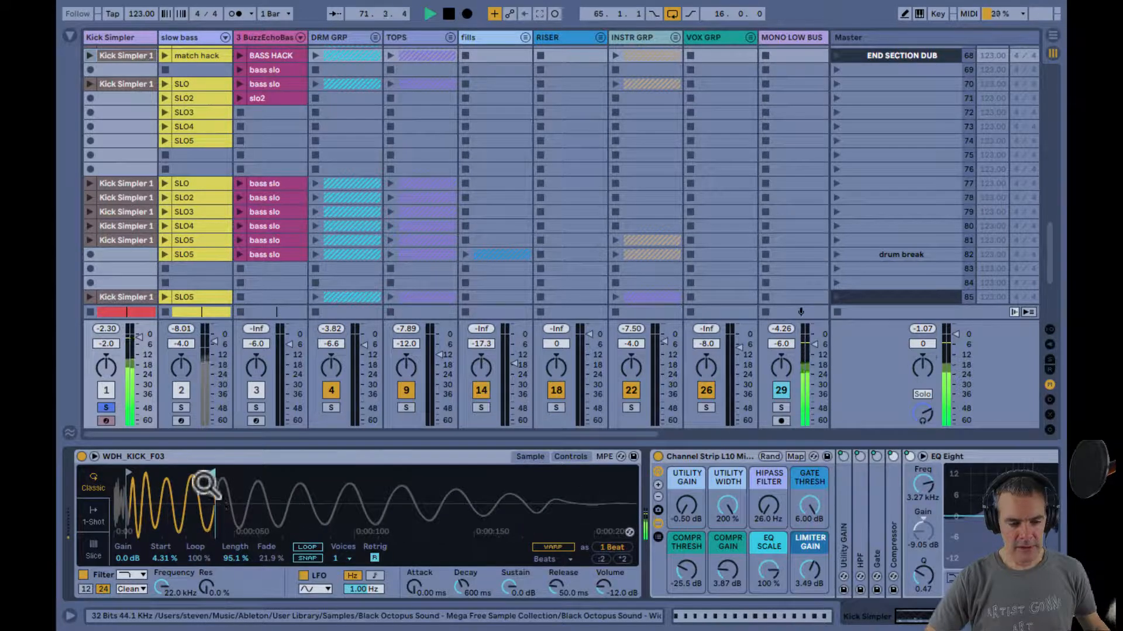
mouse_move(215, 476)
left_mouse_down()
mouse_move(409, 496)
mouse_move(608, 490)
mouse_move(387, 493)
left_mouse_up()
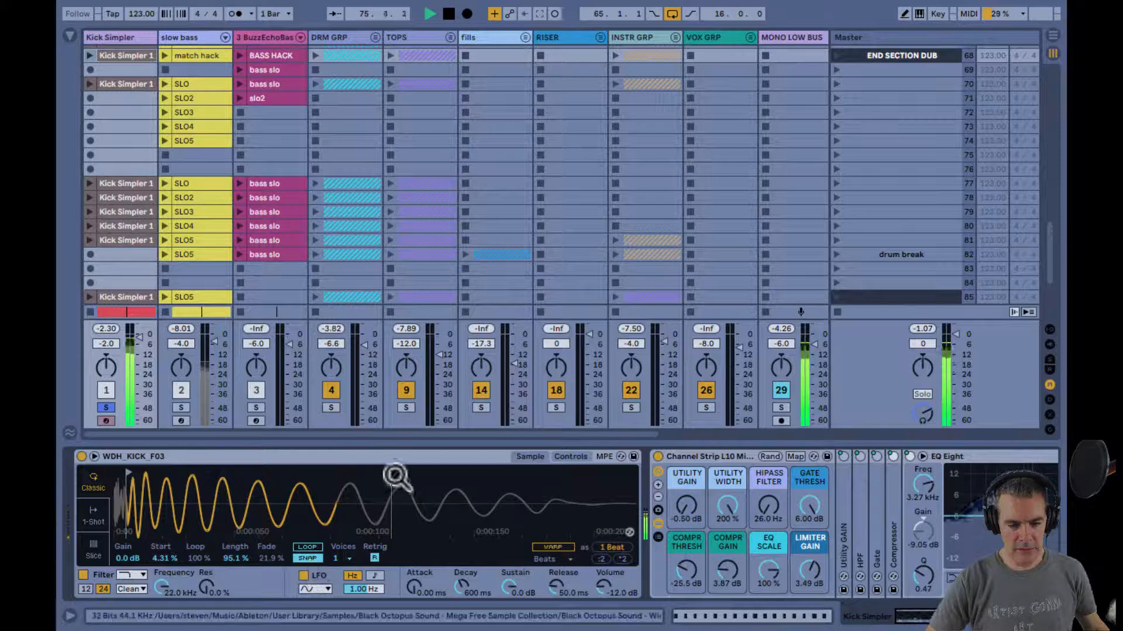
mouse_move(388, 472)
left_mouse_down()
mouse_move(413, 473)
mouse_move(292, 473)
mouse_move(321, 474)
left_mouse_up()
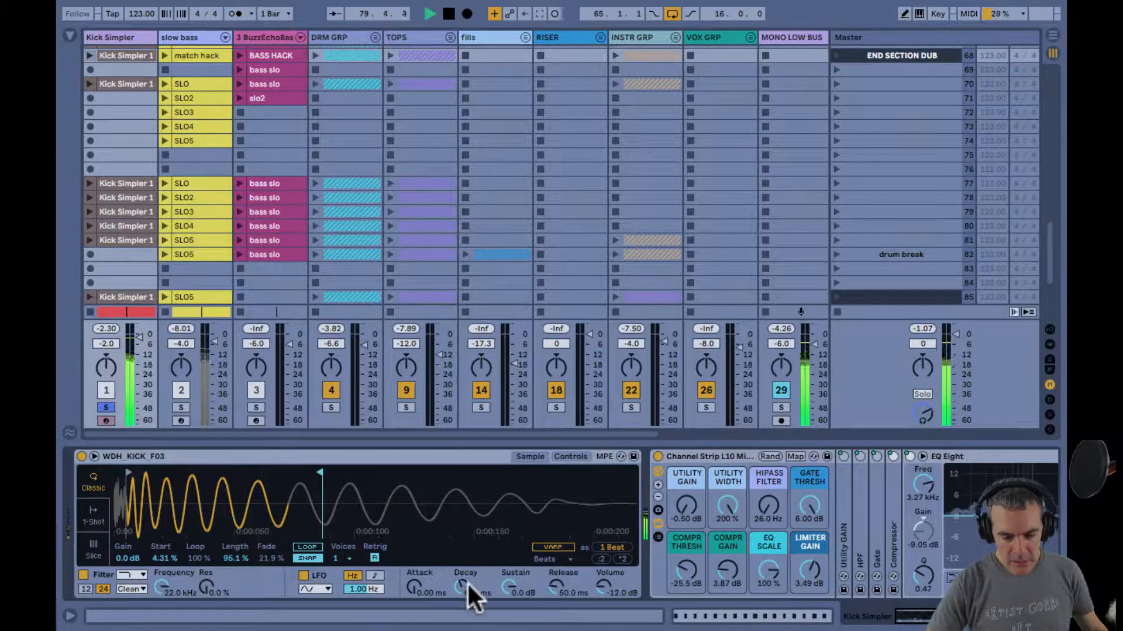
Switch the kick Simpler to 1-Shot mode, set its Fade Out to 14.9 ms, and fold the device.
left_click(95, 519)
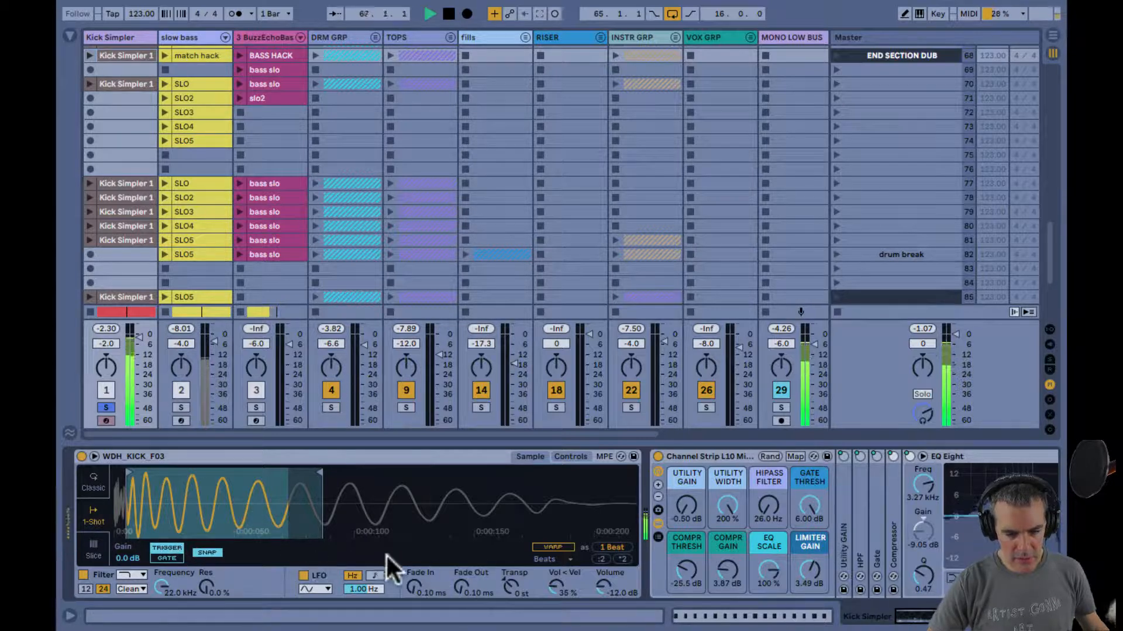
left_click_drag(464, 586, 464, 585)
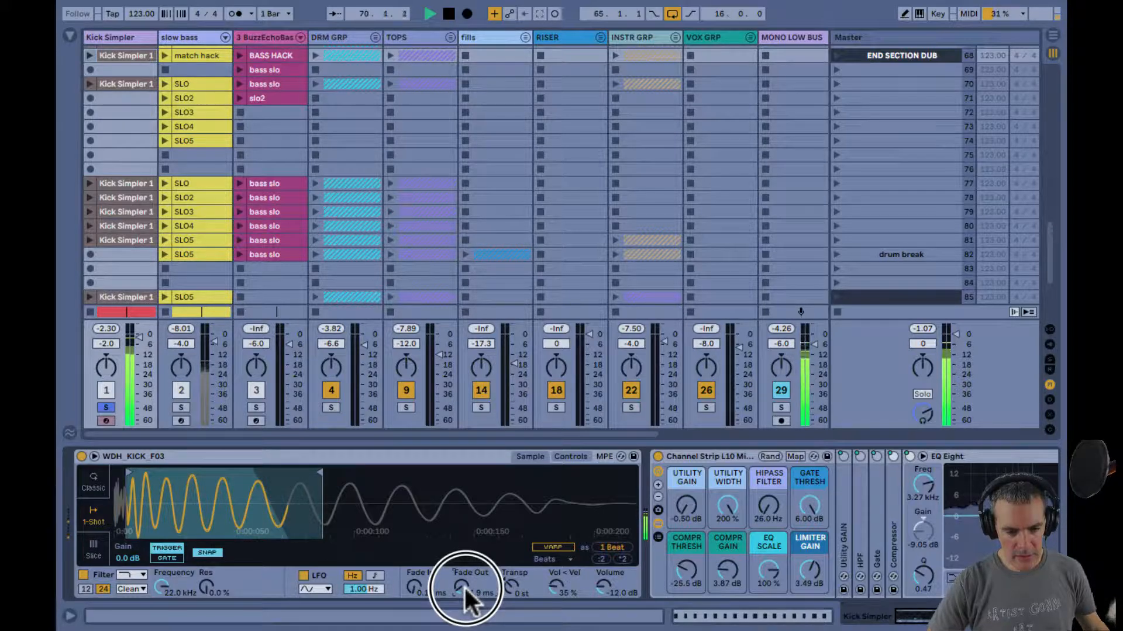
left_click(271, 460)
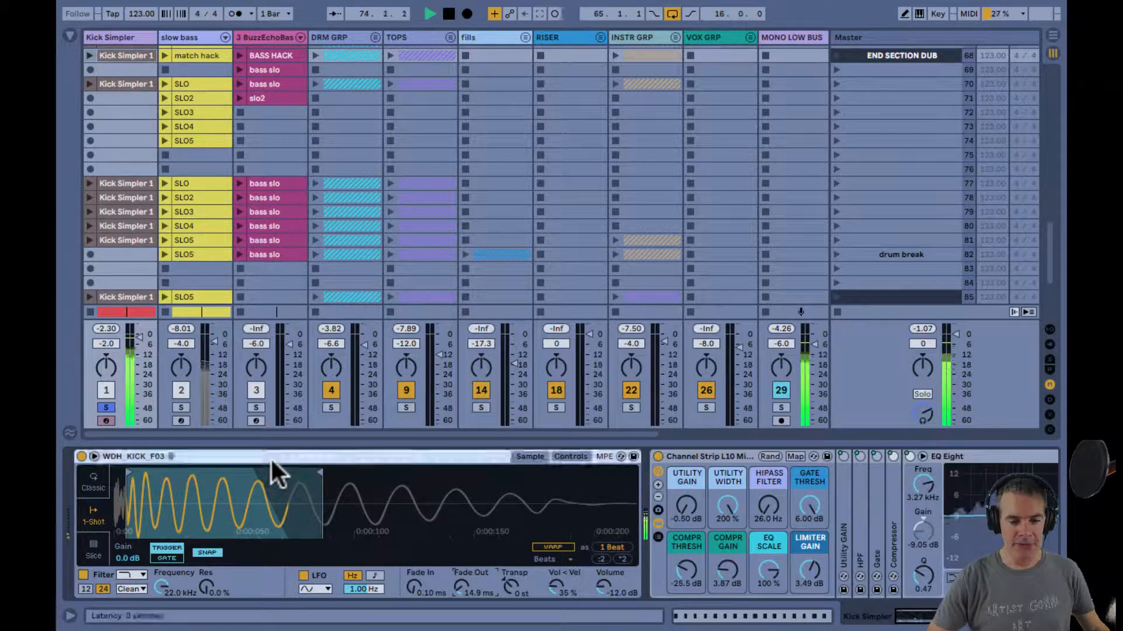
double_click(271, 459)
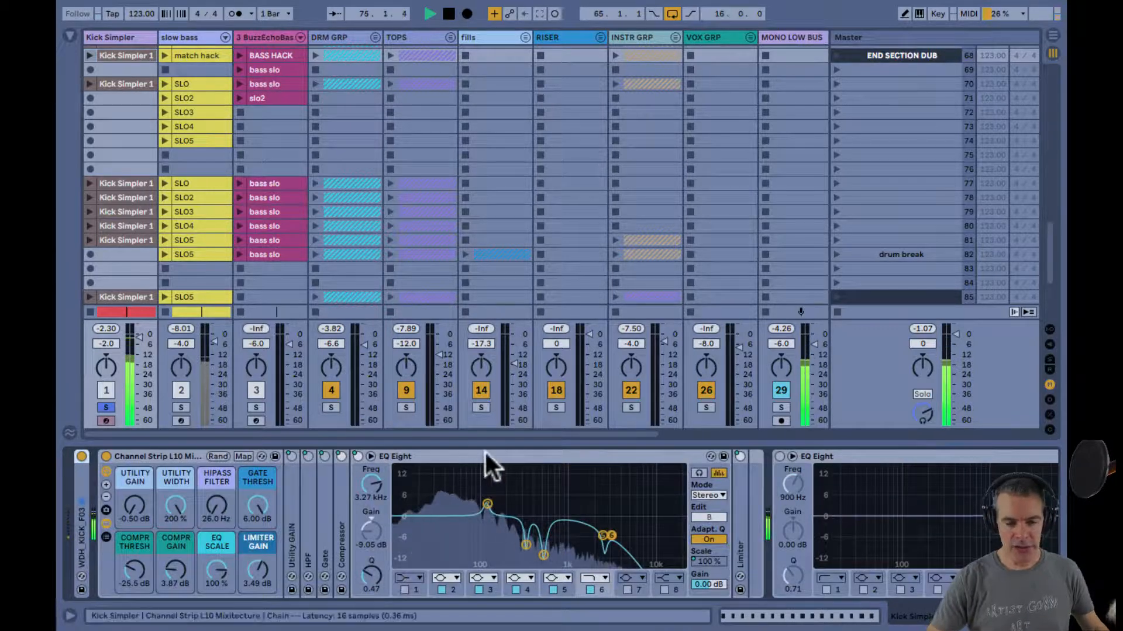
Compare the kick with the Channel Strip rack bypassed and active, and set the rack's EQ Scale to 0 %.
left_click(105, 456)
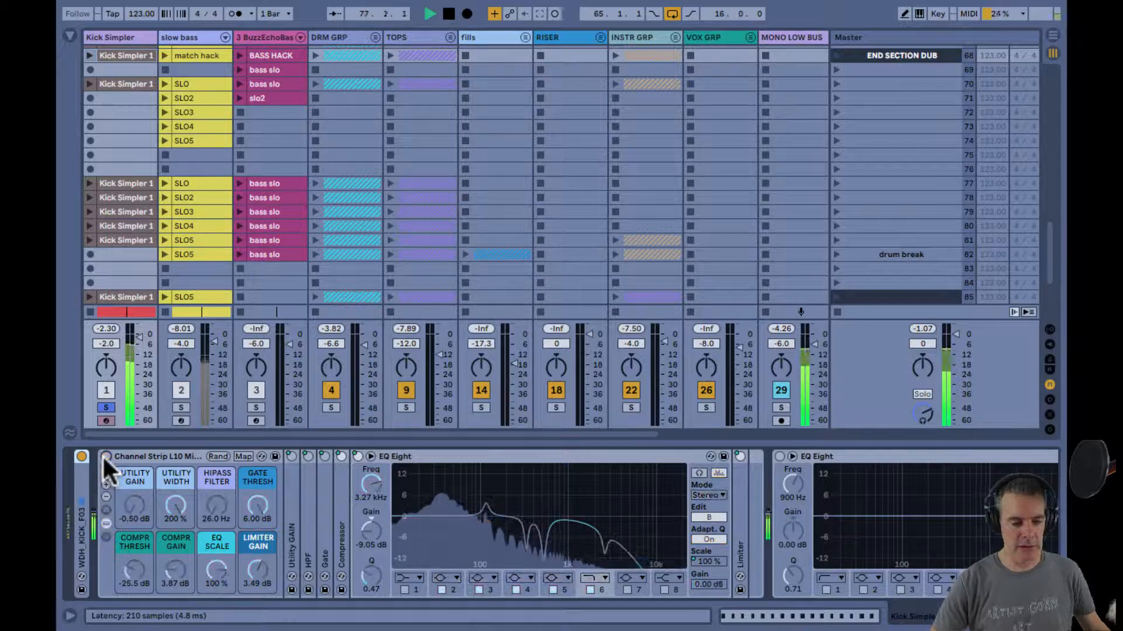
left_click(104, 456)
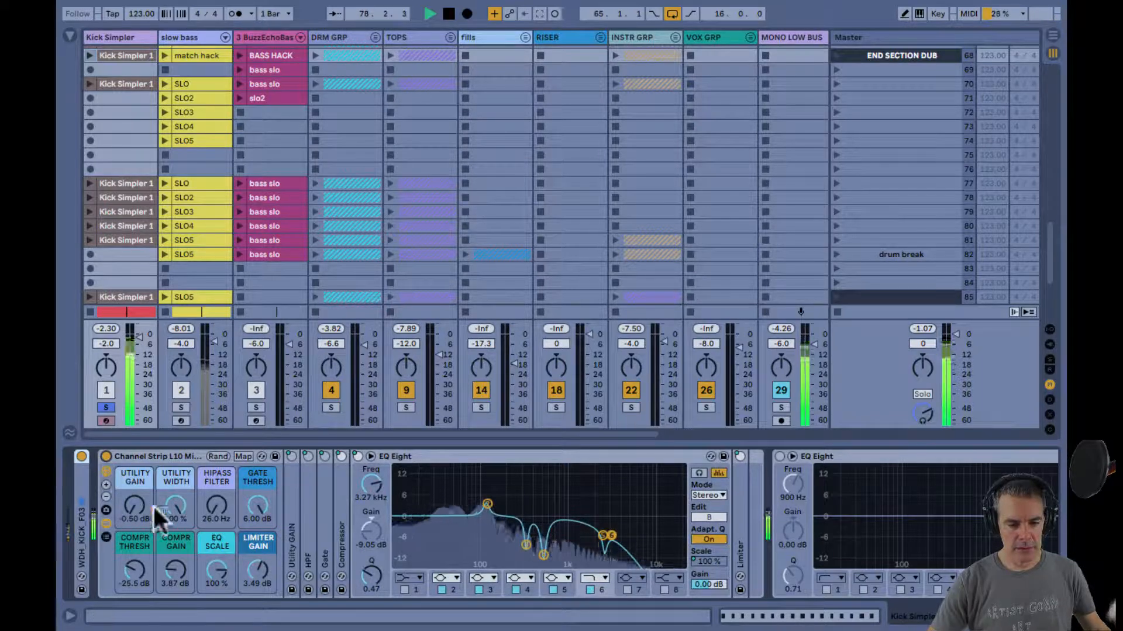
left_click(105, 457)
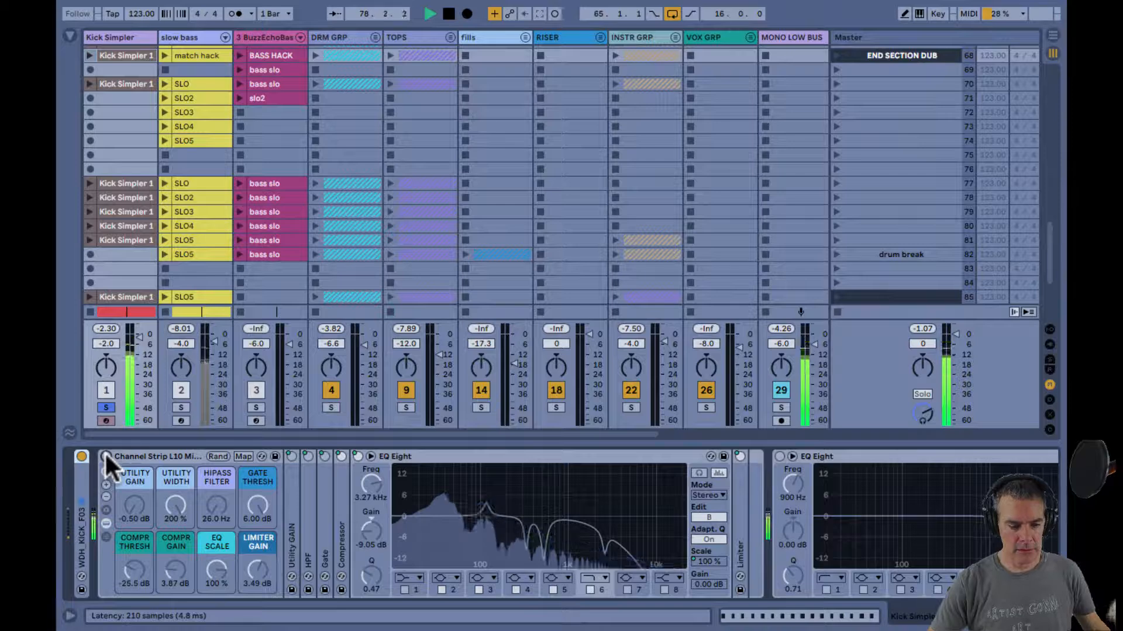
left_click(105, 456)
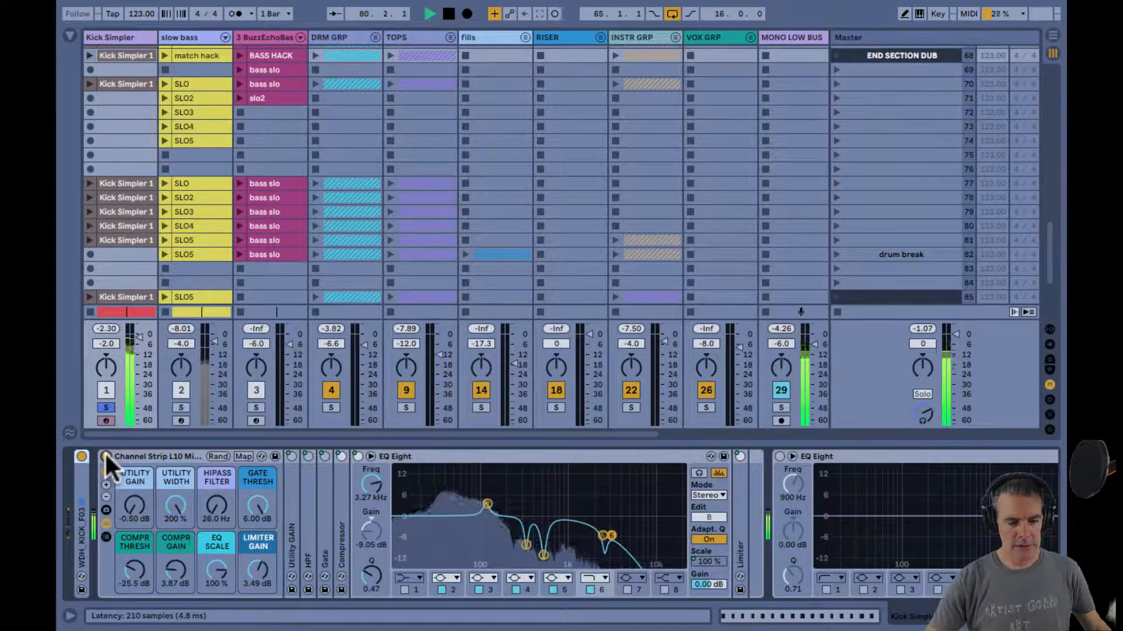
left_click_drag(213, 567, 213, 566)
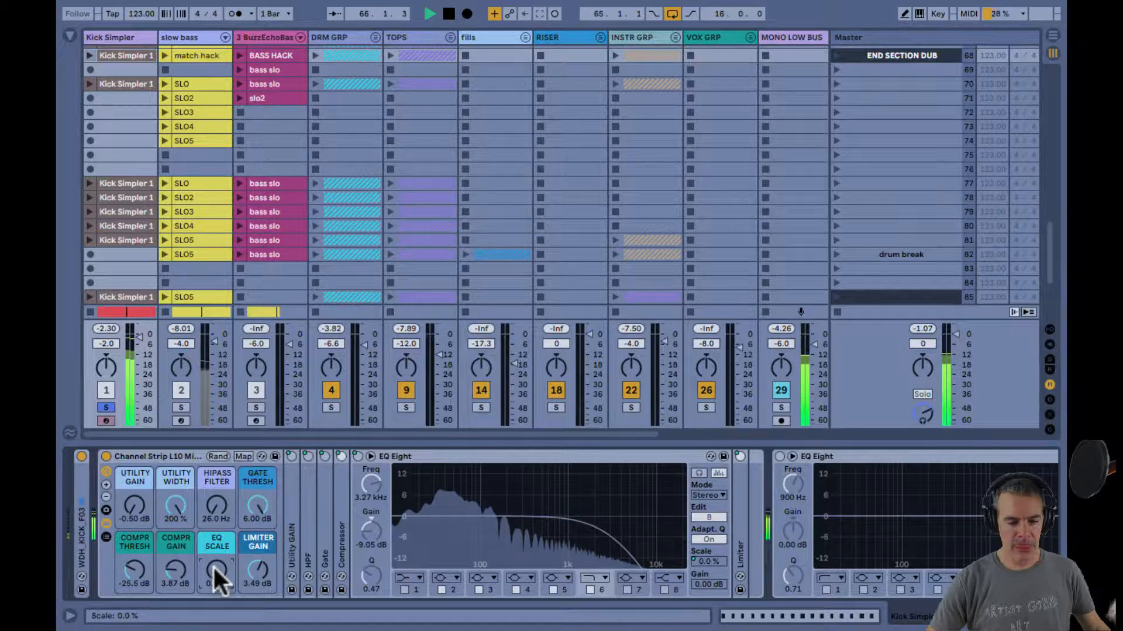
Expand the display of the EQ Eight after the channel strip and turn that EQ on.
double_click(842, 500)
left_click(778, 456)
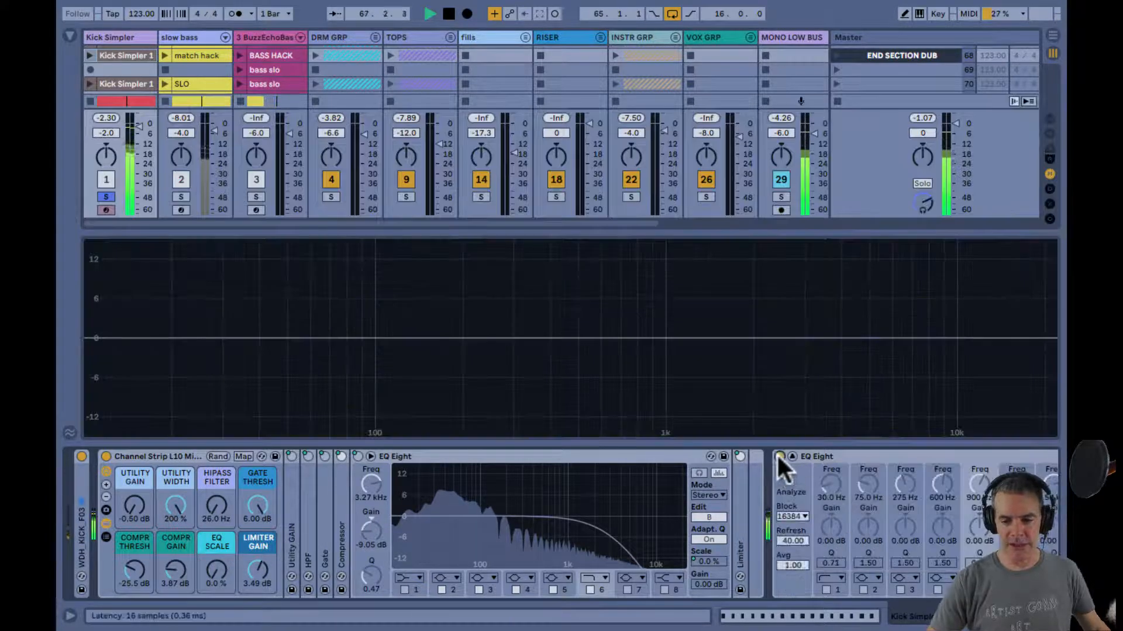
left_click(862, 454)
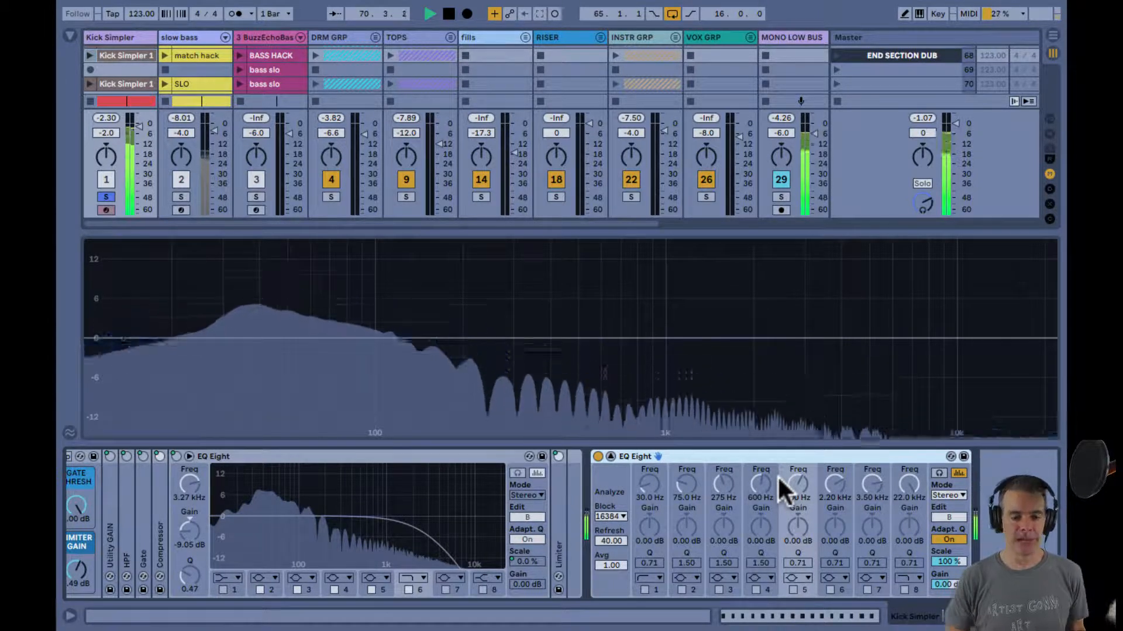
scroll(636, 565, "left", 3)
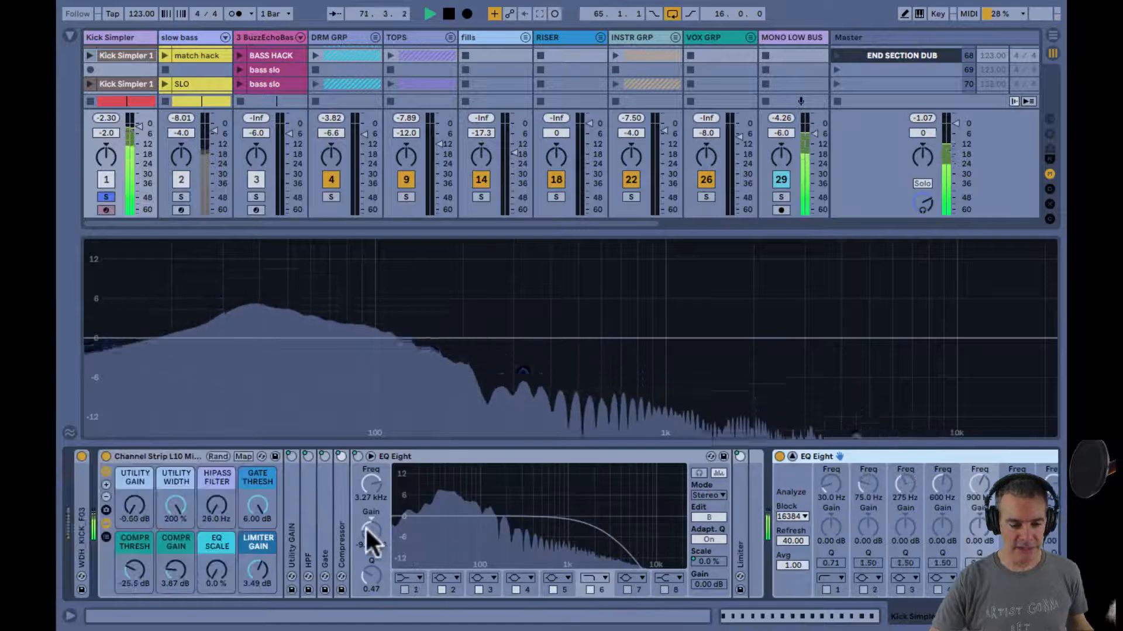
Unfold the kick Simpler, try its filter Frequency, and fold the device again.
double_click(81, 516)
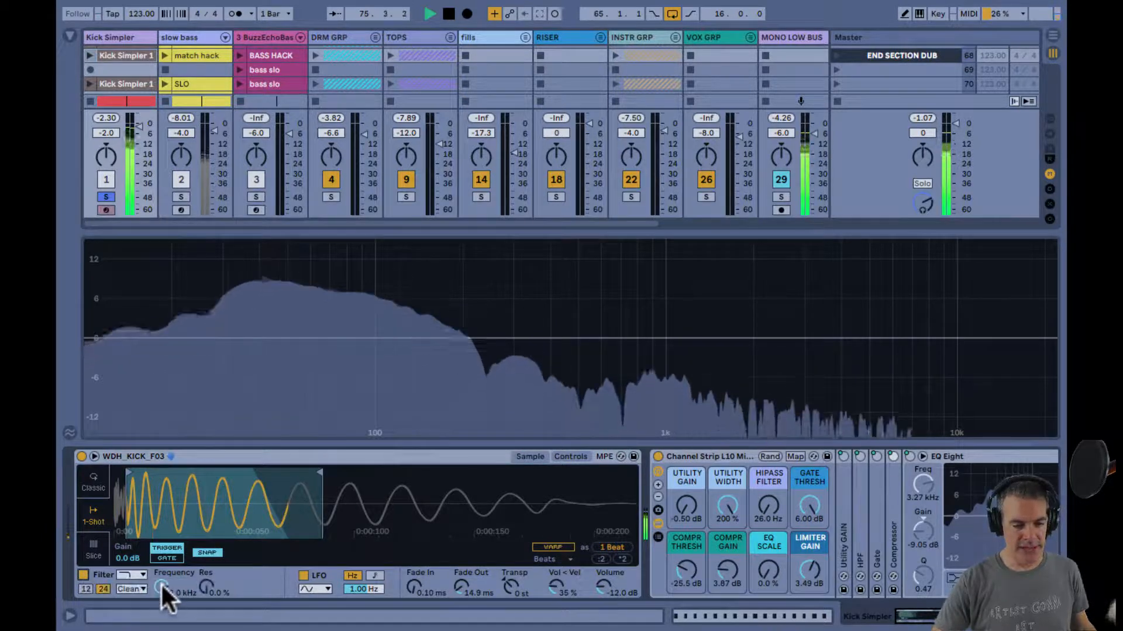
left_click_drag(160, 583, 161, 582)
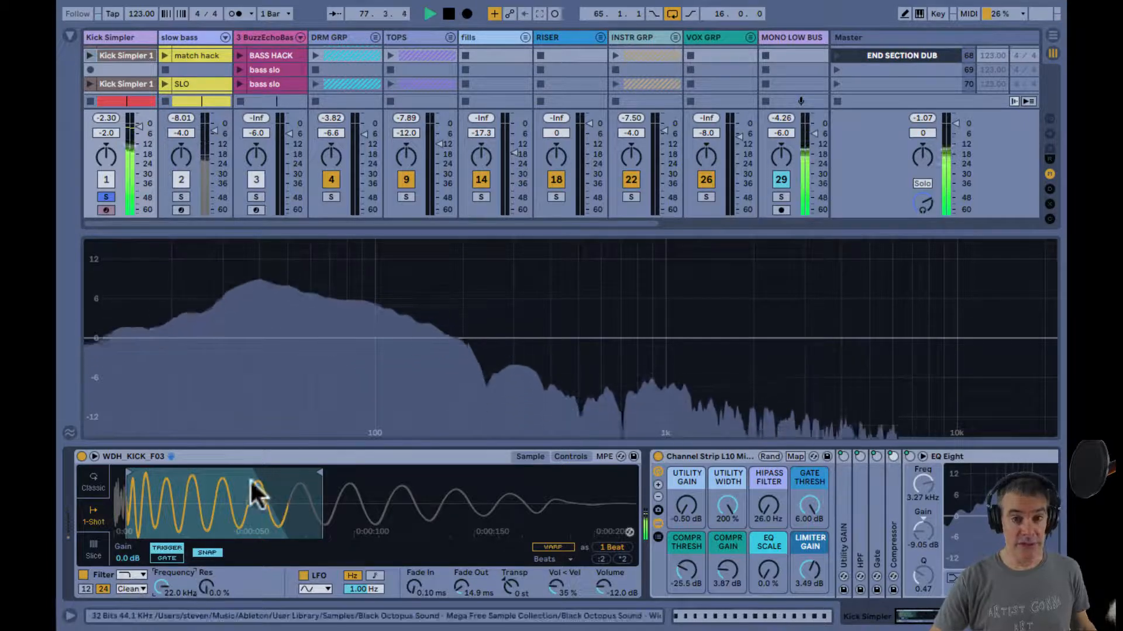
double_click(251, 456)
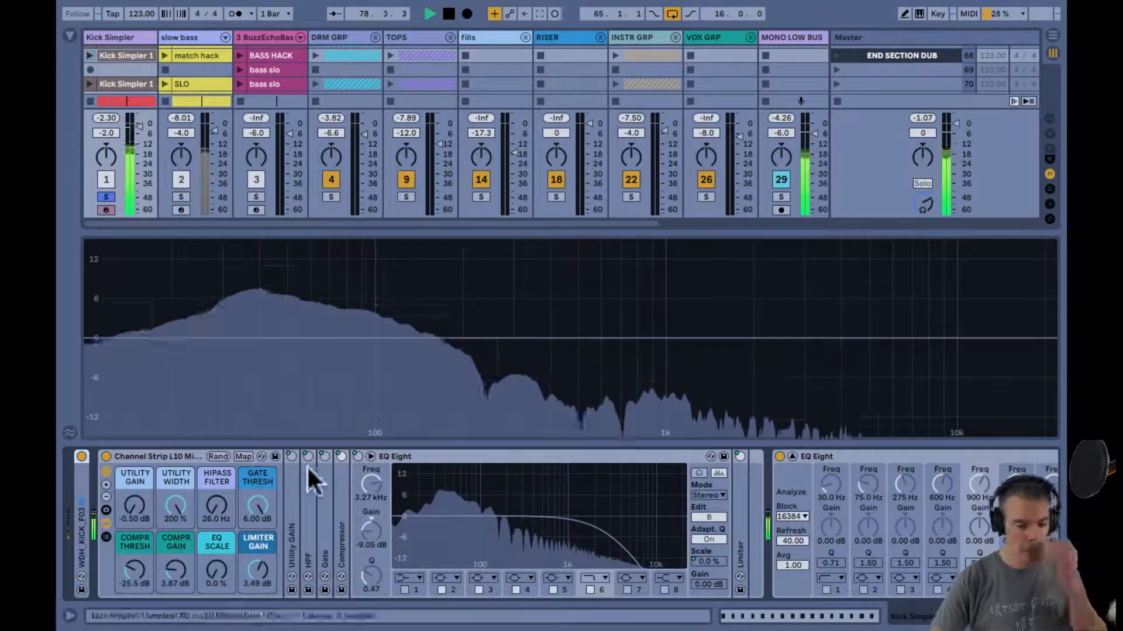
Fold the EQ Eight inside the channel strip so the enlarged EQ Eight after it is fully in view.
scroll(489, 486, "right", 5)
scroll(489, 486, "left", 2)
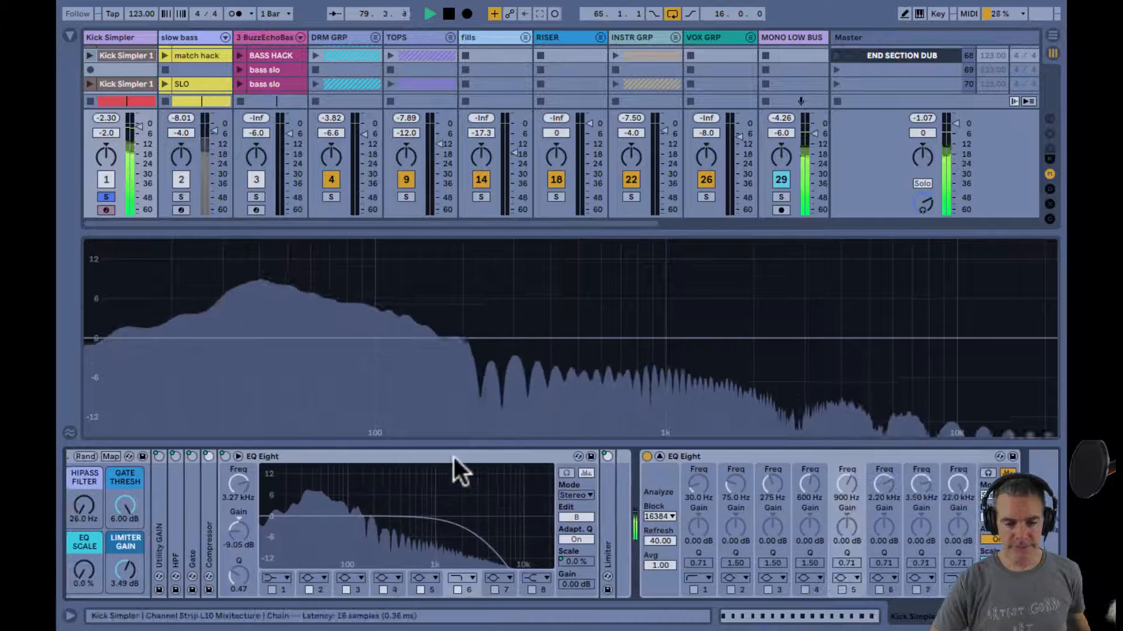
double_click(455, 456)
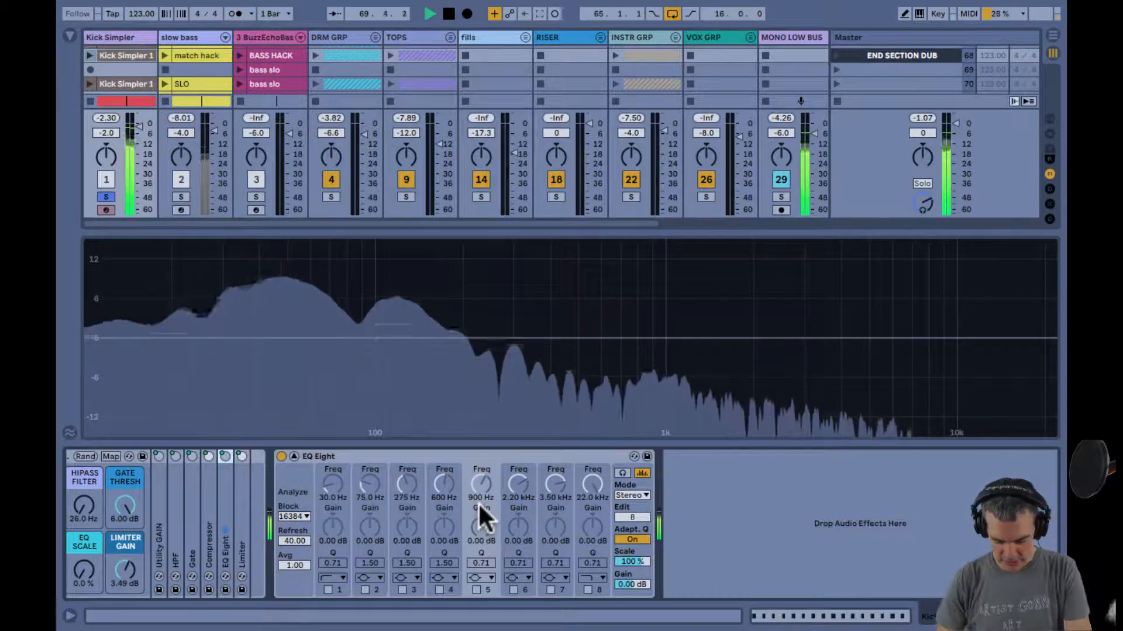
Check the Oversampling option of the enlarged EQ Eight on Kick Simpler and leave its settings as they are.
left_click(478, 502)
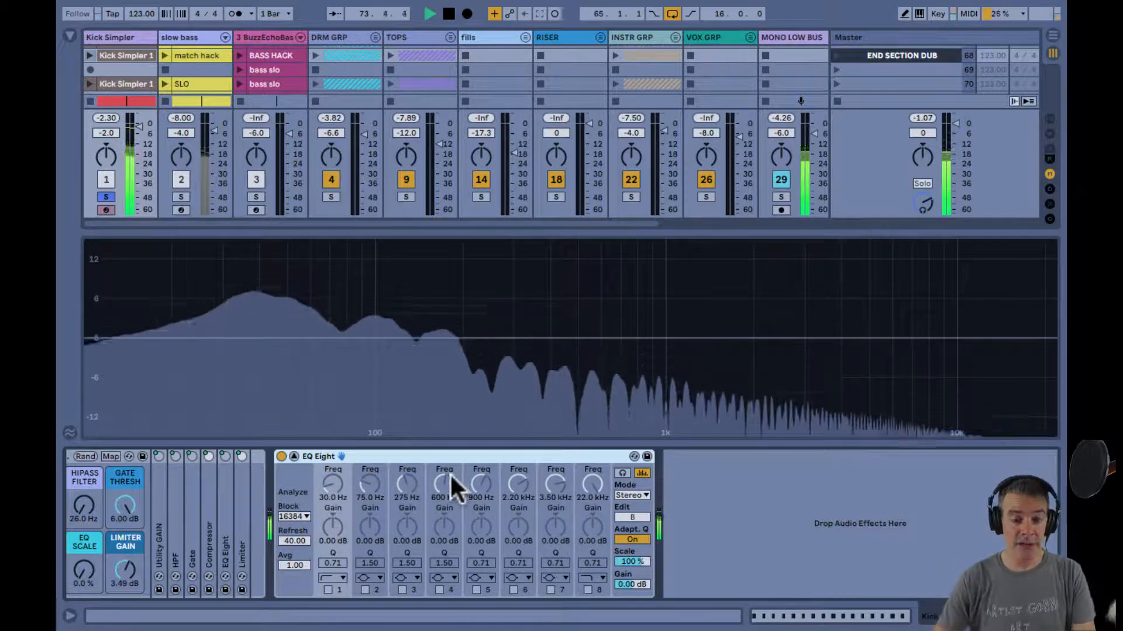
right_click(450, 451)
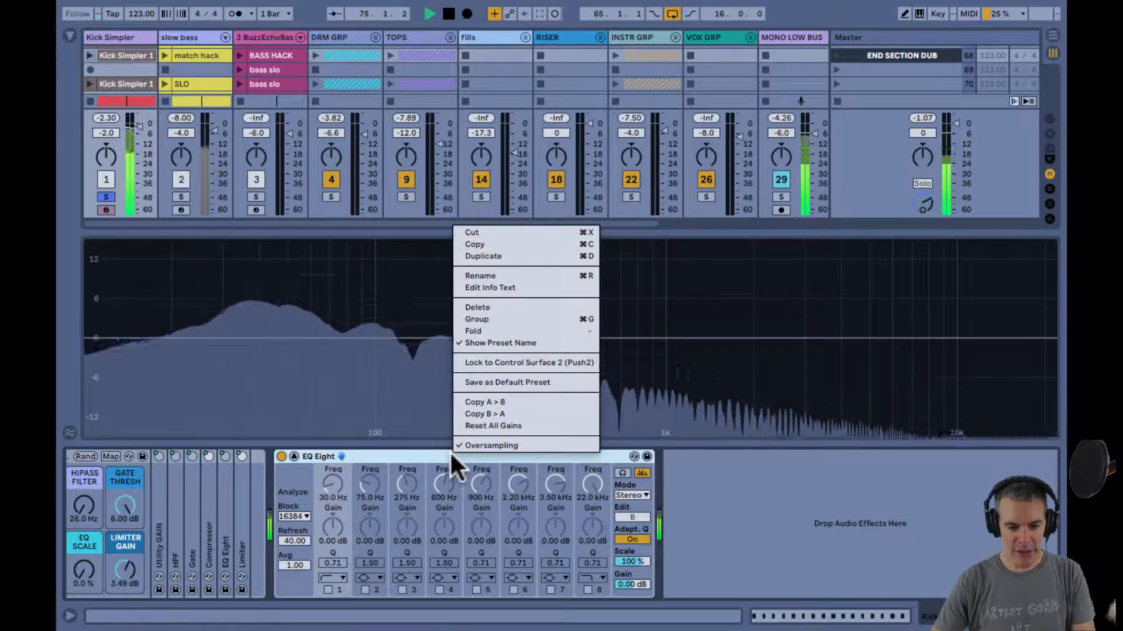
left_click(378, 452)
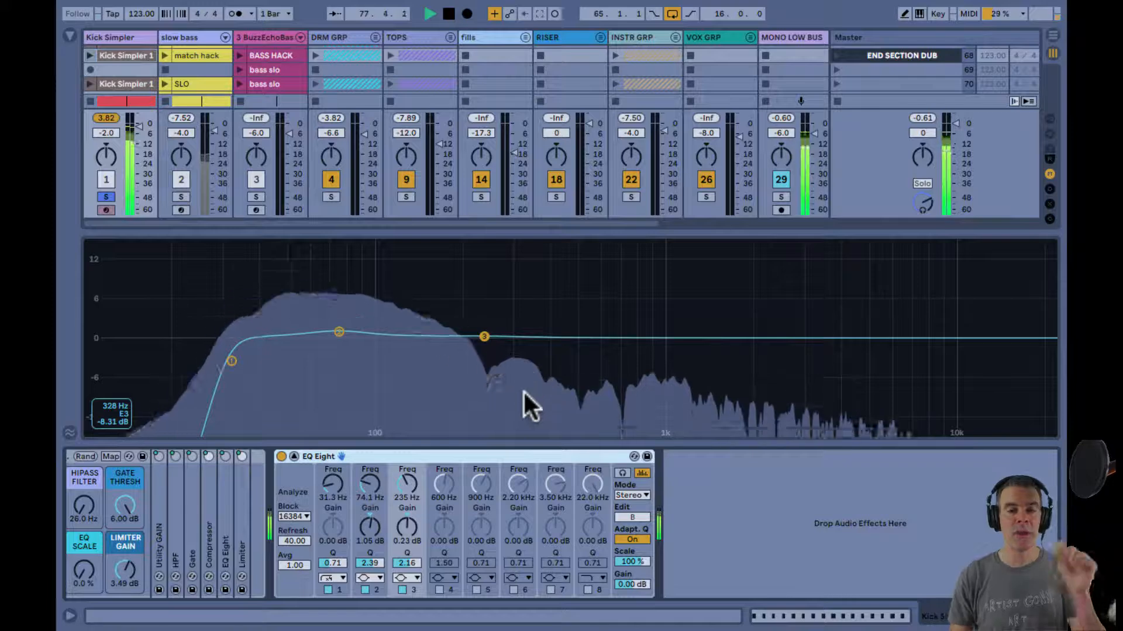
Check the kick on the master spectrum, return to Kick Simpler's EQ Eight, and stop and restart playback.
key("End")
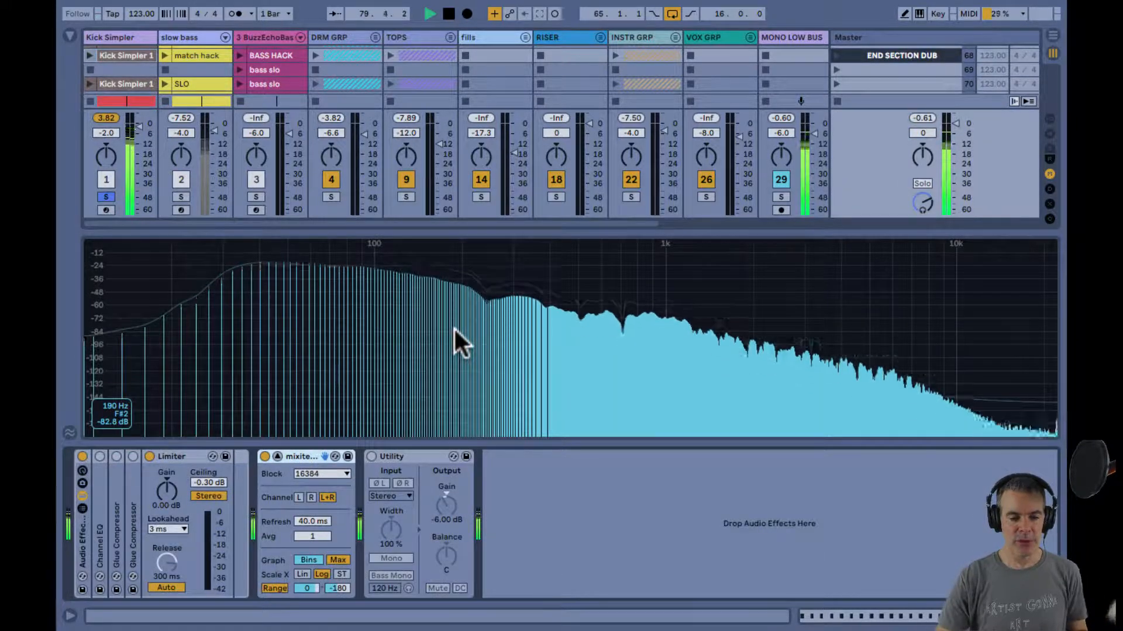
left_click(129, 35)
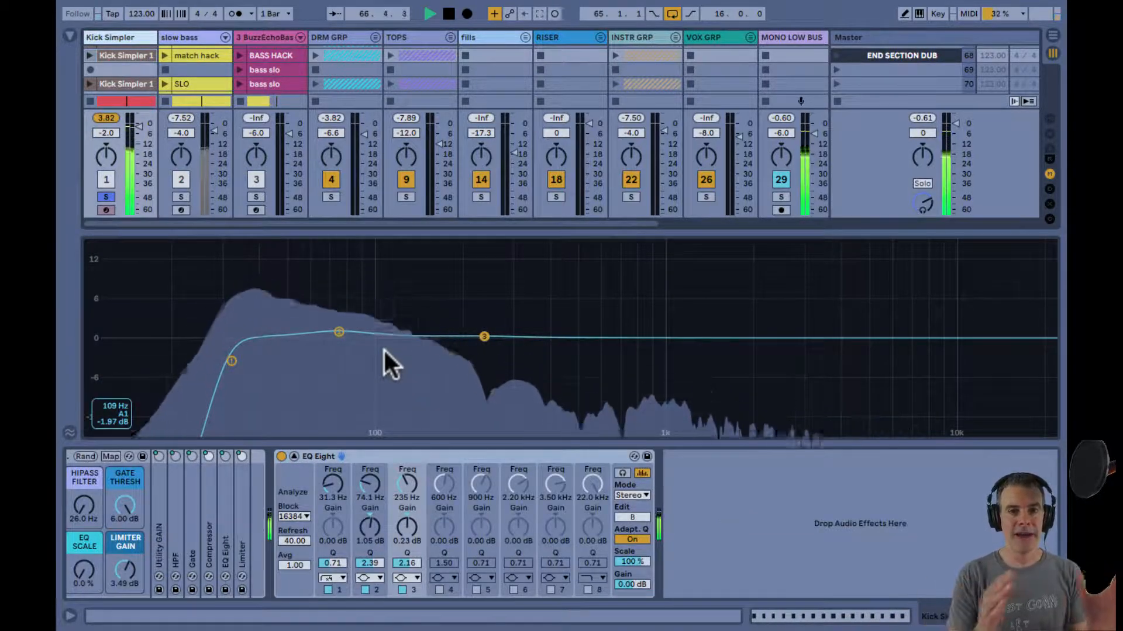
key("space")
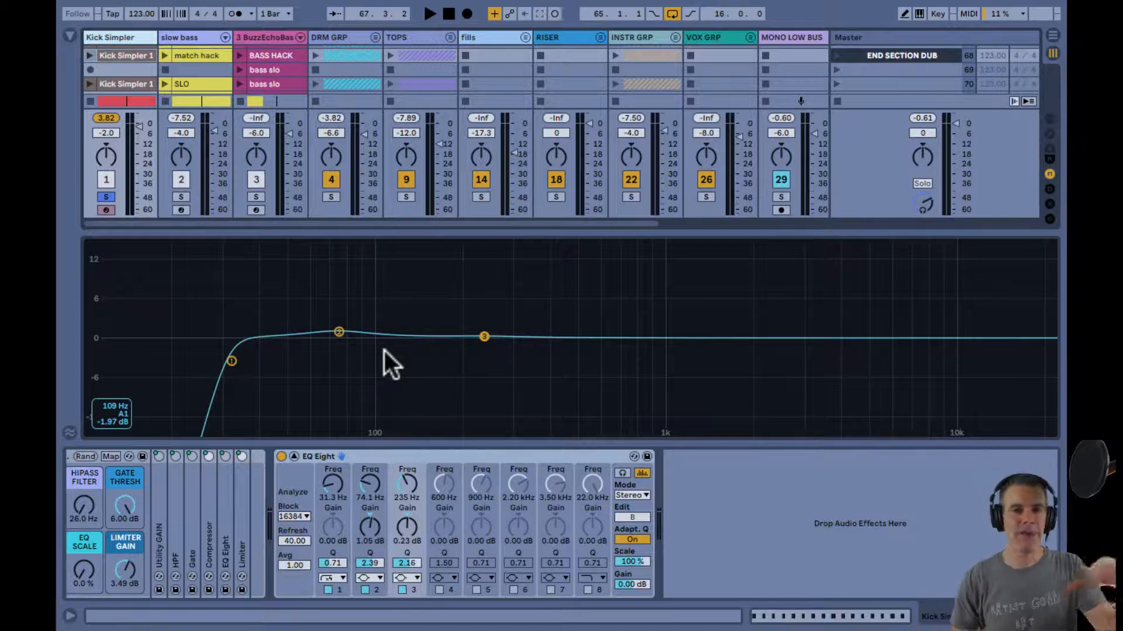
key("space")
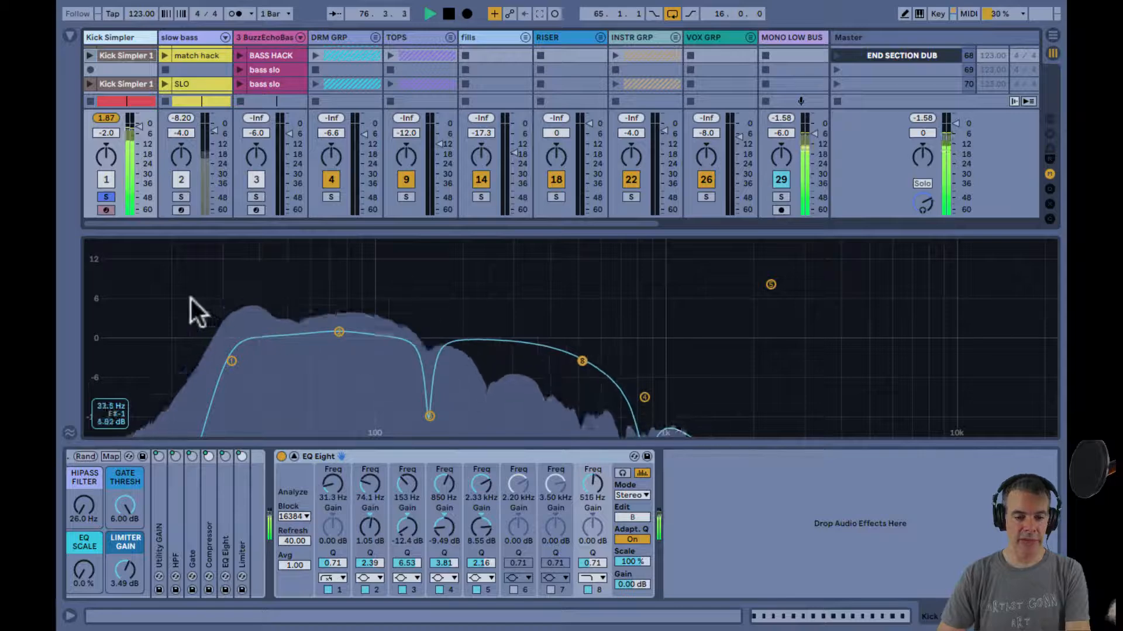
Unsolo Kick Simpler and compare the full mix with the kick's EQ Eight bypassed and active.
left_click(106, 197)
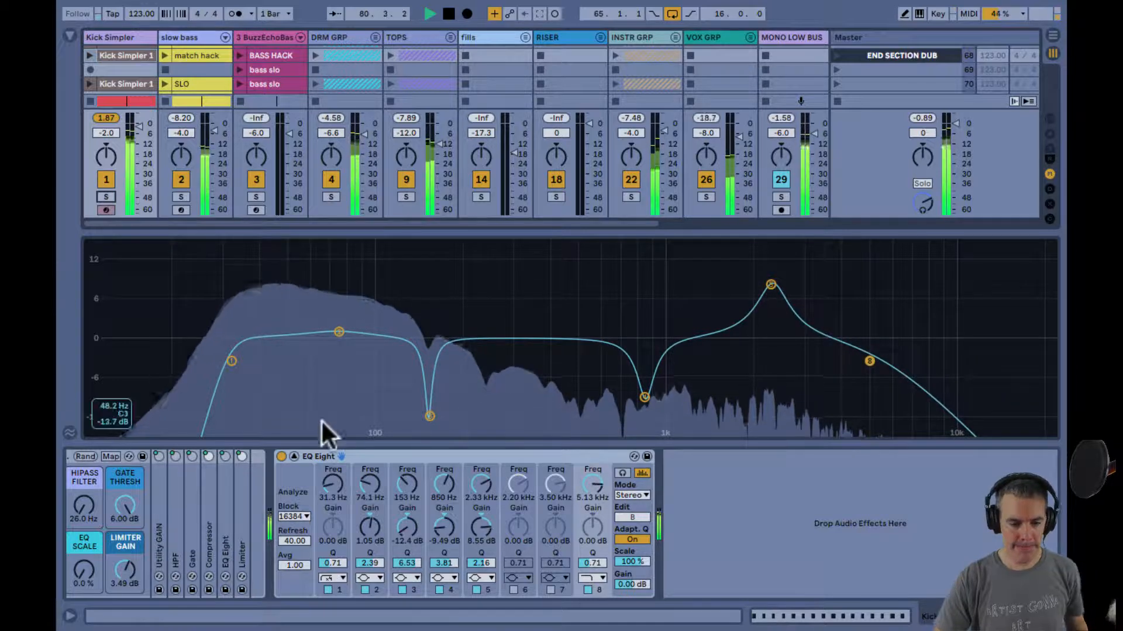
left_click(280, 456)
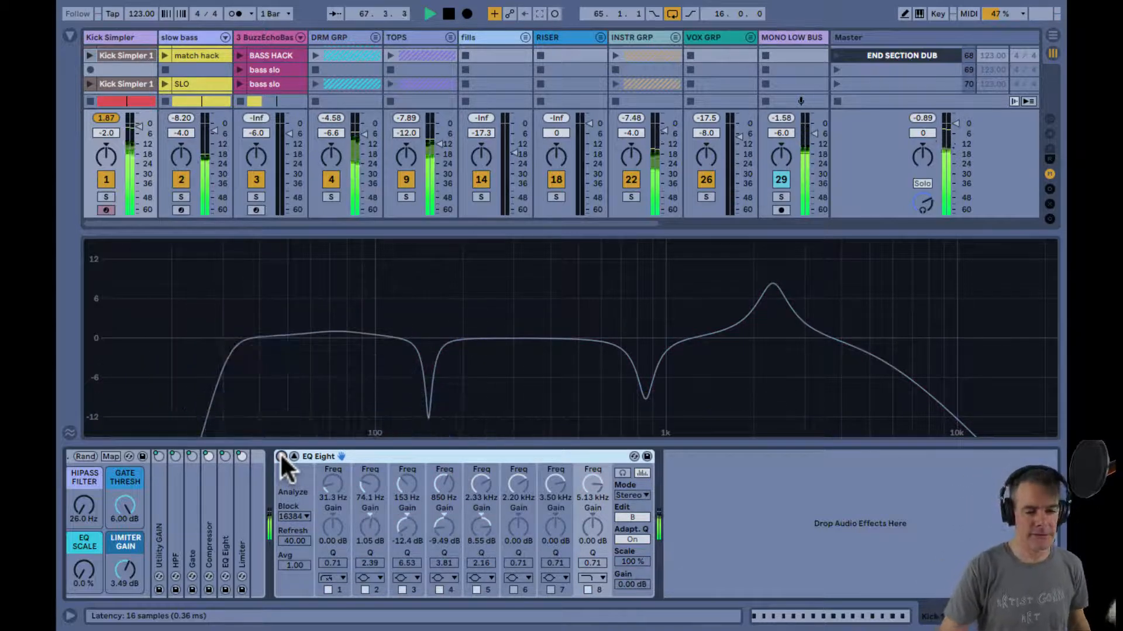
left_click(280, 456)
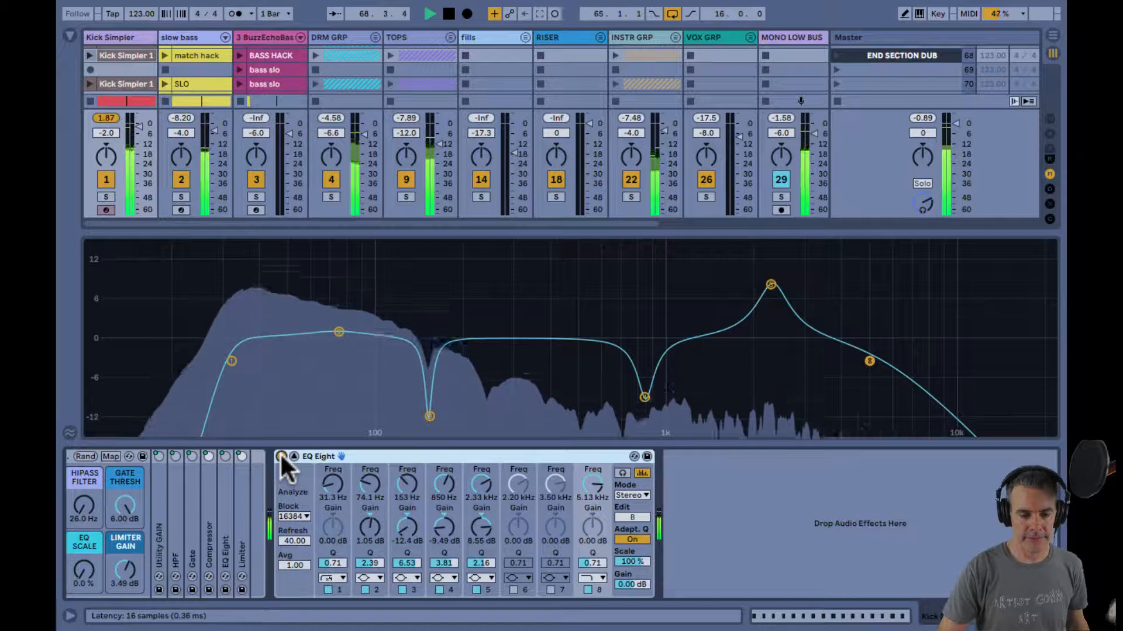
left_click(281, 456)
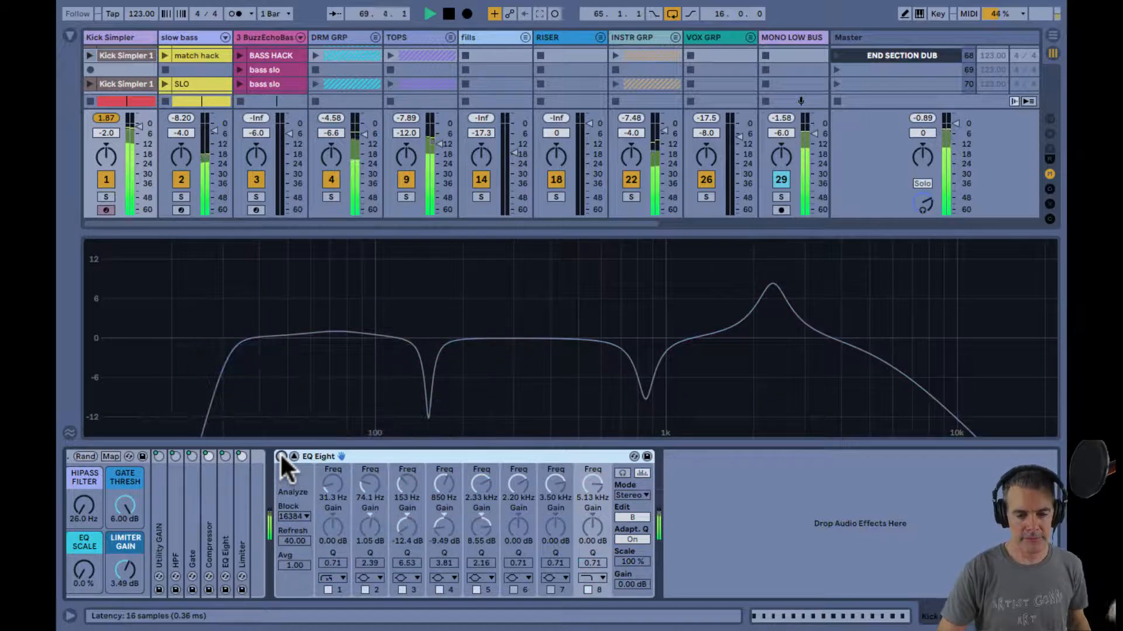
left_click(281, 456)
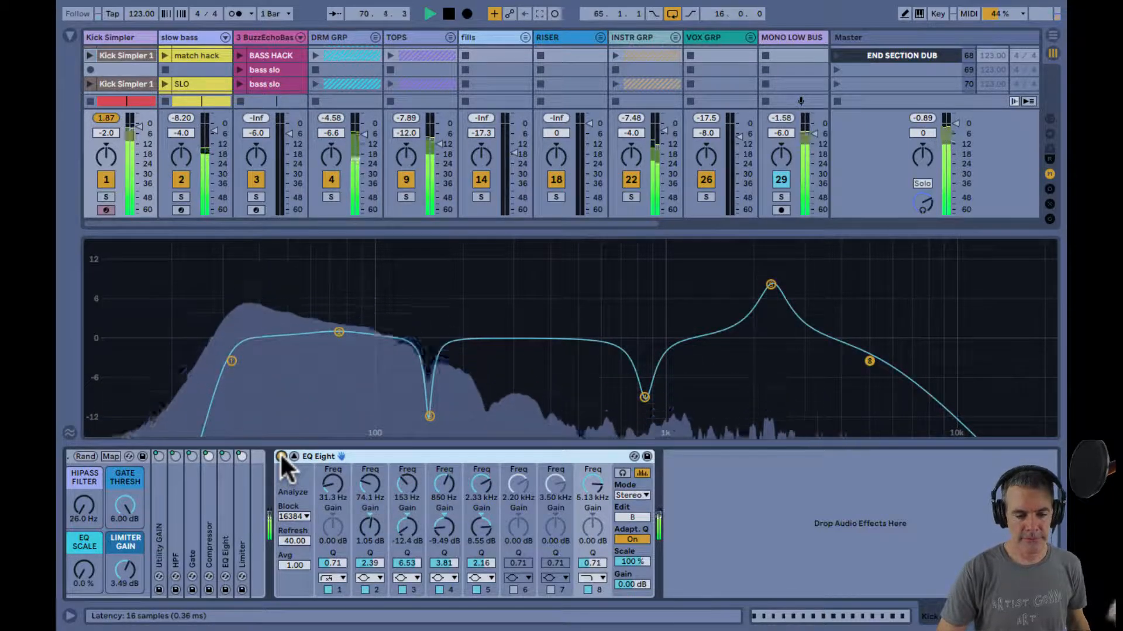
left_click(280, 456)
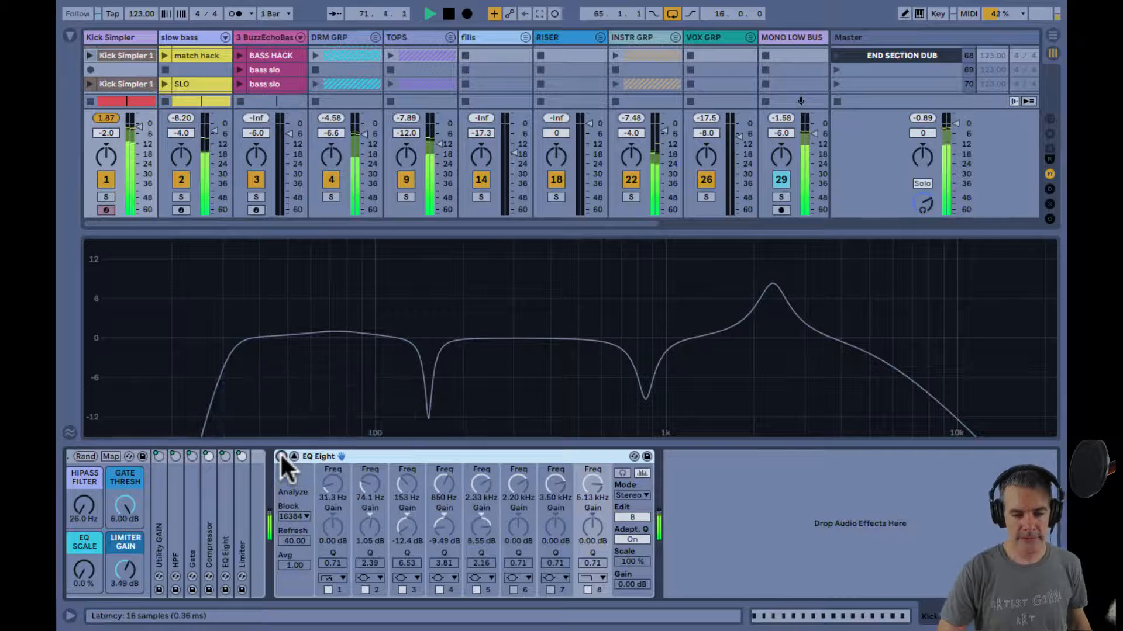
left_click(281, 456)
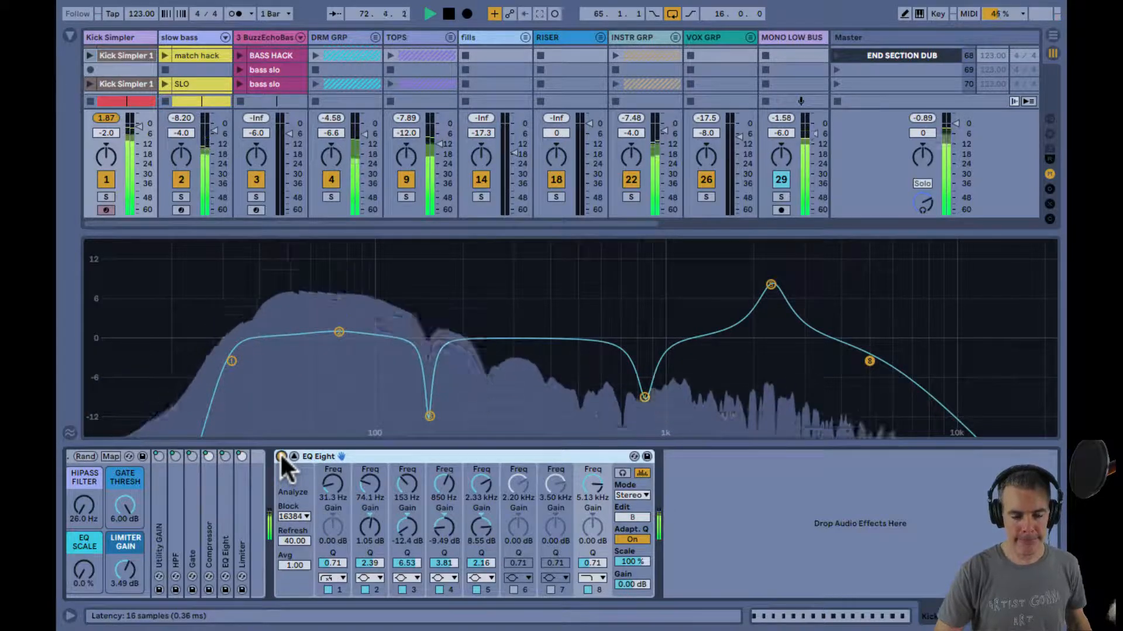
Try the kick EQ Eight's Scale at -41 %, solo Kick Simpler, and set the Scale to 109 %.
left_click_drag(630, 558, 630, 563)
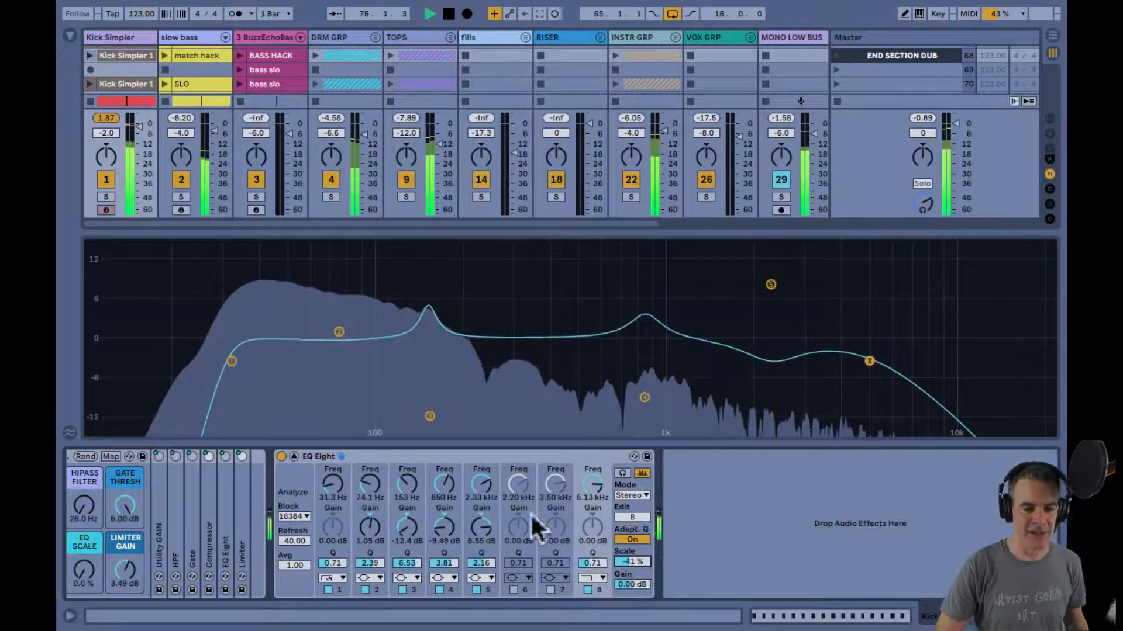
left_click(106, 198)
left_click_drag(617, 557, 616, 557)
Compare the soloed kick with its EQ Eight bypassed and active, leaving the EQ on.
left_click(280, 456)
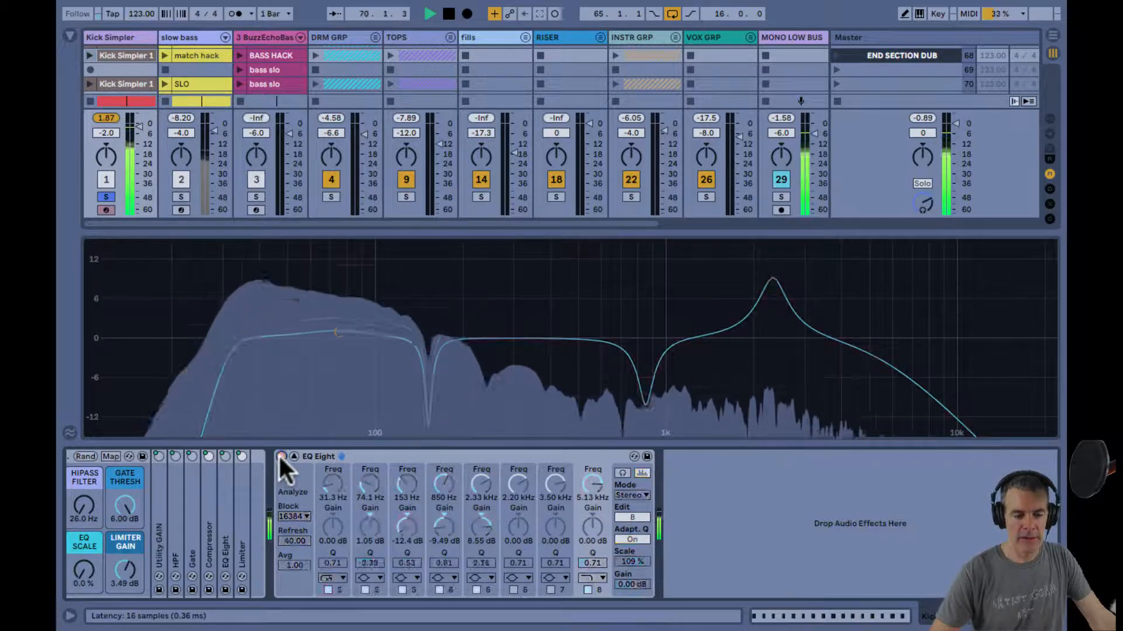
left_click(281, 456)
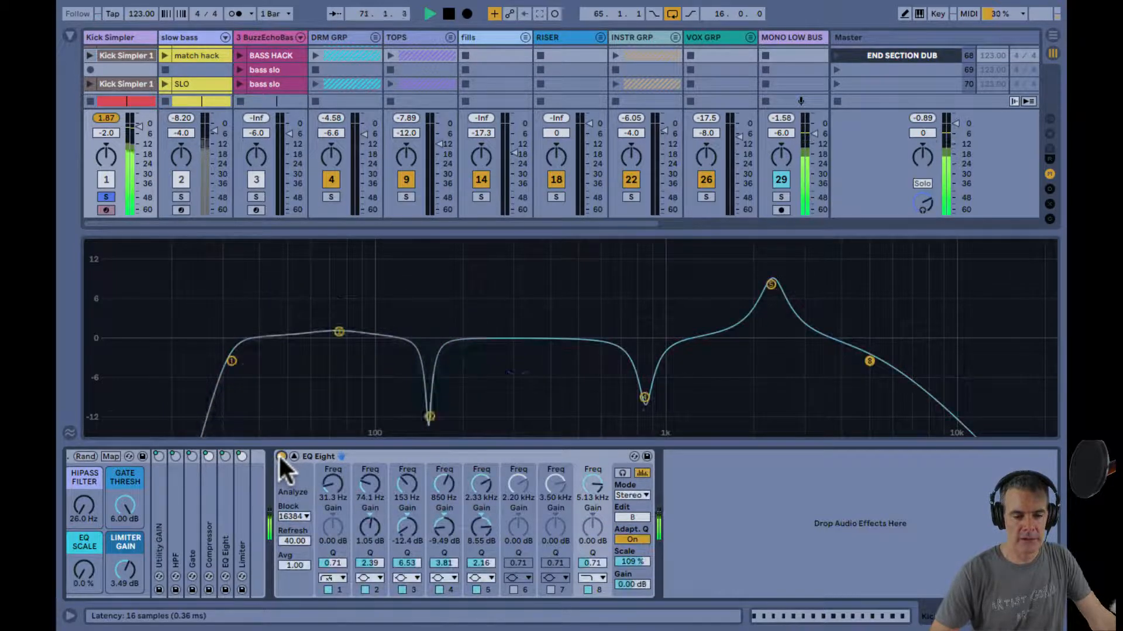
left_click(280, 456)
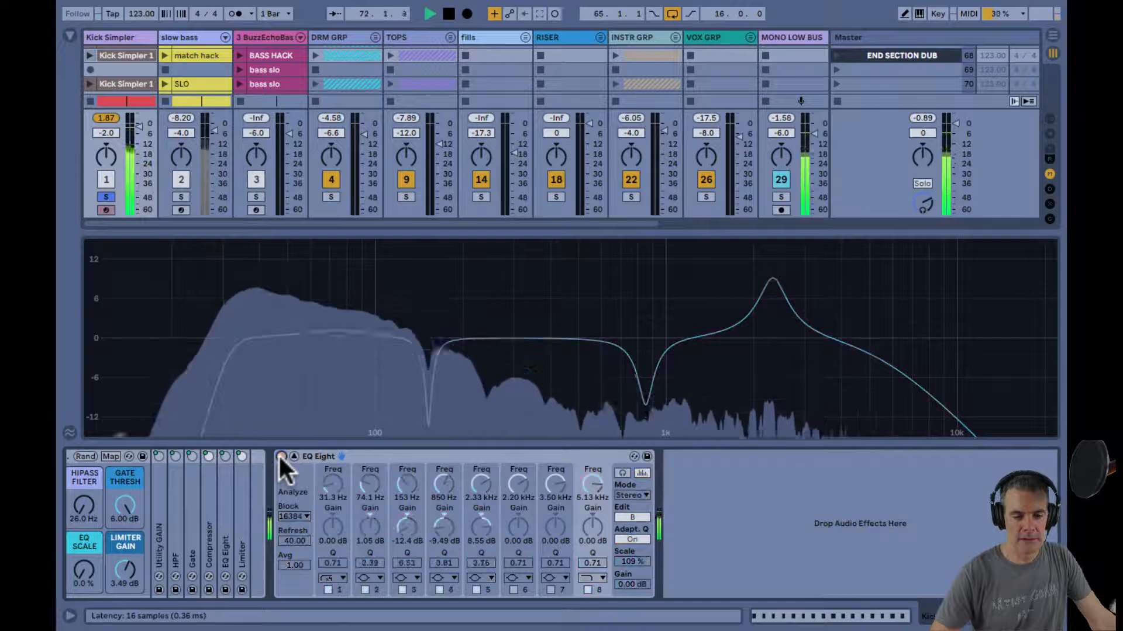
left_click(281, 457)
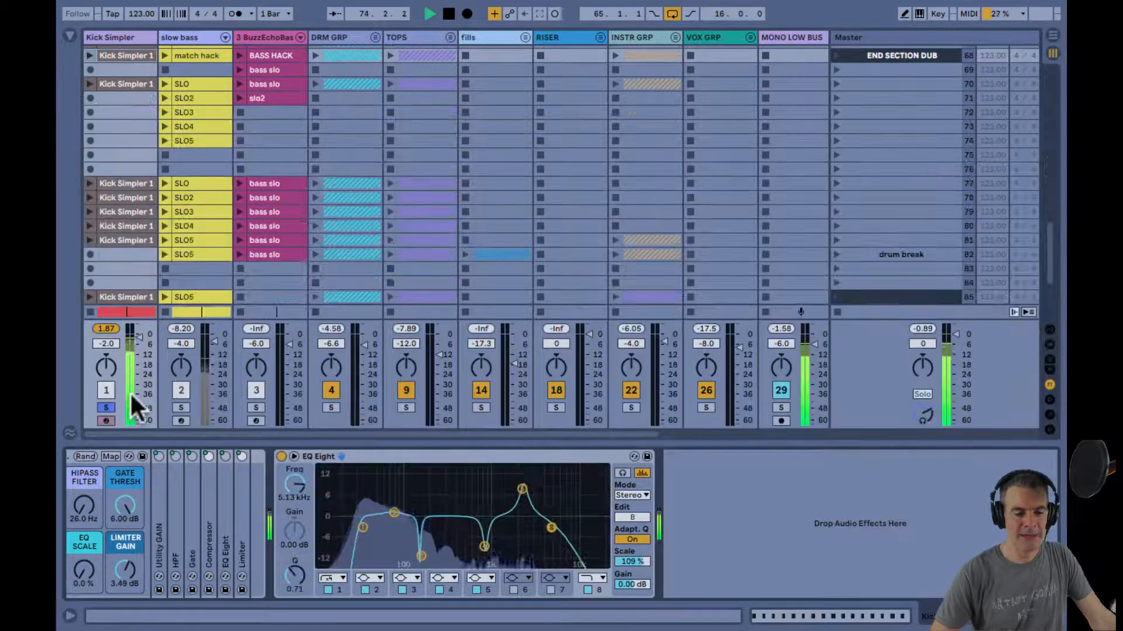
Unsolo Kick Simpler, stop playback, and set the gain of band 5 in its EQ Eight to 7.38 dB.
left_click(106, 408)
key("space")
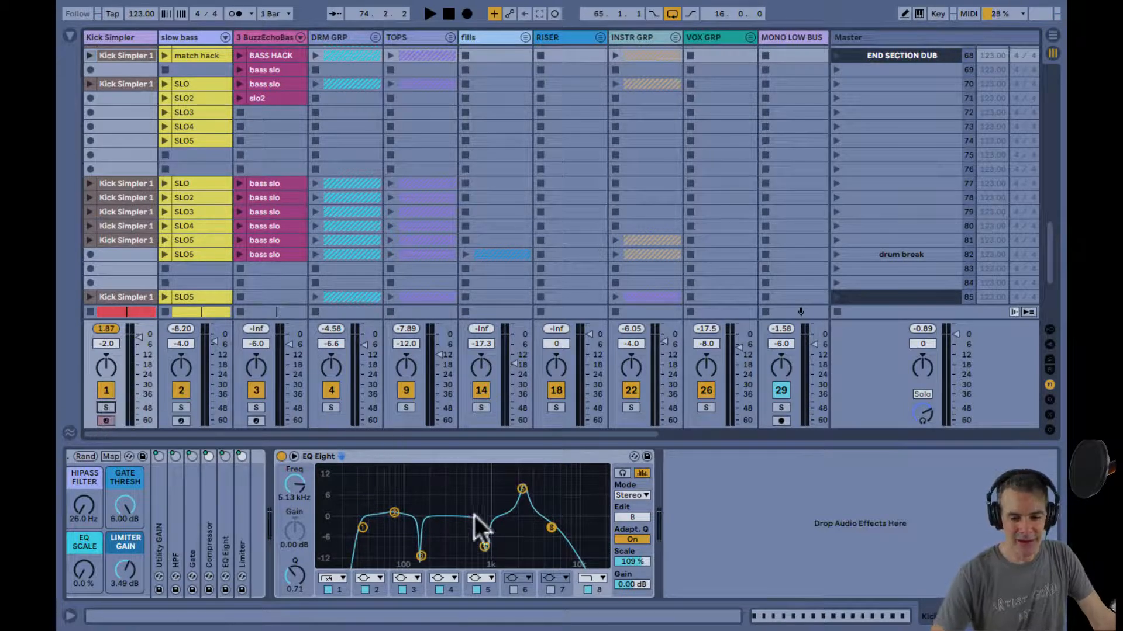
left_click(483, 591)
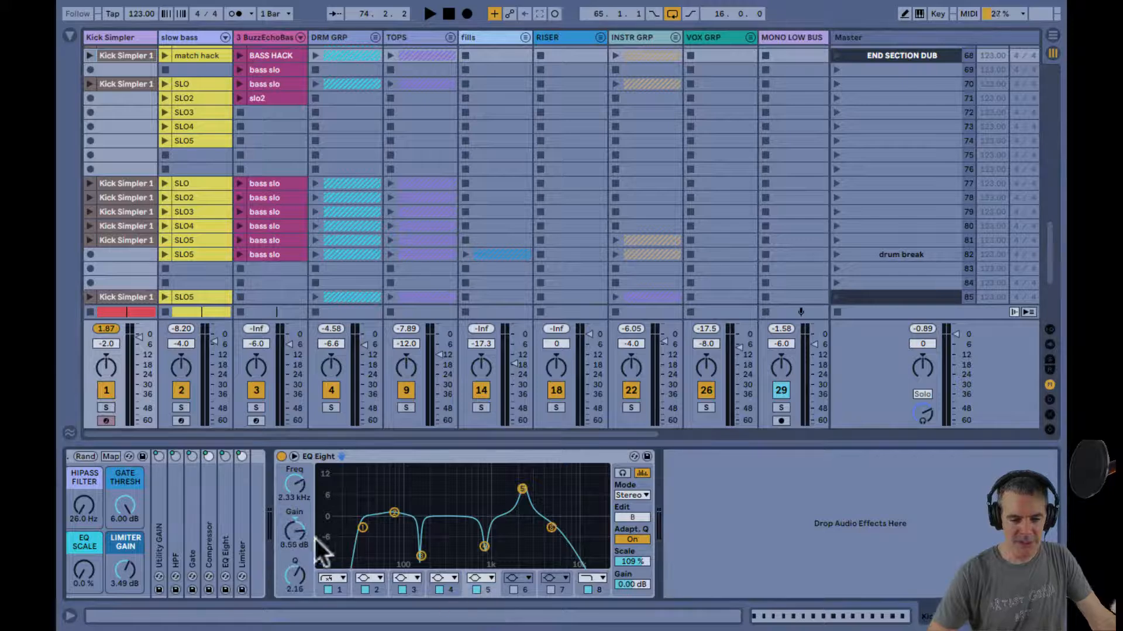
left_click_drag(295, 537, 298, 540)
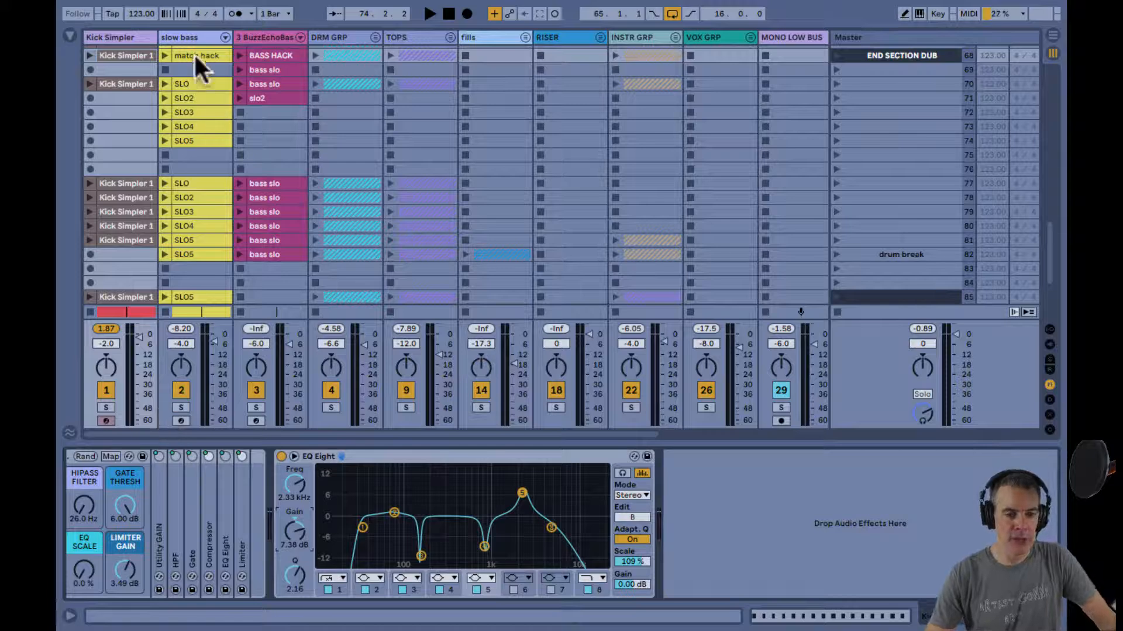
Show the slow bass track's device chain, solo the track, and start playback.
left_click(189, 36)
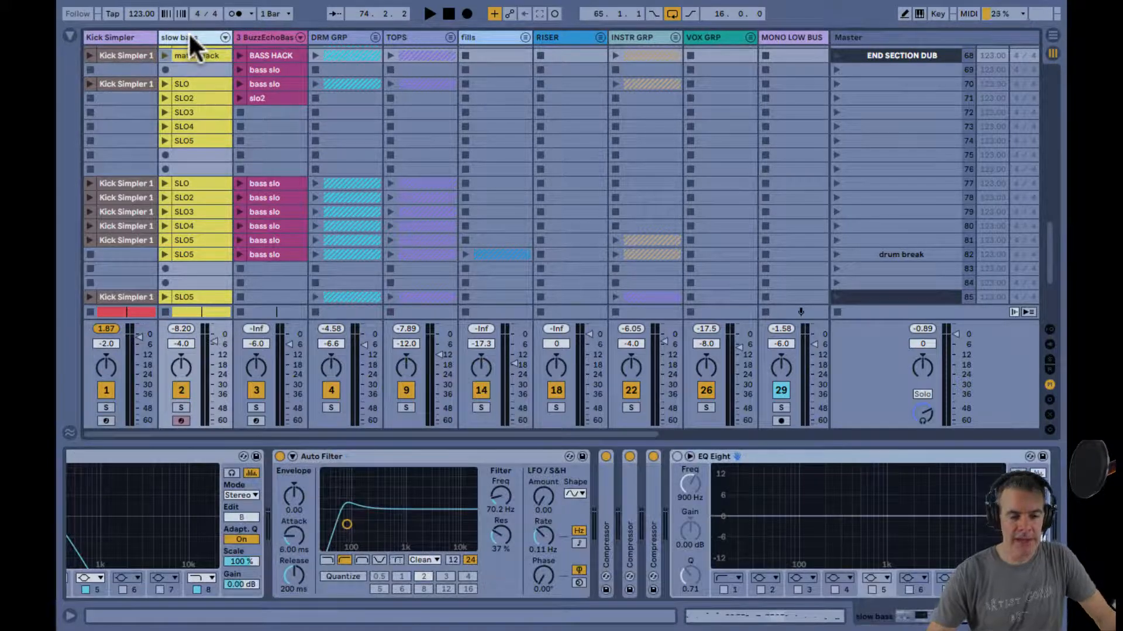
scroll(549, 522, "left", 3)
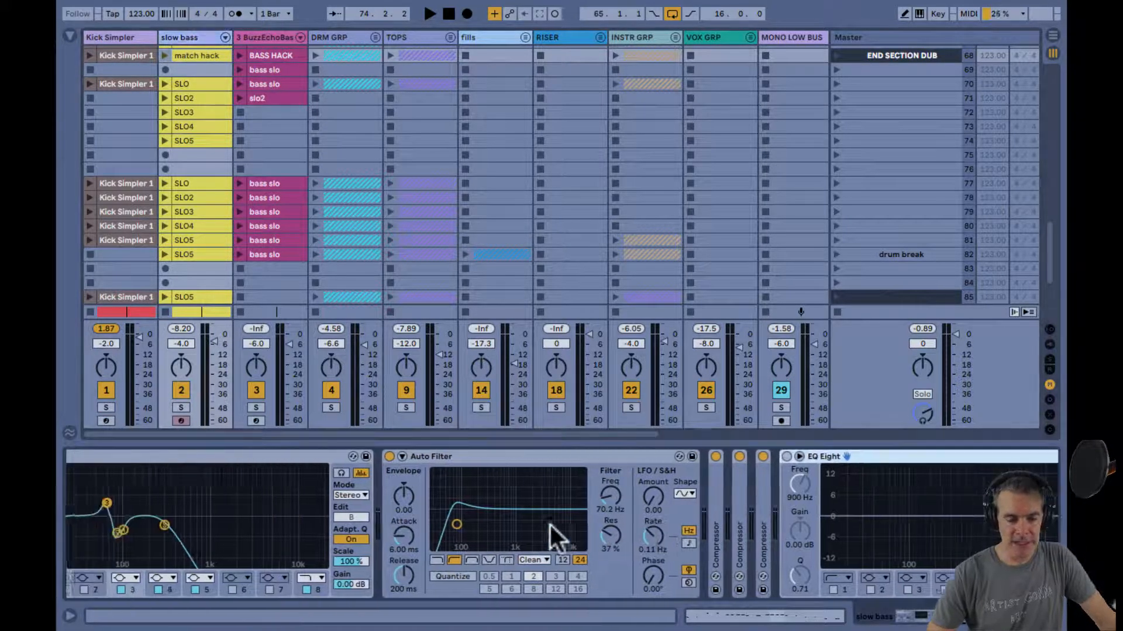
scroll(550, 525, "left", 5)
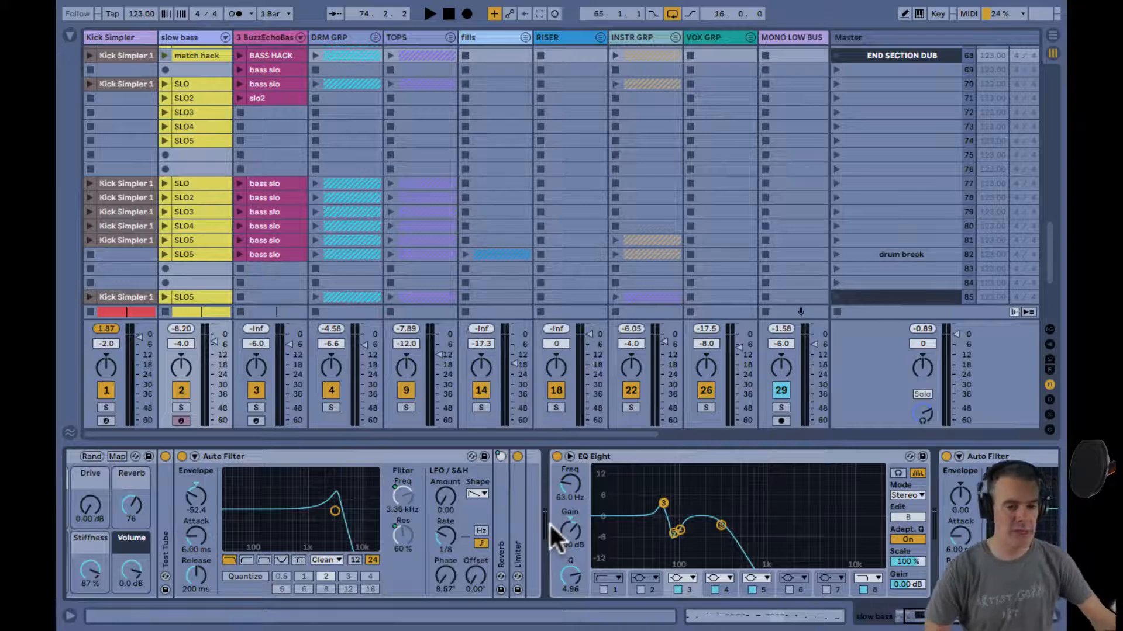
left_click(181, 407)
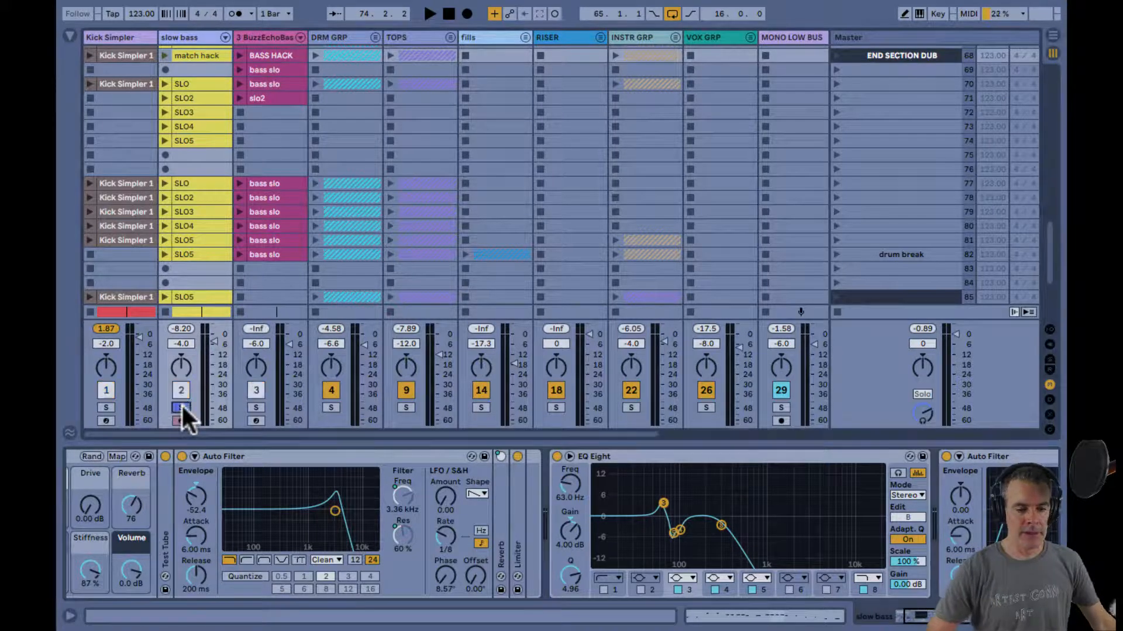
key("space")
scroll(247, 483, "left", 1)
scroll(248, 483, "right", 5)
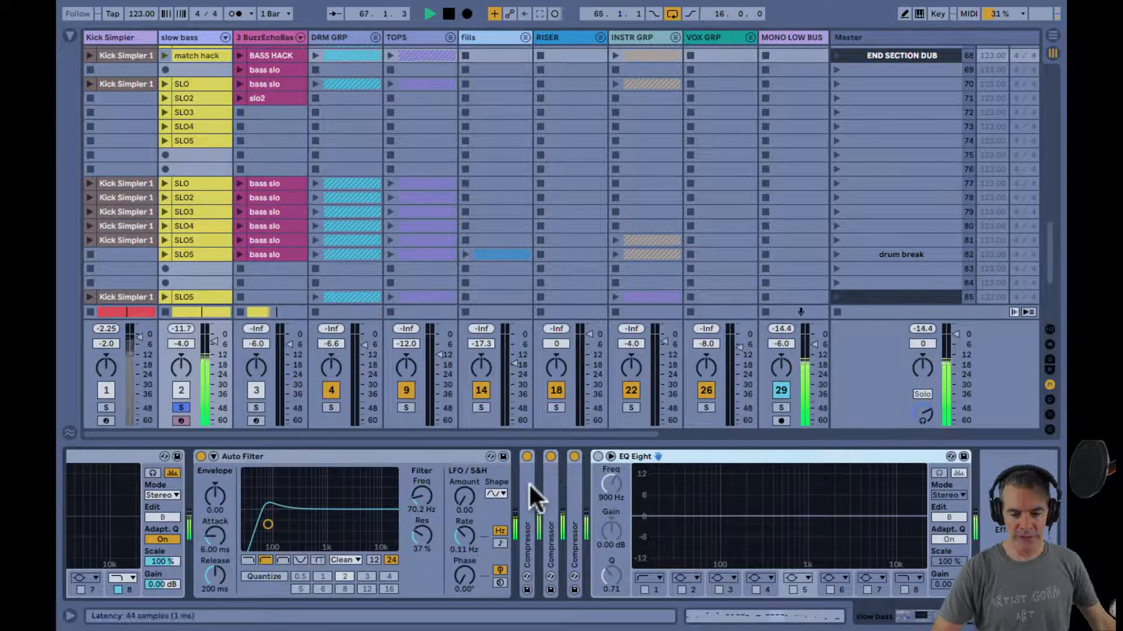
scroll(529, 483, "left", 1)
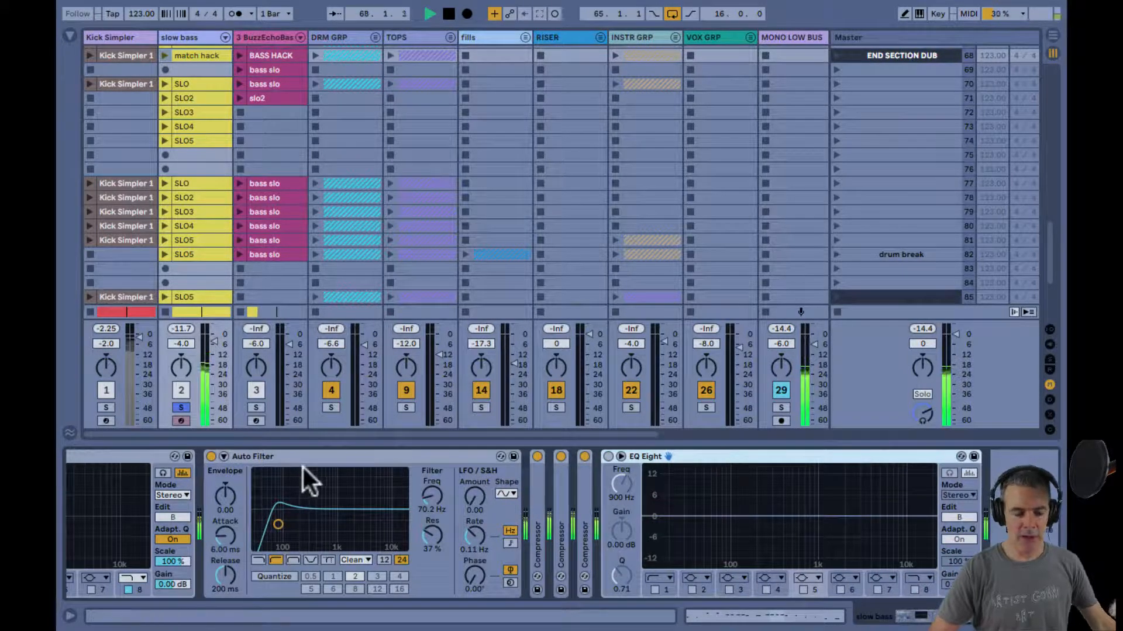
Bypass the 70.2 Hz high-pass Auto Filter and the EQ Eight that follow the slow bass instrument rack.
scroll(303, 468, "left", 3)
left_click(362, 457)
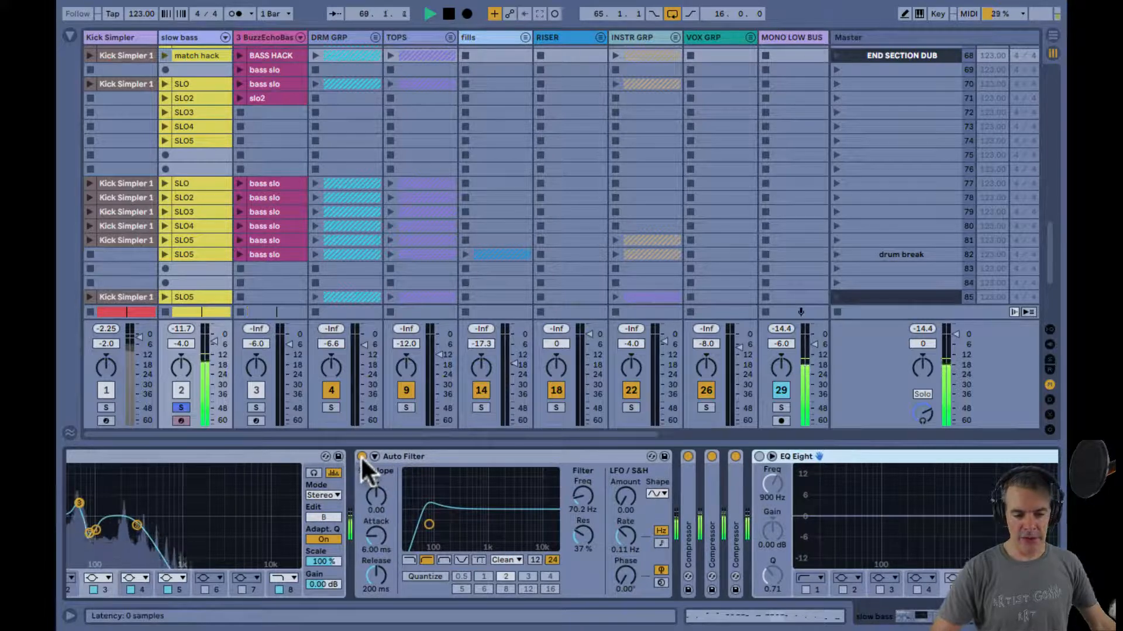
scroll(400, 506, "left", 7)
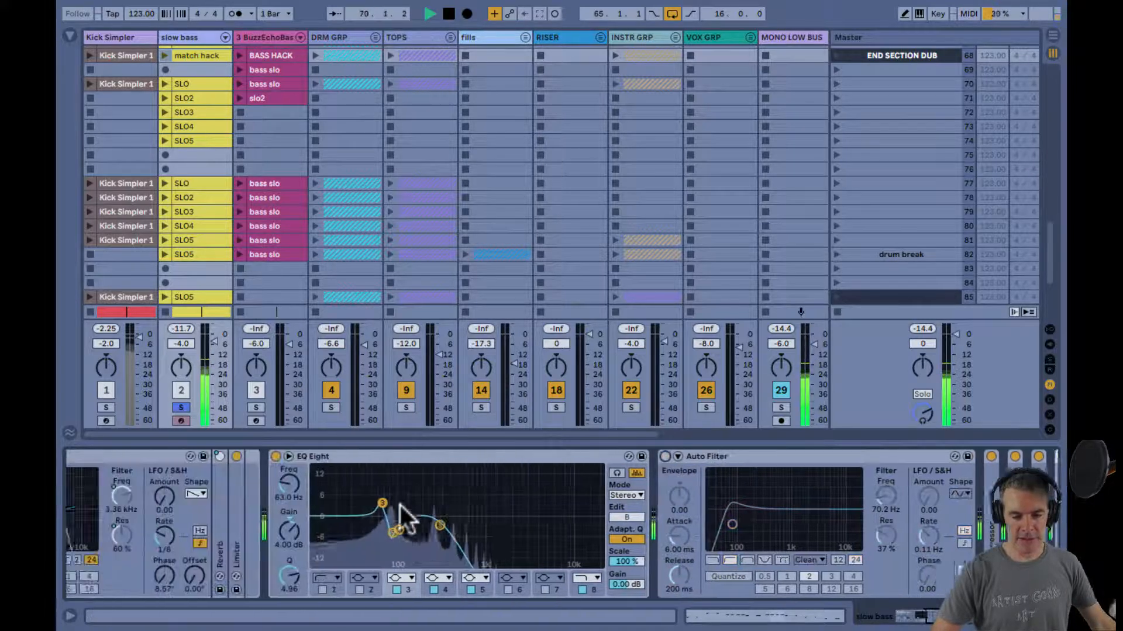
left_click(321, 455)
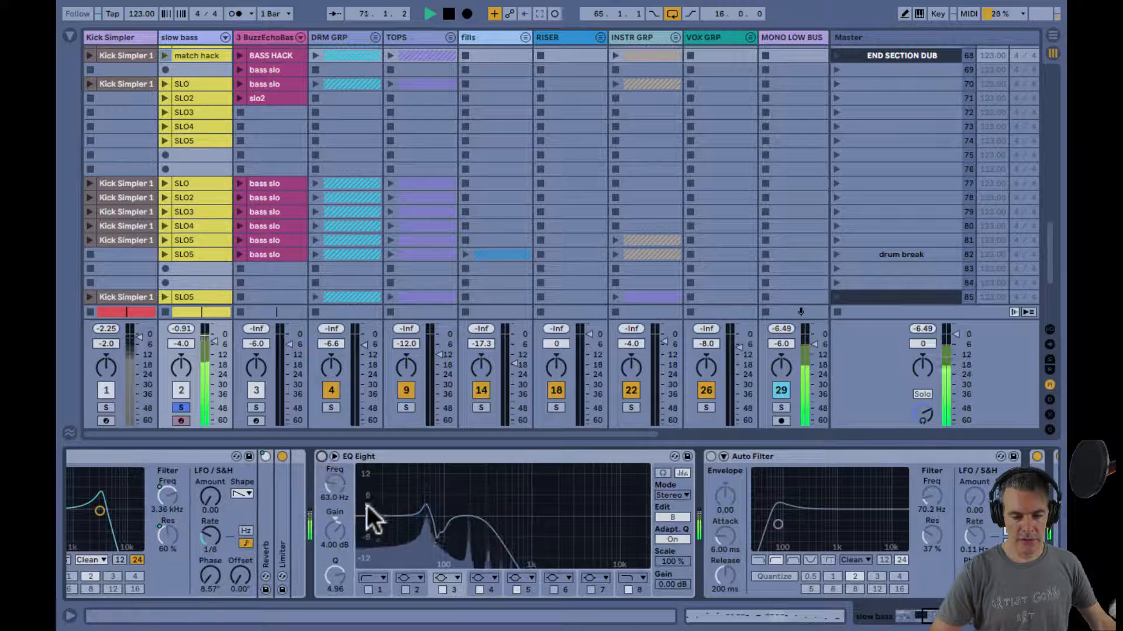
Compare PVC Pipe Drone's Auto Filter off and on, and set Reverb to 0, Filter Cutoff to 19.9 kHz and Filter Reso to 24 %.
scroll(394, 512, "left", 1)
scroll(345, 469, "left", 4)
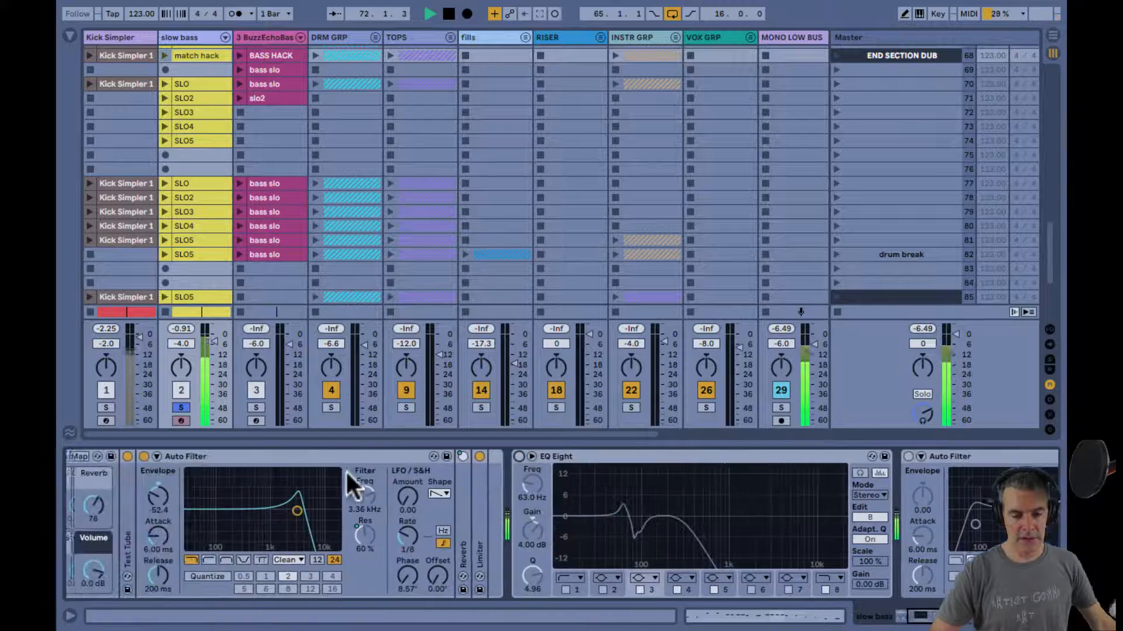
left_click(184, 456)
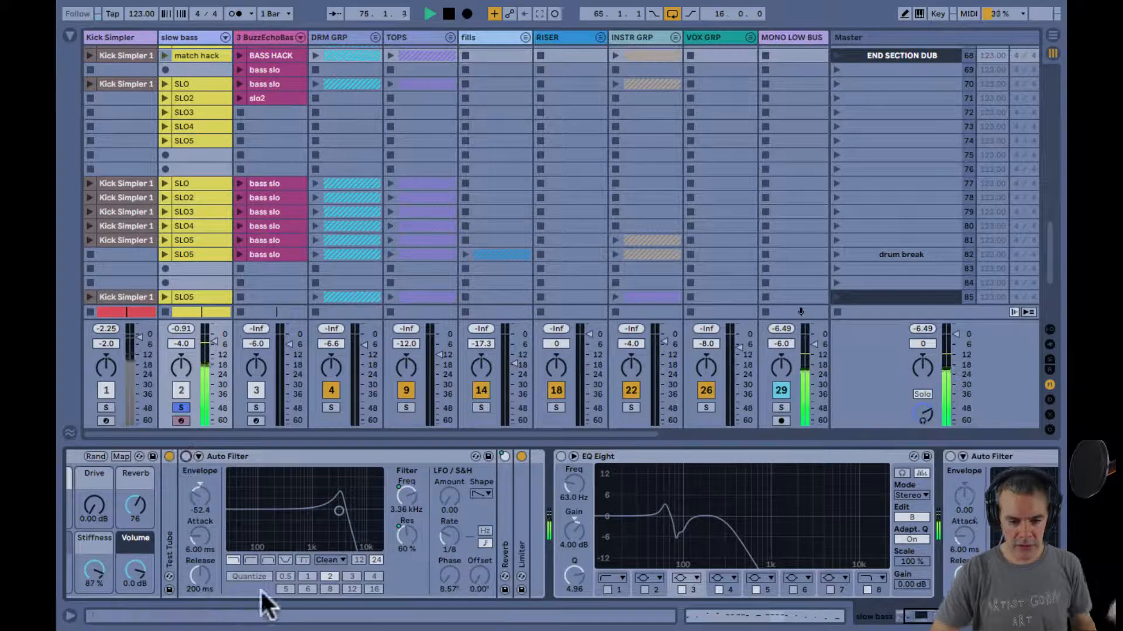
scroll(487, 495, "left", 2)
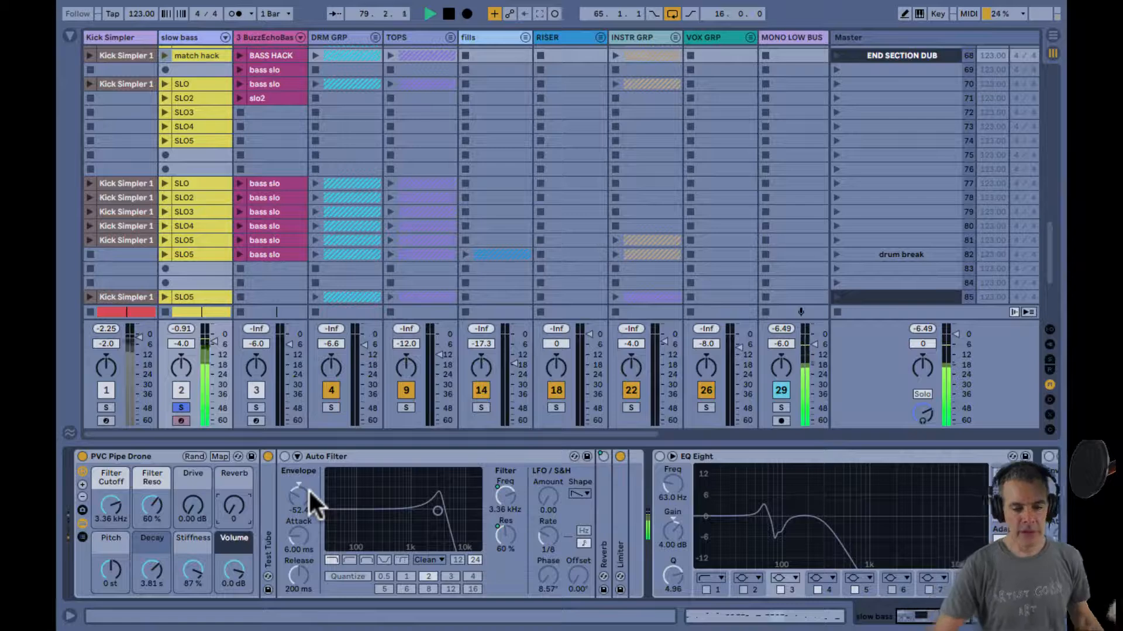
left_click(283, 456)
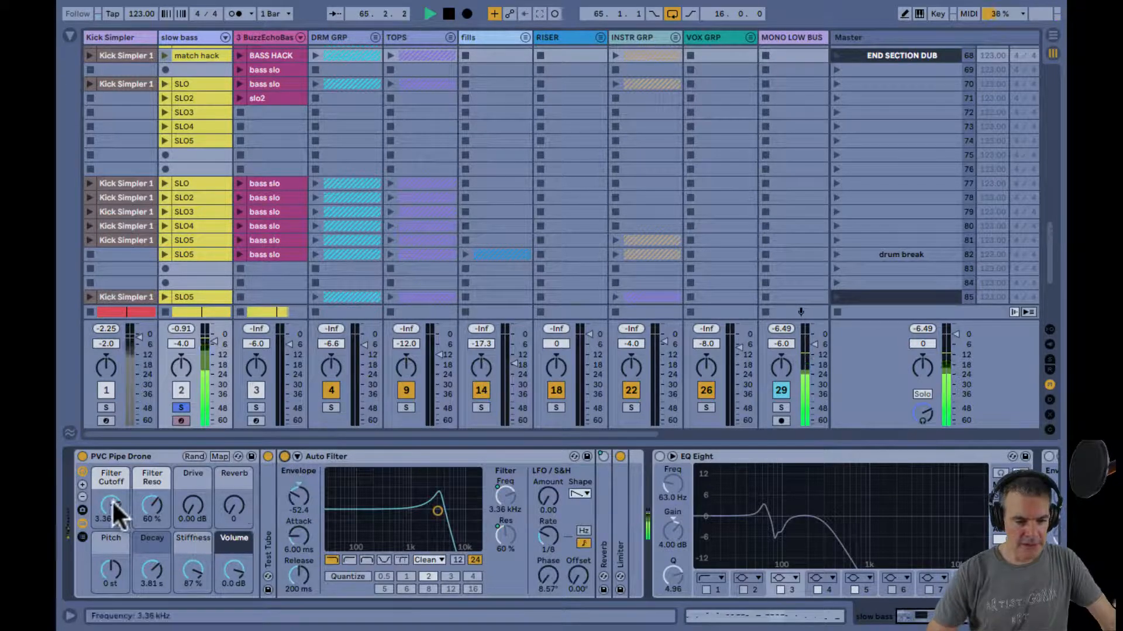
left_click(123, 454)
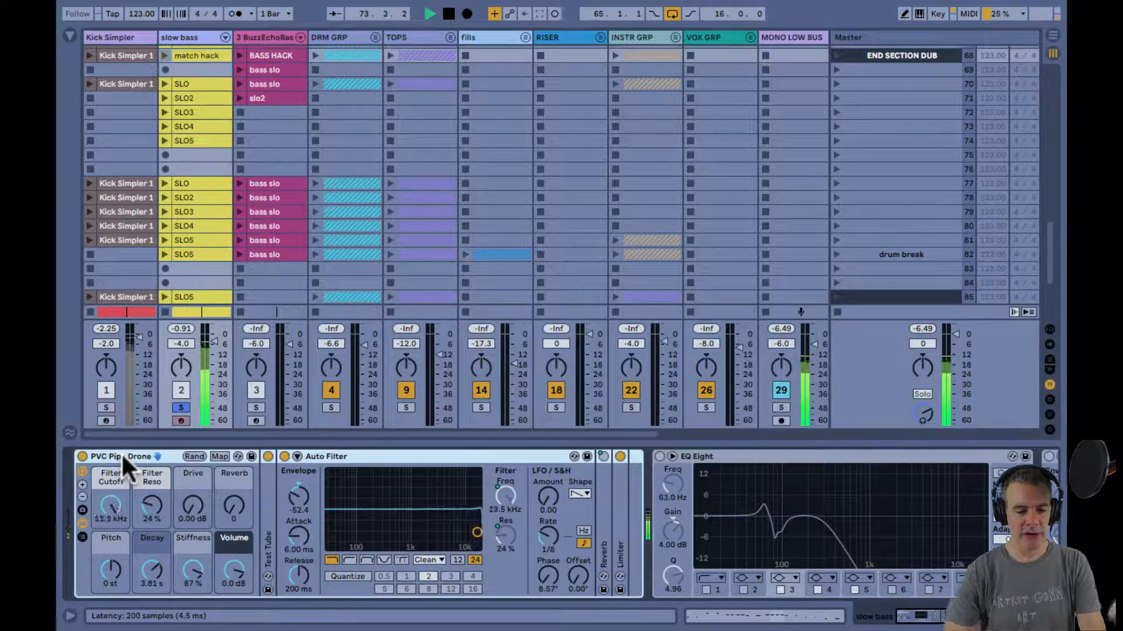
Collapse PVC Pipe Drone's Auto Filter and briefly solo Kick Simpler together with slow bass.
double_click(331, 457)
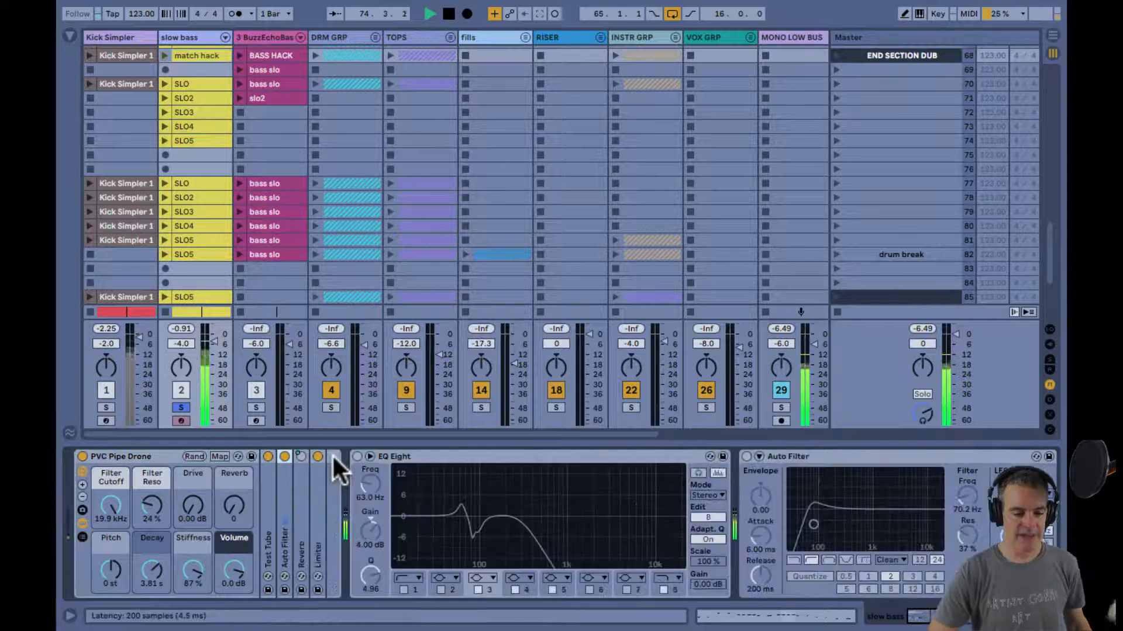
left_click(451, 457)
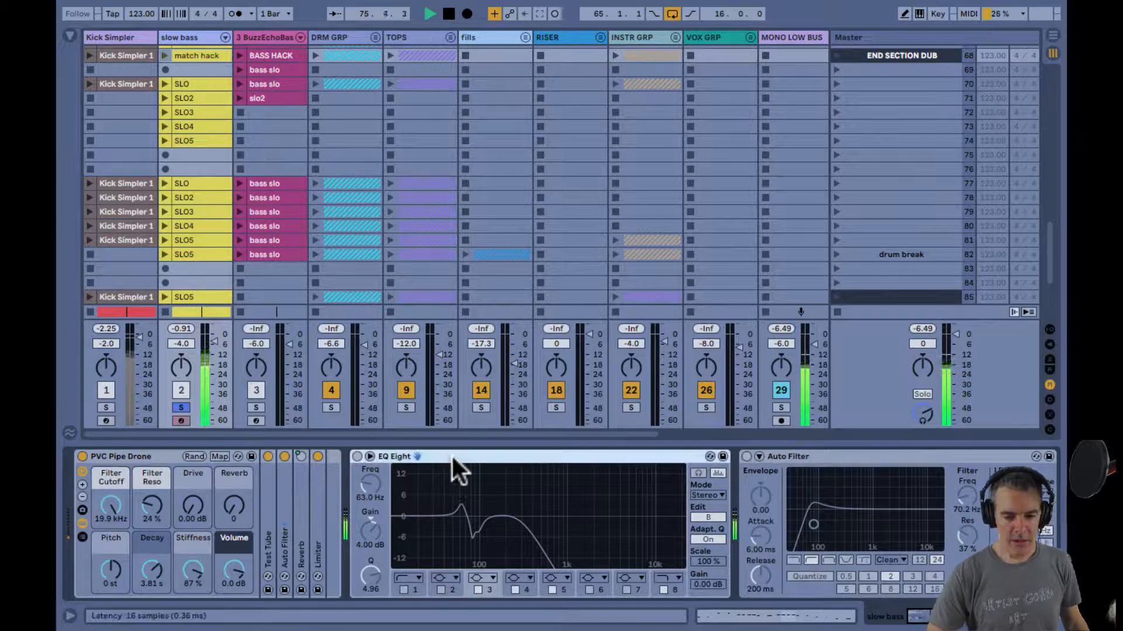
left_click(102, 405)
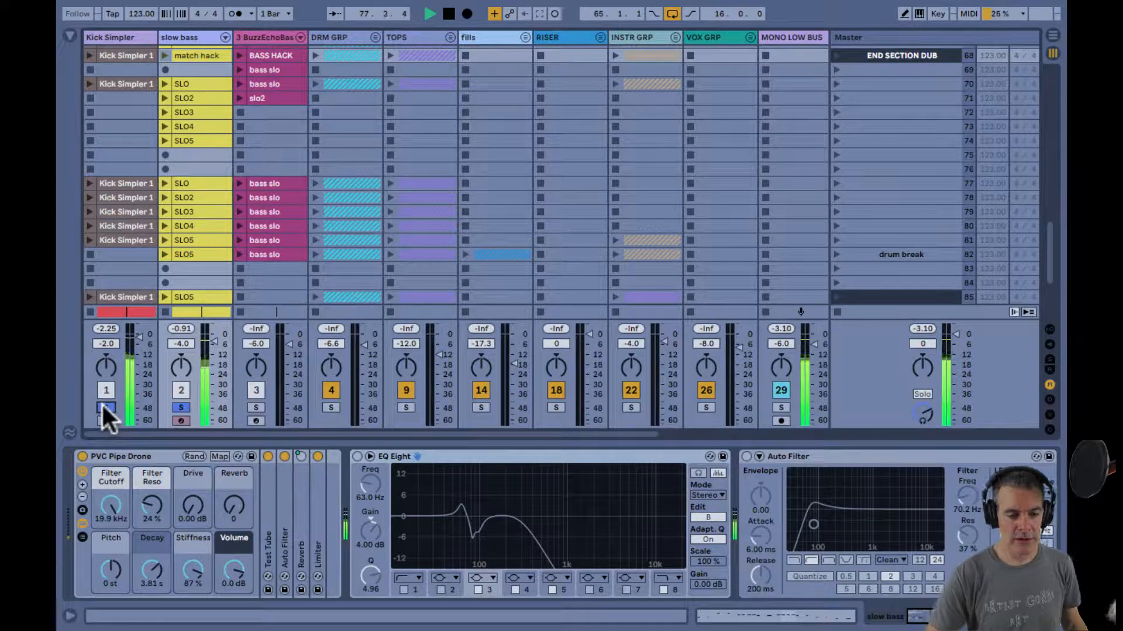
left_click(102, 405)
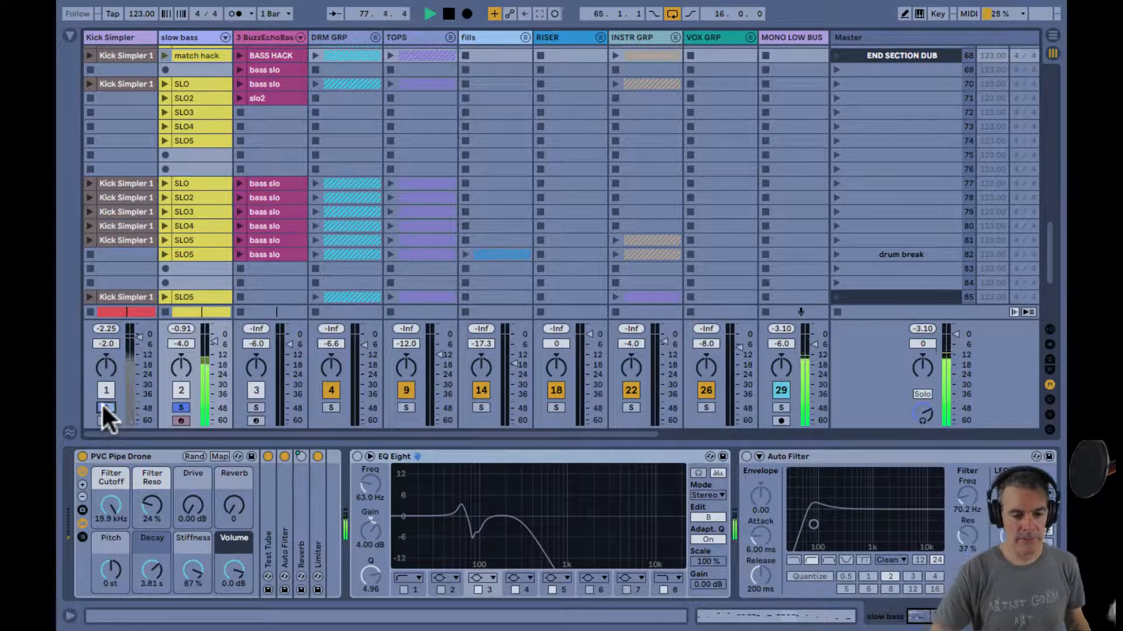
Enlarge slow bass's EQ Eight display and compare the bass with the EQ active and bypassed.
left_click(355, 455)
double_click(440, 479)
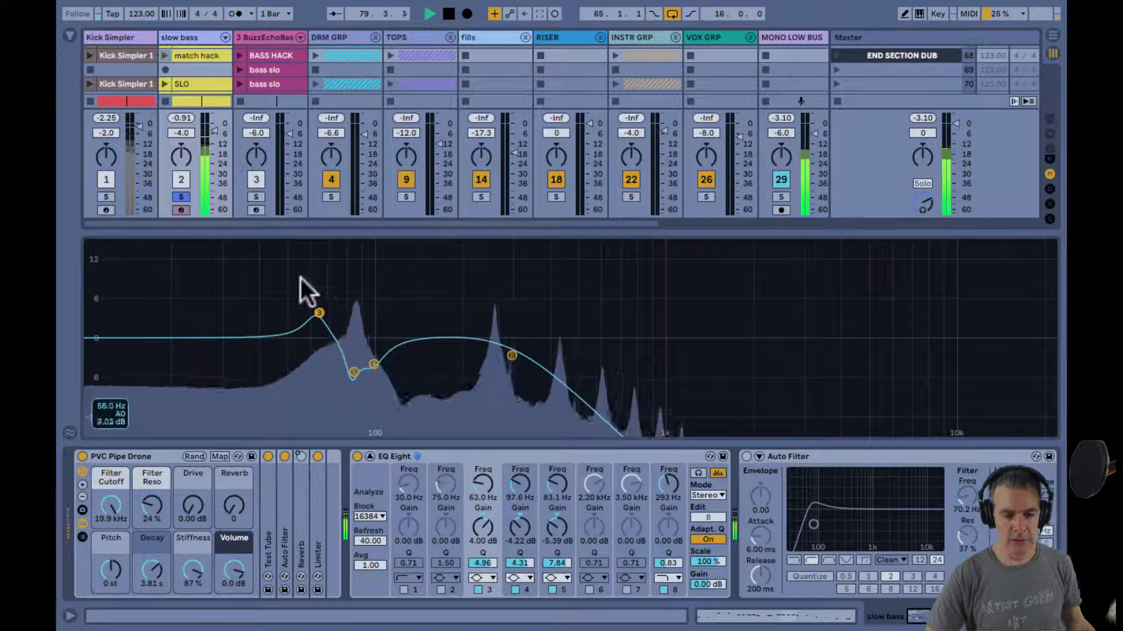
left_click(356, 455)
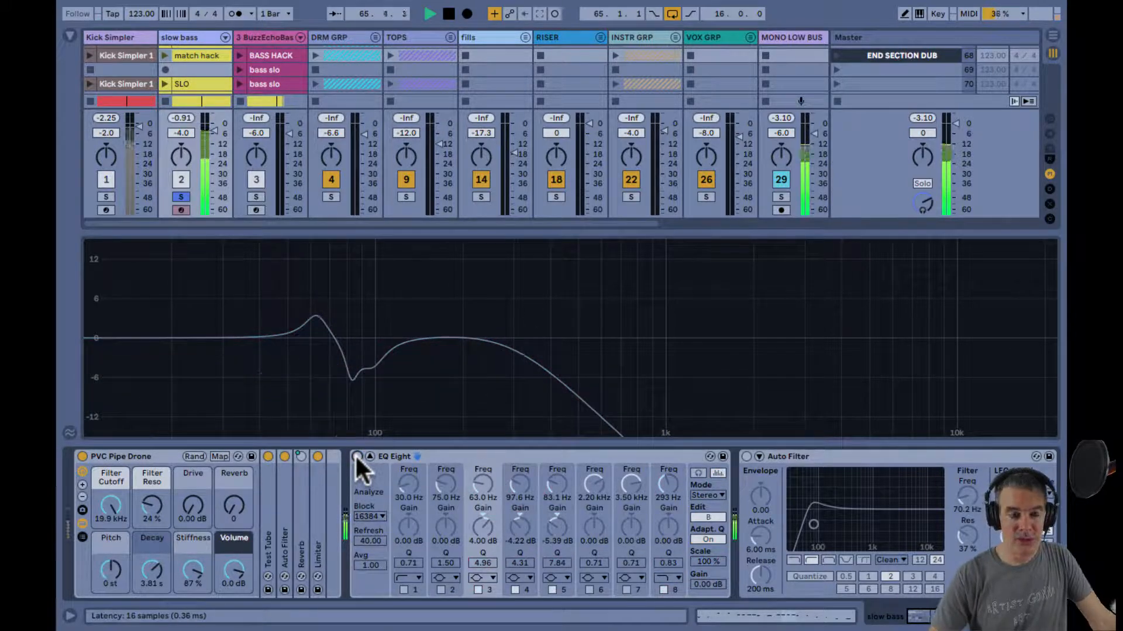
left_click(356, 455)
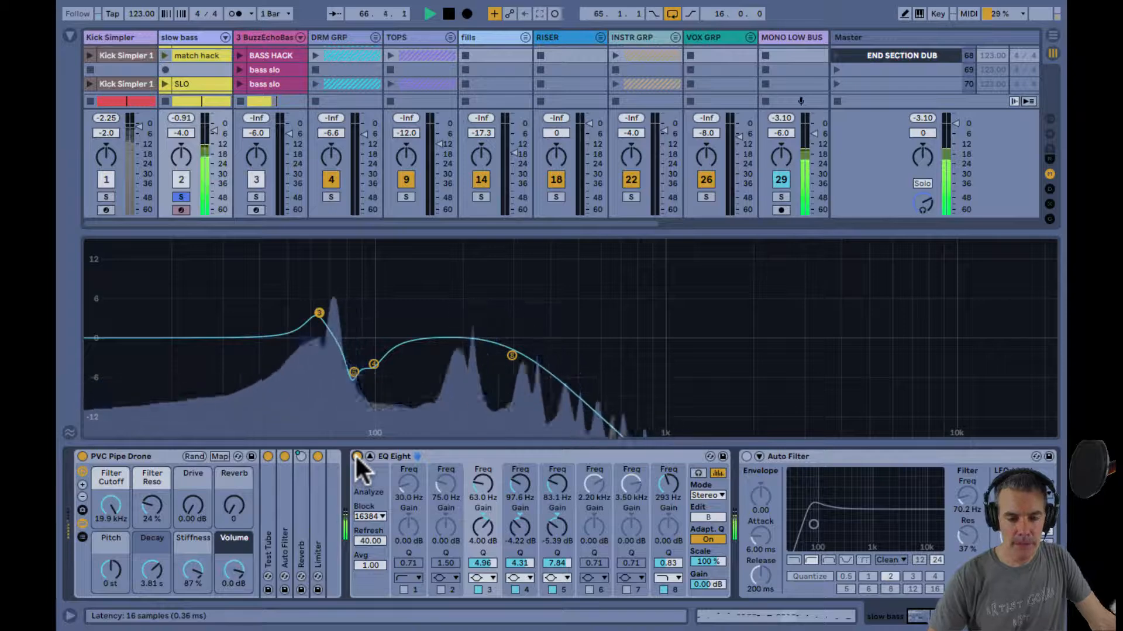
left_click(356, 455)
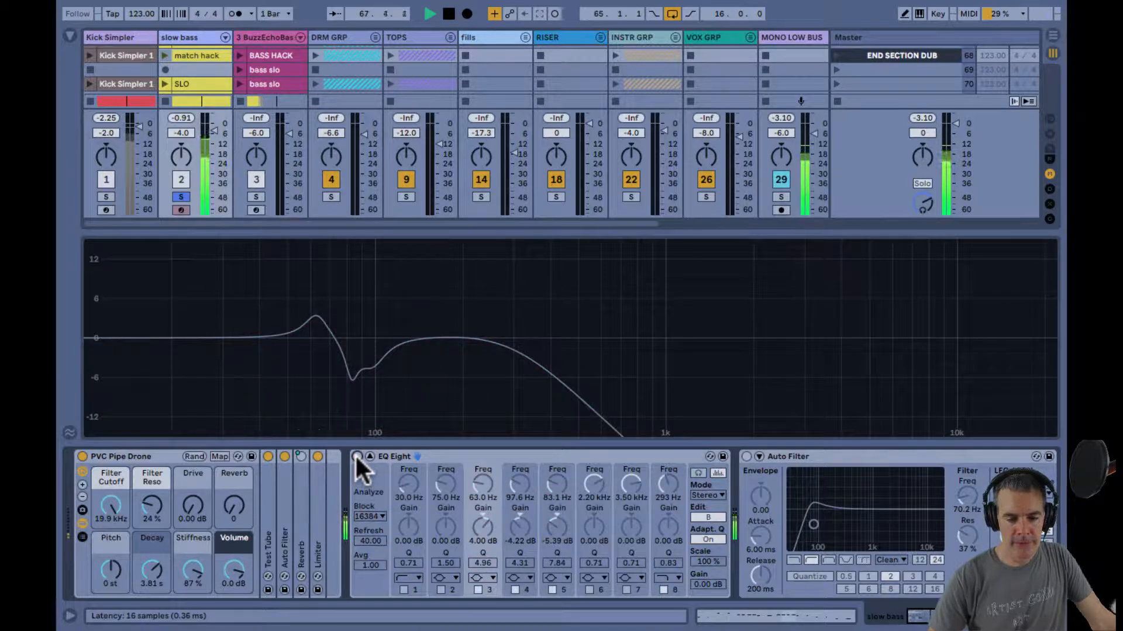
left_click(356, 455)
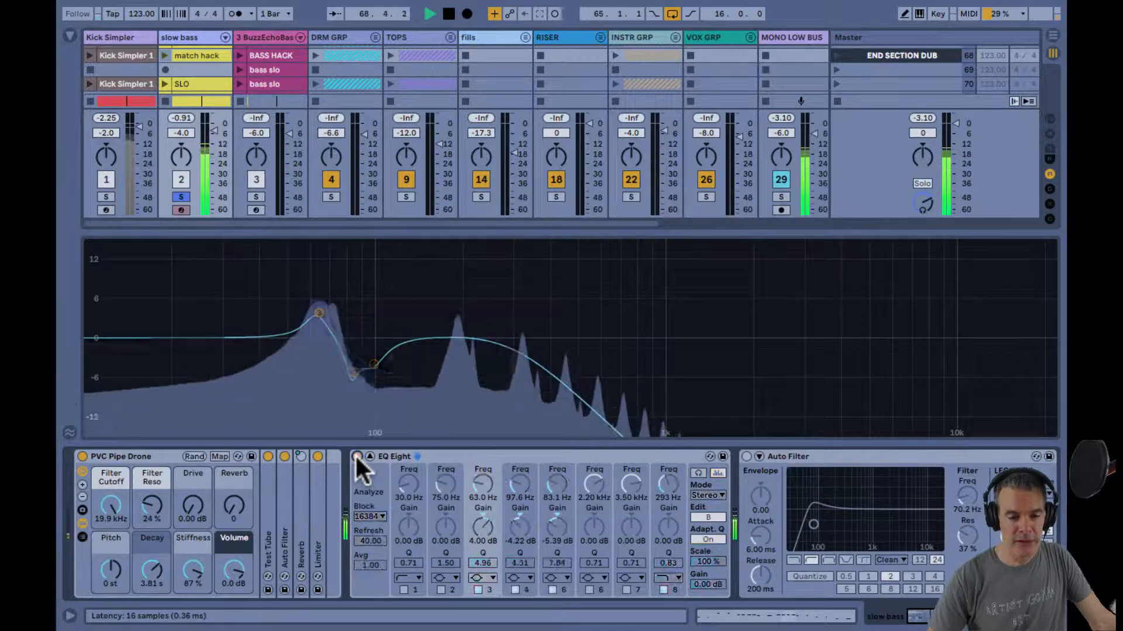
left_click(355, 455)
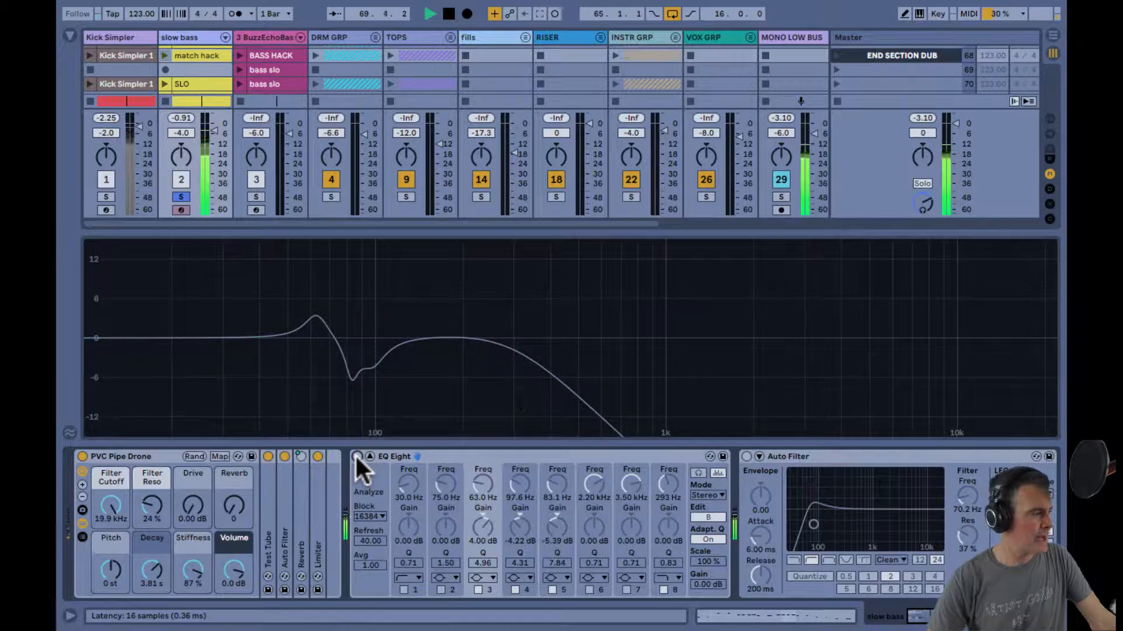
left_click(355, 455)
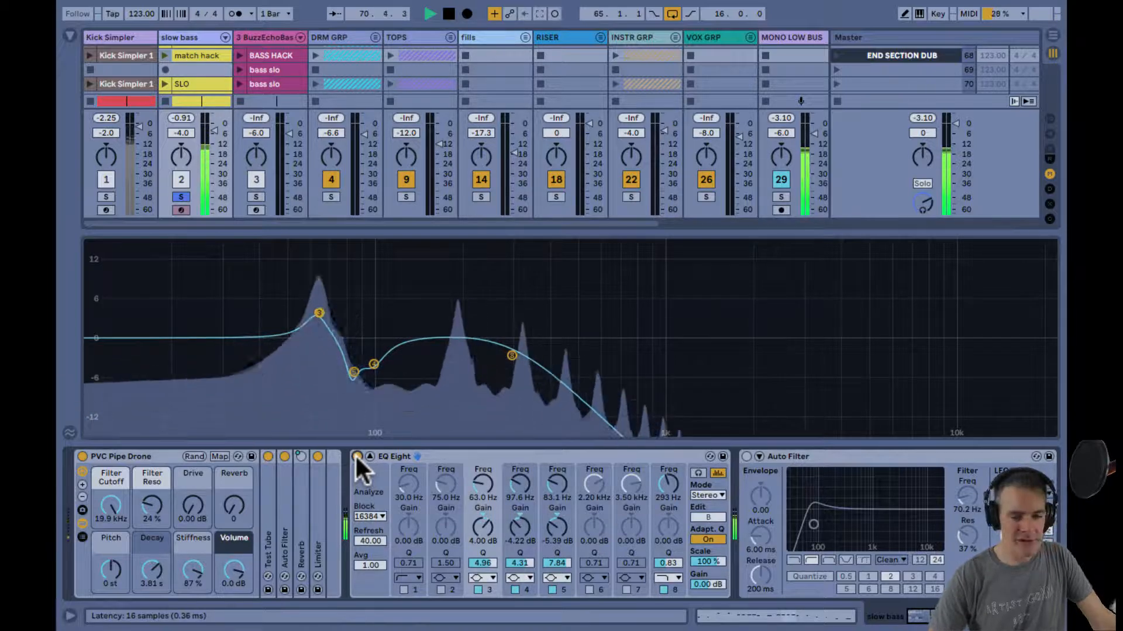
left_click(355, 455)
left_click(355, 455)
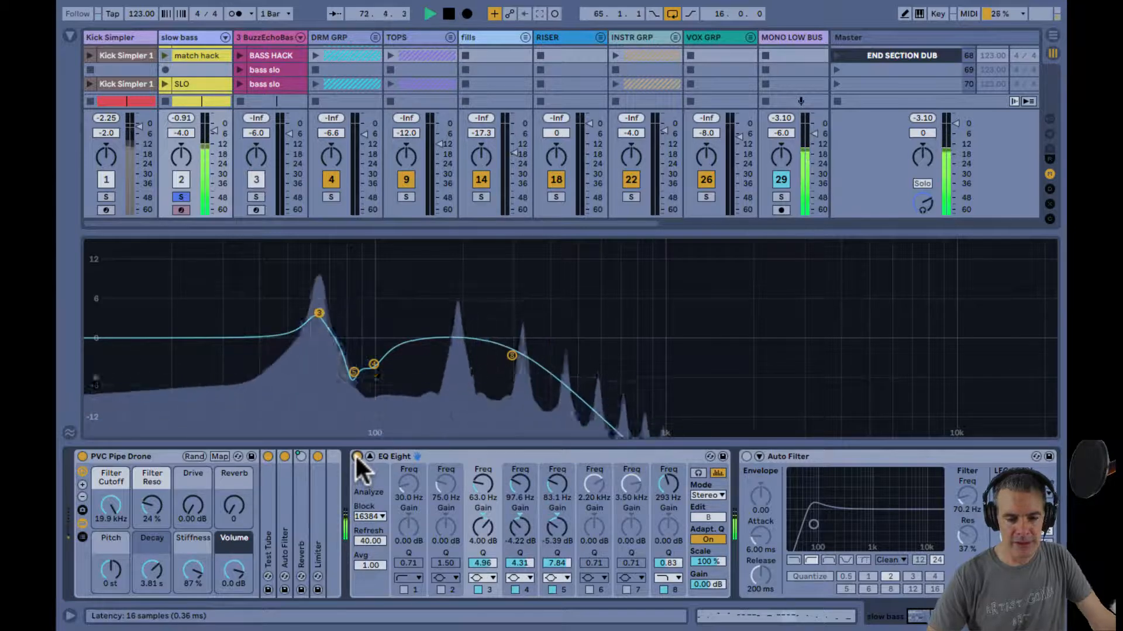
Bypass slow bass's EQ Eight and collapse it along with the Auto Filter that follows it.
left_click(356, 455)
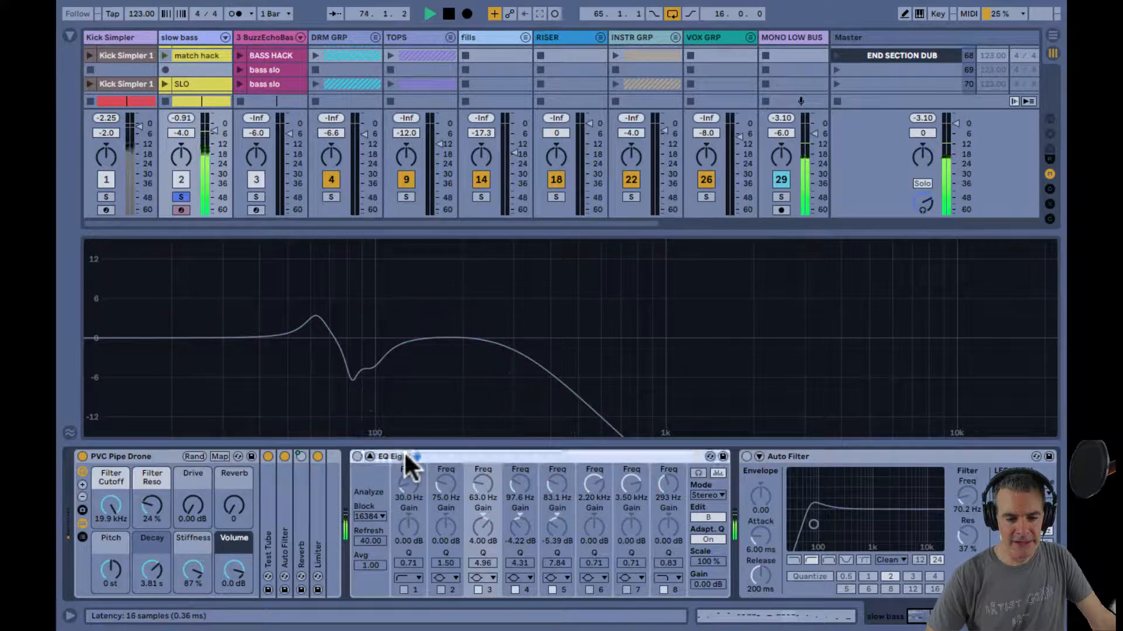
double_click(405, 456)
double_click(414, 455)
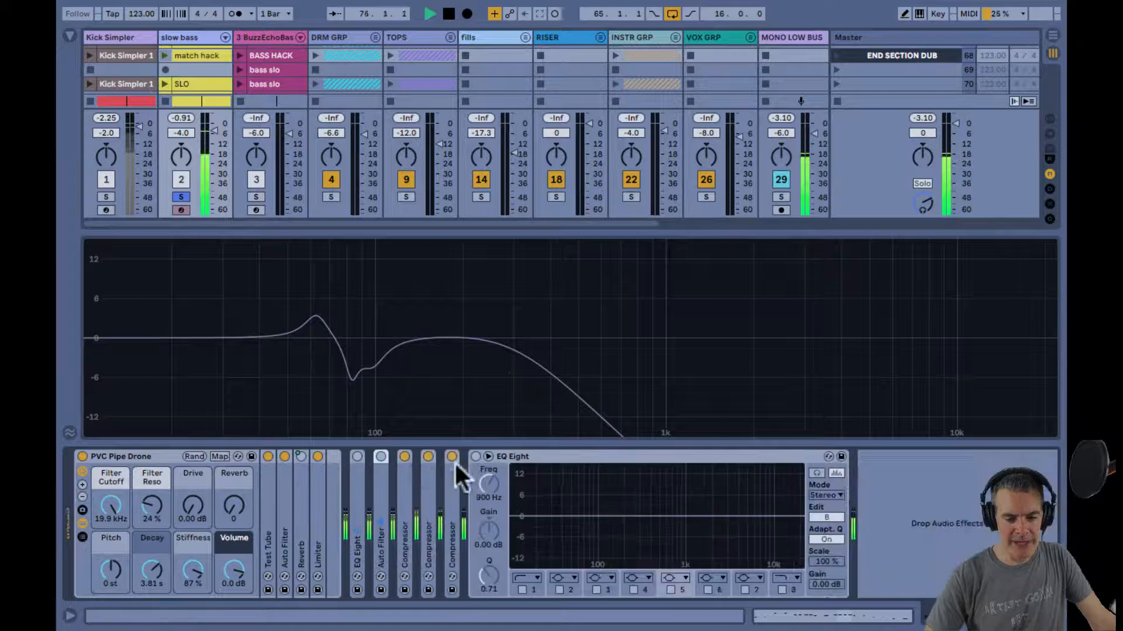
Enlarge the display of slow bass's last EQ Eight and activate the device.
left_click(602, 496)
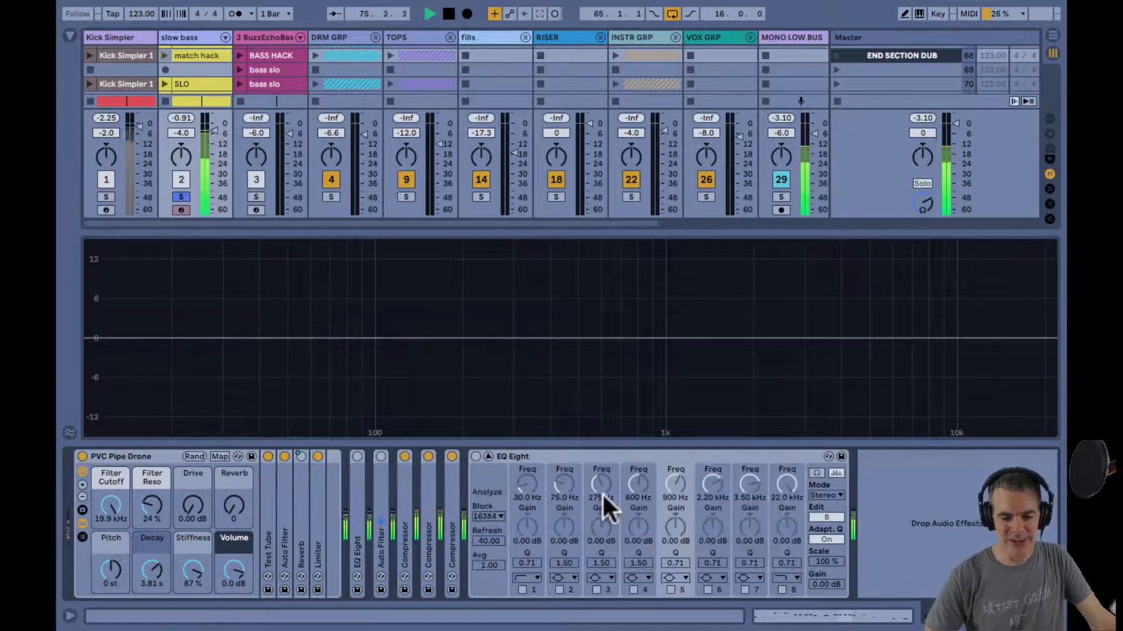
left_click(475, 458)
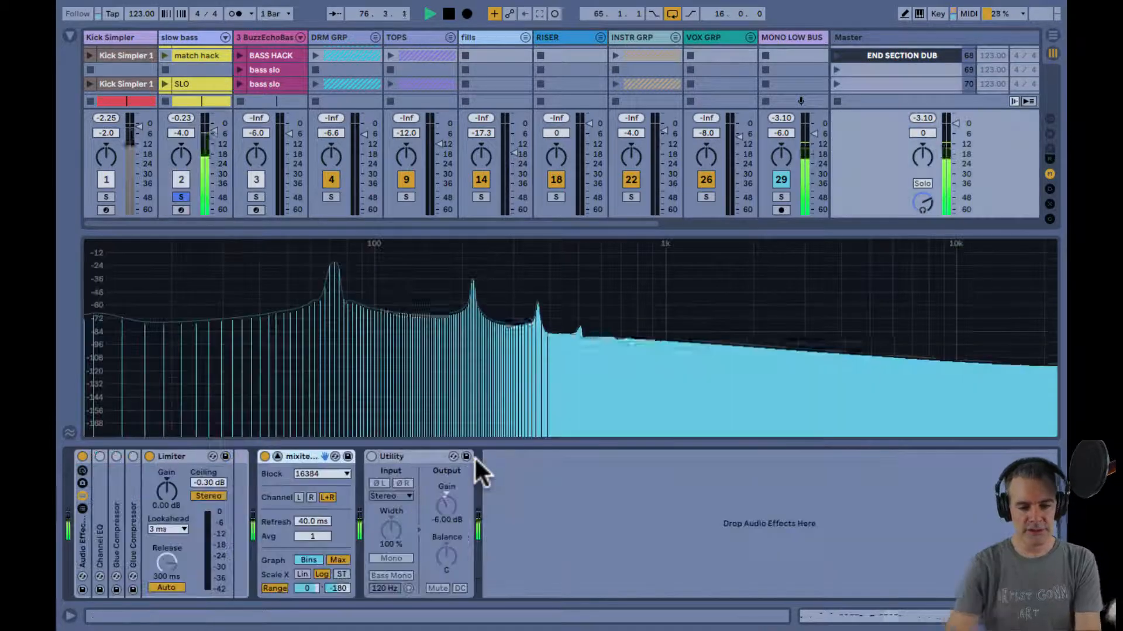
Collapse and re-enlarge the master spectrum display, and play back the soloed slow bass.
double_click(386, 378)
double_click(425, 503)
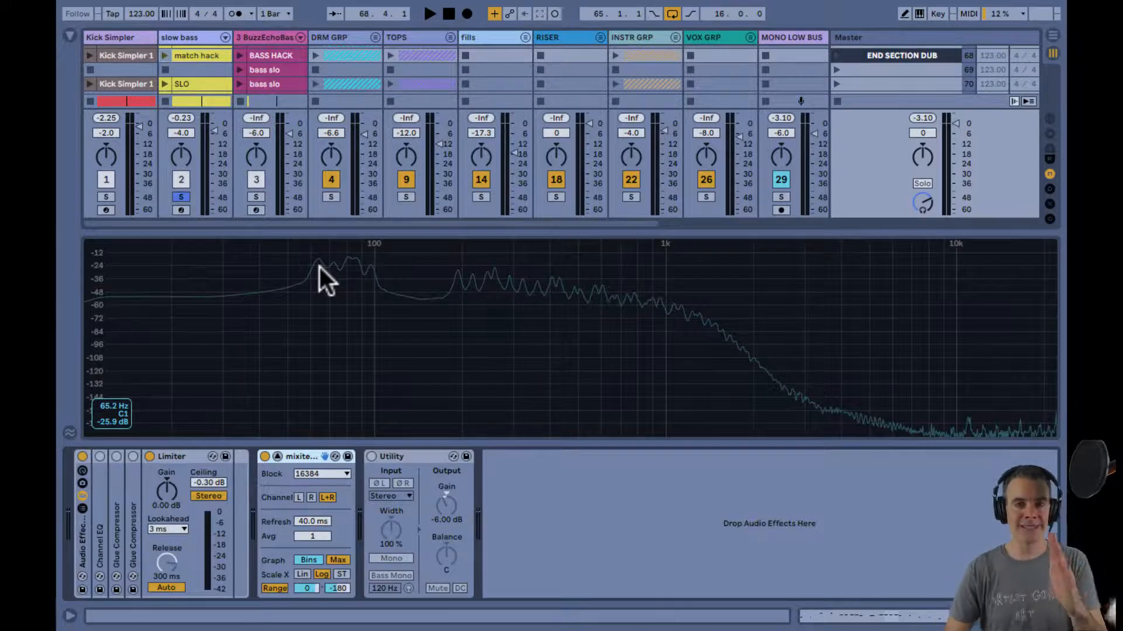
key("space")
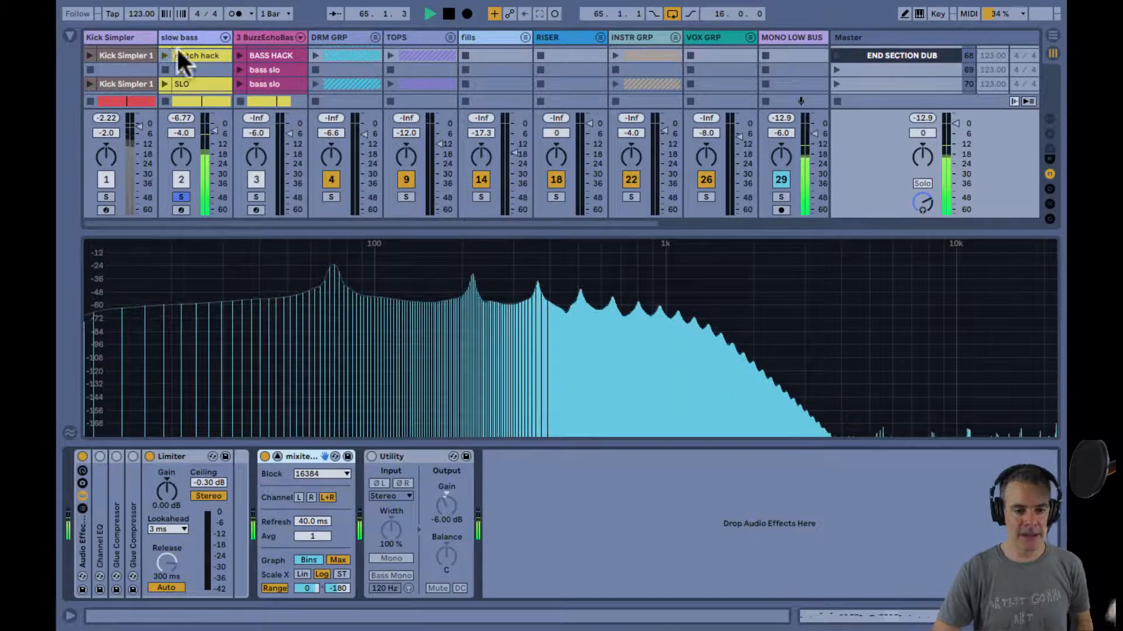
Raise the band 1 low-cut frequency in slow bass's enlarged EQ Eight to 59.3 Hz.
left_click(175, 38)
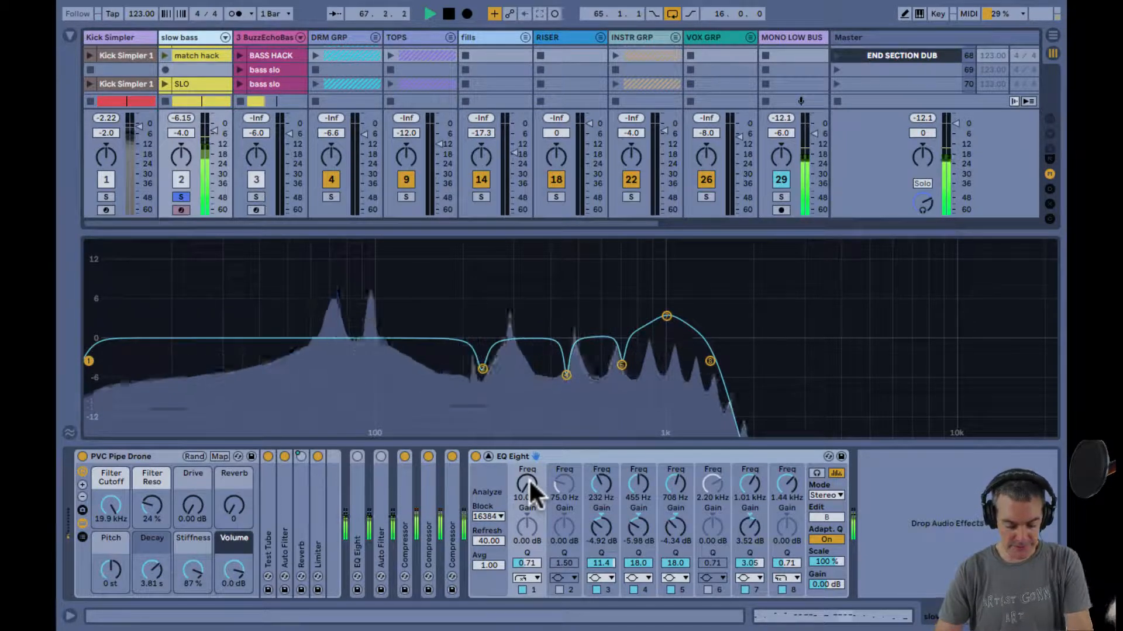
scroll(529, 478, "up", 5)
scroll(528, 478, "up", 5)
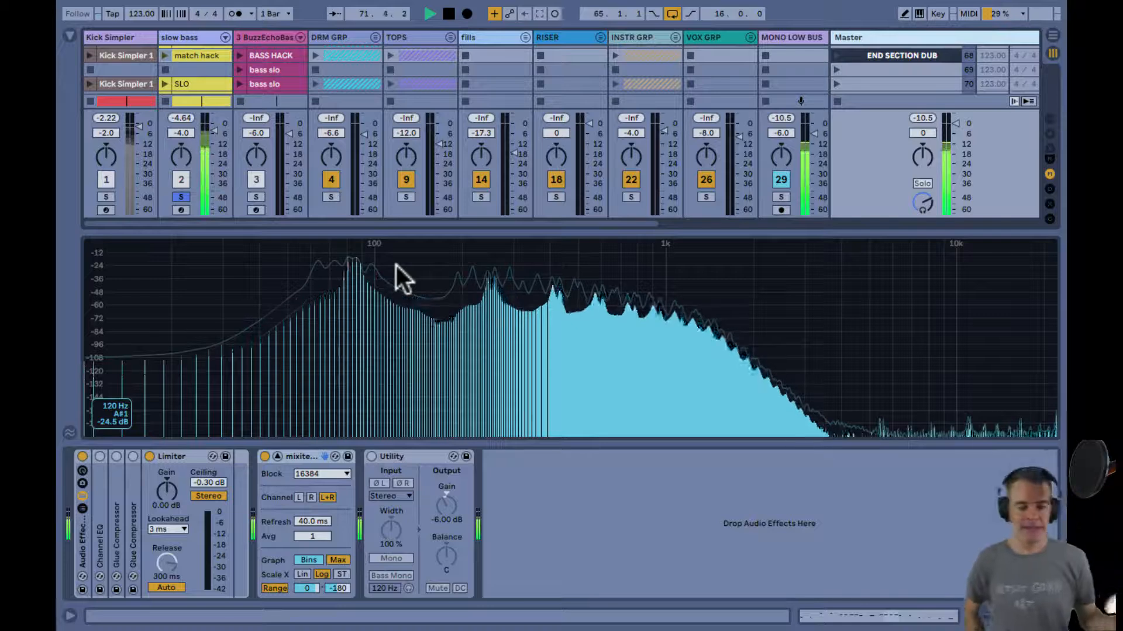
Solo Kick Simpler in place of slow bass and examine the kick's frequencies in the enlarged master spectrum.
key("section")
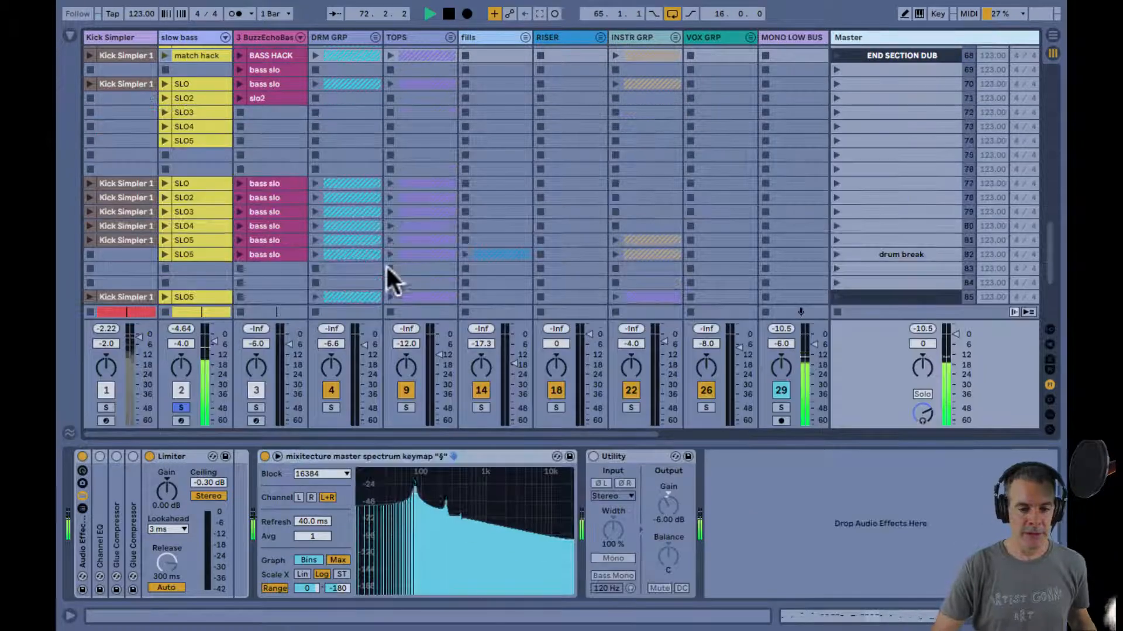
left_click(105, 407)
left_click(180, 407)
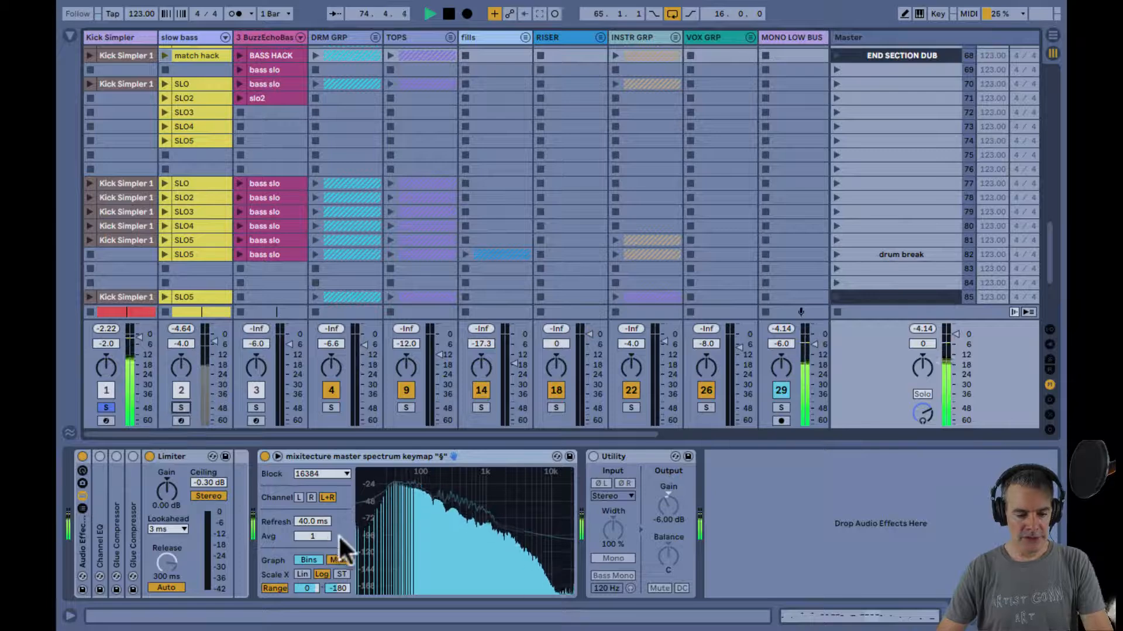
left_click(417, 530)
double_click(417, 530)
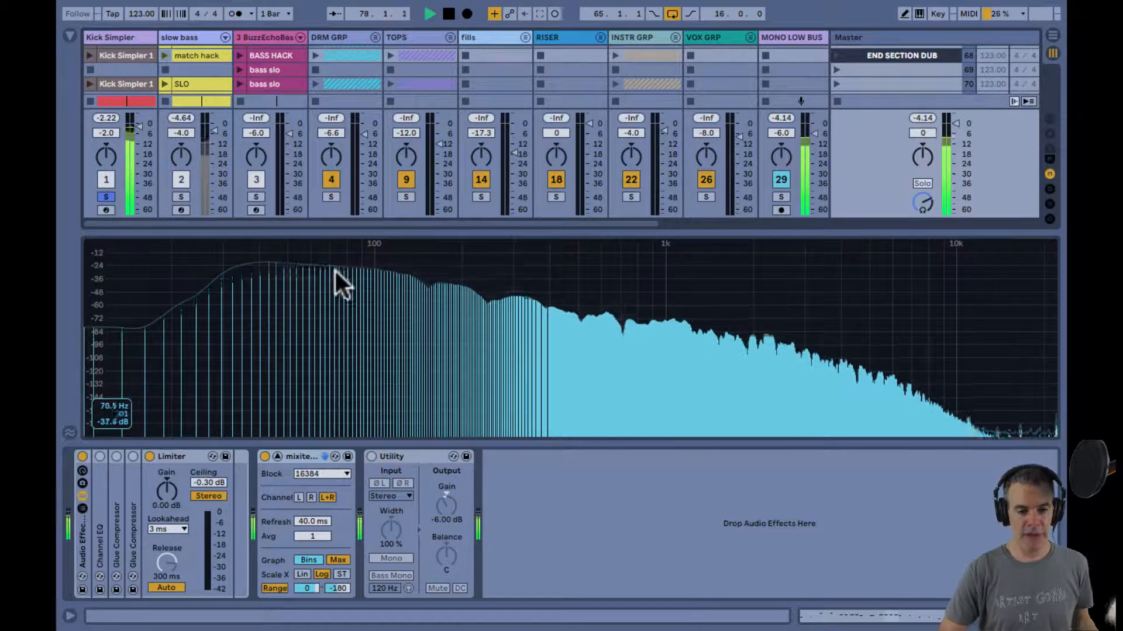
Enlarge Kick Simpler's EQ Eight and enable band 6 as a notch at 67.3 Hz with Q 6.27.
left_click(125, 37)
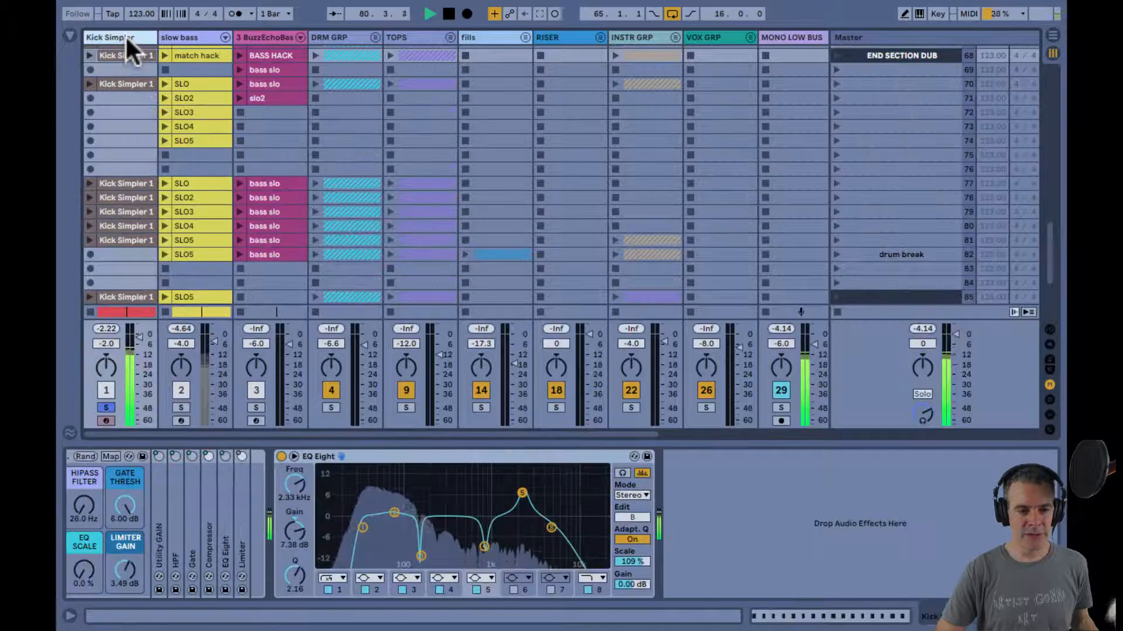
double_click(457, 489)
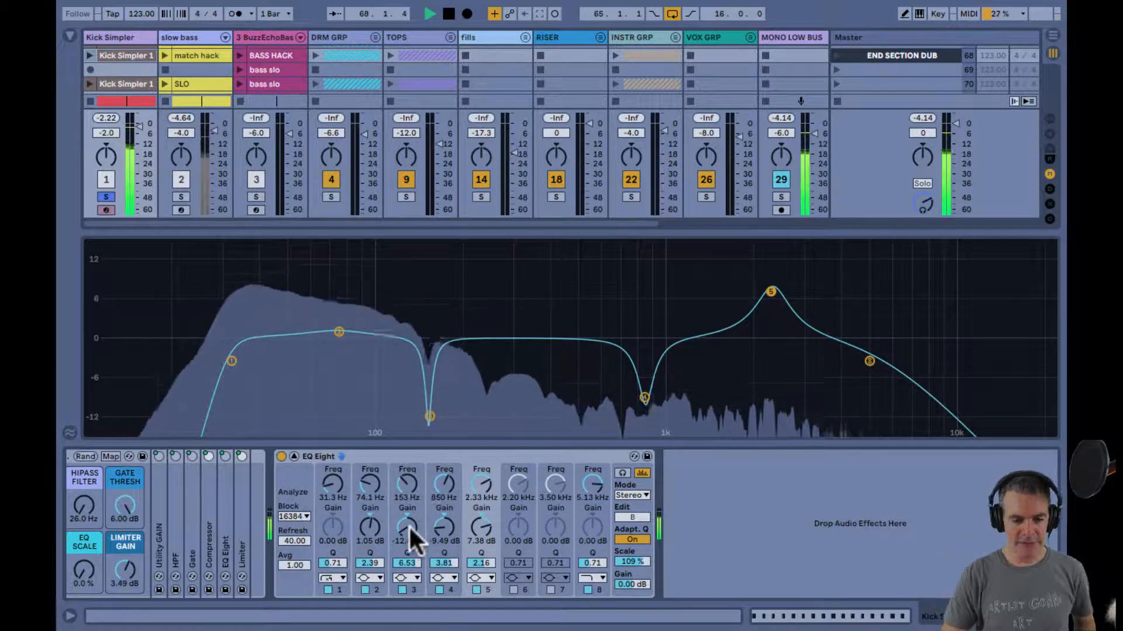
left_click(521, 588)
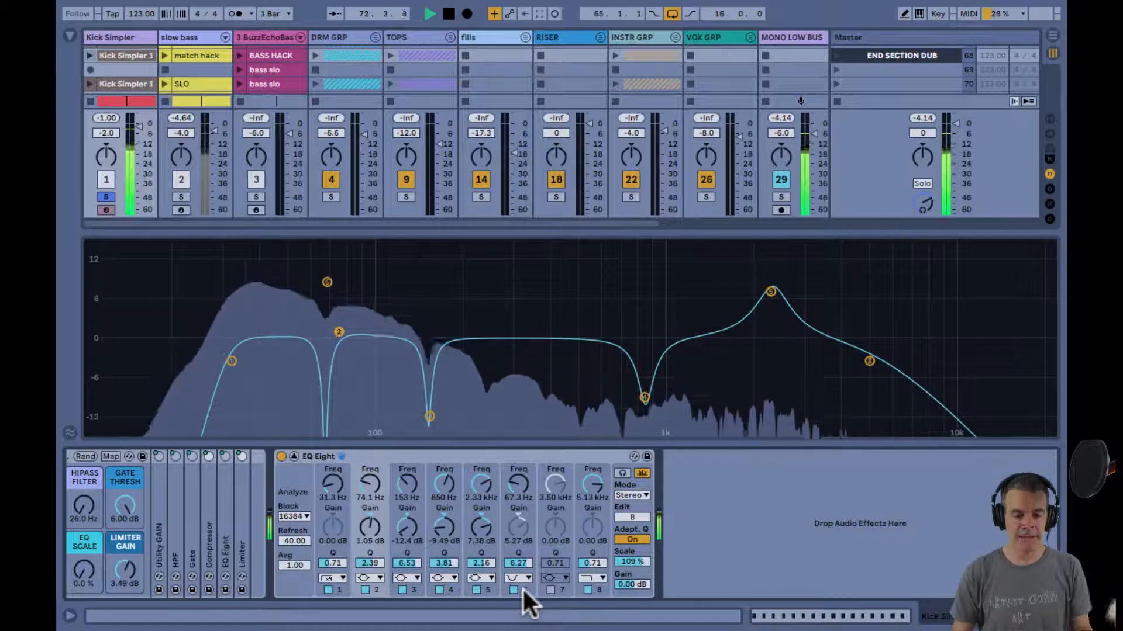
key("space")
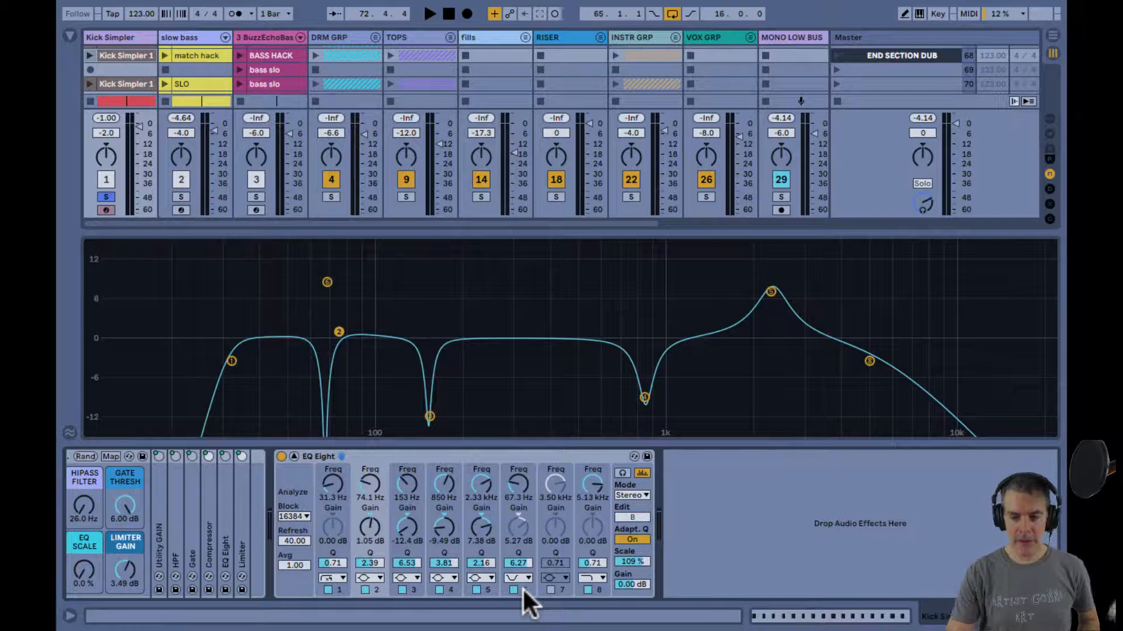
Set the kick EQ's band 2 to 94.3 Hz, -7.03 dB and Q 5.61, and compare the EQ off and on with slow bass also soloed.
key("space")
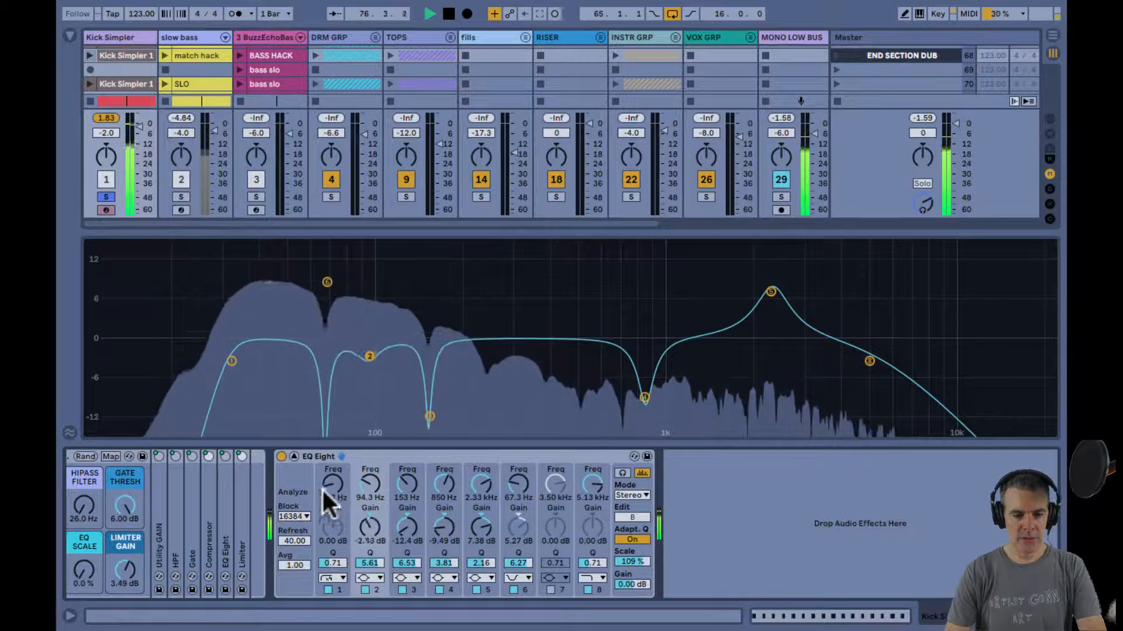
left_click(181, 197)
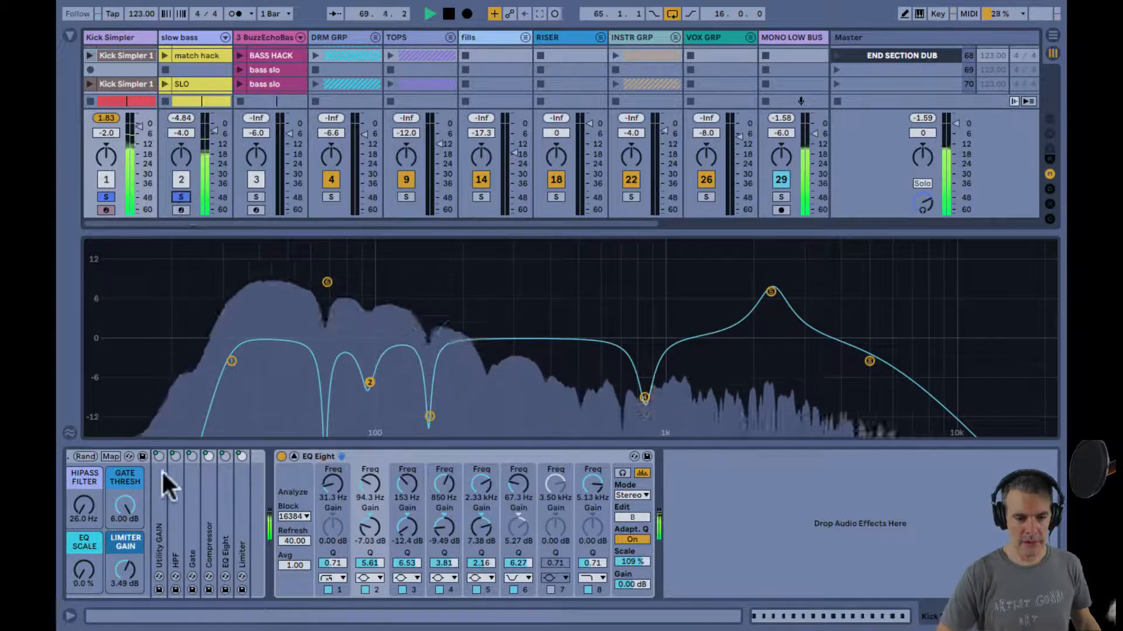
left_click(280, 455)
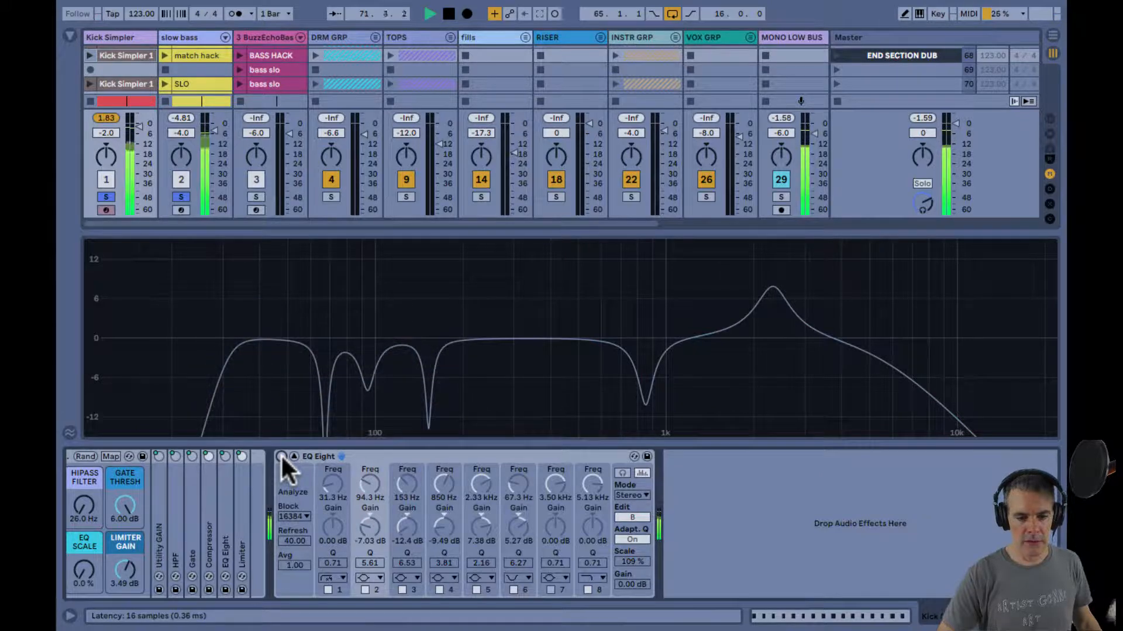
left_click(280, 456)
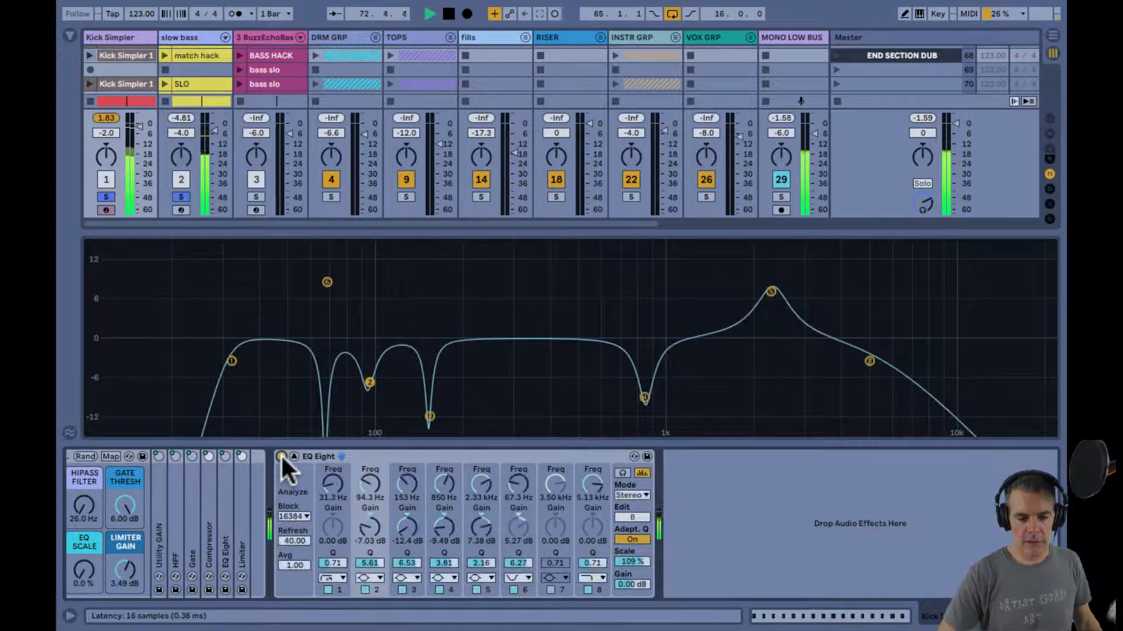
With only slow bass soloed, set its EQ Eight band 7 gain to -0.12 dB and band 8's low-pass cutoff to 179 Hz.
left_click(106, 197)
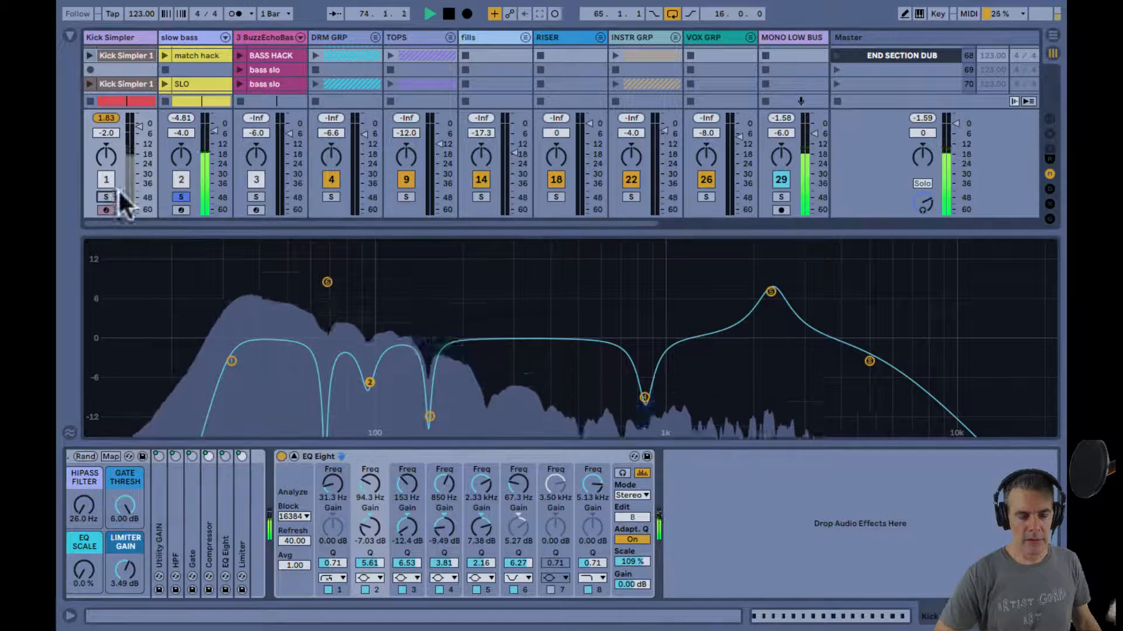
left_click(197, 38)
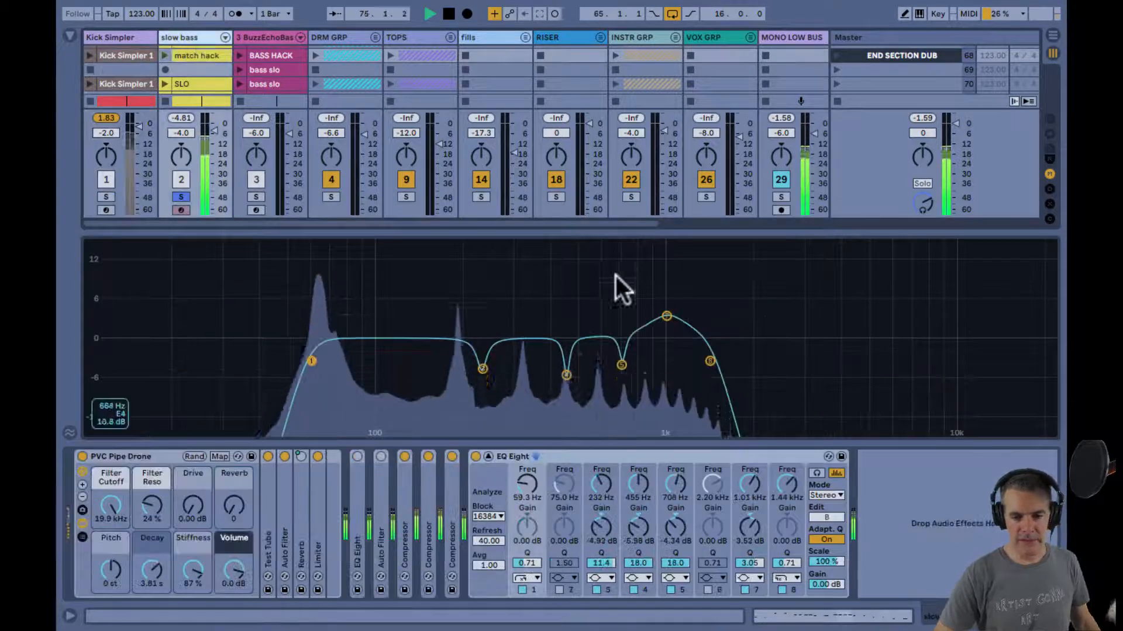
left_click(703, 455)
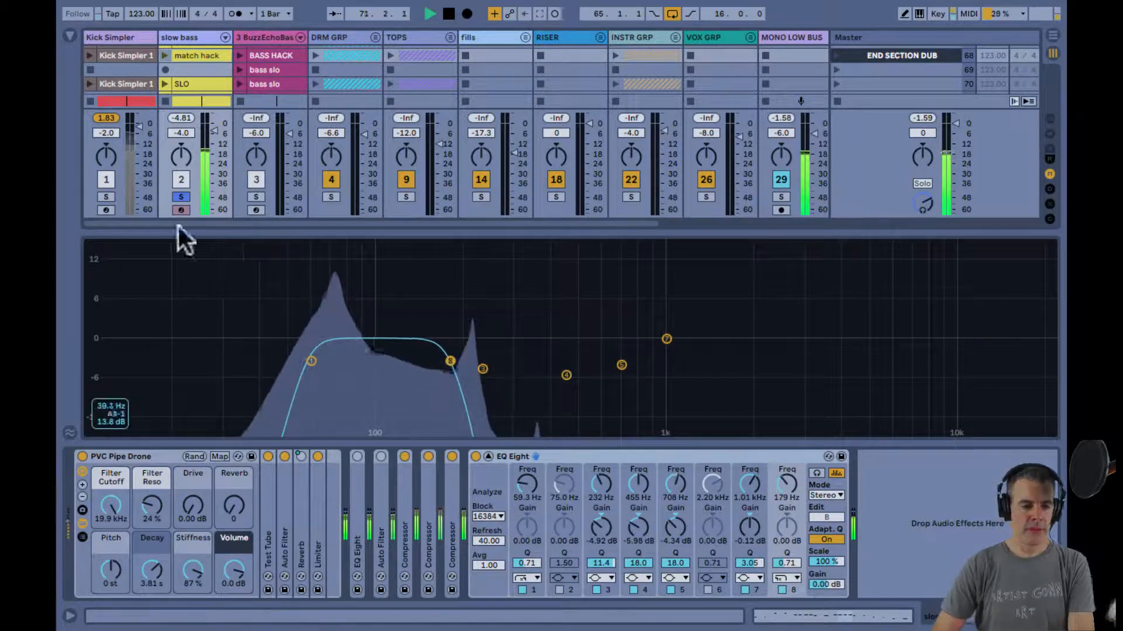
Compare slow bass with and without Kick Simpler soloed, and set the bass EQ's band 8 low-pass cutoff to 1.54 kHz.
left_click(106, 197)
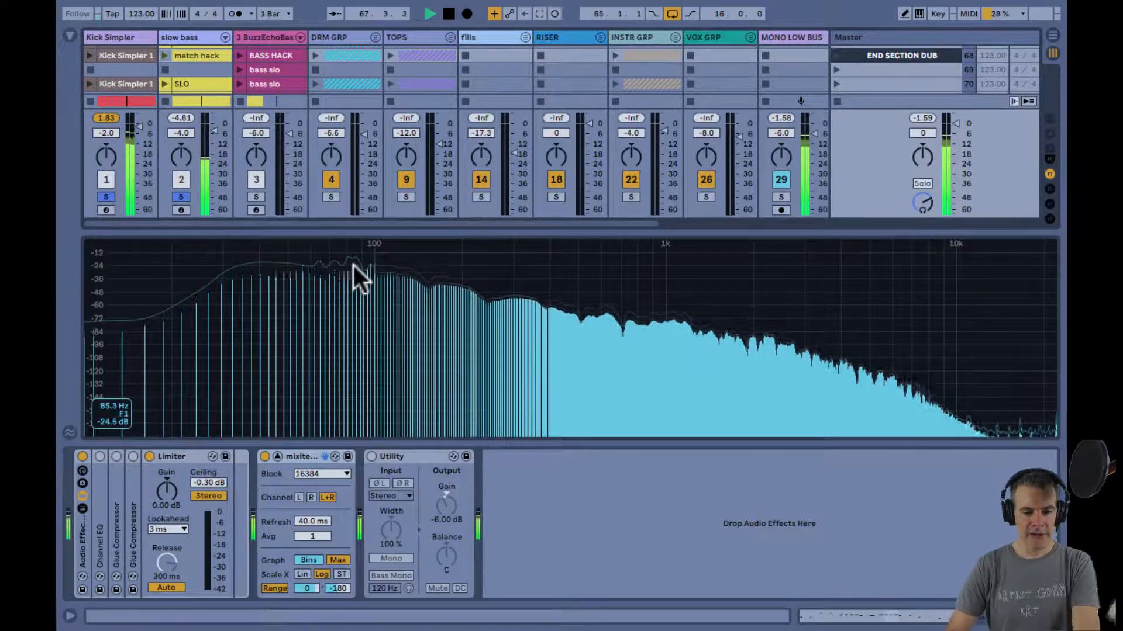
left_click(185, 35)
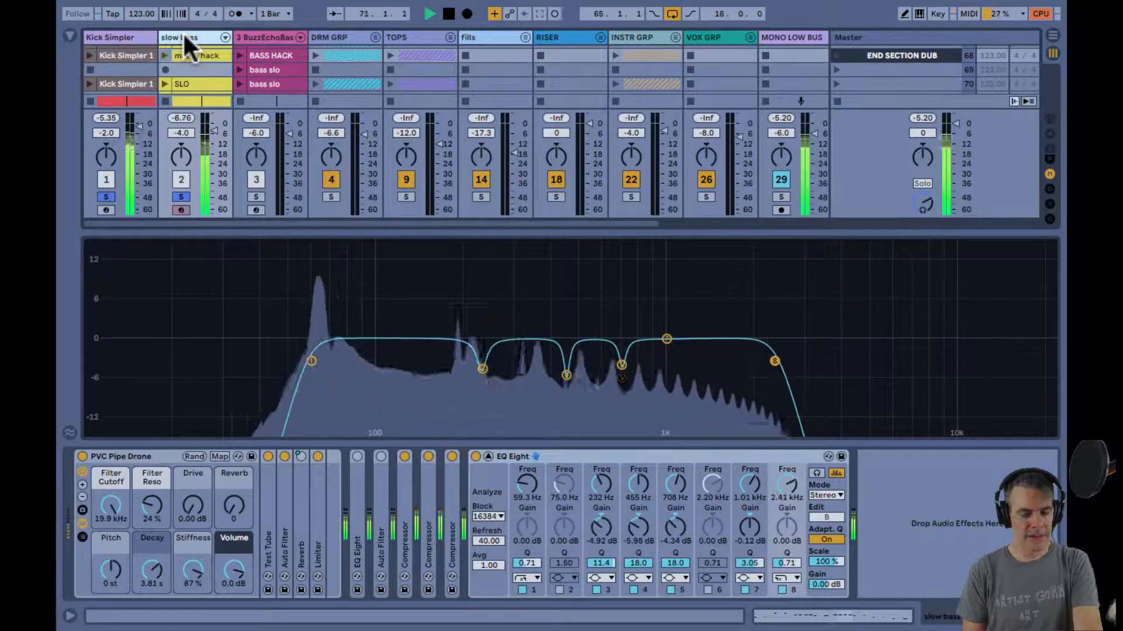
left_click(106, 196)
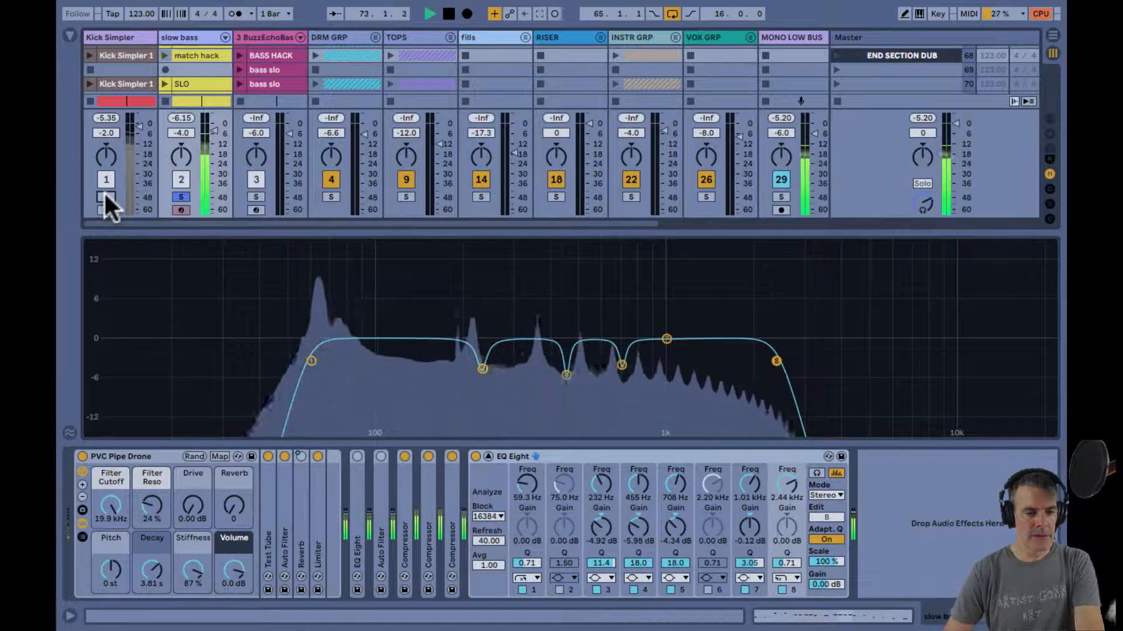
left_click(105, 195)
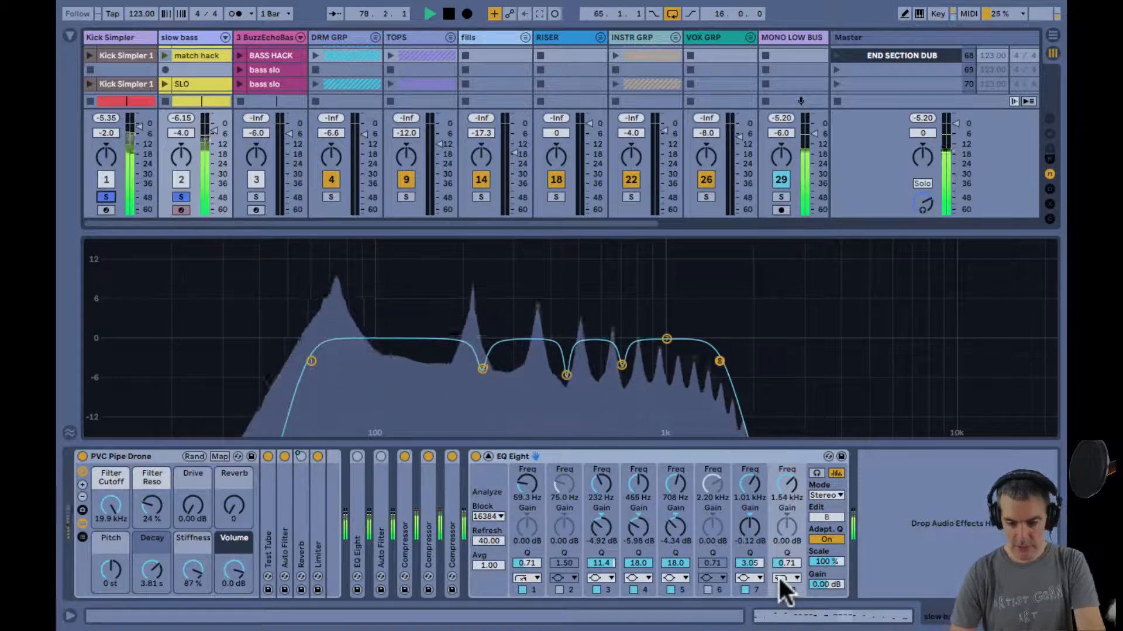
Change band 8 of slow bass's EQ Eight to a high shelf at 480 Hz, -7.38 dB and Q 0.98, and shrink the display.
key("Up")
key("Up")
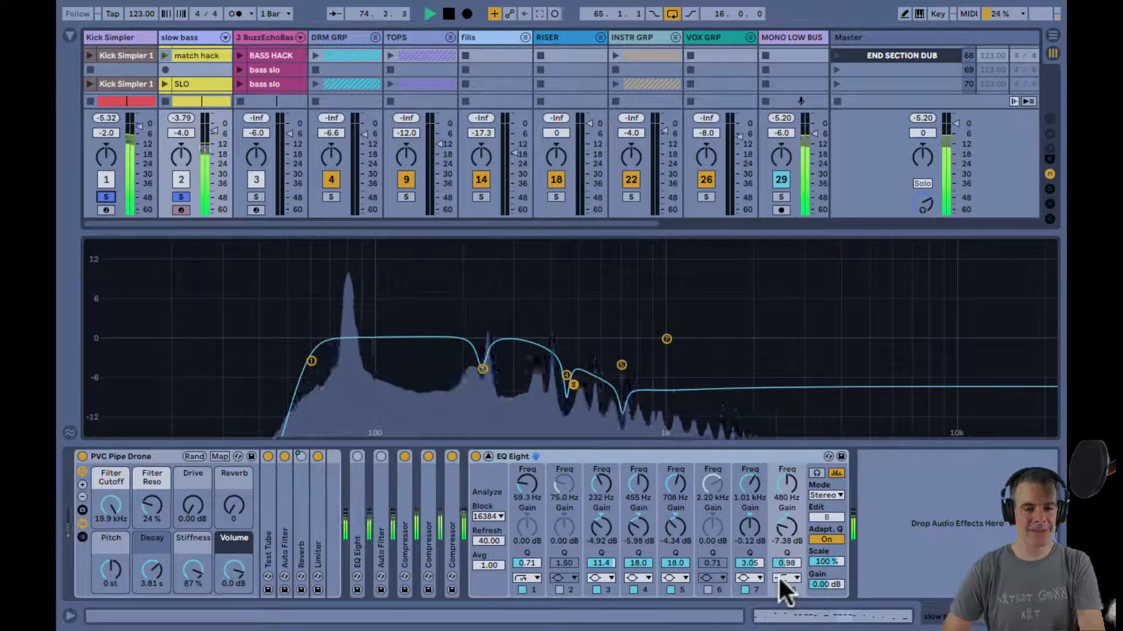
double_click(735, 313)
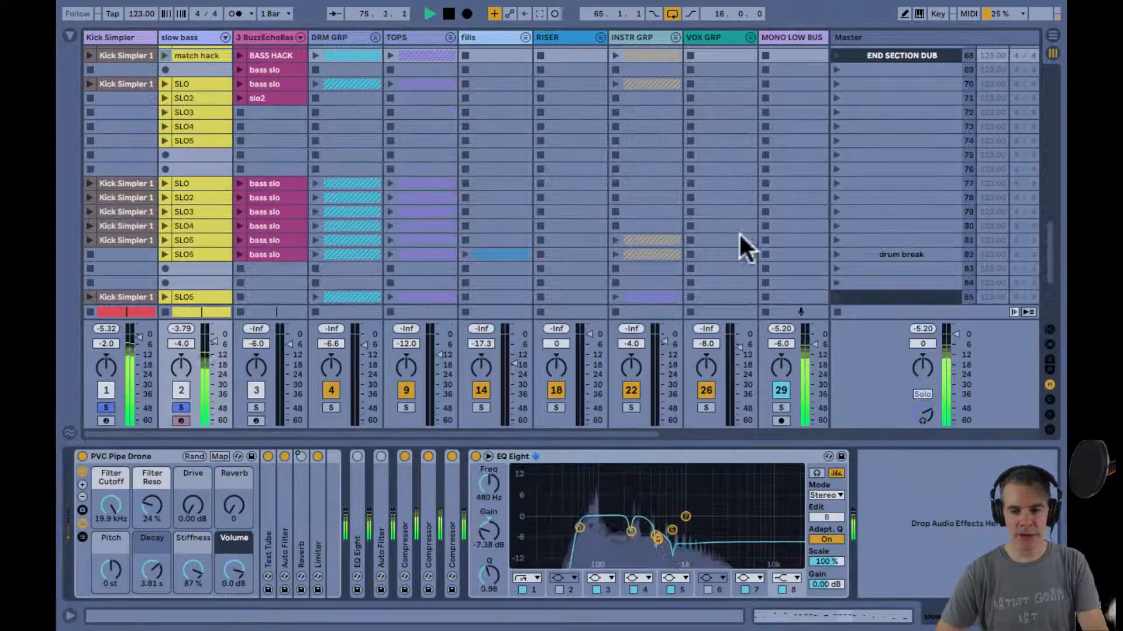
Solo MONO LOW BUS in place of slow bass and Kick Simpler, and compare its DrumBus rack bypassed and active.
left_click(779, 405)
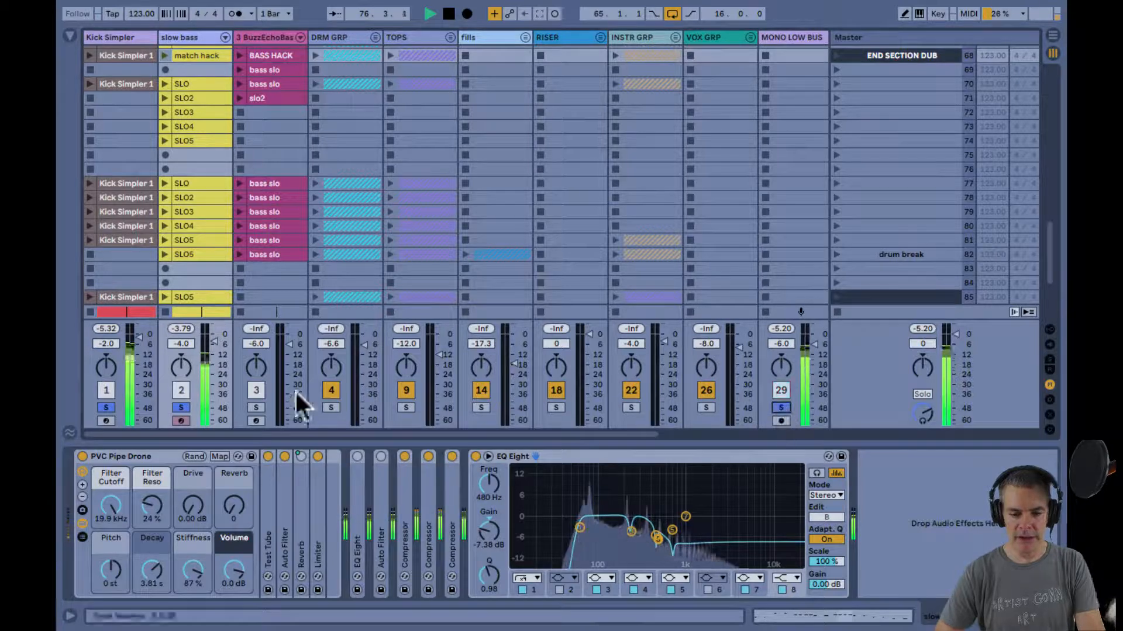
left_click(182, 408)
left_click(106, 408)
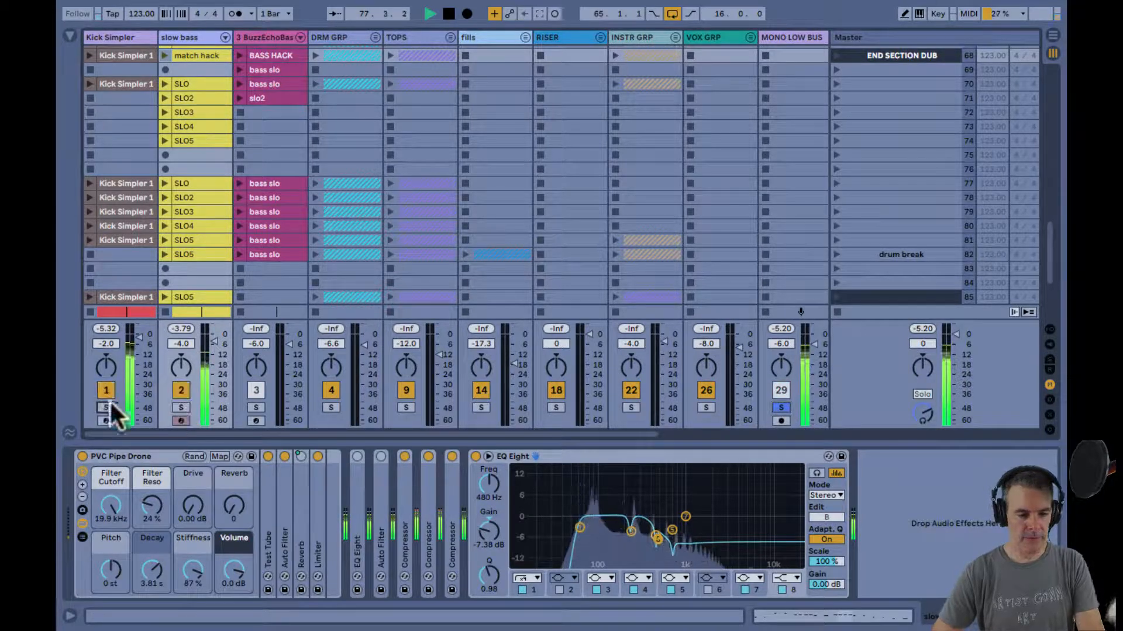
left_click(783, 36)
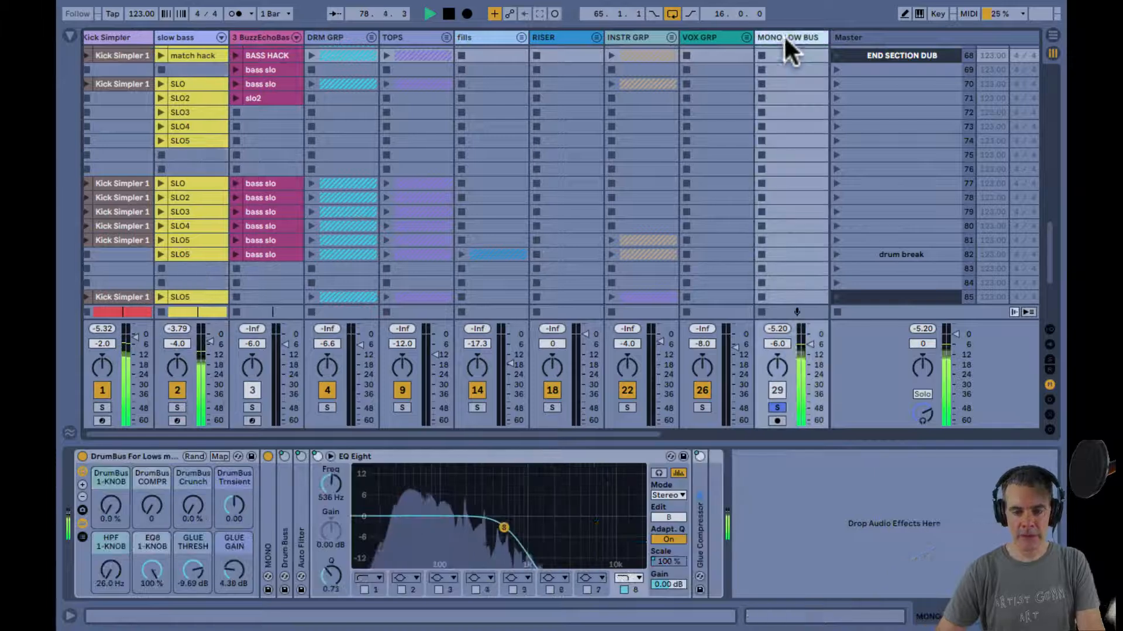
left_click(82, 456)
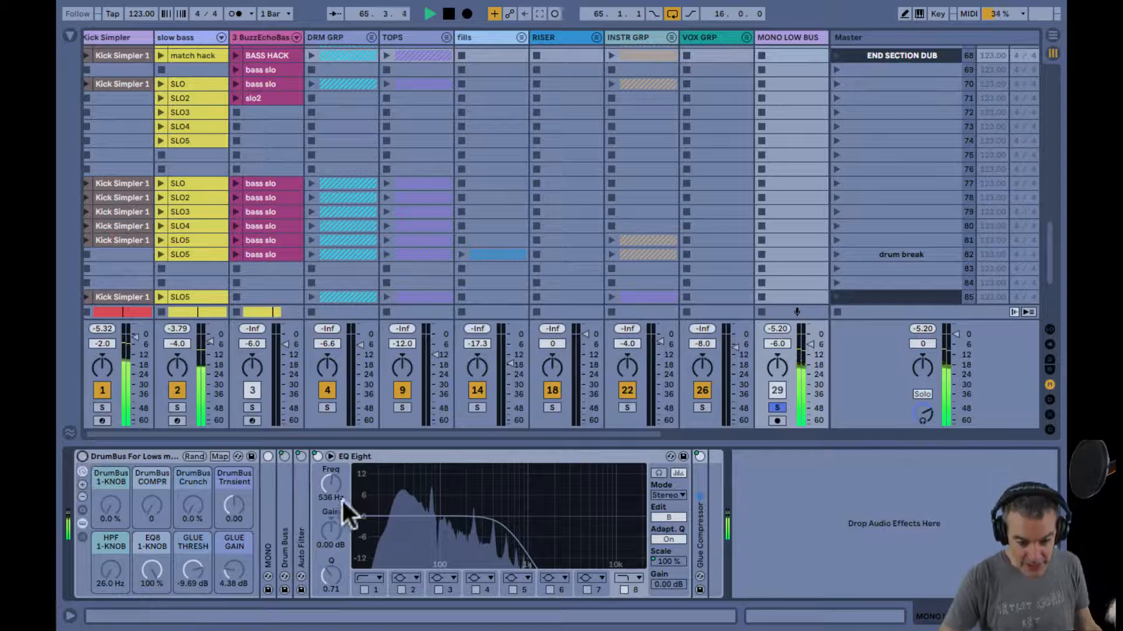
left_click(81, 456)
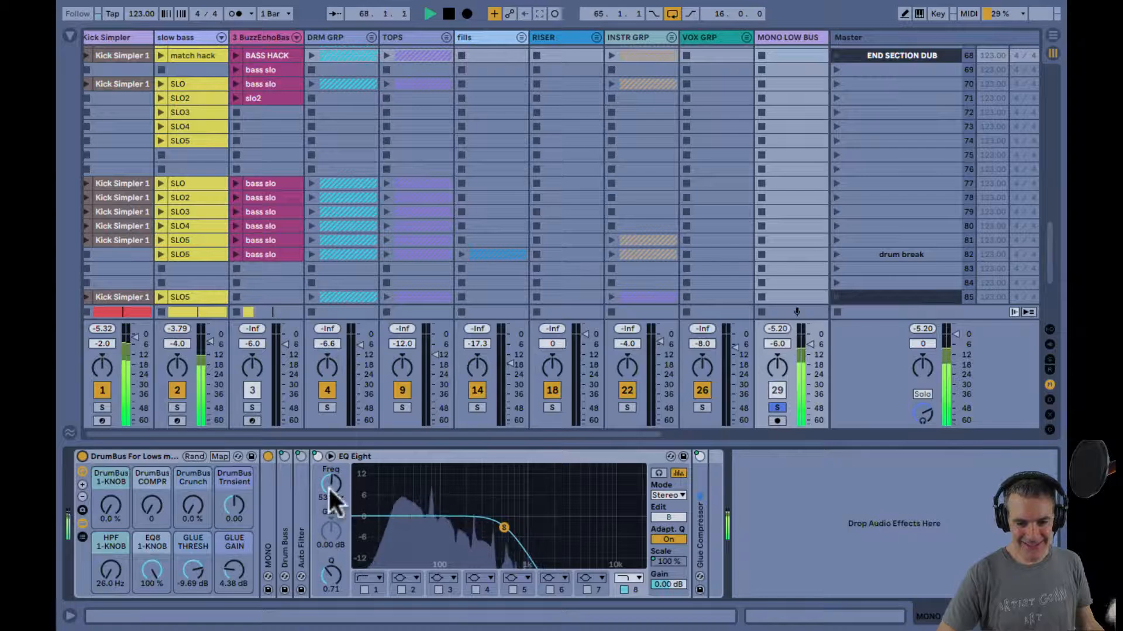
Set band 8 of MONO LOW BUS's EQ Eight to 22.0 kHz with Q 1.02 and enlarge the EQ display.
left_click(510, 528)
left_click_drag(518, 529, 644, 519)
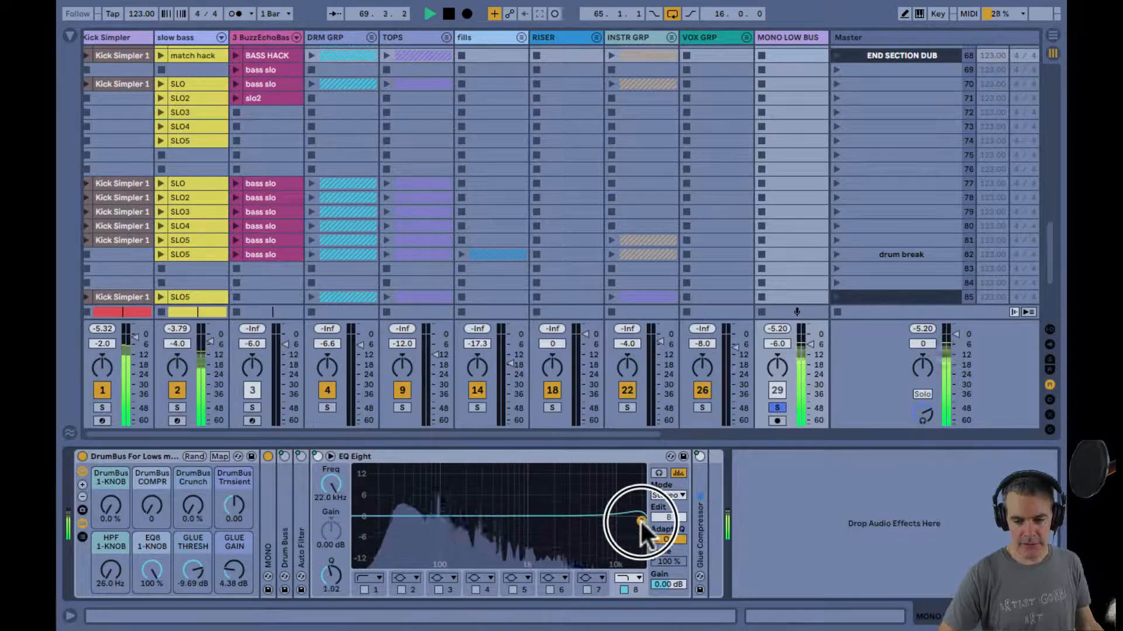
double_click(566, 499)
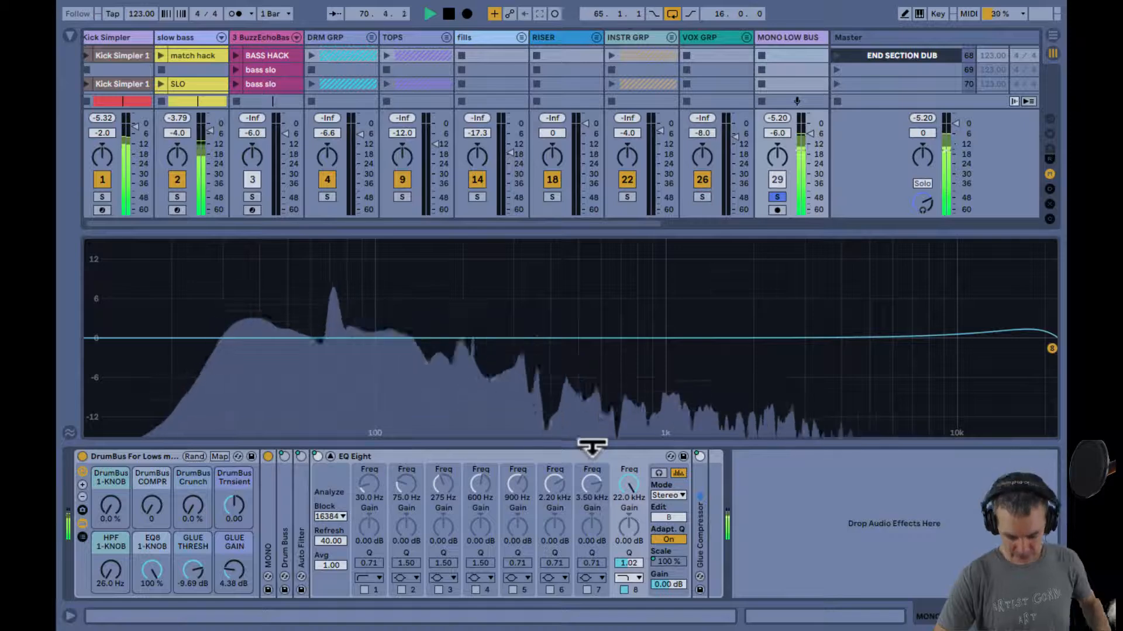
Stop playback, shrink the MONO LOW BUS EQ display and show the tracks' input and output routing.
key("space")
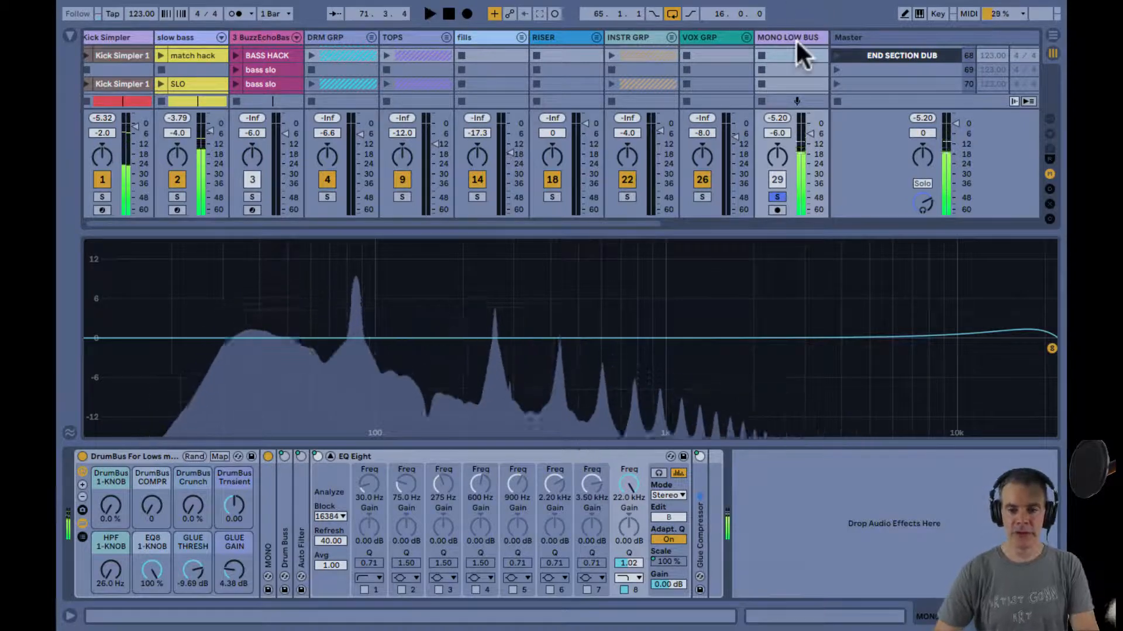
double_click(641, 292)
key("alt+super+i")
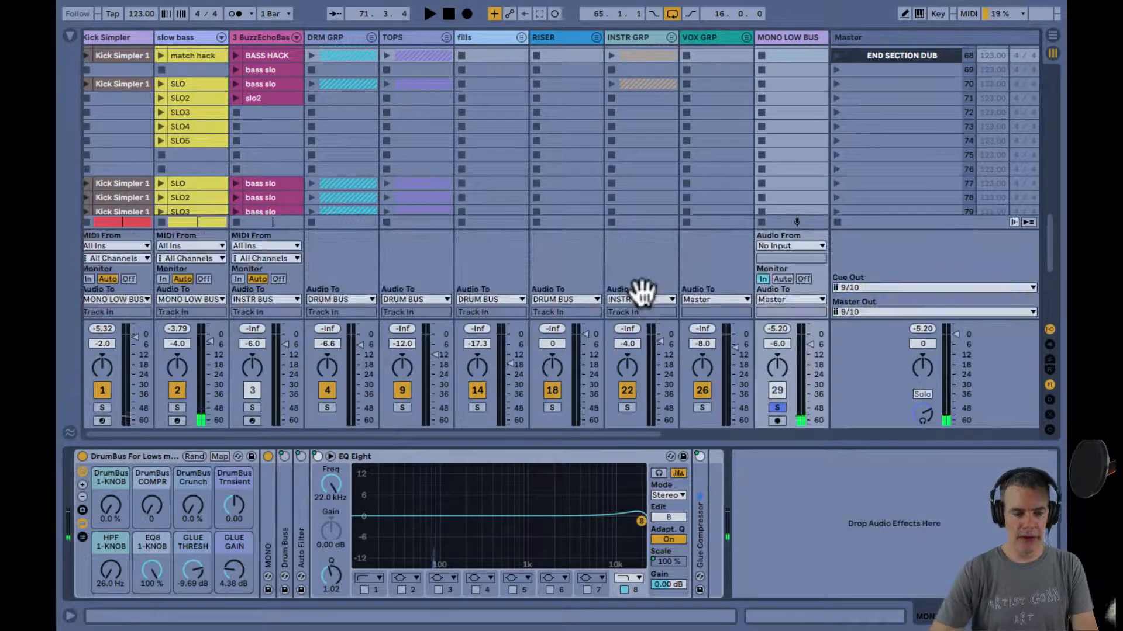
Check the output routing choices of Kick Simpler and the input routing choices of MONO LOW BUS, leaving both assignments as they are.
scroll(132, 32, "left", 1)
scroll(133, 33, "up", 1)
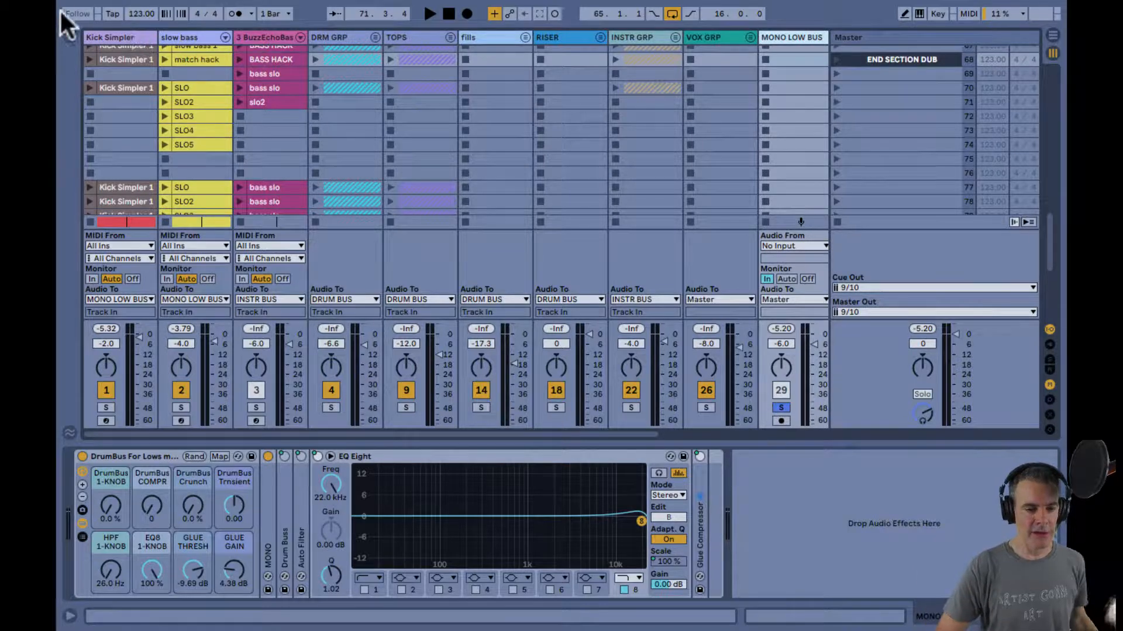
left_click(118, 300)
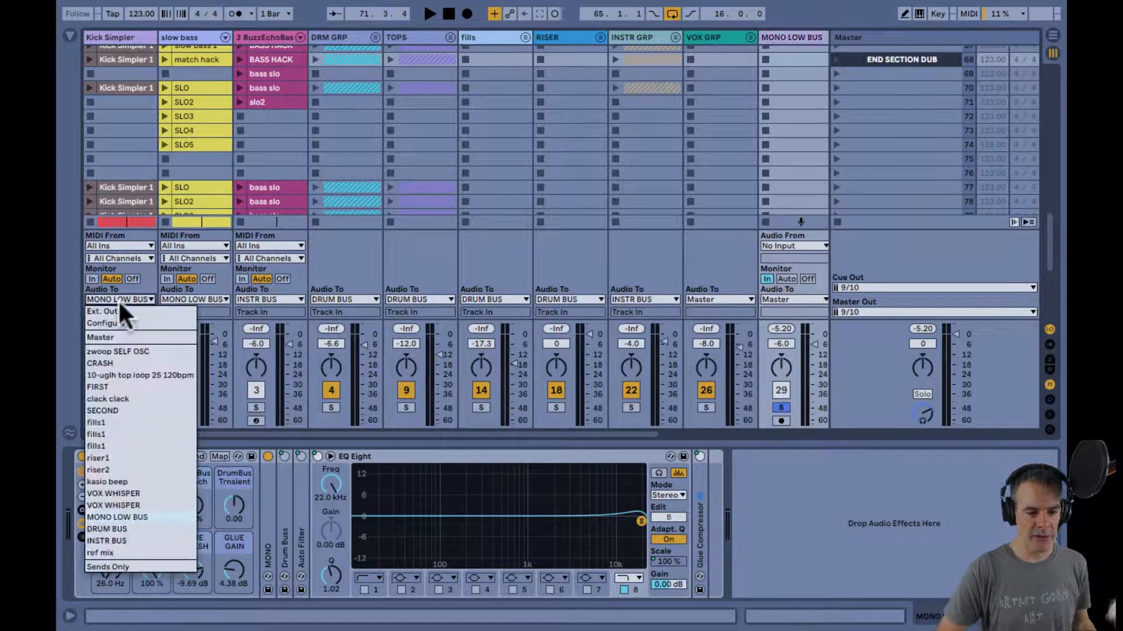
left_click(118, 300)
left_click(787, 36)
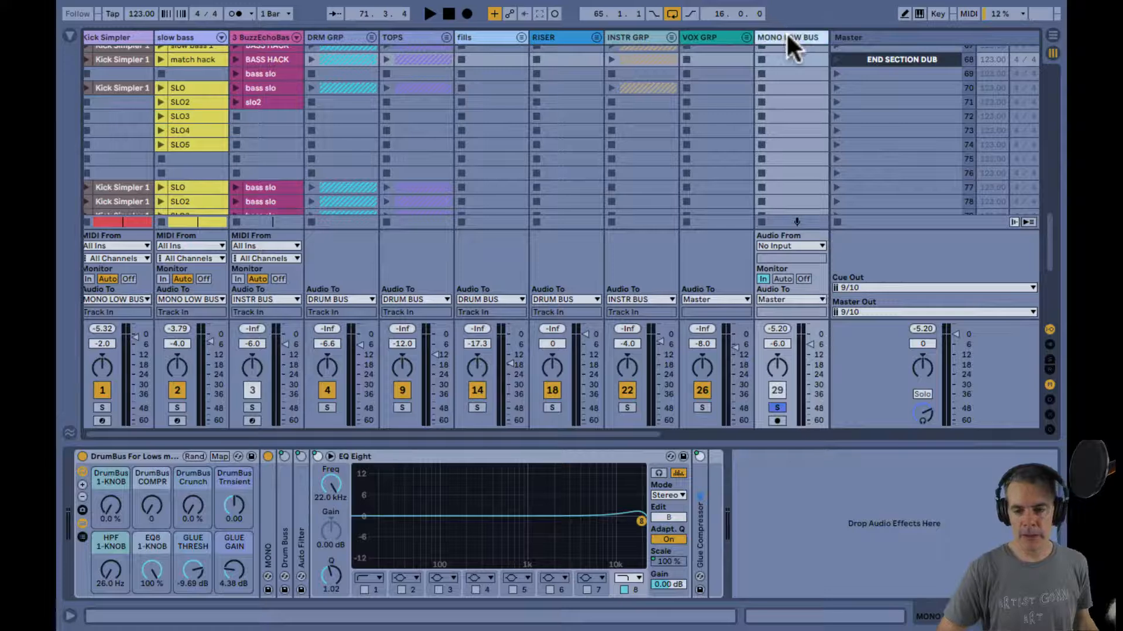
left_click(787, 246)
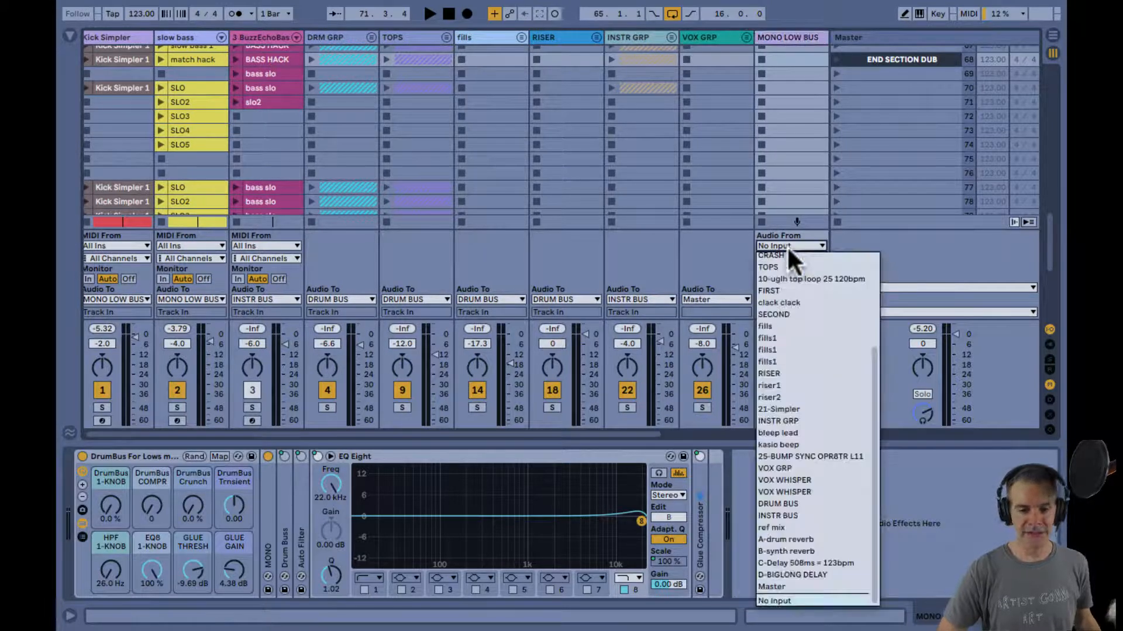
left_click(787, 246)
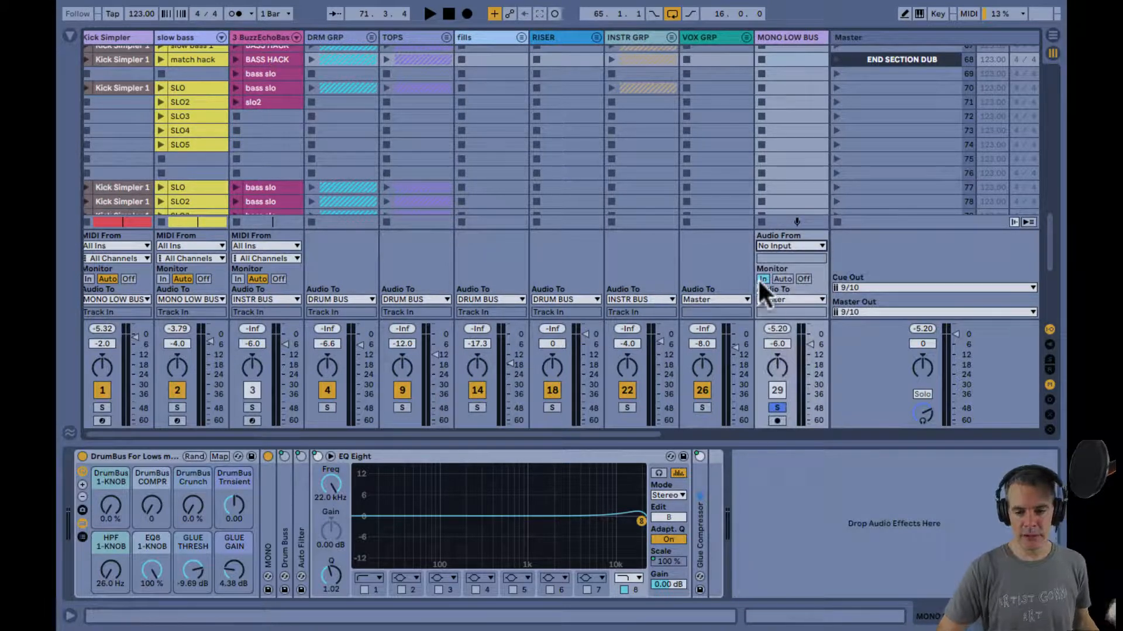
Play the loop and compare the EQ Eights of slow bass and Kick Simpler bypassed and active.
key("space")
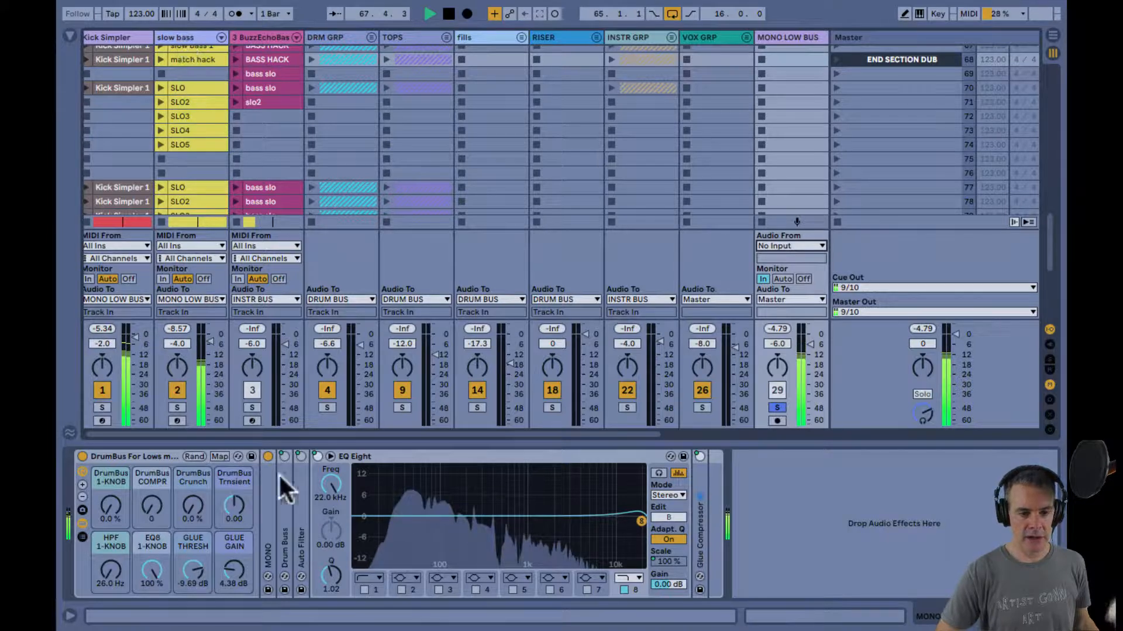
left_click(477, 456)
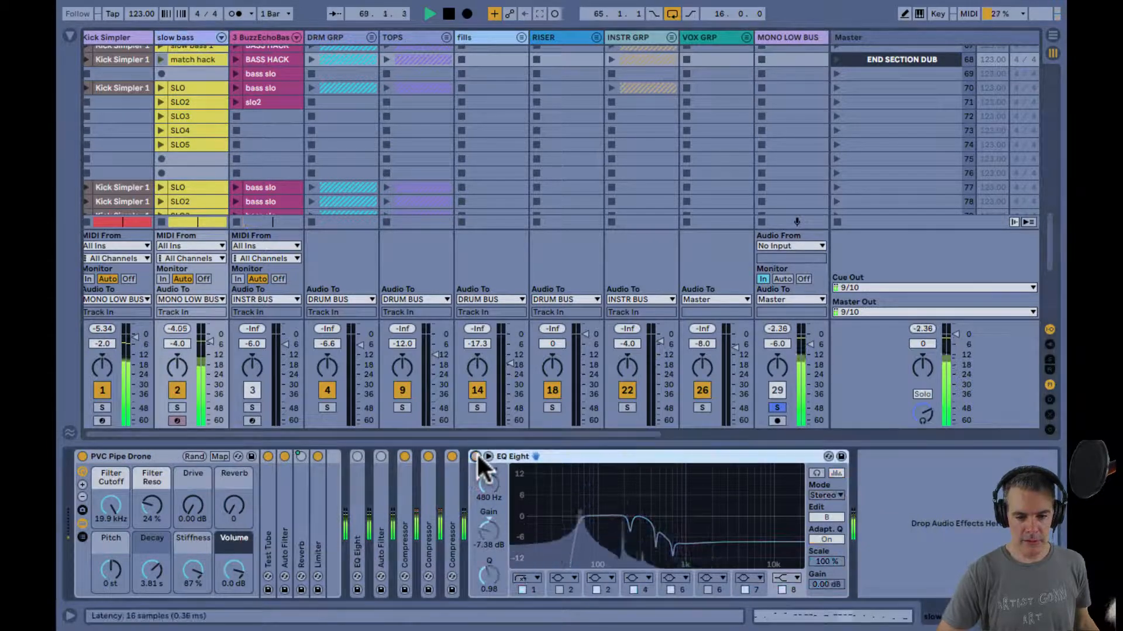
left_click(126, 37)
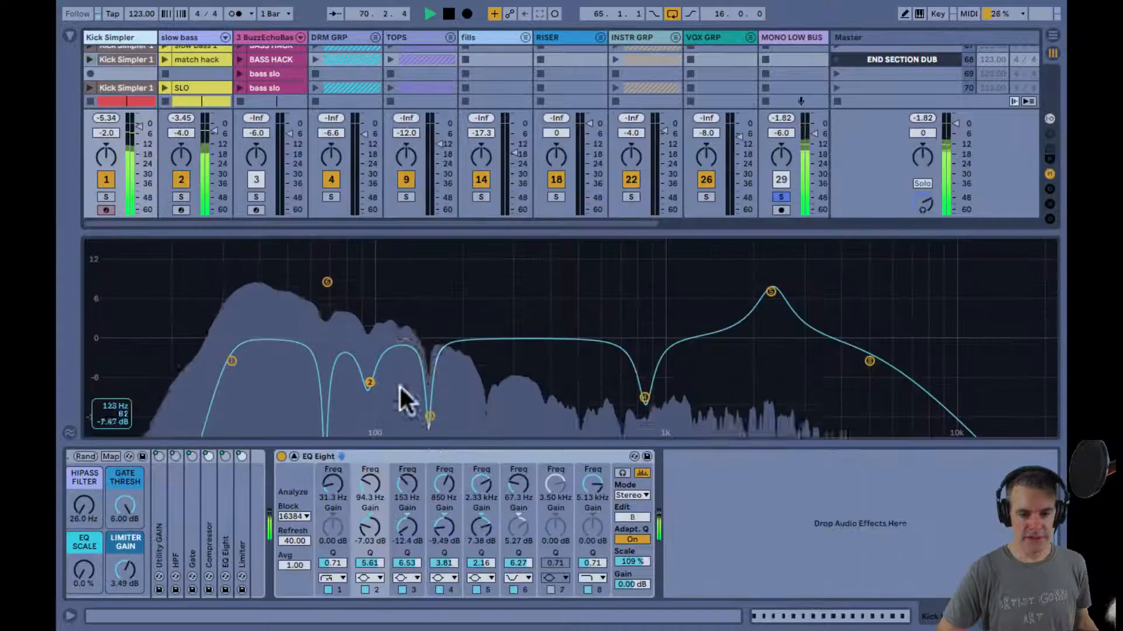
left_click(281, 456)
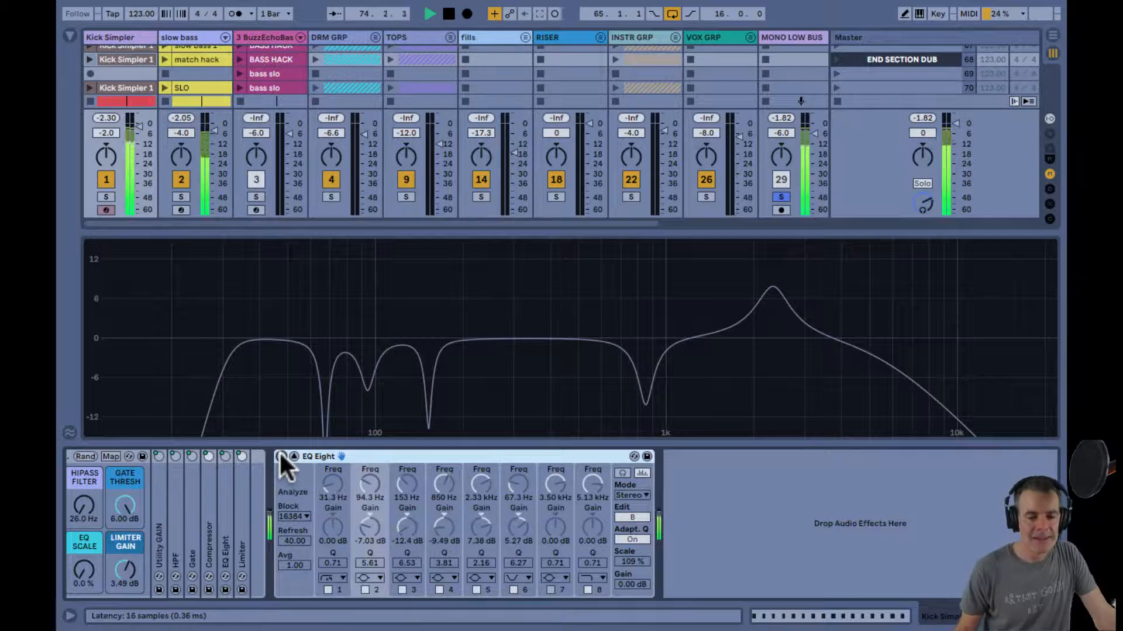
left_click(280, 455)
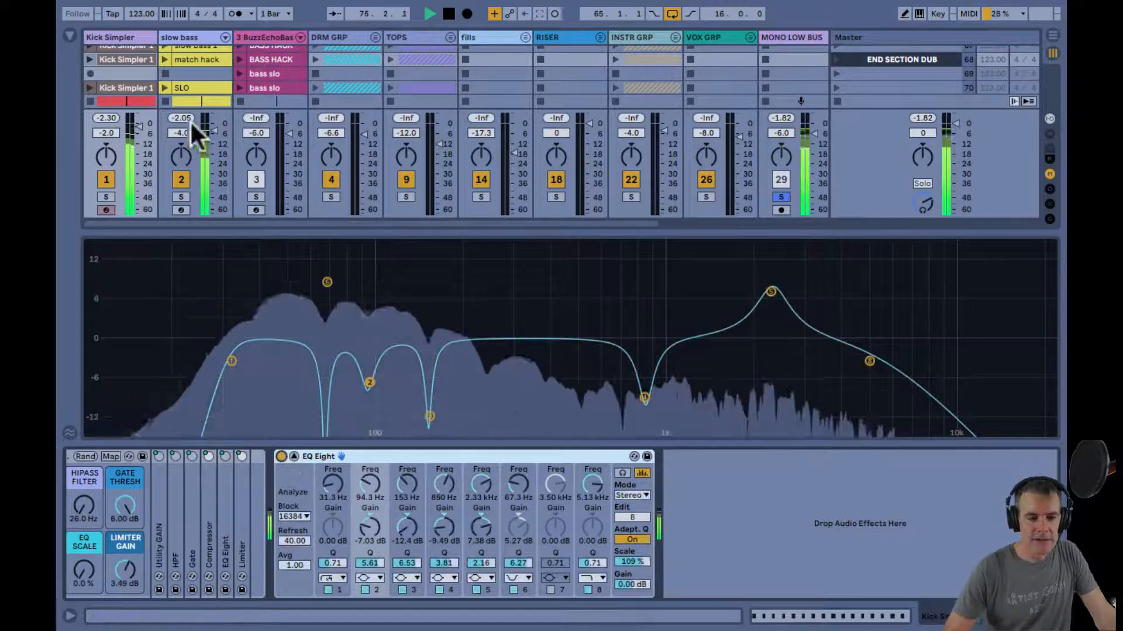
left_click(181, 34)
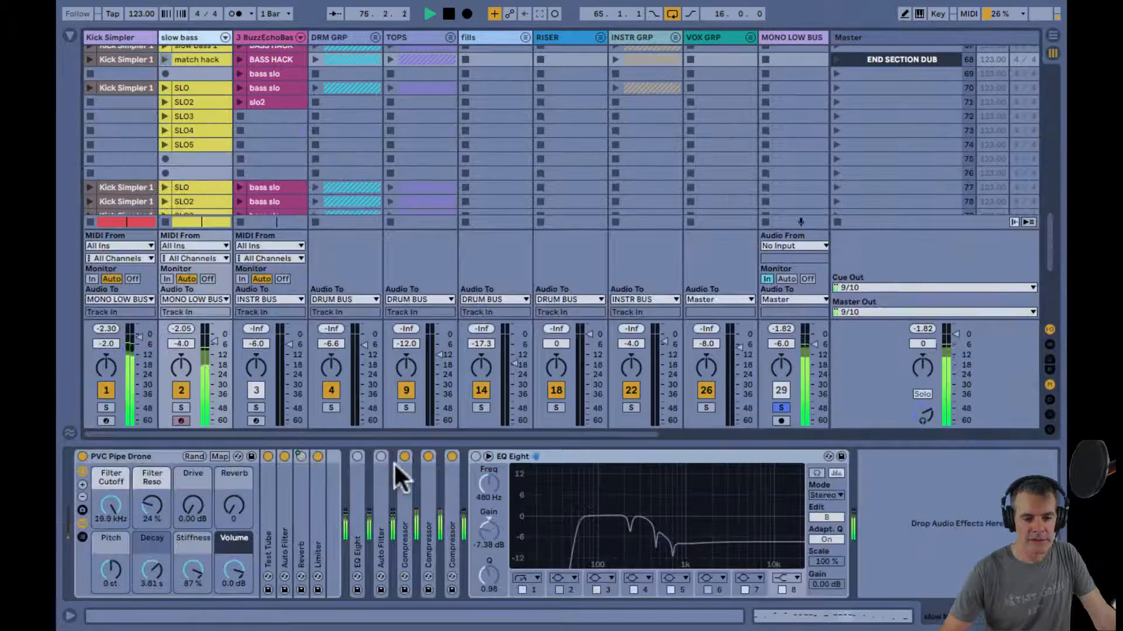
left_click(475, 455)
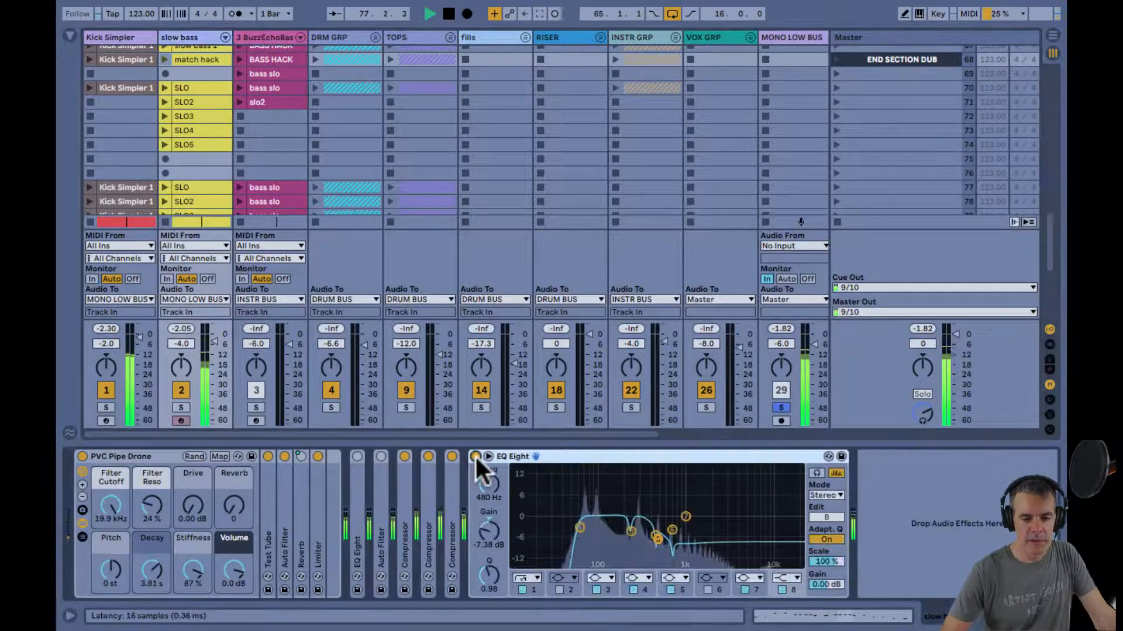
Shape MONO LOW BUS's EQ Eight: band 1 low shelf 133 Hz, 2.81 dB; band 2 bell 238 Hz, -4.57 dB; band 8 high cut 1.23 kHz.
scroll(549, 191, "right", 5)
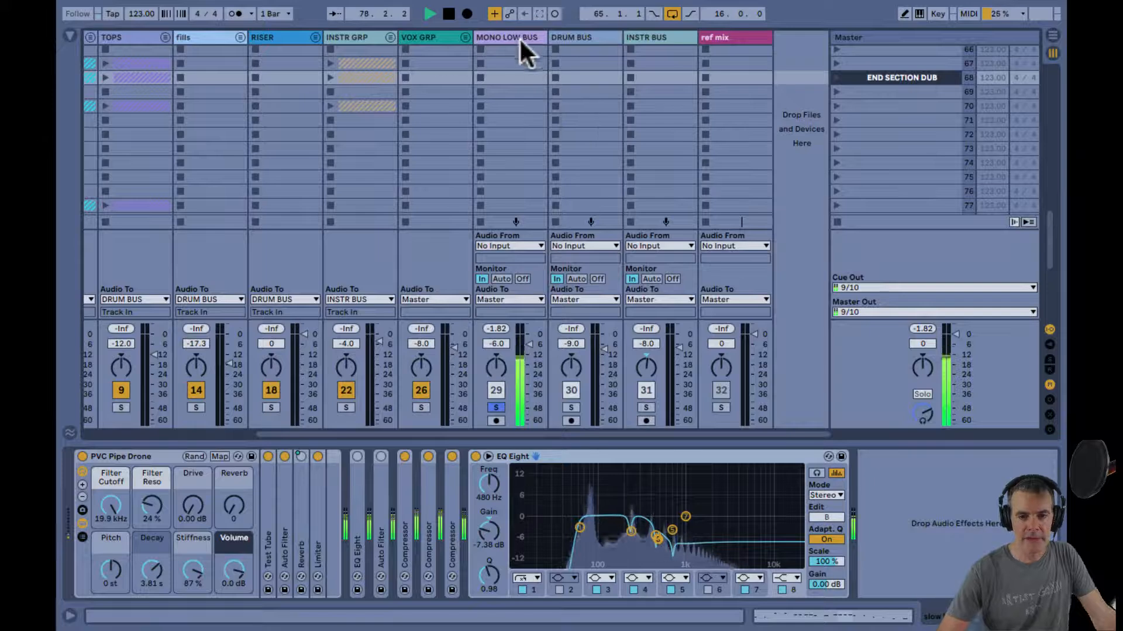
left_click(519, 36)
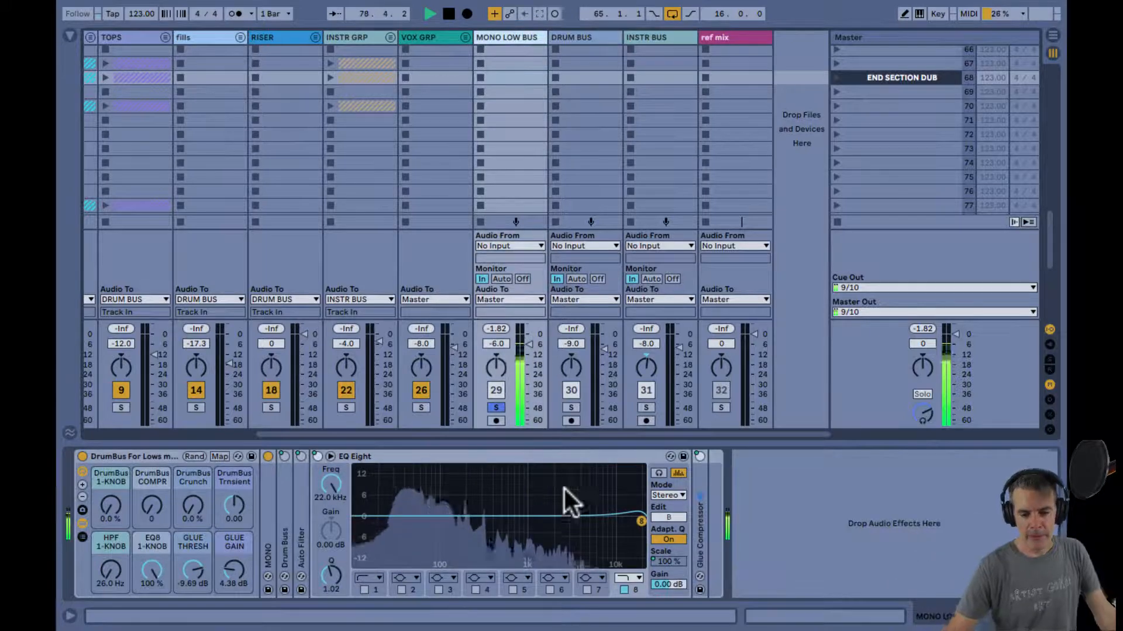
left_click(532, 461)
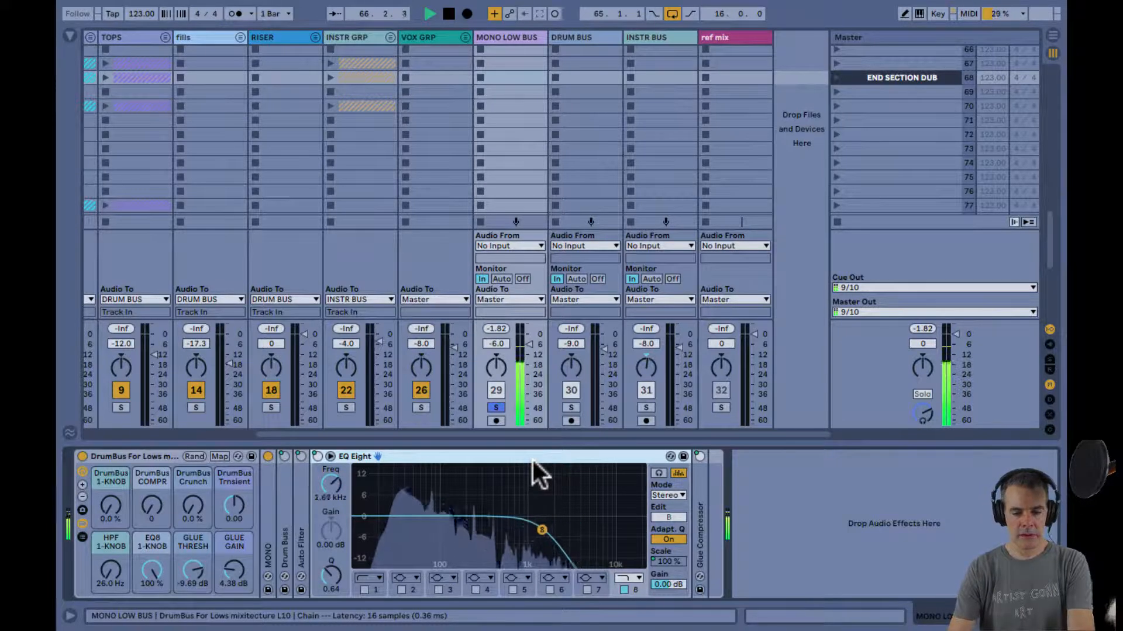
double_click(493, 485)
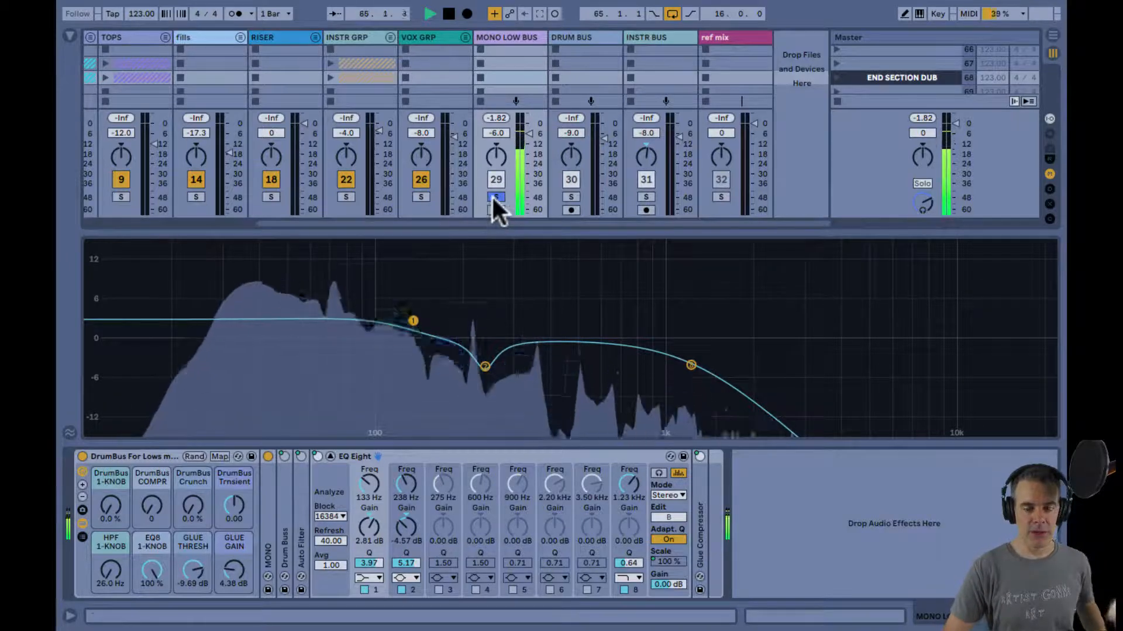
Deactivate Kick Simpler and examine the slow bass's low frequencies in its EQ Eight and the Master's enlarged spectrum display.
scroll(454, 156, "left", 10)
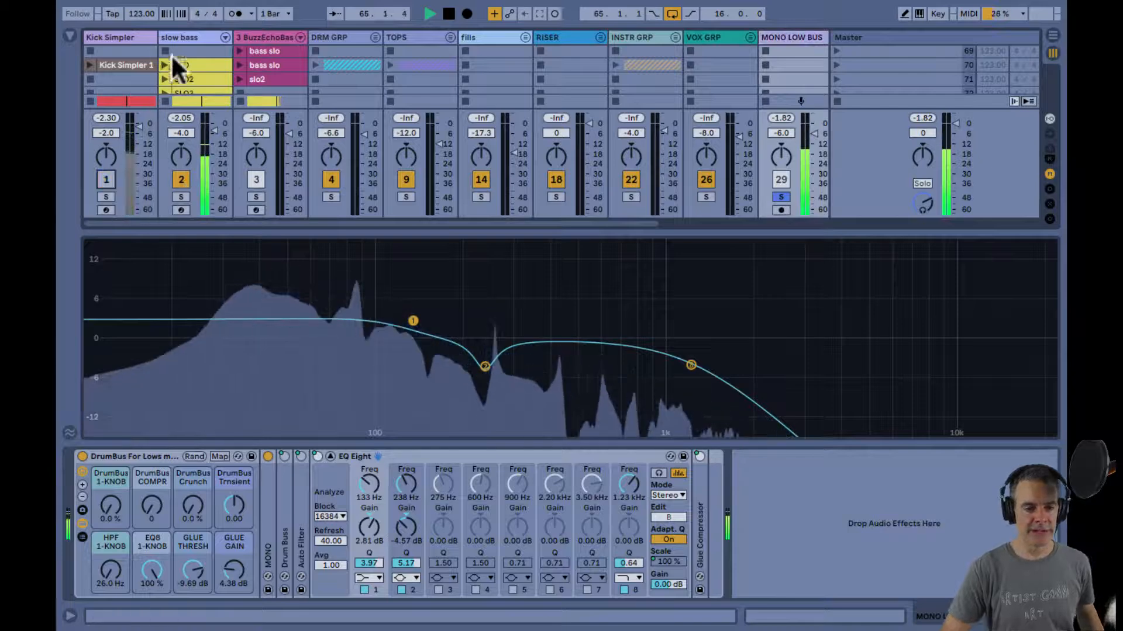
left_click(185, 36)
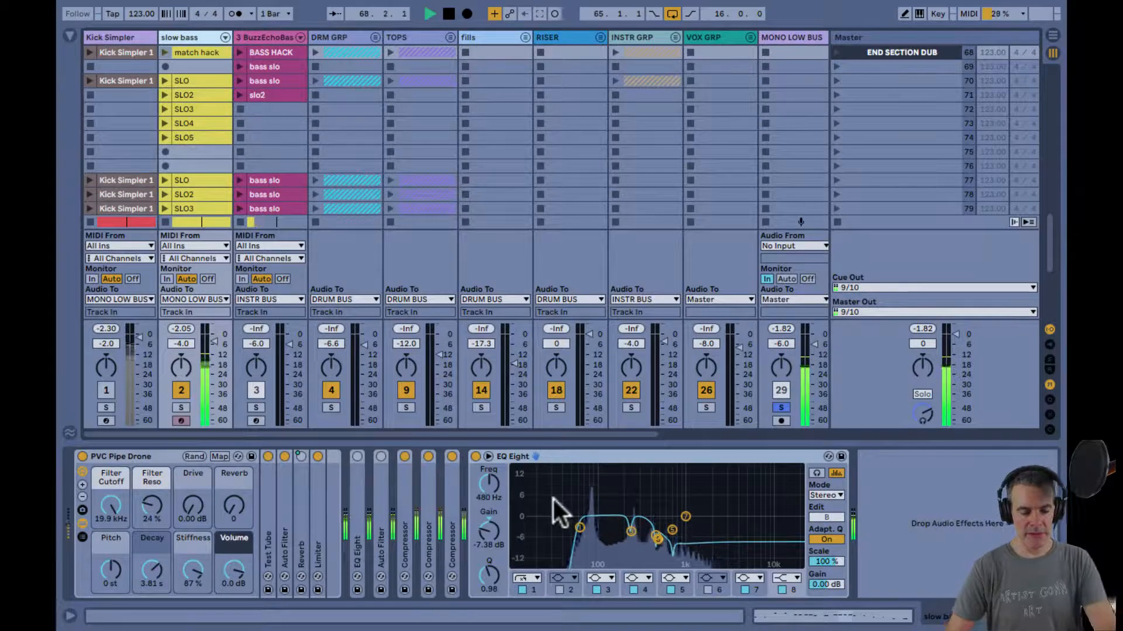
key("End")
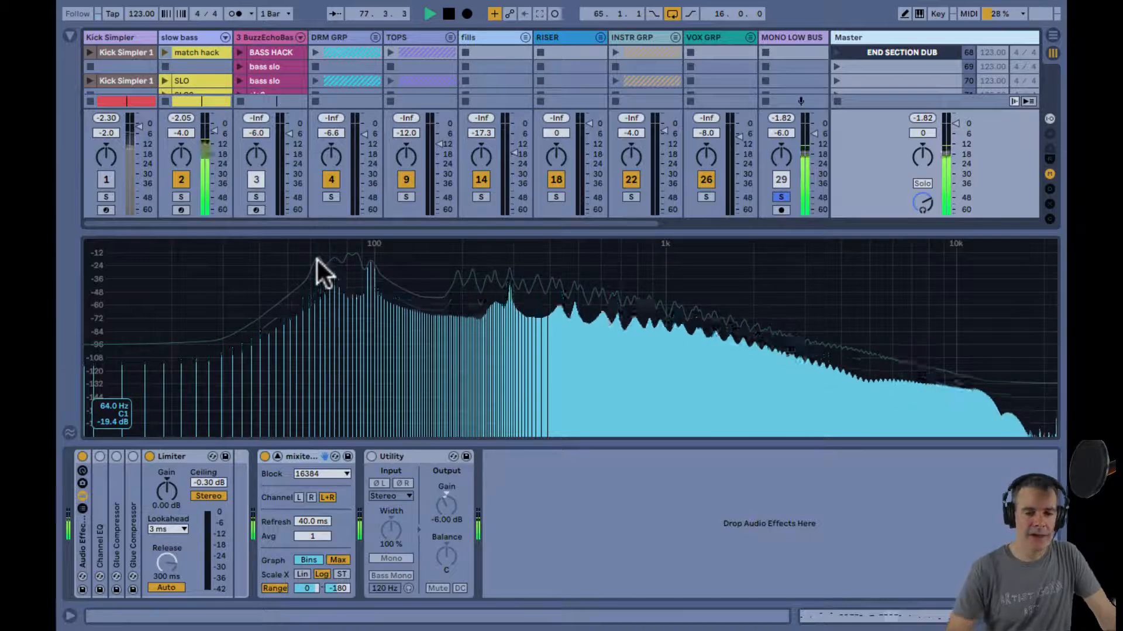
Enlarge slow bass's EQ Eight display and set band 1's low cut to 64.0 Hz with Q 0.79.
left_click(182, 40)
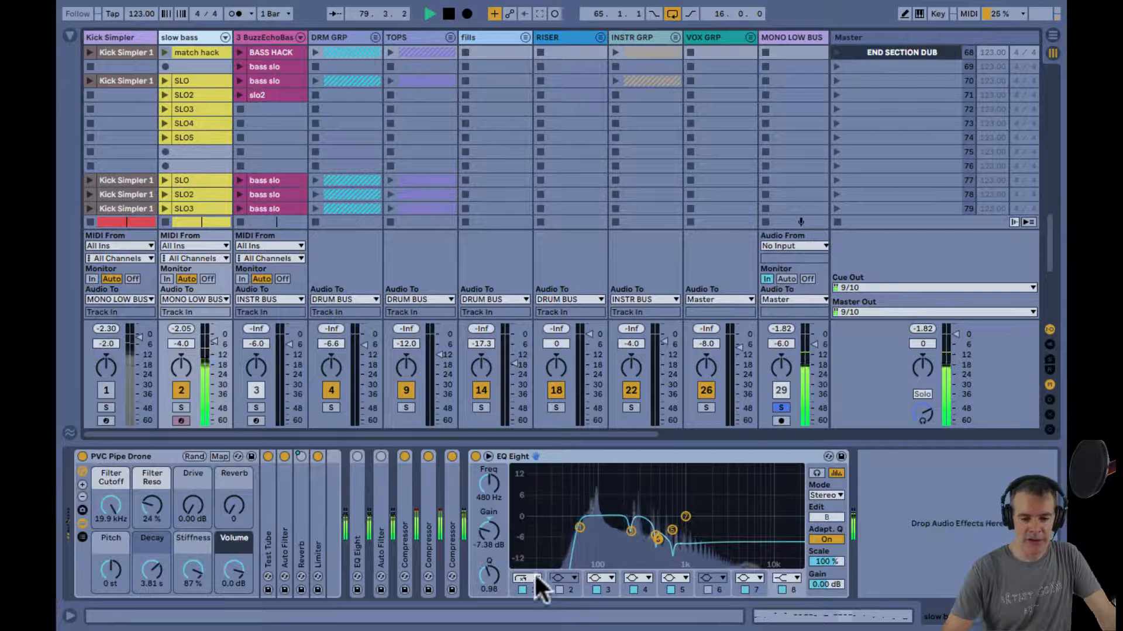
double_click(553, 509)
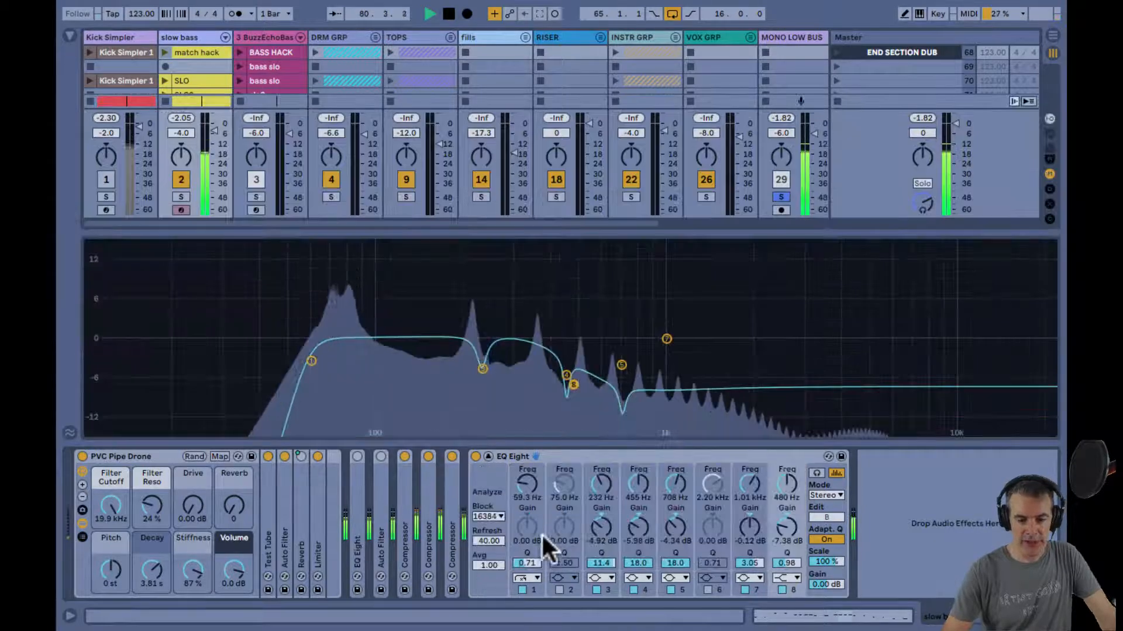
left_click(522, 486)
type("60")
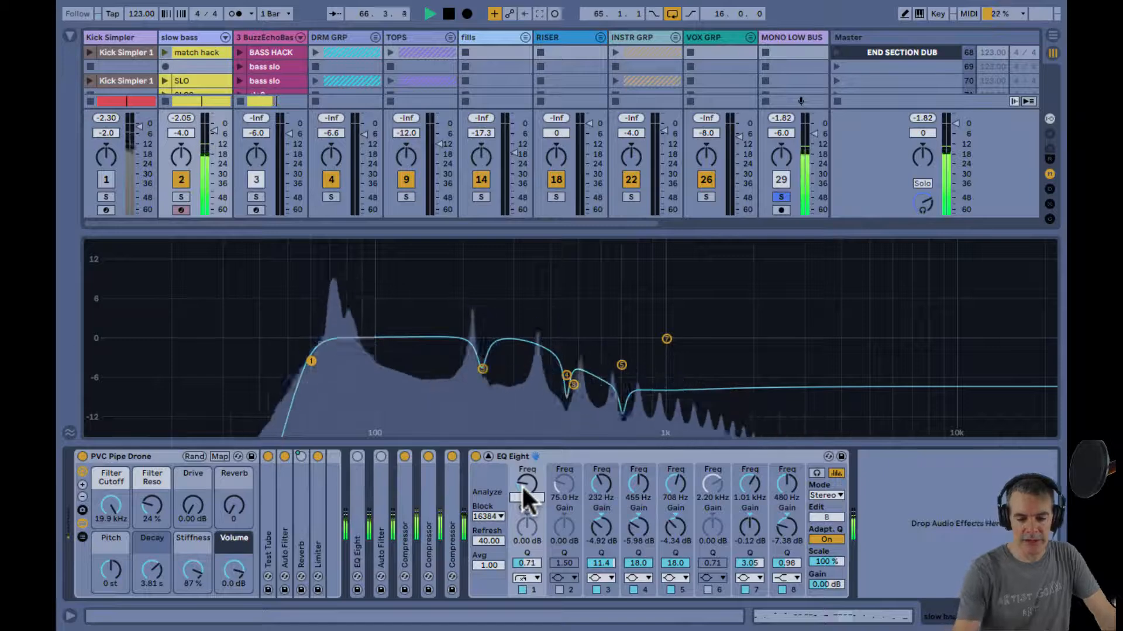
key("Return")
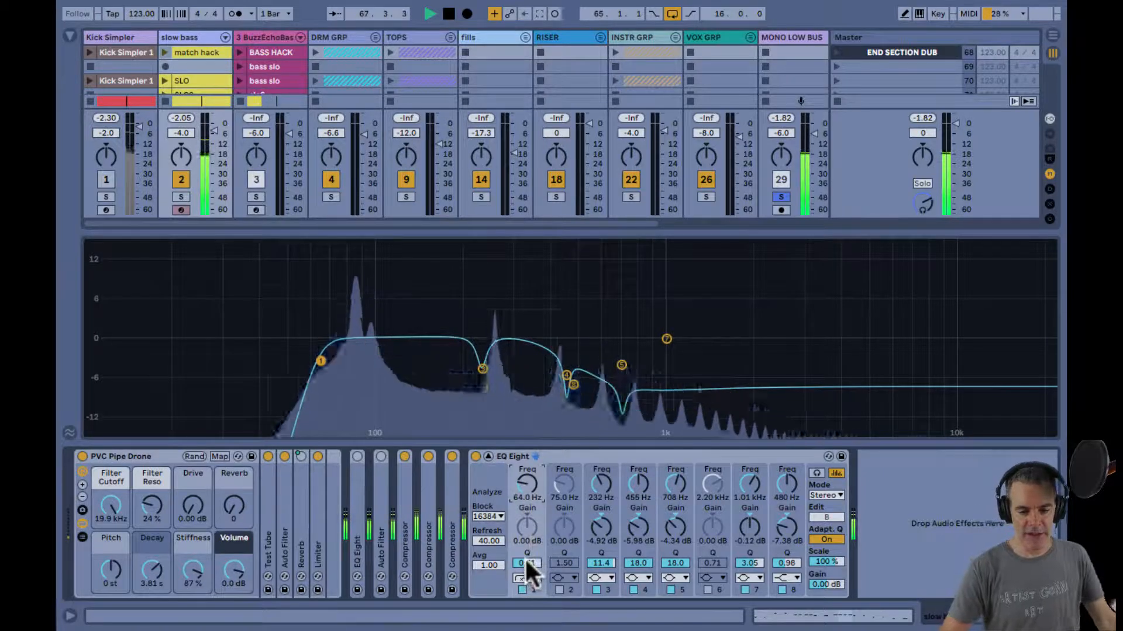
left_click_drag(527, 563, 523, 539)
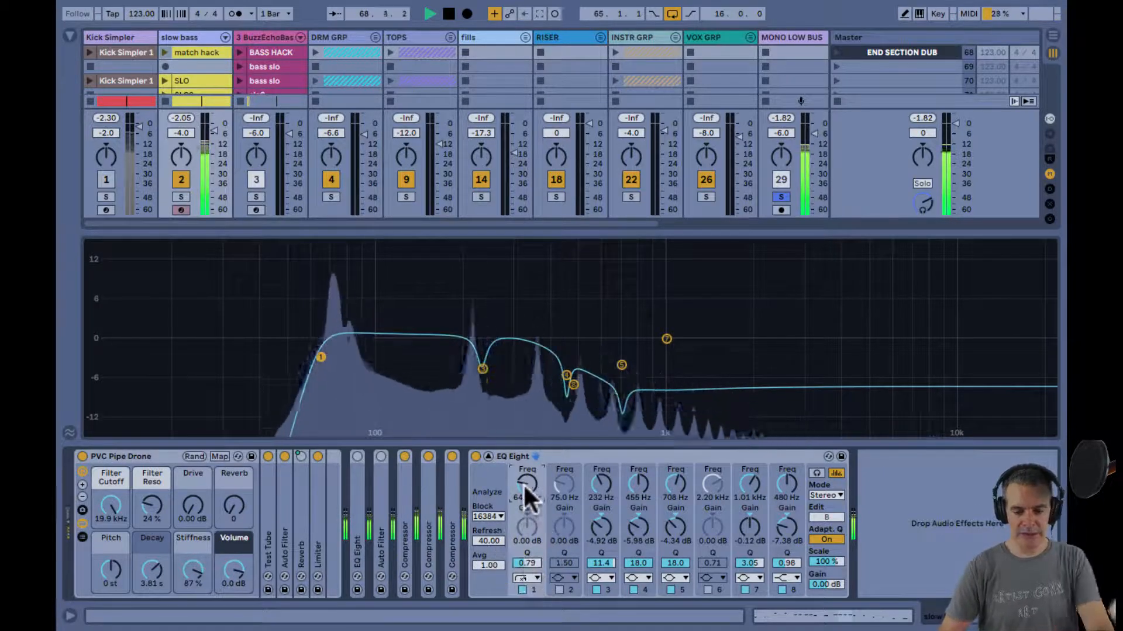
Try slow bass's band 1 low cut at 60, 72 and 85 Hz, settle on 60.7 Hz, shrink the display and reactivate Kick Simpler.
type("60")
key("Return")
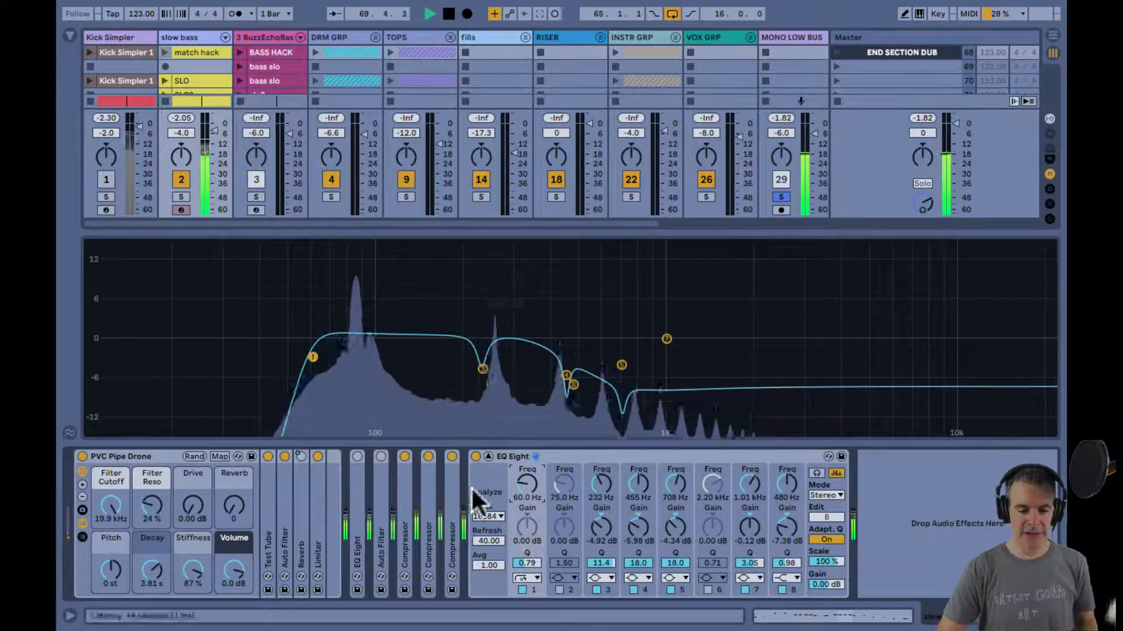
type("72")
key("Return")
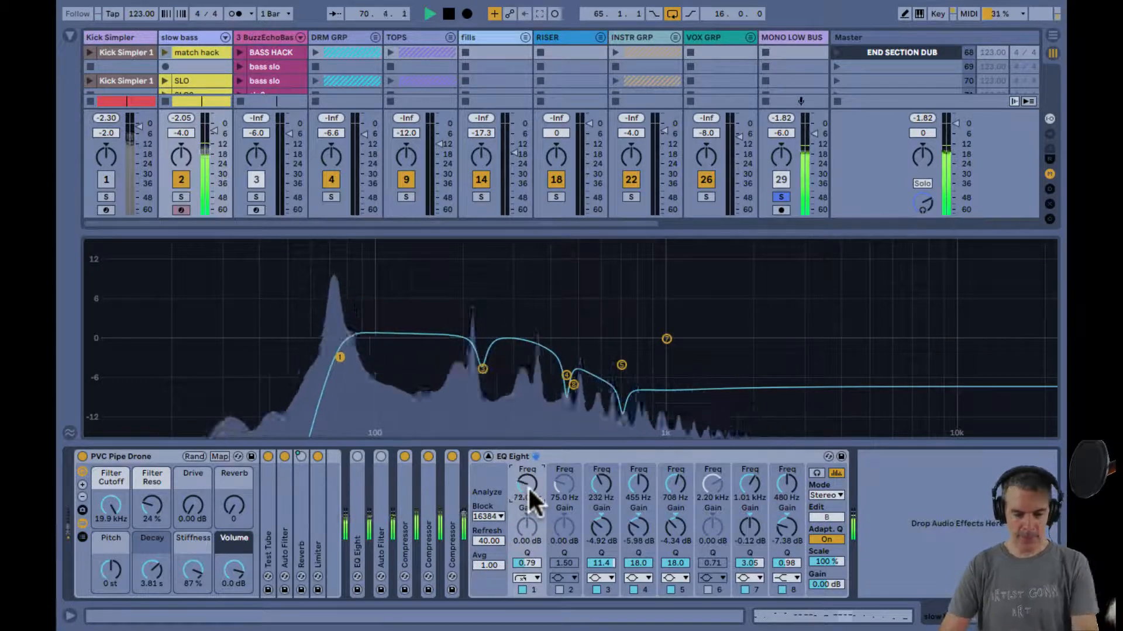
type("85")
key("Return")
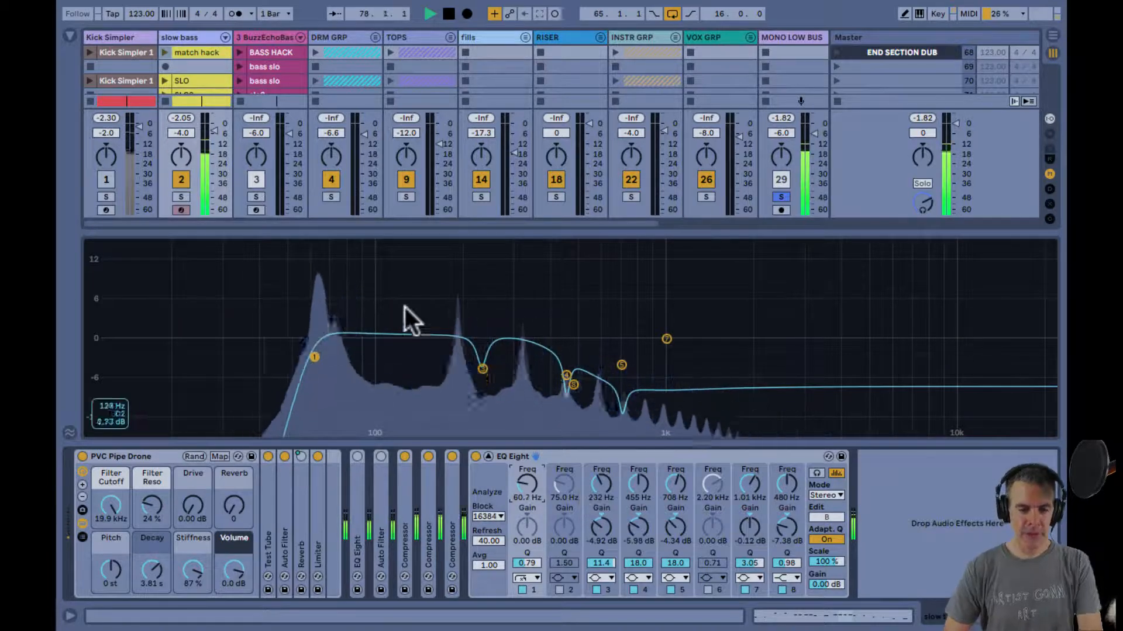
key("Escape")
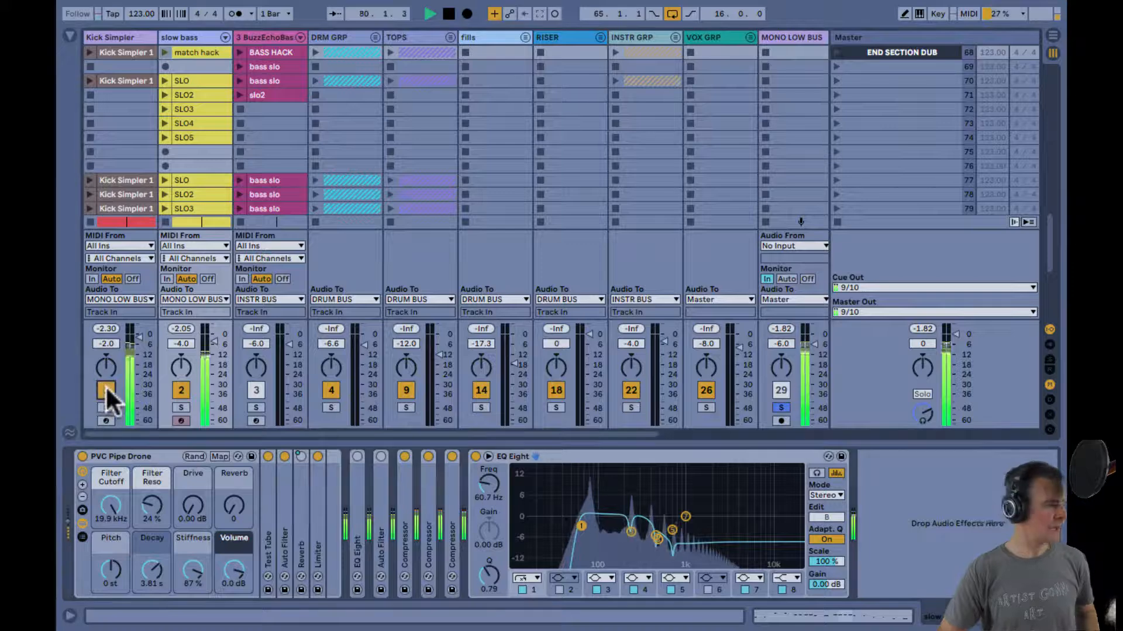
Unsolo MONO LOW BUS to play the full mix and hide the tracks' input and output routing.
scroll(526, 316, "right", 5)
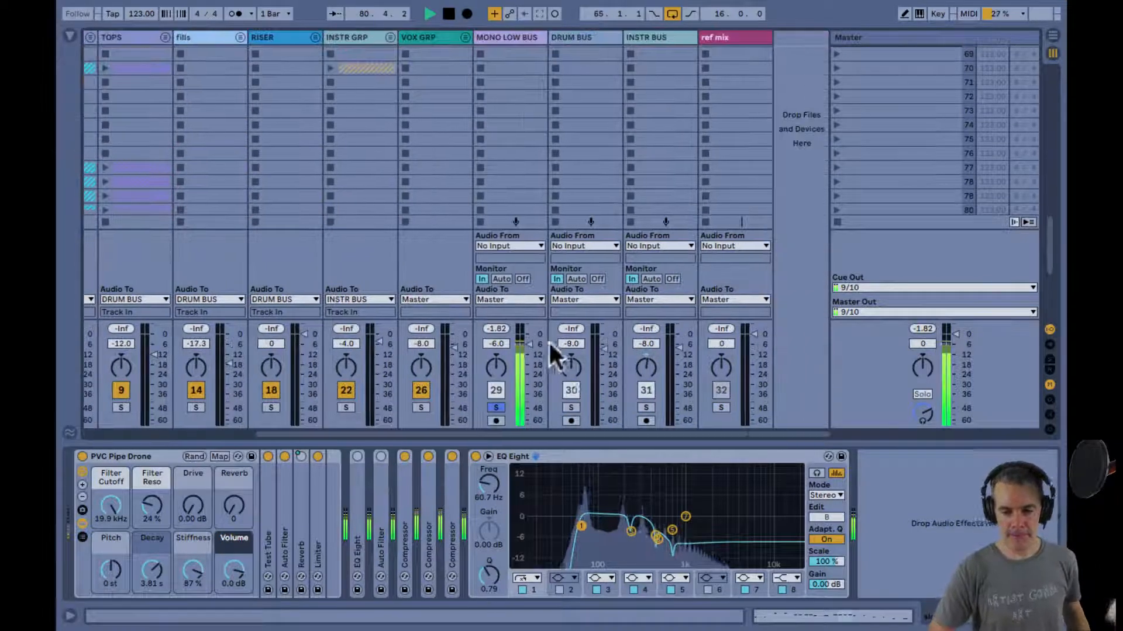
left_click(493, 407)
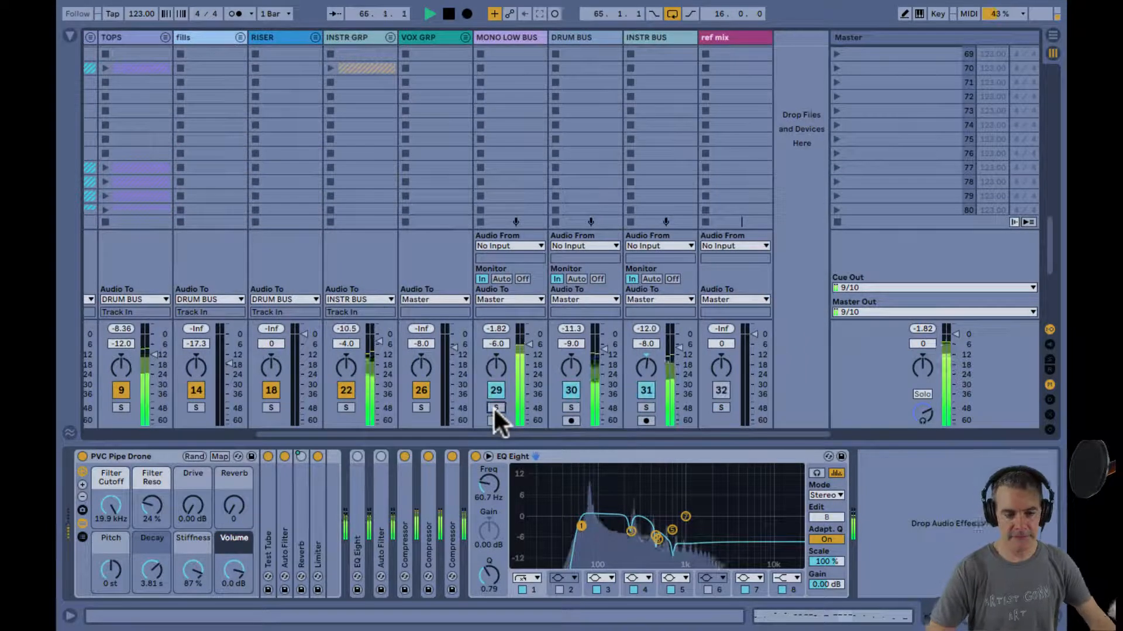
key("ctrl+alt+i")
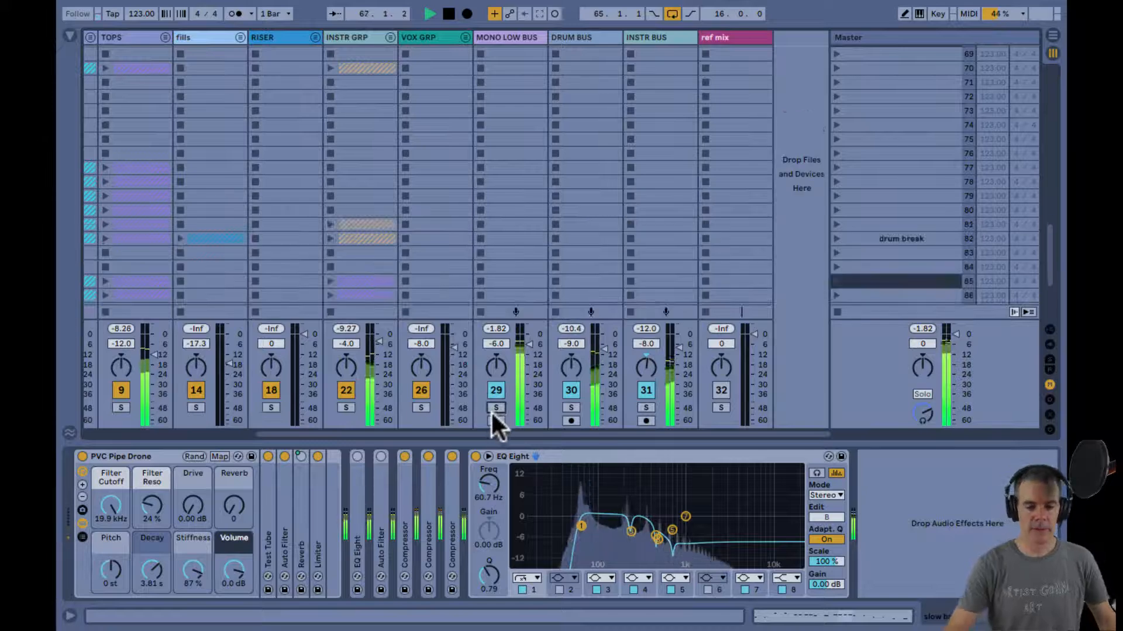
Solo DRUM BUS, compare its Drum Bus Basics rack bypassed and active, and collapse the Auto Filter device.
left_click(574, 36)
scroll(712, 503, "left", 5)
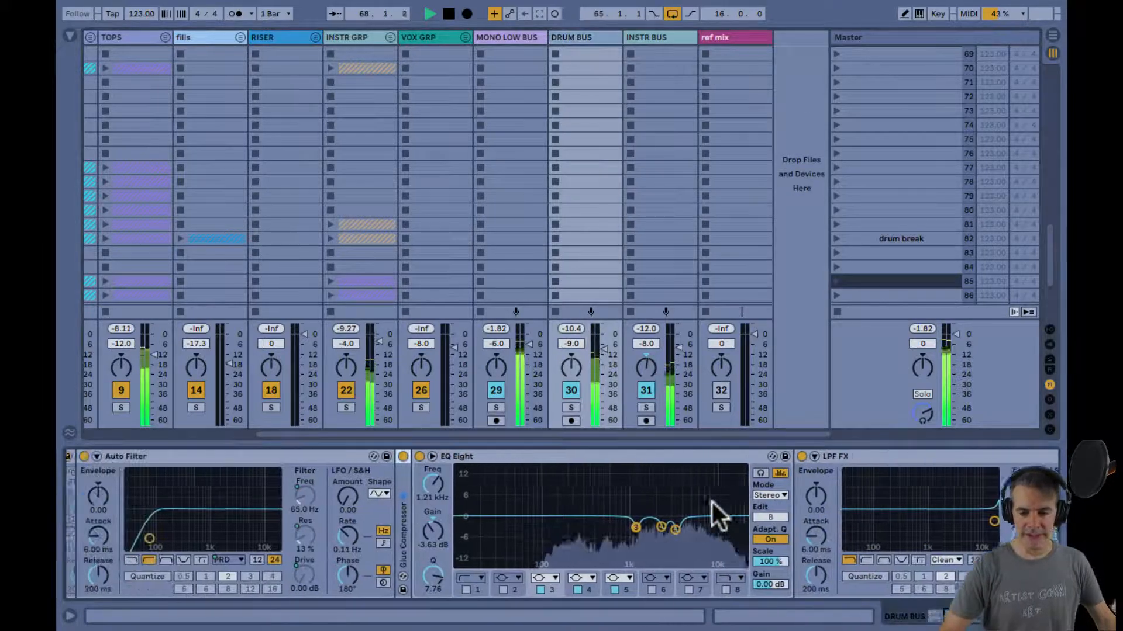
left_click(571, 407)
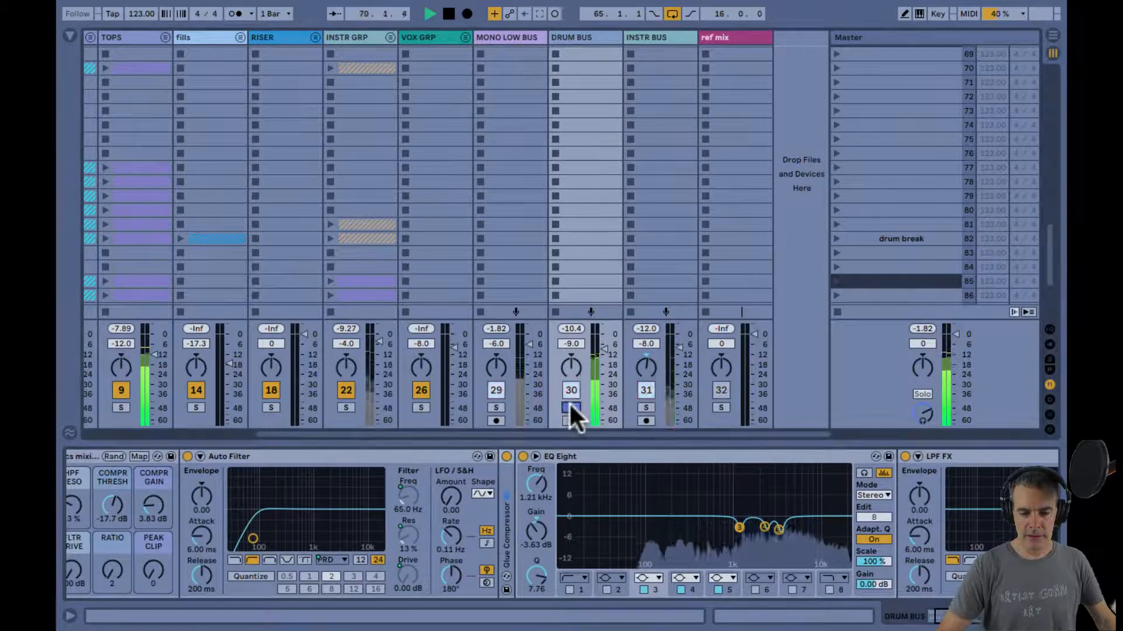
scroll(342, 504, "left", 3)
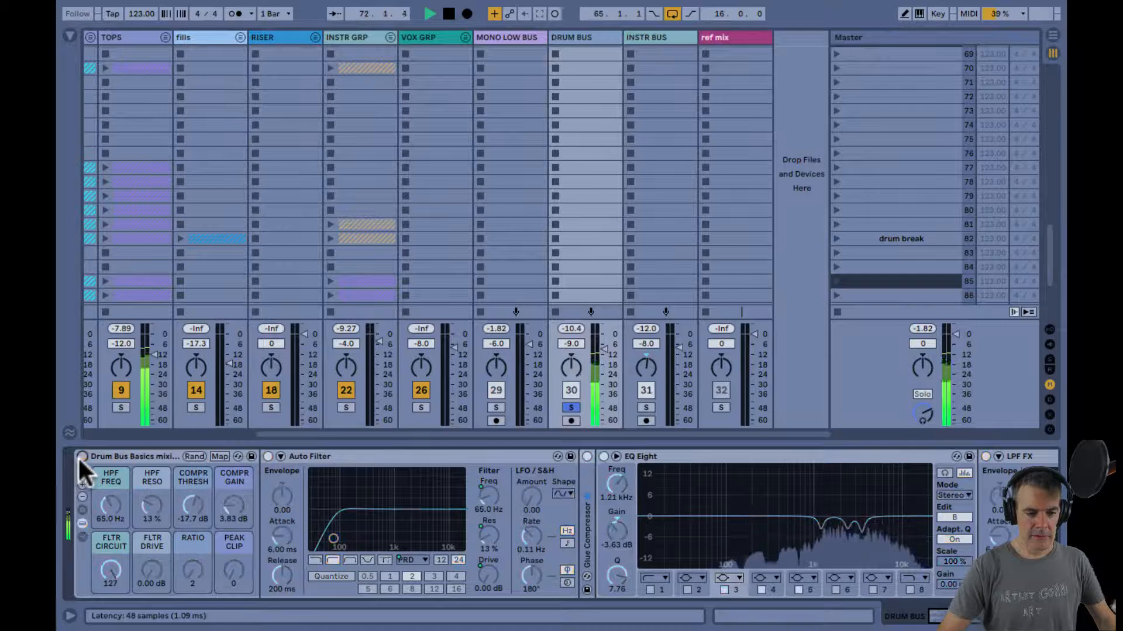
double_click(338, 453)
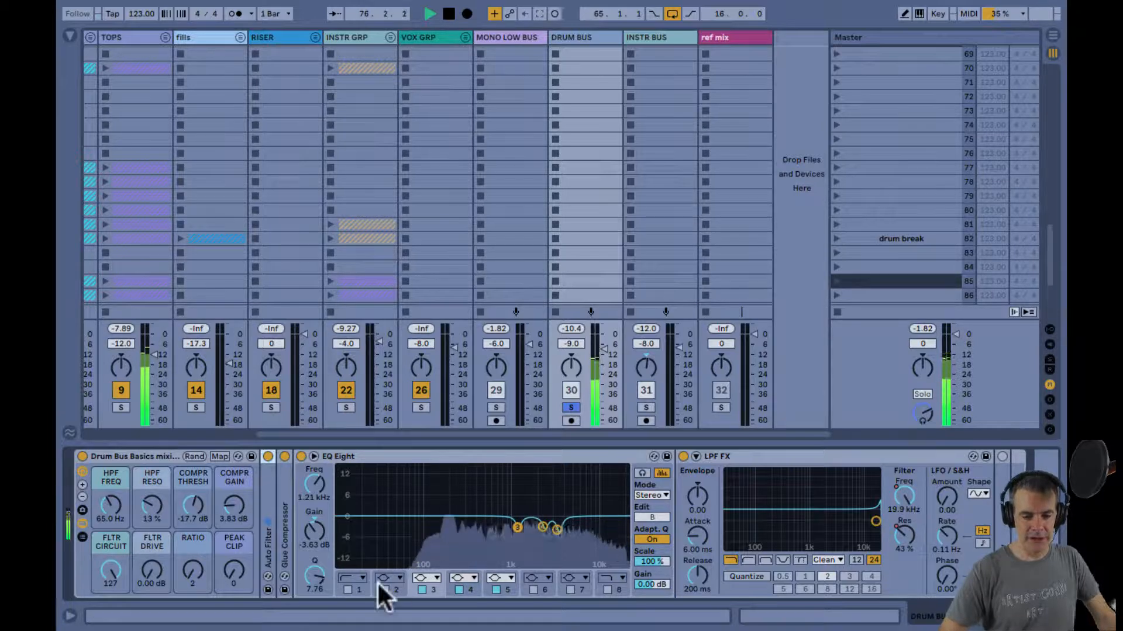
Set the scale of DRUM BUS's EQ Eight to 88% and unsolo the bus.
left_click_drag(647, 559, 648, 559)
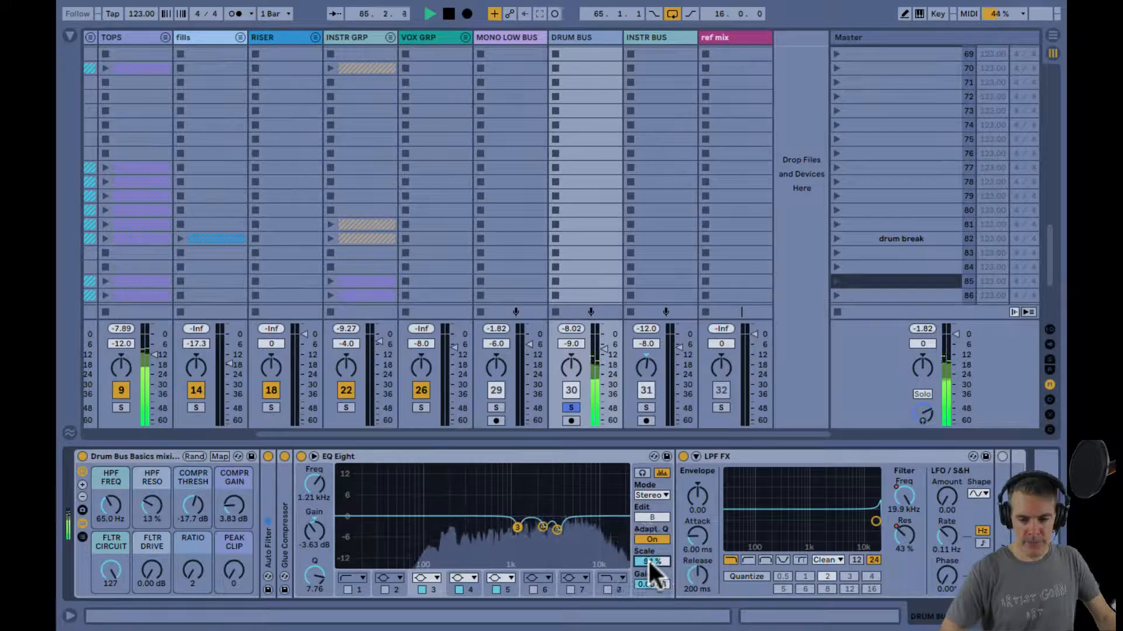
left_click(570, 407)
Show the return tracks and solo A drum reverb to examine its Hybrid Reverb and Compressor.
key("alt+super+r")
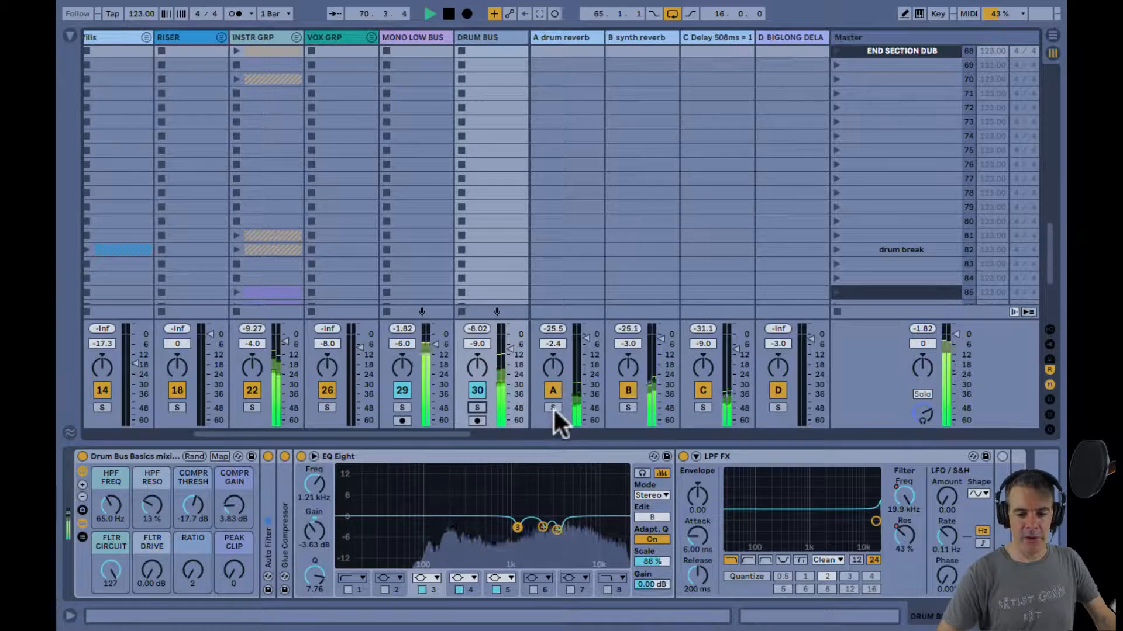
left_click(553, 407)
left_click(565, 37)
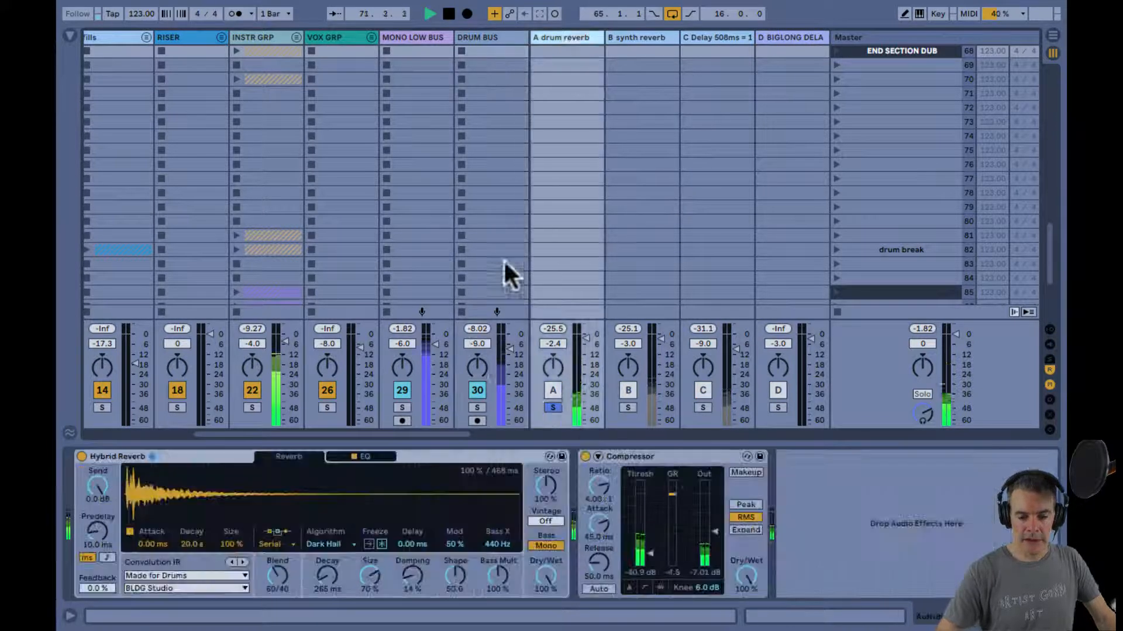
left_click(787, 495)
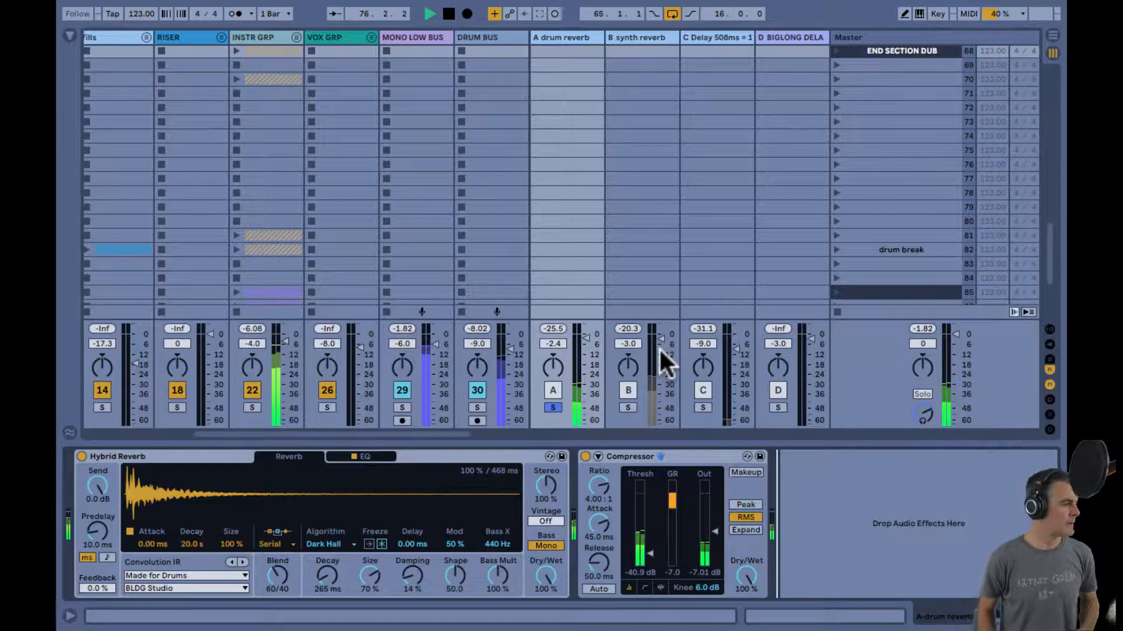
Add an EQ Eight from the EQ & Filters audio effects after the Compressor on A drum reverb, and hide the browser.
key("super+alt+b")
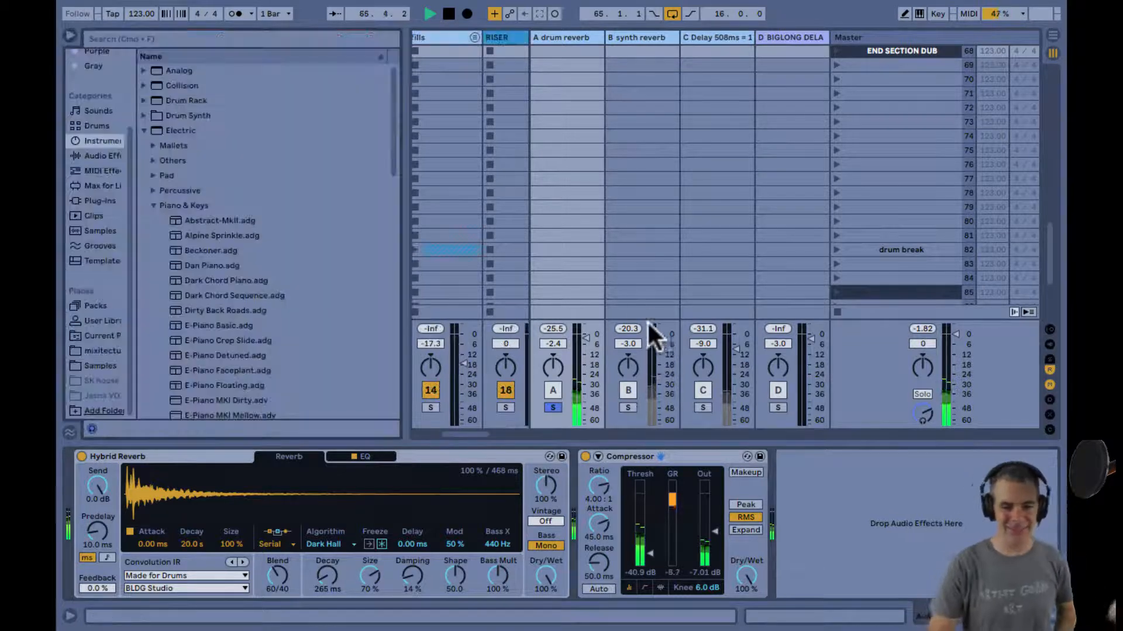
left_click(95, 153)
double_click(184, 114)
key("Down")
key("Down")
key("Down")
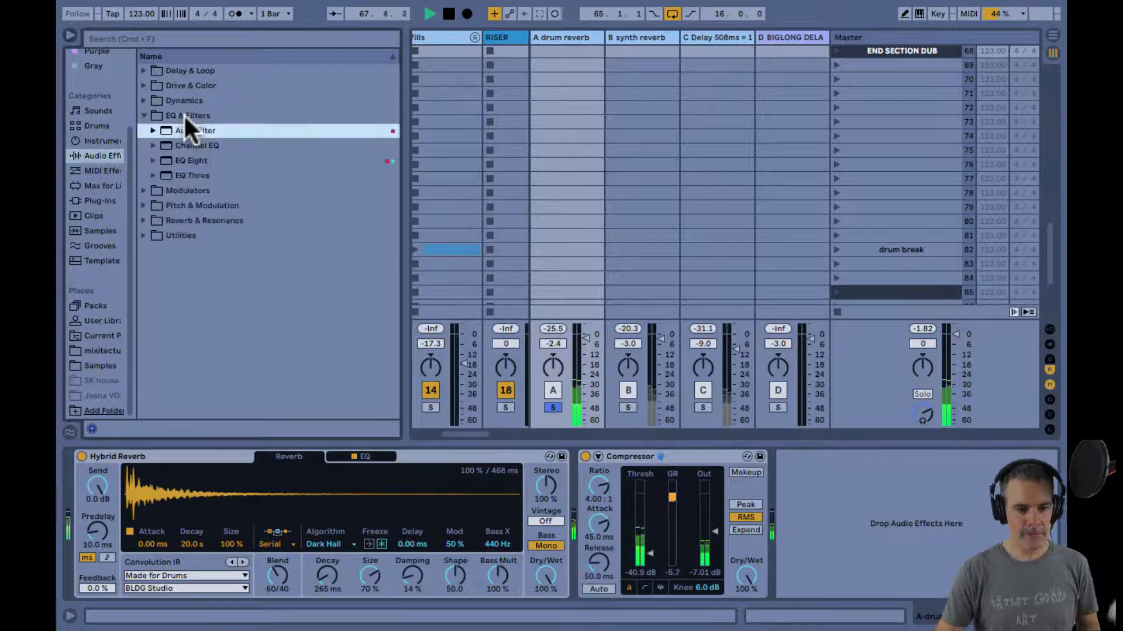
left_click_drag(193, 160, 569, 396)
key("super+alt+b")
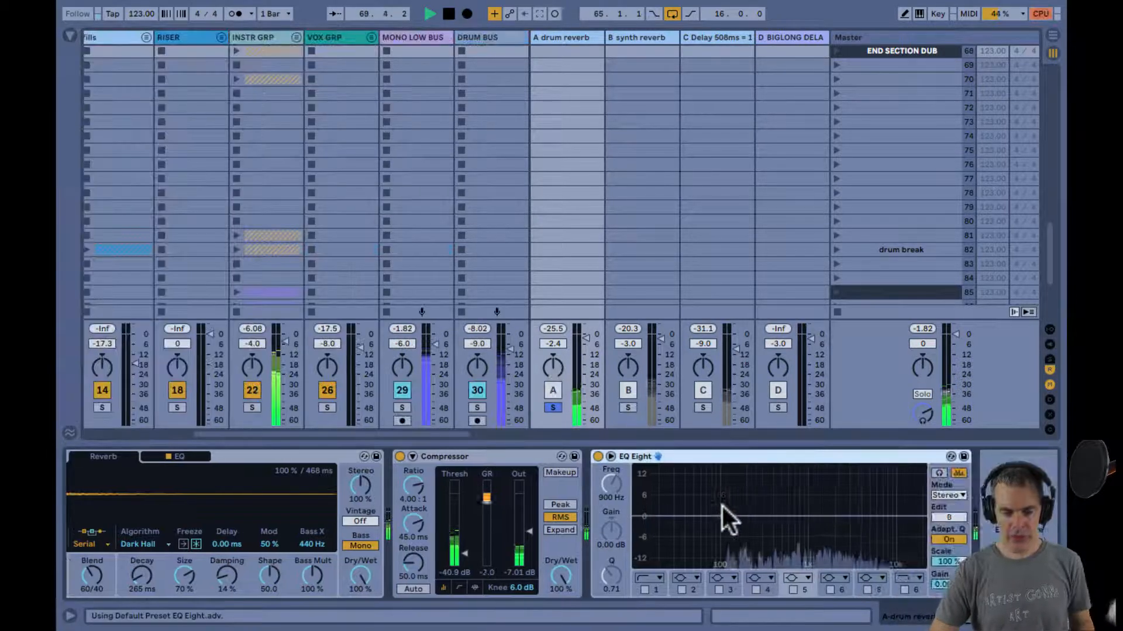
Unsolo A drum reverb, shrink the master spectrum display, and deactivate INSTR BUS and MONO LOW BUS.
left_click(549, 408)
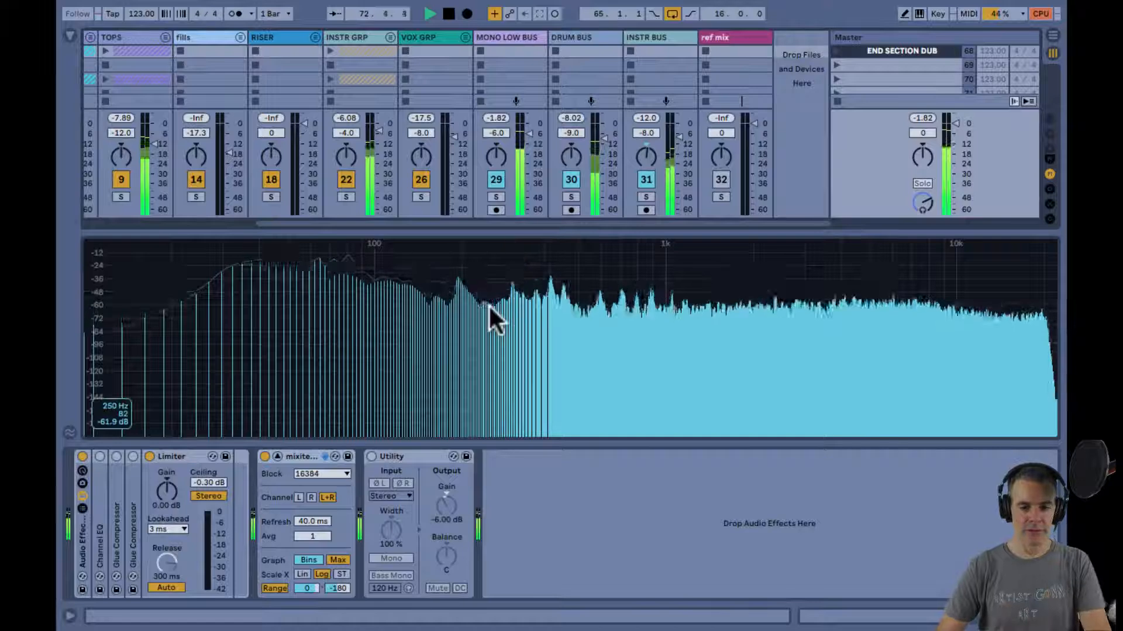
left_click(489, 307)
left_click(646, 390)
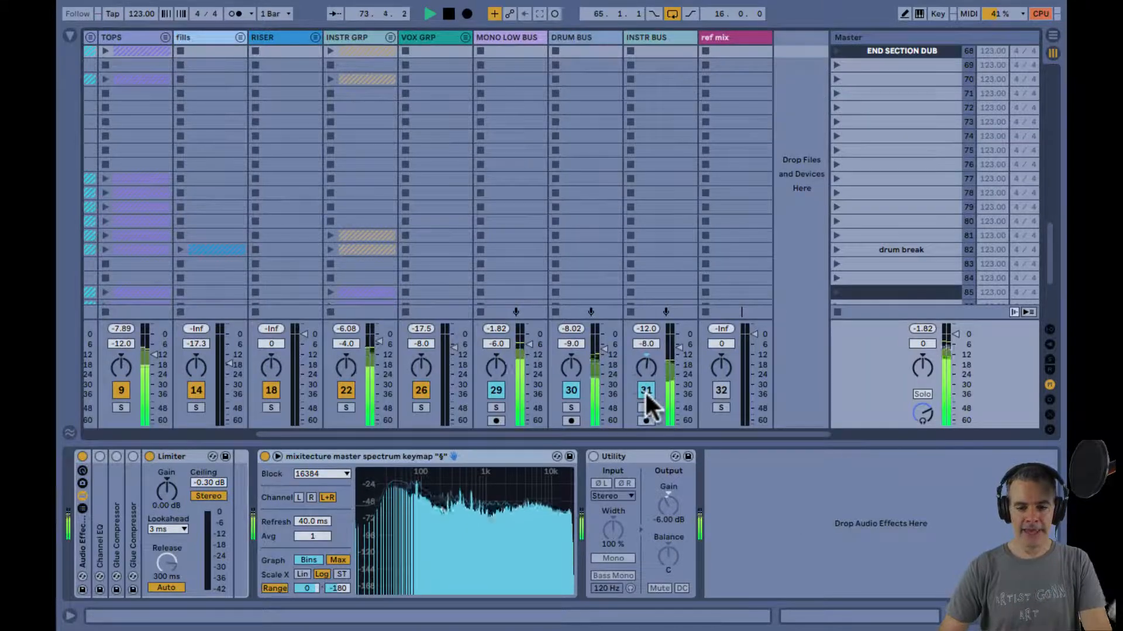
left_click(496, 390)
Show the mixer's sends and the return tracks, and select A drum reverb to view its devices.
key("super+alt+s")
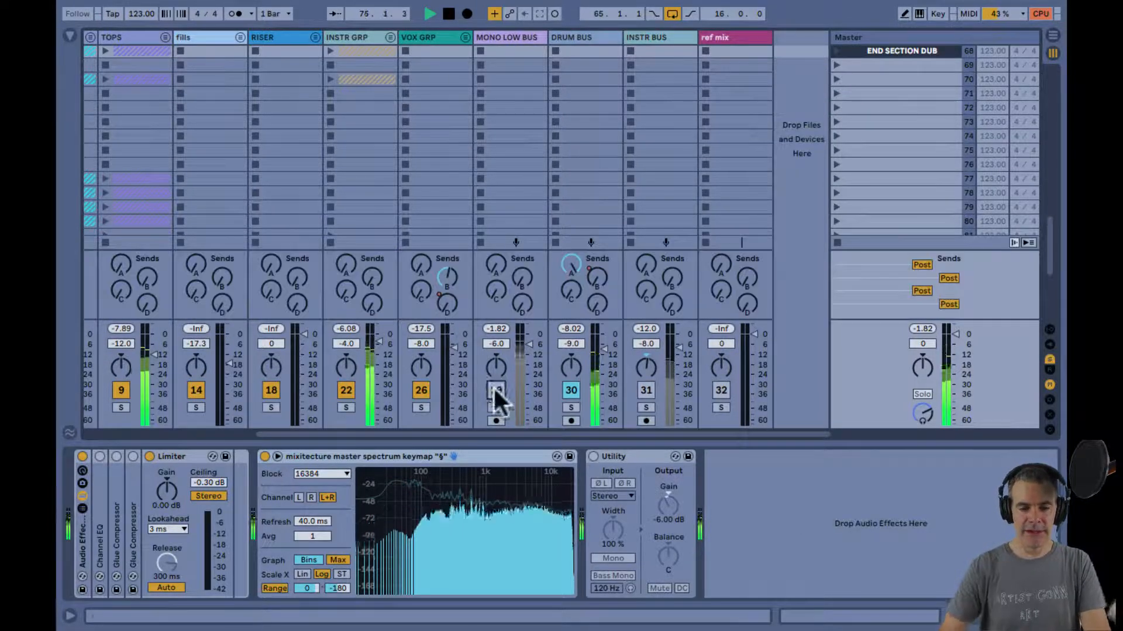
left_click(571, 264)
key("super+alt+r")
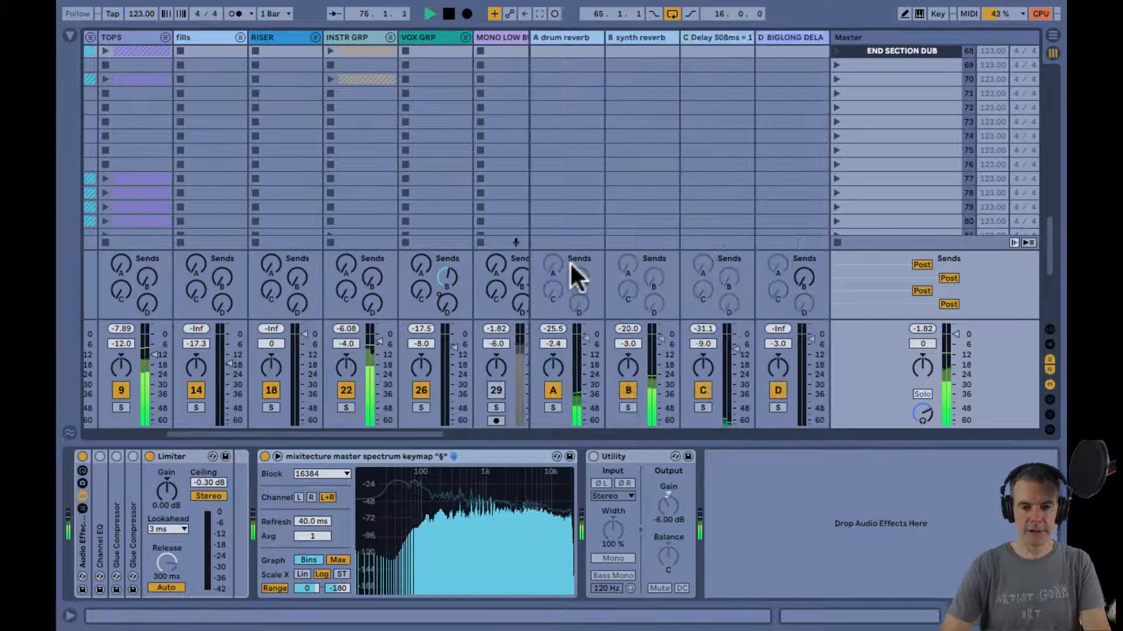
left_click(563, 37)
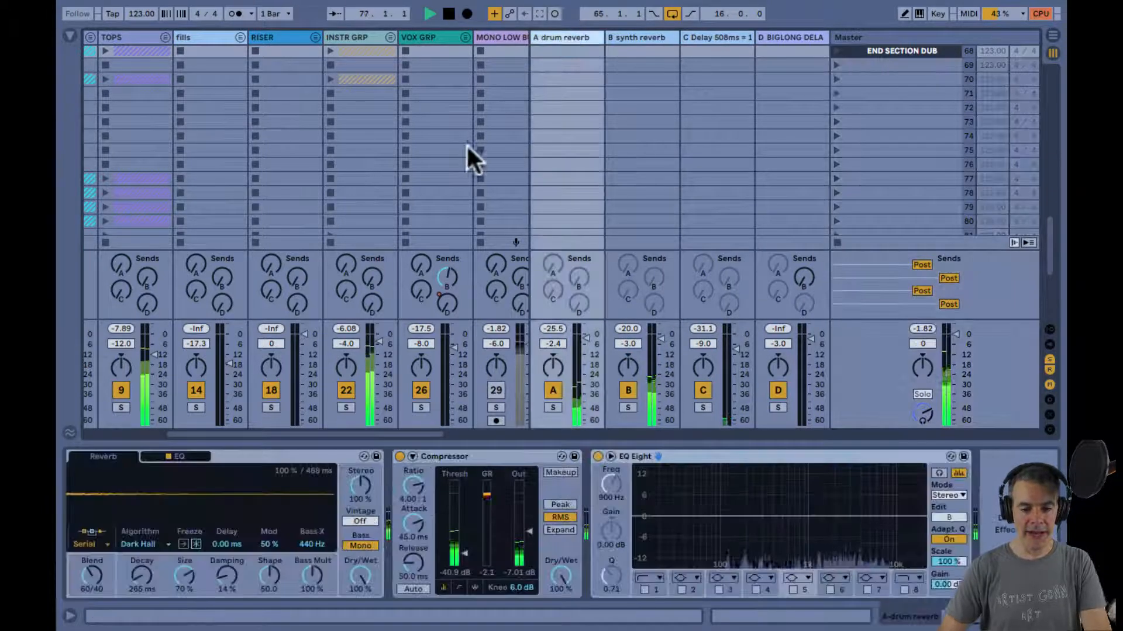
Unfold DRM GRP and examine the sends and output routing of its tracks, the other groups and the buses.
scroll(465, 142, "right", 3)
scroll(326, 275, "left", 5)
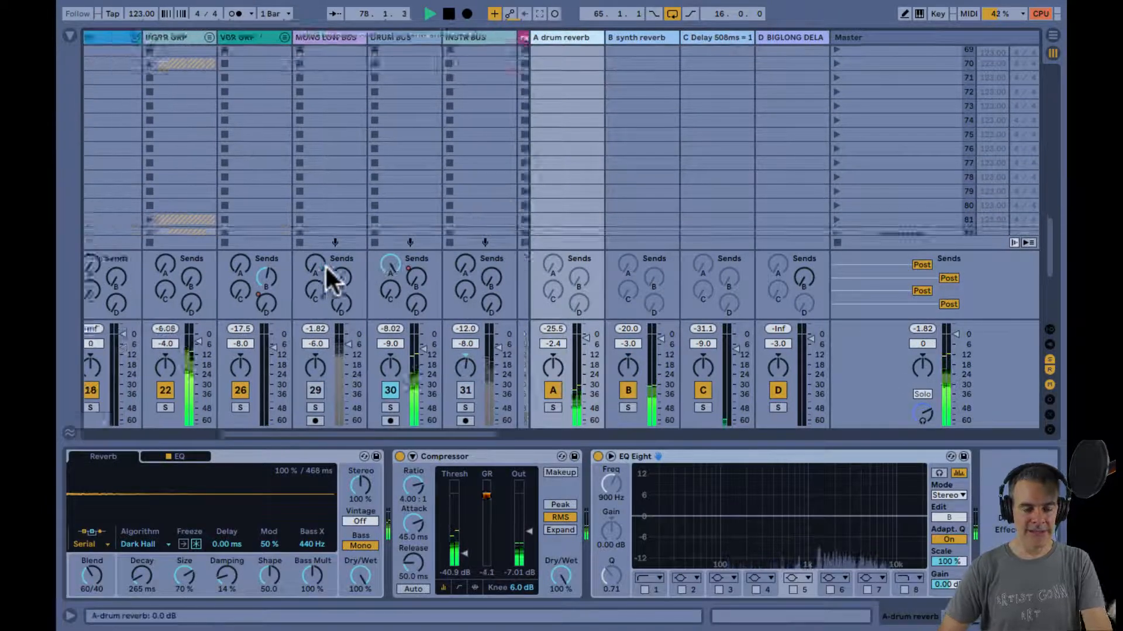
scroll(324, 264, "left", 3)
scroll(325, 264, "down", 3)
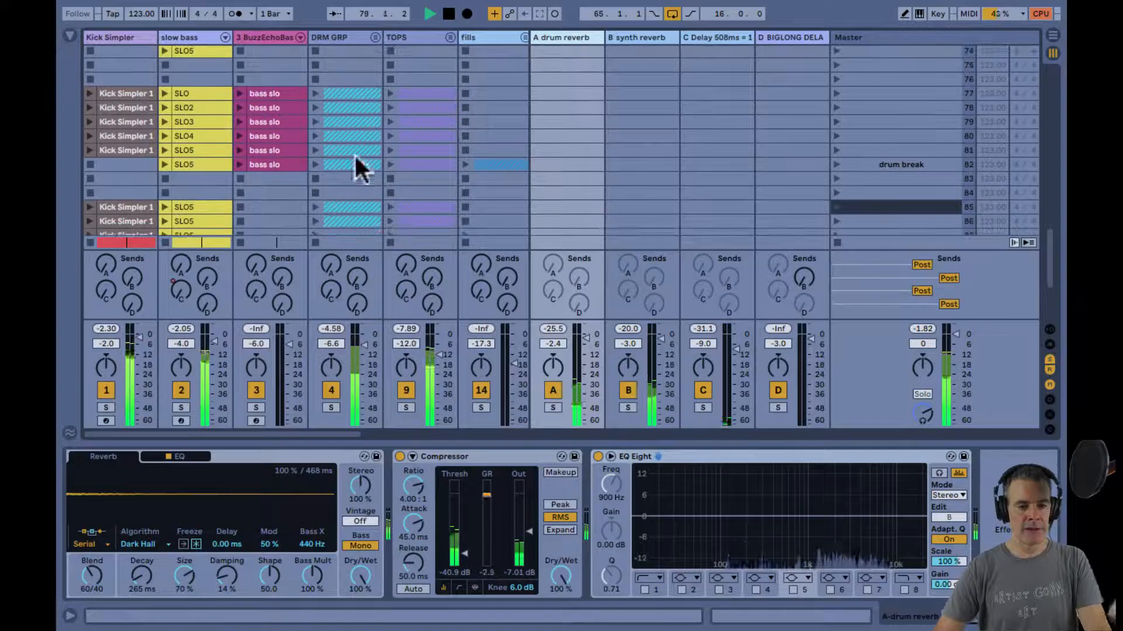
left_click(374, 37)
scroll(353, 145, "right", 4)
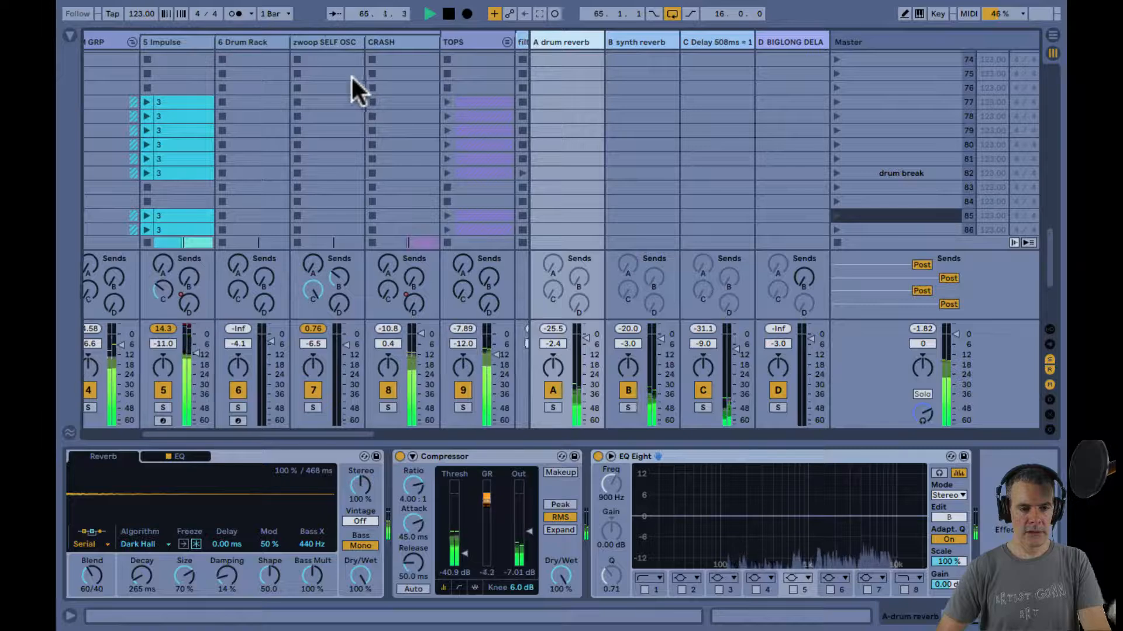
scroll(351, 74, "right", 3)
scroll(350, 75, "up", 1)
scroll(351, 75, "right", 4)
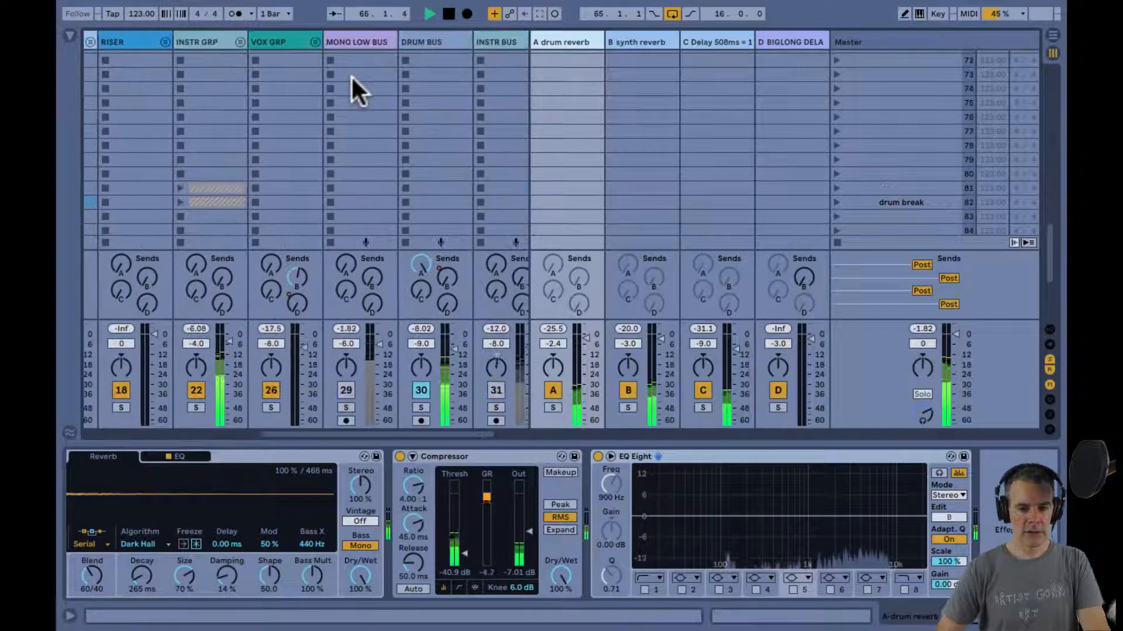
scroll(312, 187, "right", 3)
scroll(312, 177, "down", 2)
scroll(312, 177, "left", 2)
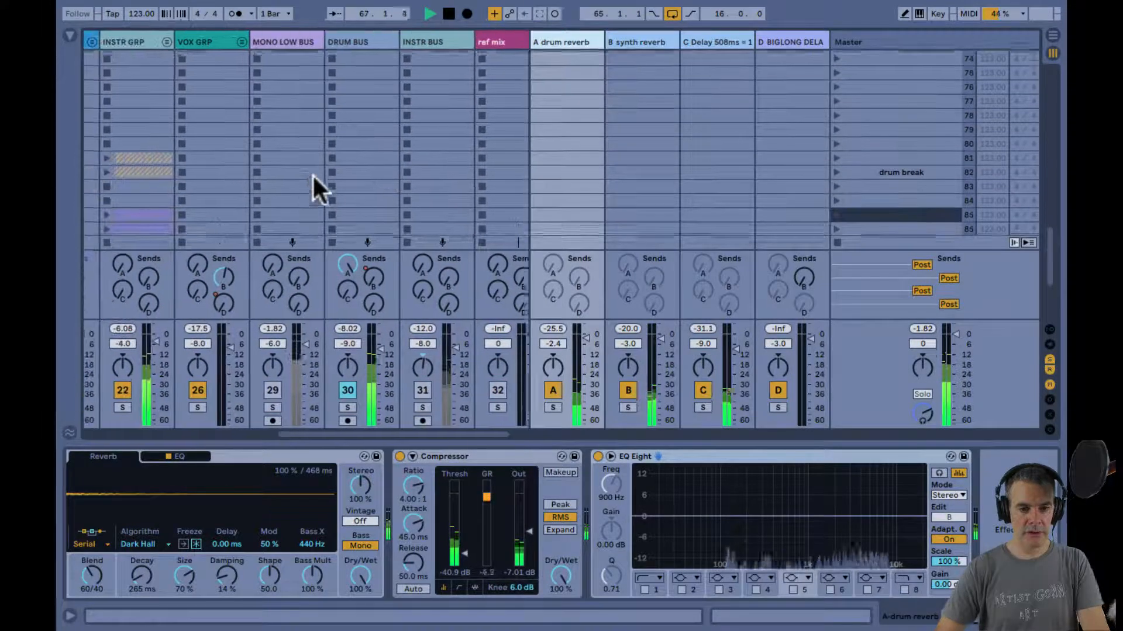
key("ctrl+alt+i")
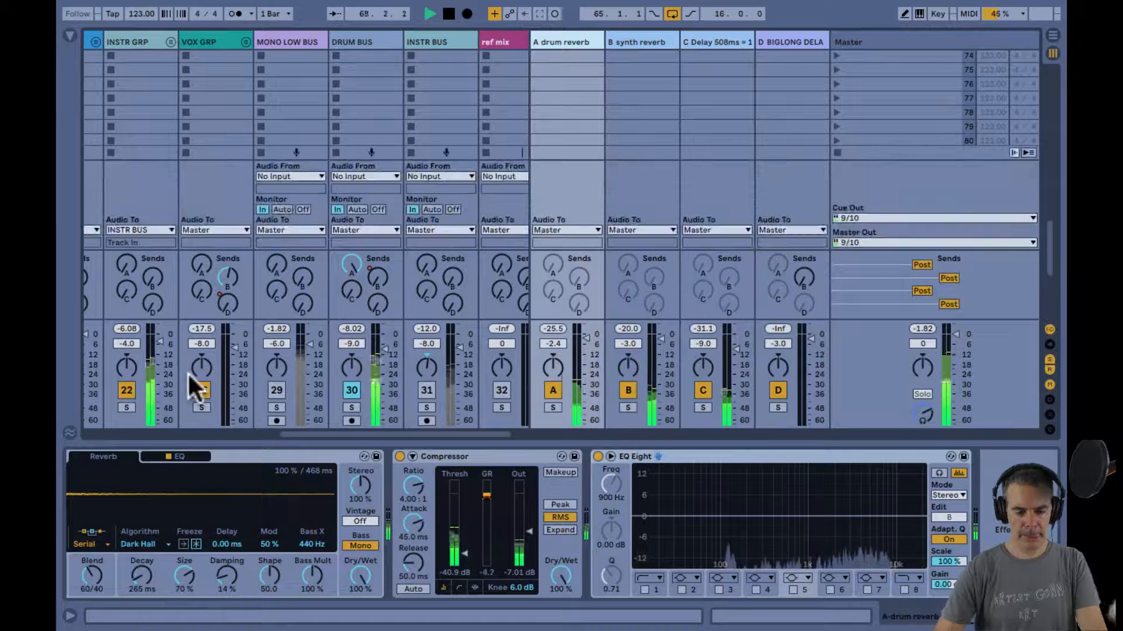
key("ctrl+alt+i")
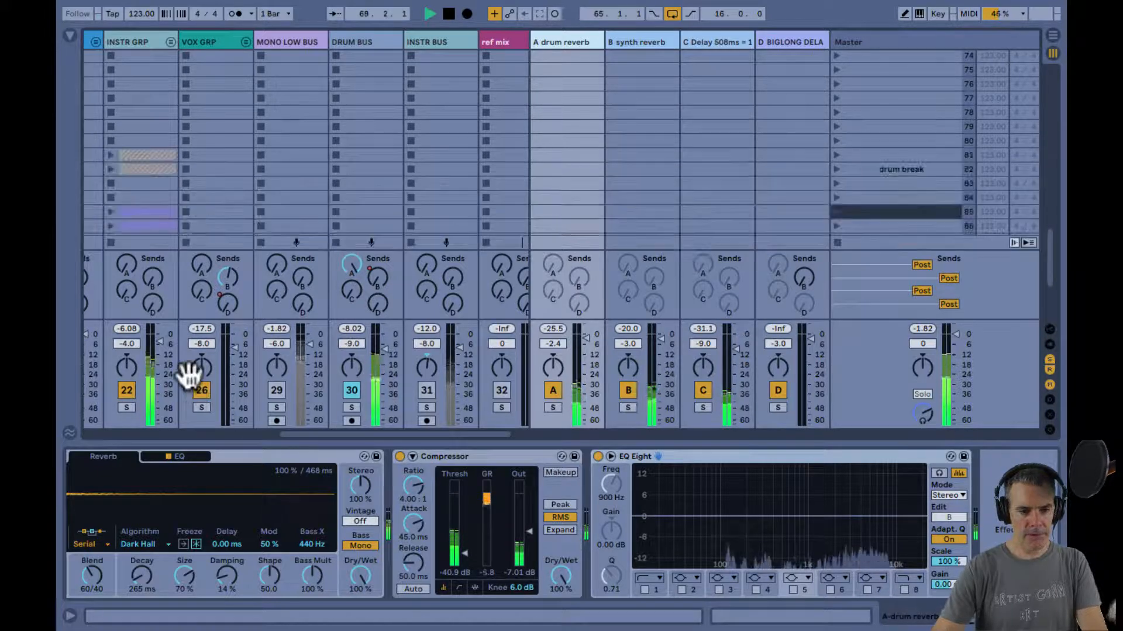
Deactivate VOX GRP and the four return tracks: A drum reverb, B synth reverb, C Delay and D BIGLONG DELA.
left_click(201, 390)
scroll(269, 223, "left", 2)
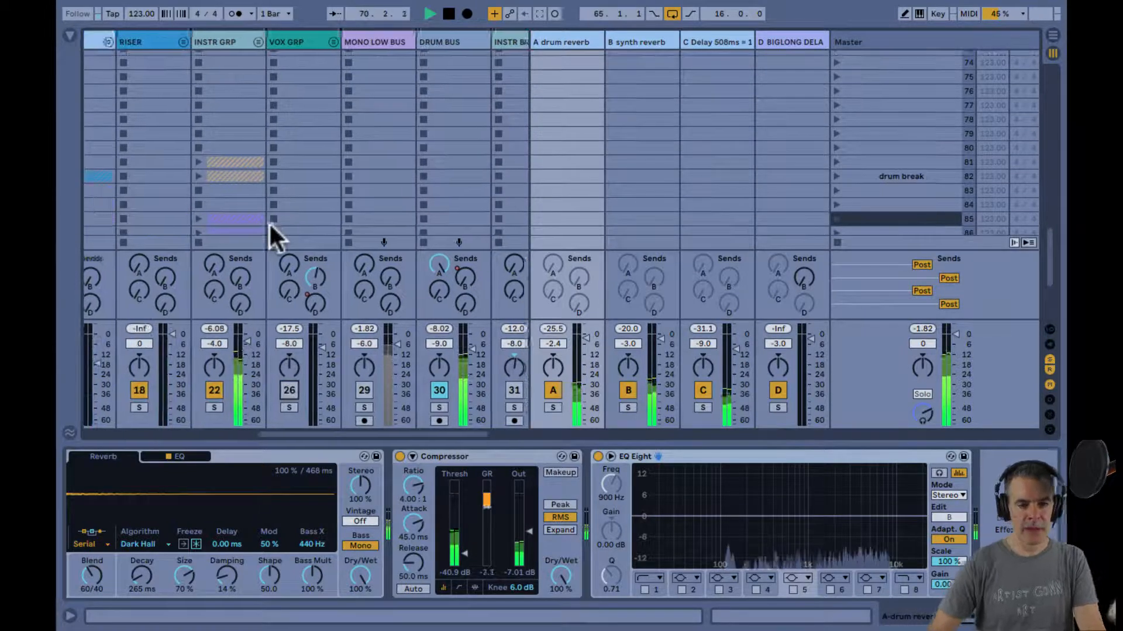
scroll(269, 223, "right", 2)
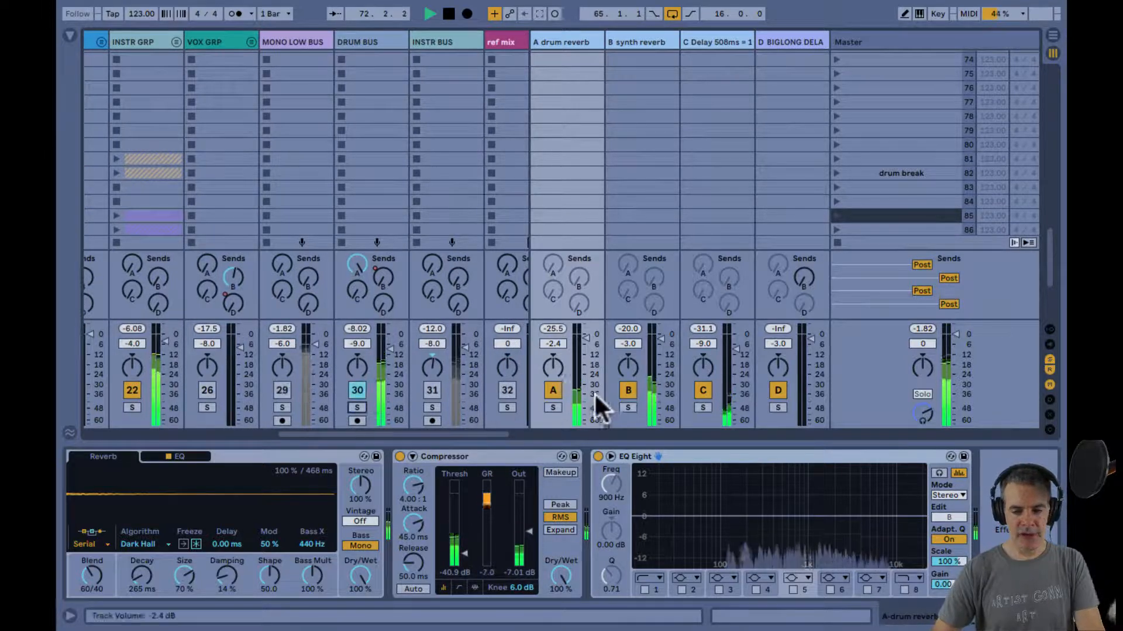
left_click(626, 390)
left_click(702, 390)
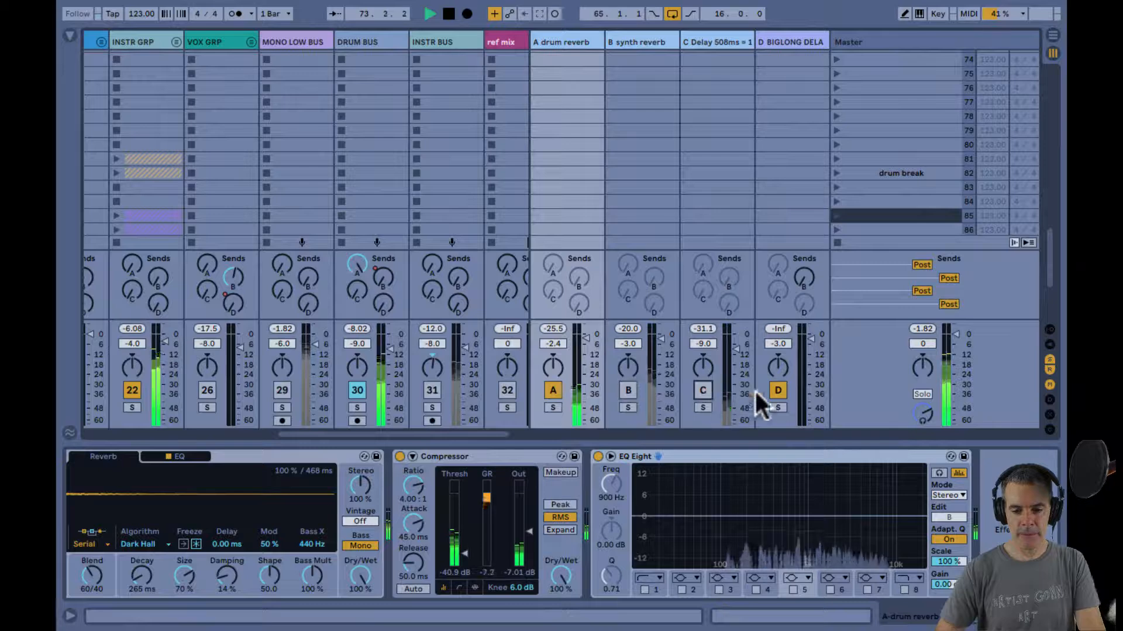
left_click(778, 390)
left_click(553, 390)
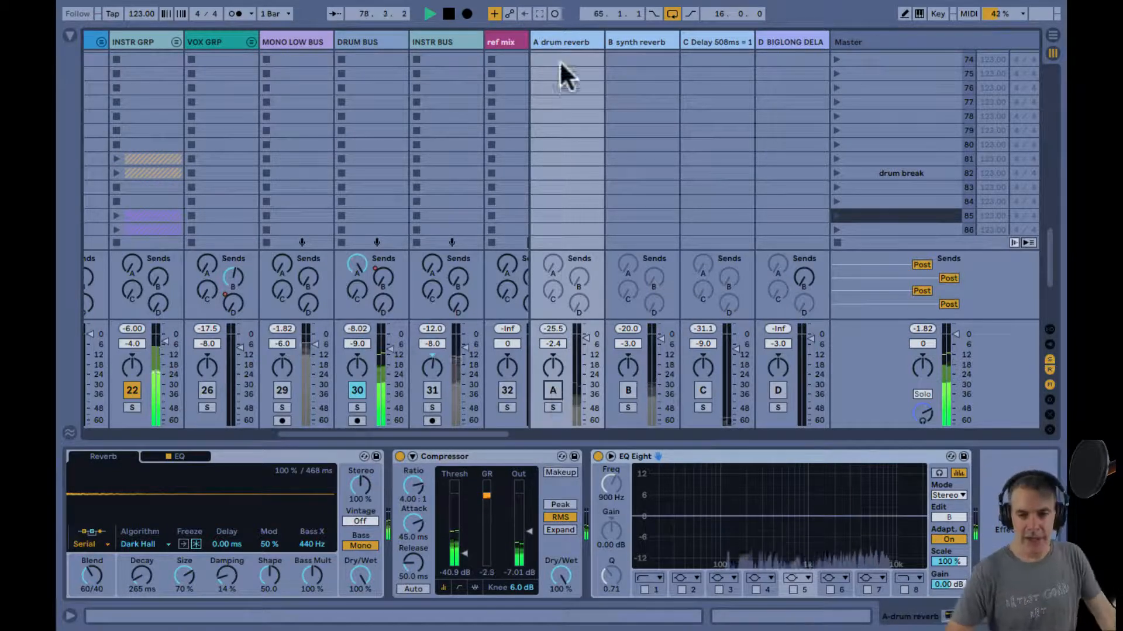
In the EQ of A drum reverb's Hybrid Reverb, set the low cut to 20.0 Hz with an 18 dB slope.
scroll(506, 495, "left", 3)
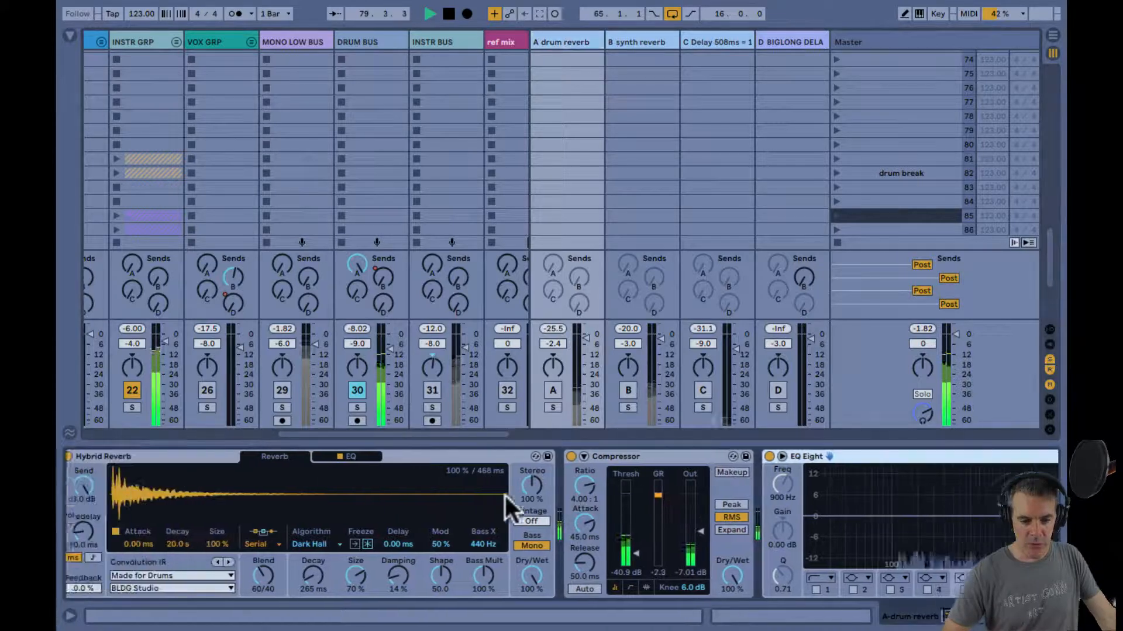
left_click(371, 460)
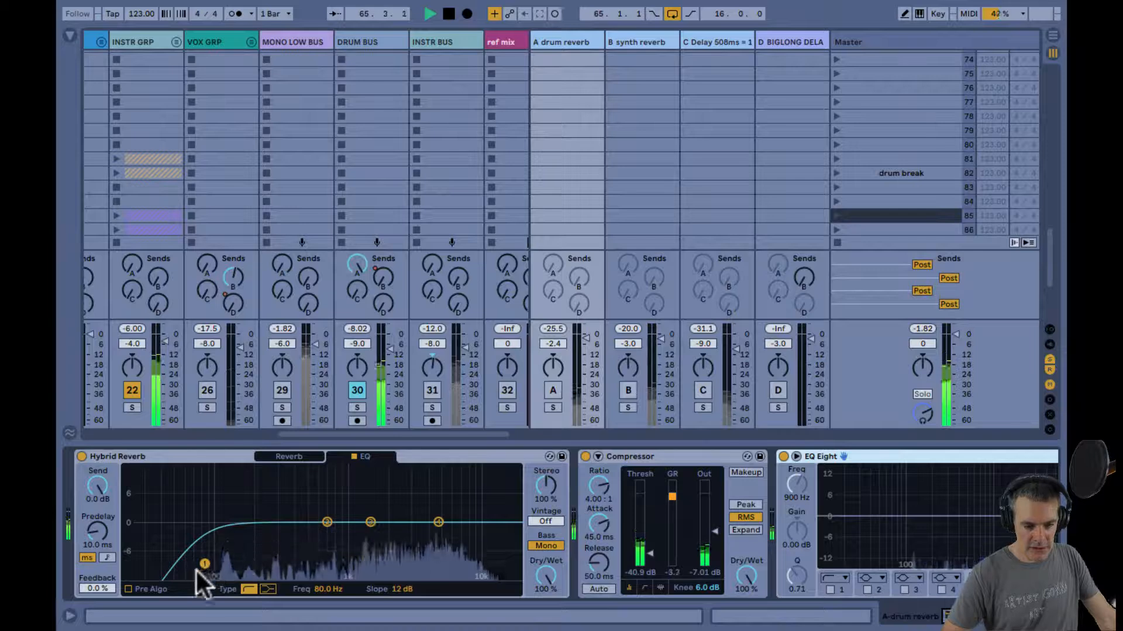
left_click_drag(200, 563, 124, 553)
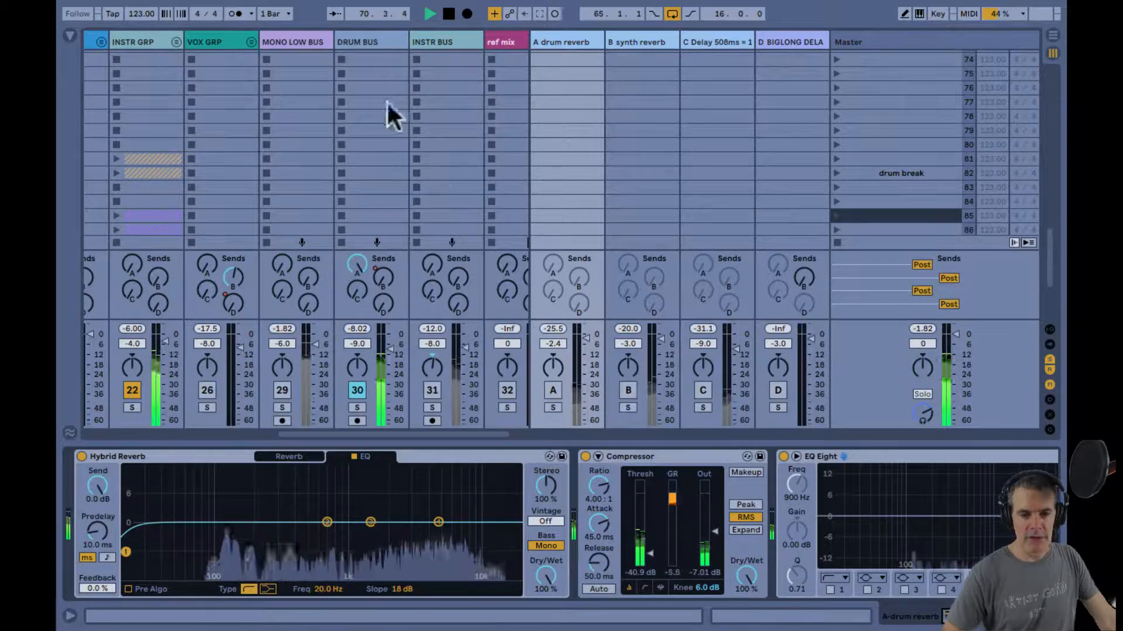
Unfold DRUM BUS's Auto Filter, set the rack's HPF FREQ to 44.5 Hz, and collapse the Auto Filter.
left_click(356, 39)
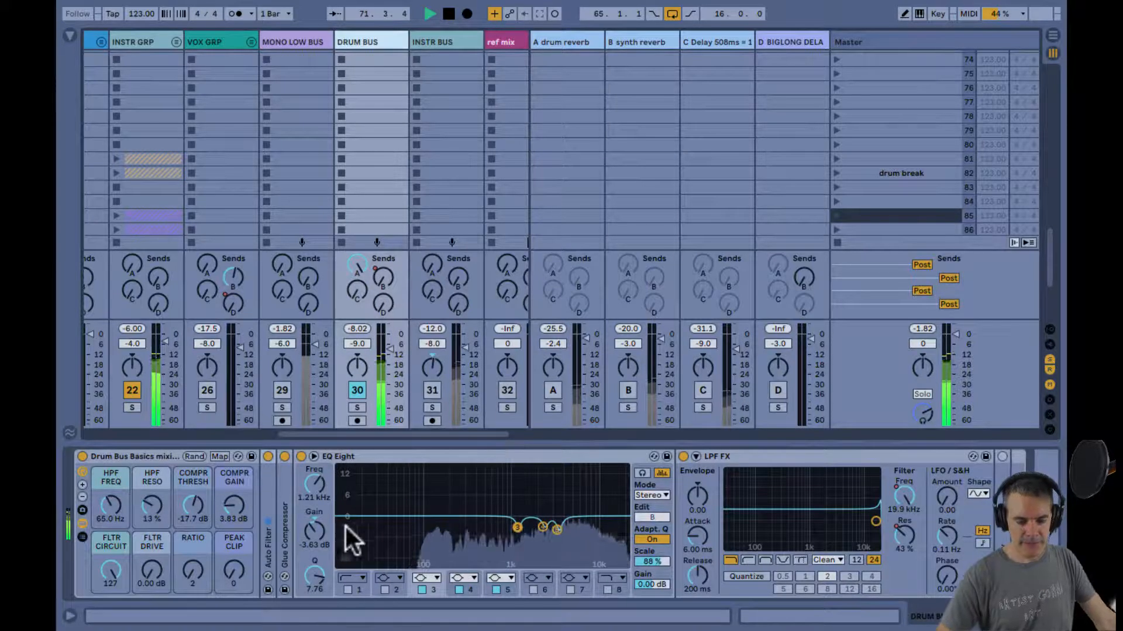
double_click(264, 527)
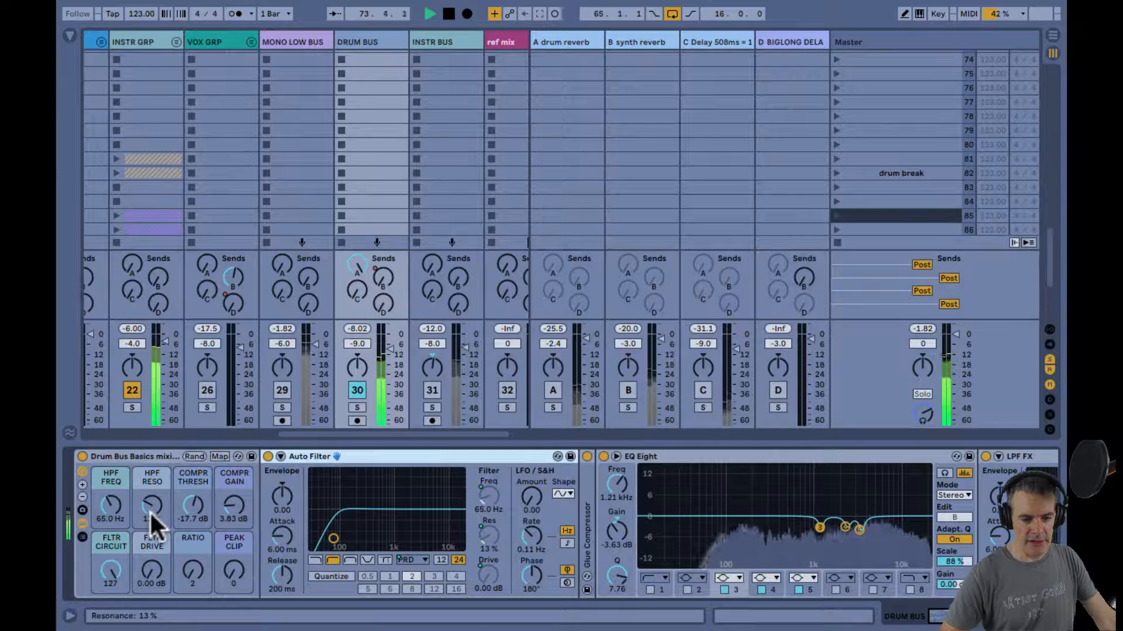
left_click(114, 454)
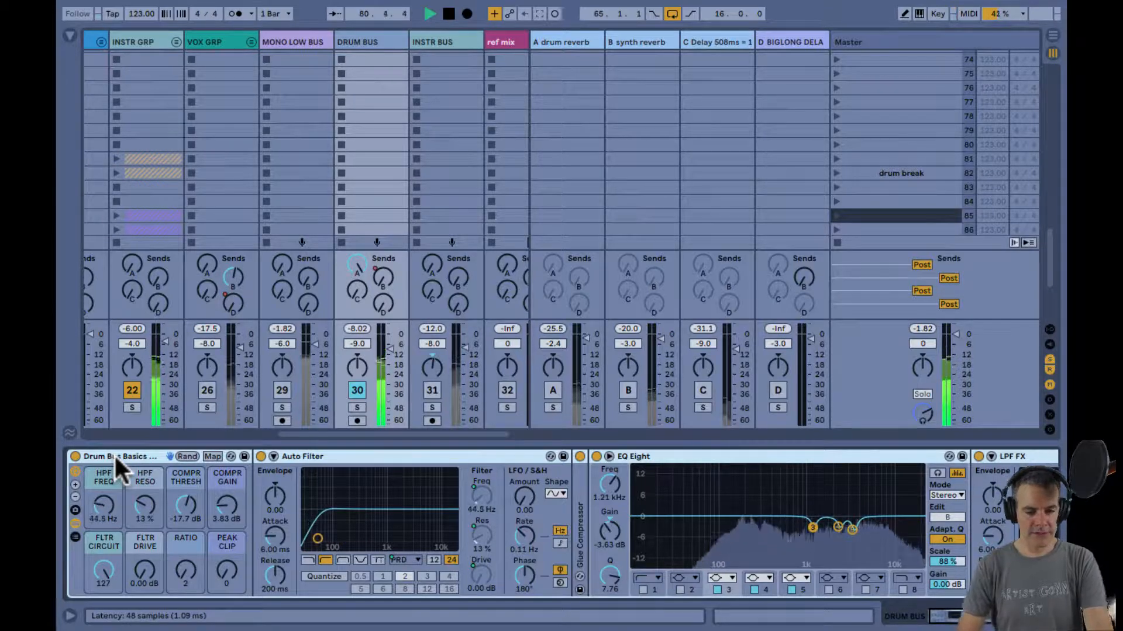
double_click(374, 456)
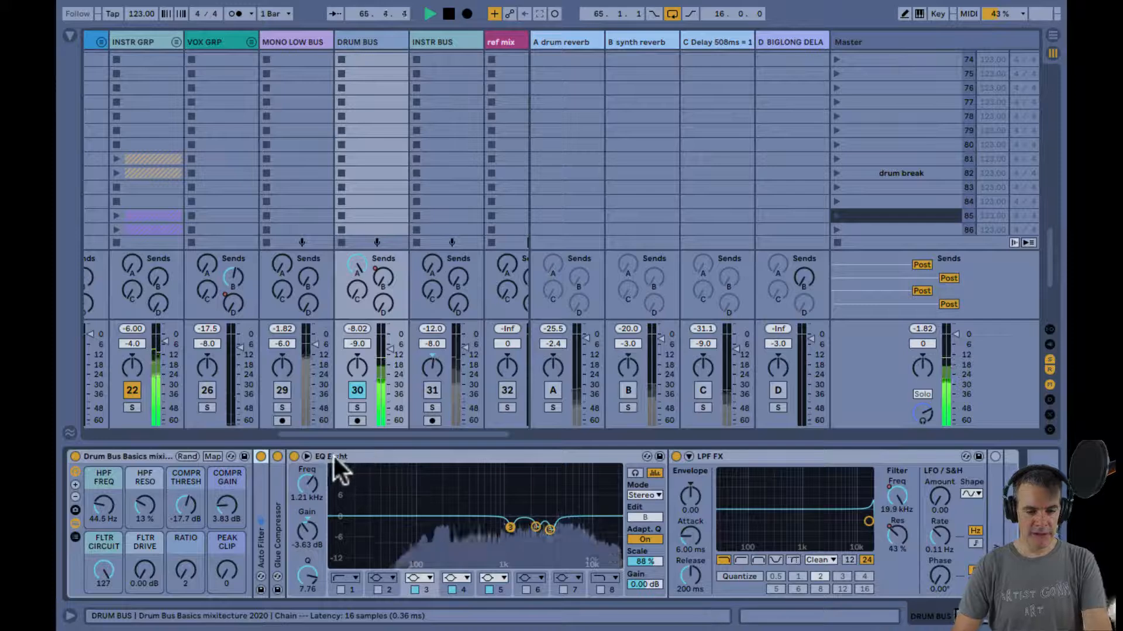
Enlarge DRUM BUS's EQ Eight and set bands 2 to 5 to -1.99, -3.63, -4.57 and -3.87 dB, with band 2 at 593 Hz.
double_click(370, 493)
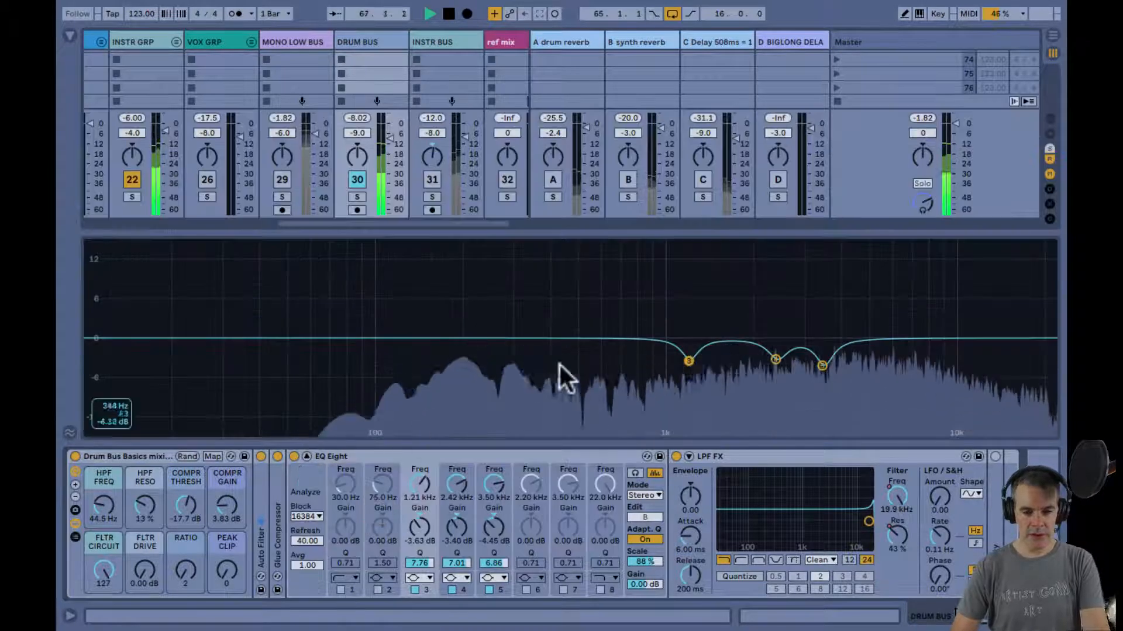
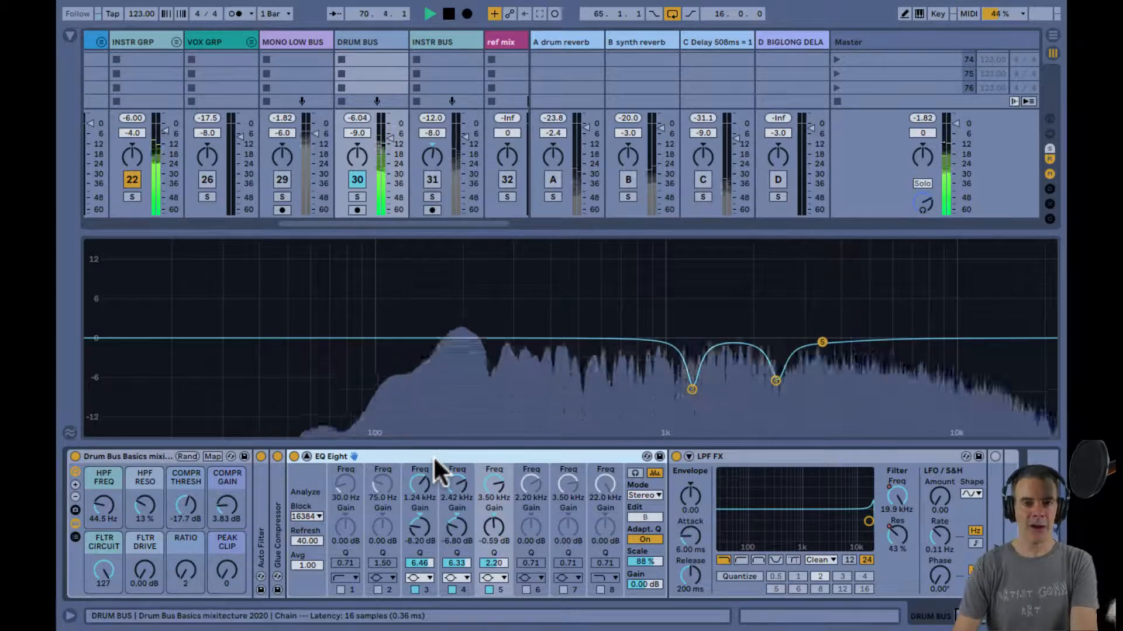
key("space")
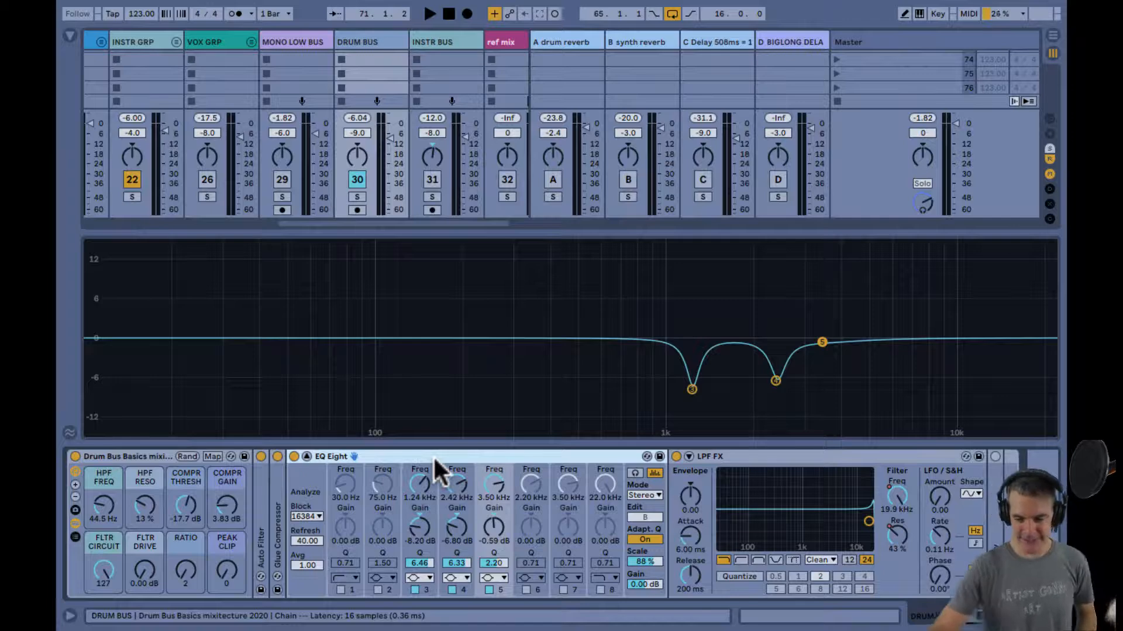
key("space")
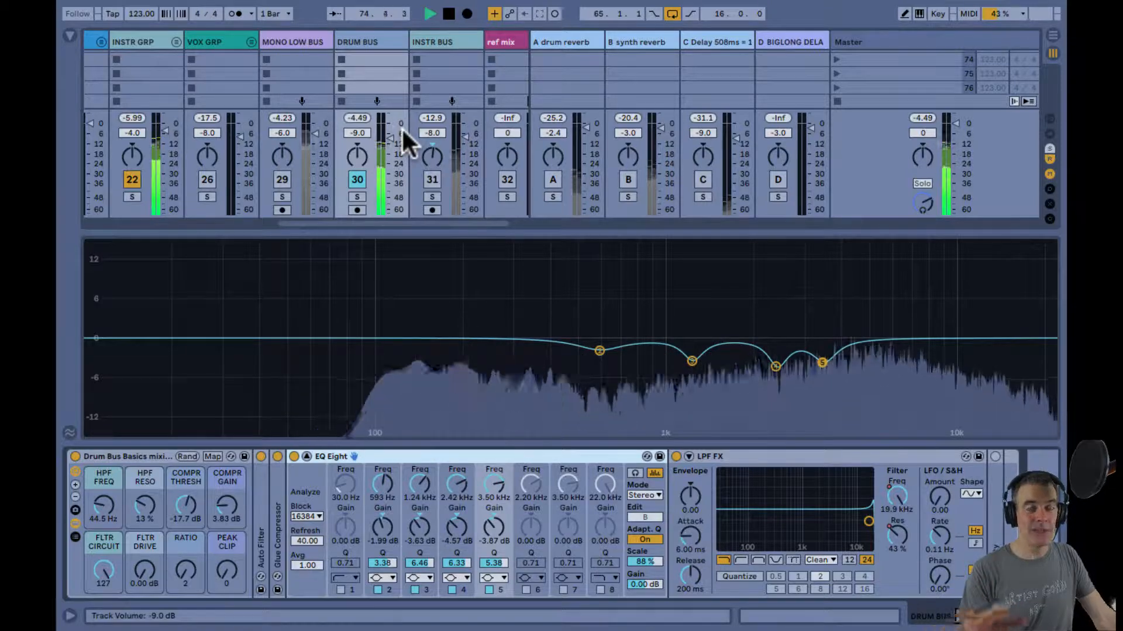
Reactivate MONO LOW BUS and INSTR BUS to hear the drums against the bass and instruments.
left_click(279, 179)
left_click(430, 178)
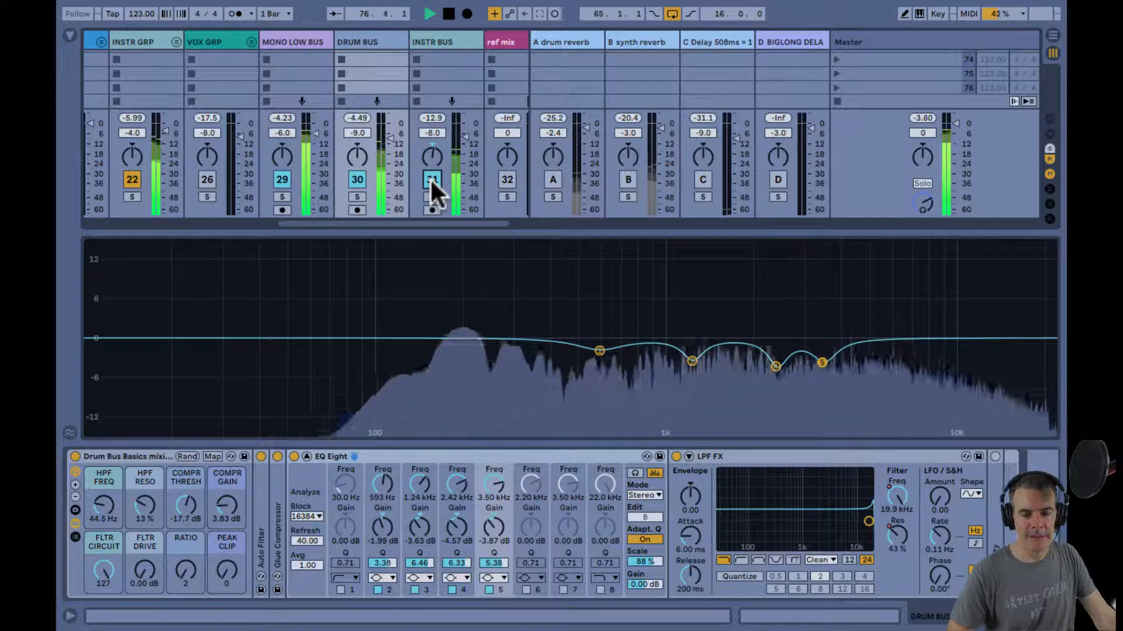
Reactivate the A drum reverb return and briefly bypass DRUM BUS's EQ Eight to compare the sound with and without it.
left_click(552, 180)
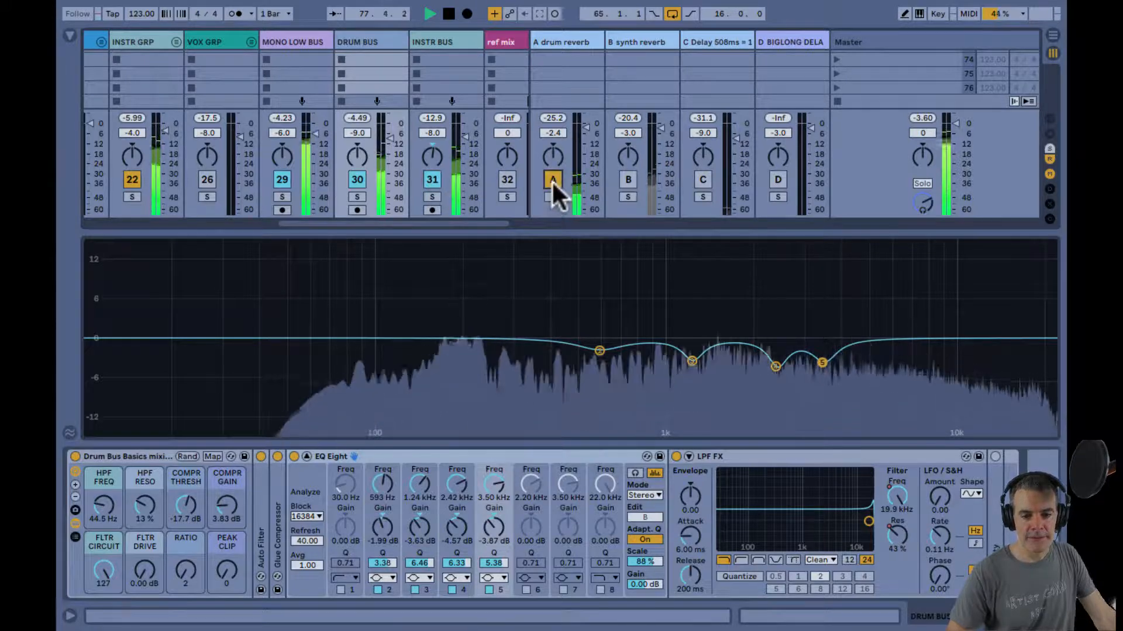
left_click(293, 456)
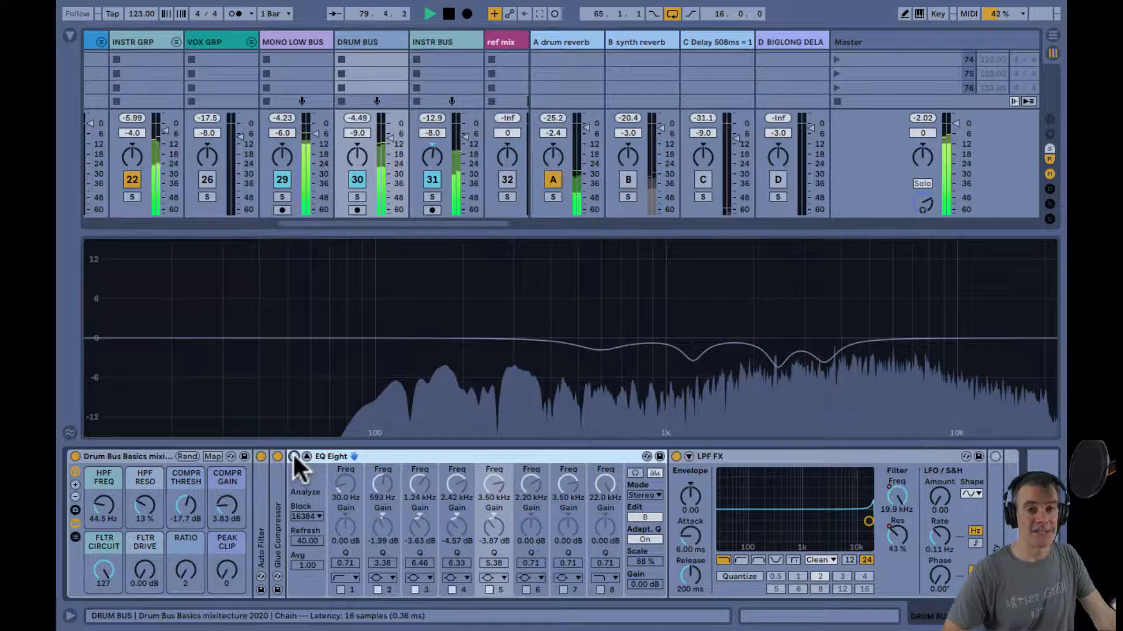
left_click(293, 456)
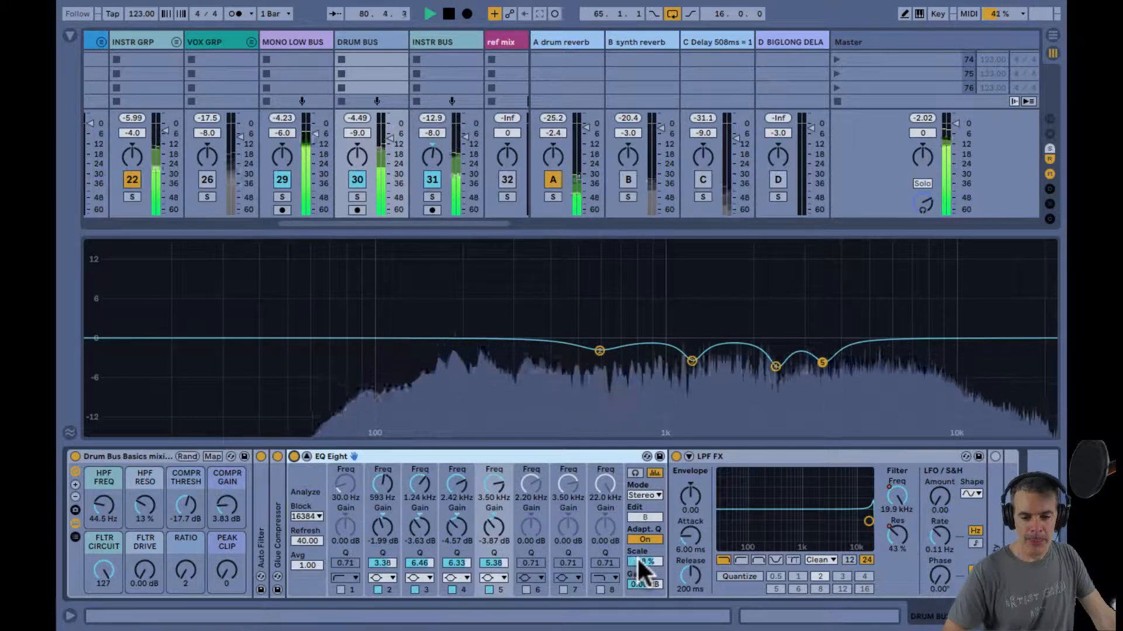
Solo DRUM BUS and, after trying its EQ Eight's scale at -178 %, set the scale to 97 %.
mouse_move(637, 557)
left_mouse_down()
mouse_move(637, 545)
mouse_move(639, 563)
left_mouse_up()
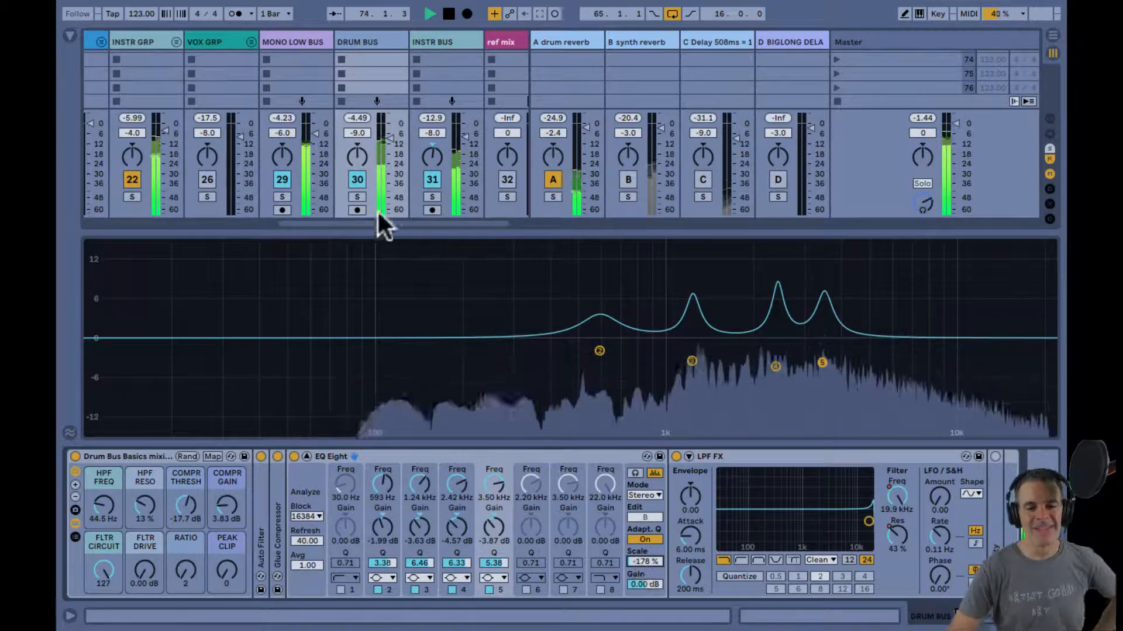
left_click(357, 197)
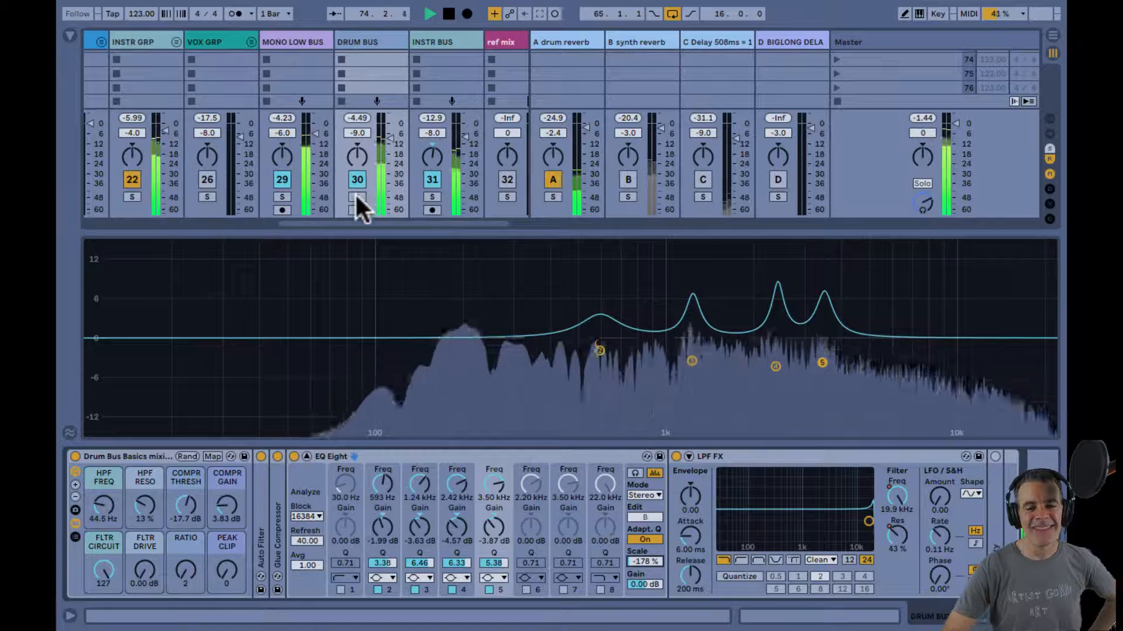
left_click(637, 560)
key("Delete")
left_click_drag(638, 556, 637, 562)
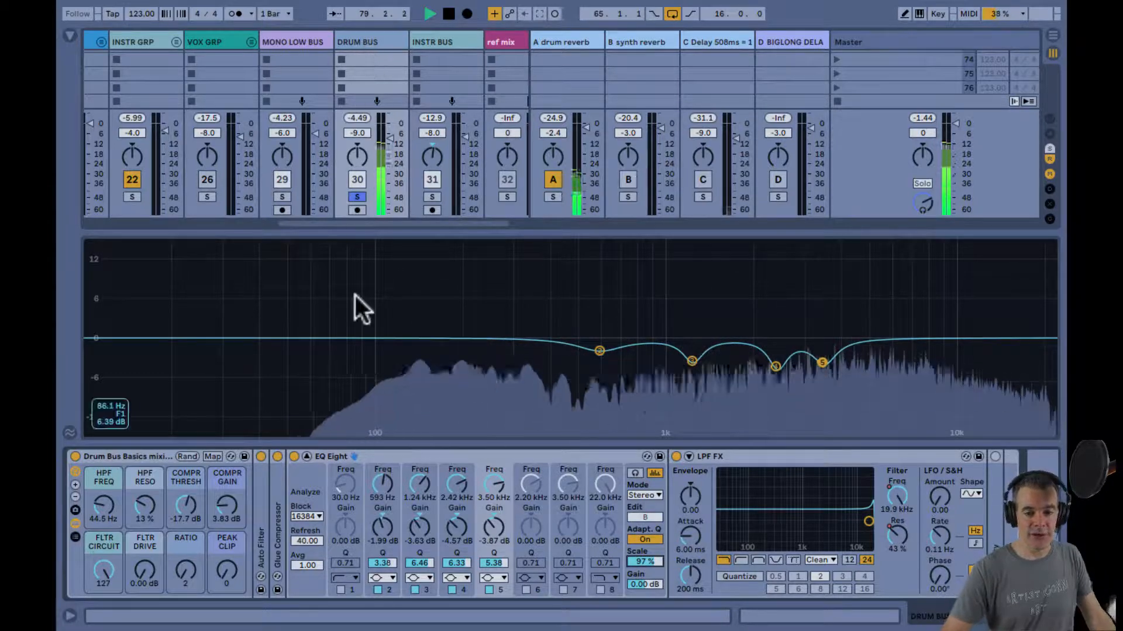
key("space")
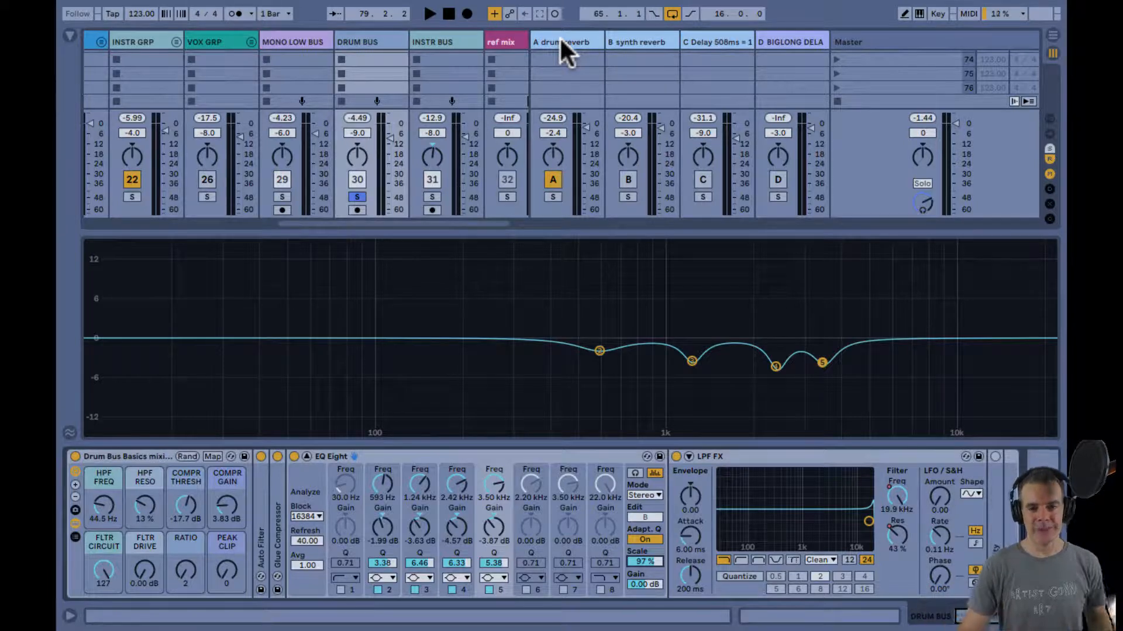
Play the soloed drums, set A drum reverb's volume to -2.0 dB, and restore DRUM BUS's EQ Eight to its compact display.
key("space")
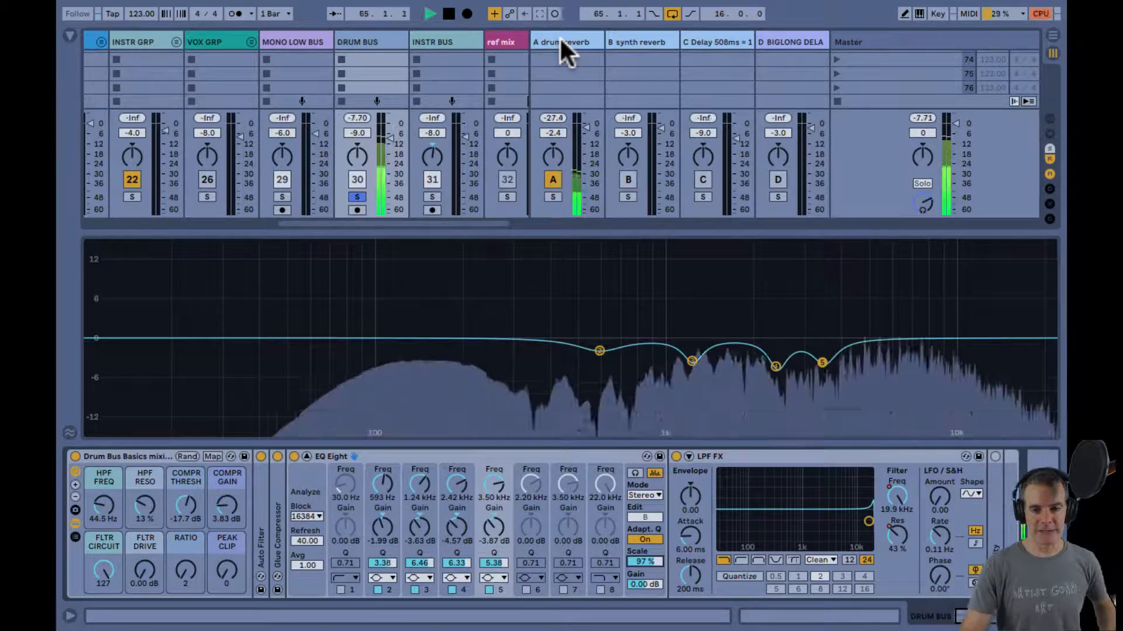
left_click_drag(591, 124, 585, 122)
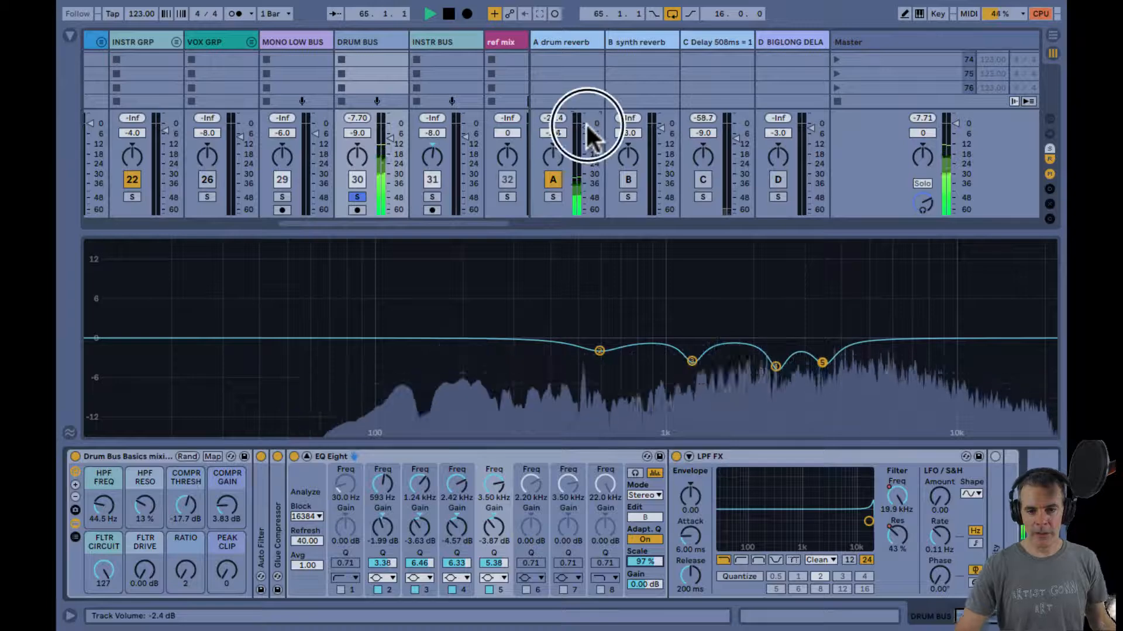
left_click(567, 41)
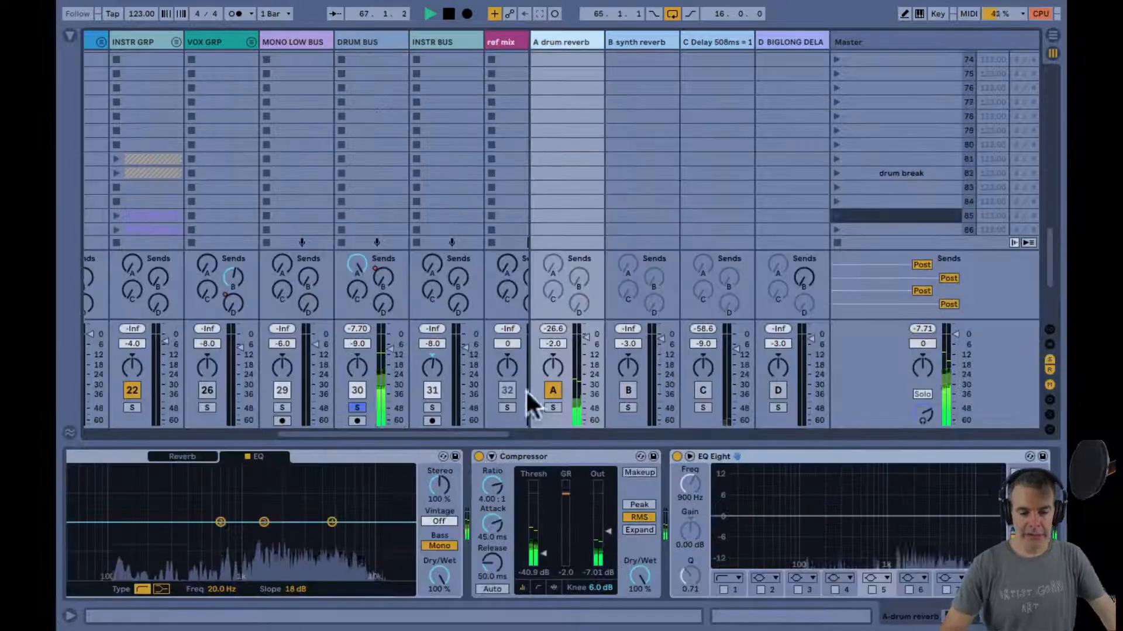
left_click(366, 39)
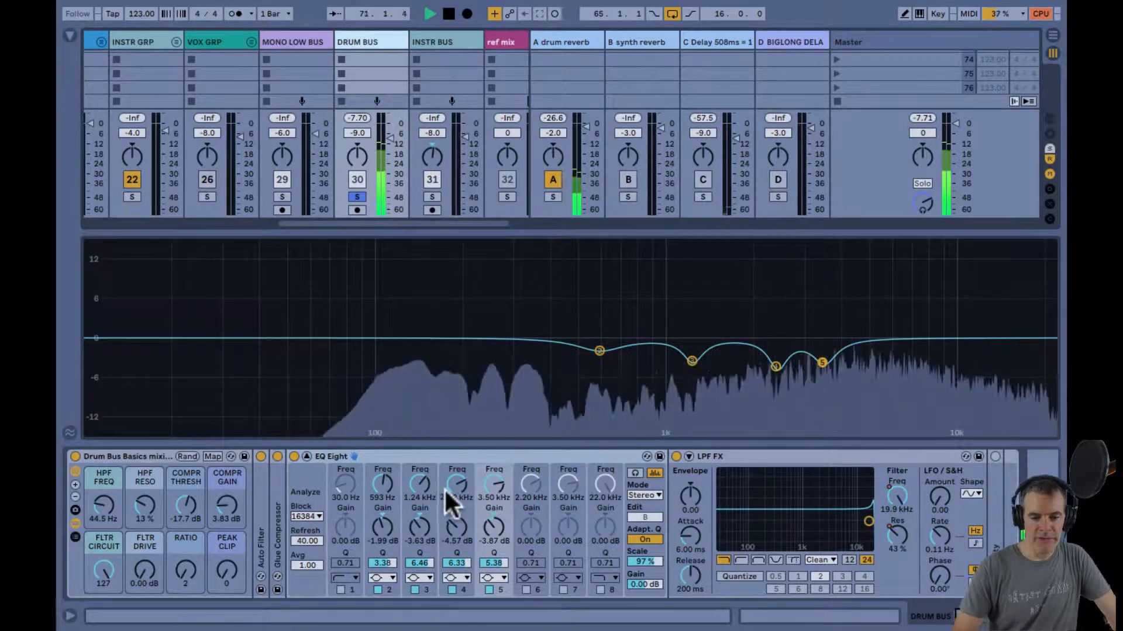
double_click(587, 288)
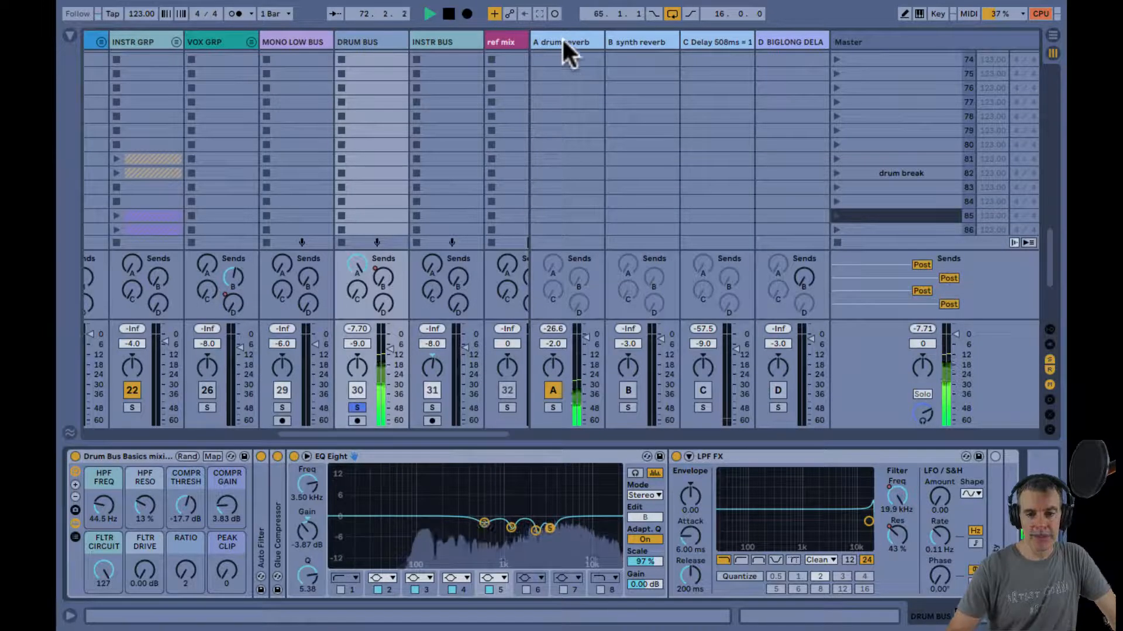
In A drum reverb's Hybrid Reverb, sweep the 24 dB low cut to 7.87 kHz and 2.85 kHz, with the return's volume at 4.6 dB.
left_click(562, 41)
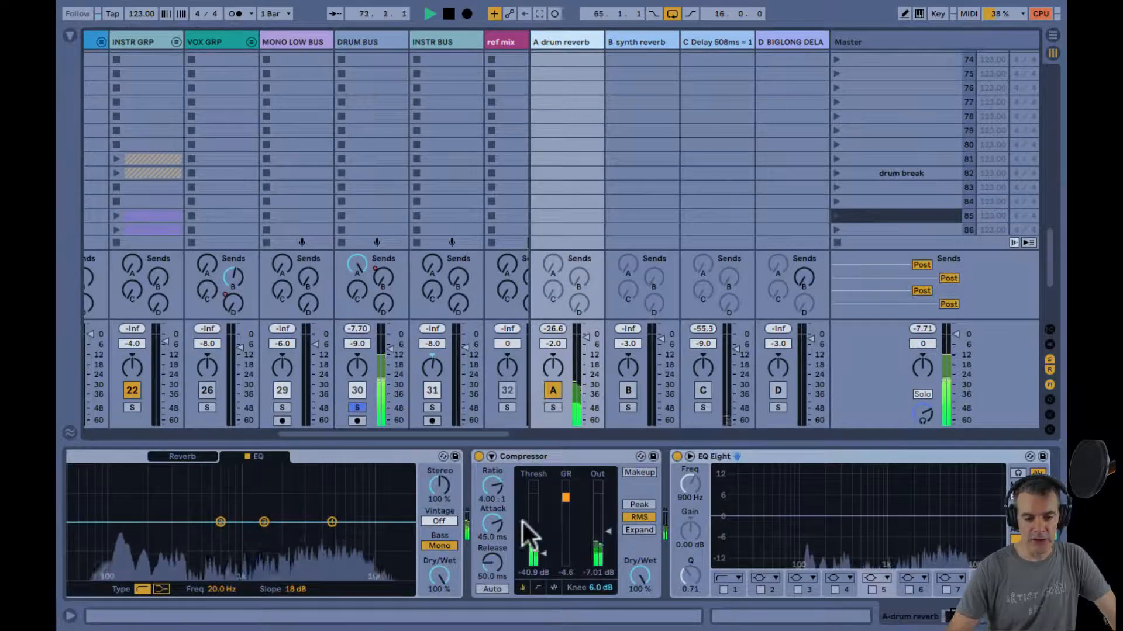
scroll(357, 540, "up", 3)
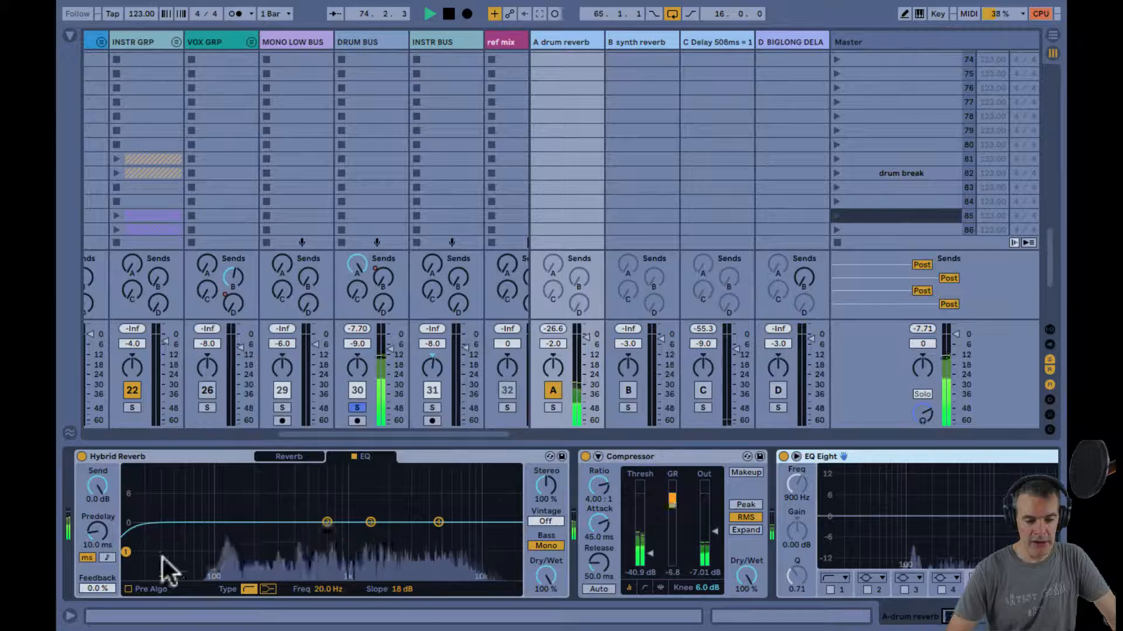
left_click_drag(123, 553, 450, 547)
left_click_drag(586, 340, 585, 327)
left_click_drag(447, 552, 464, 540)
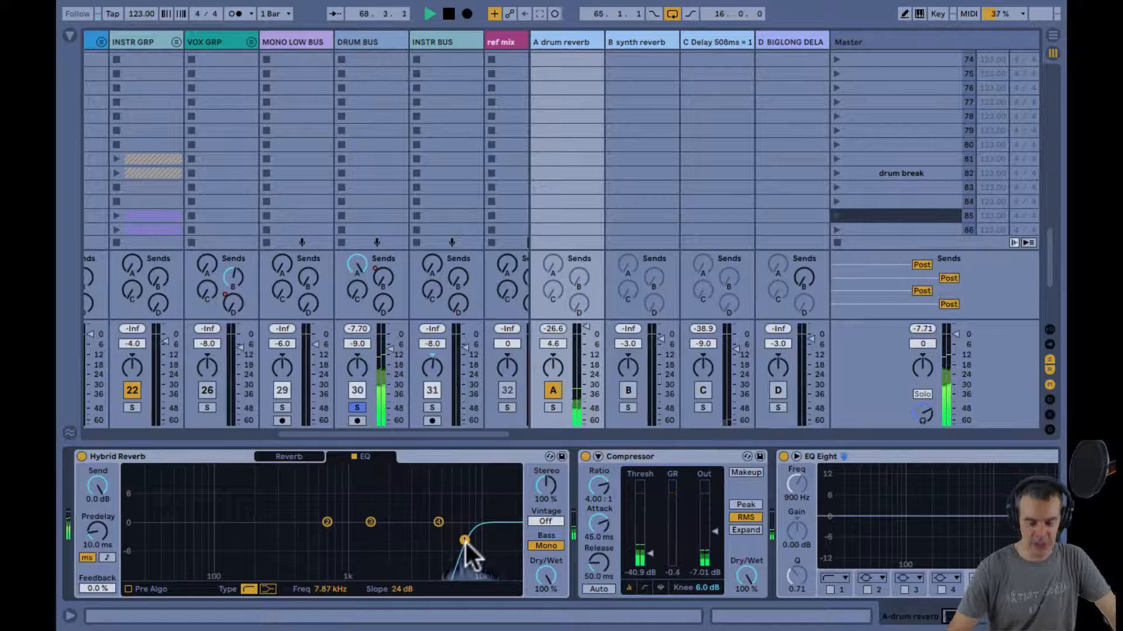
left_click_drag(466, 542, 407, 540)
Set A drum reverb's volume to 1.0 dB and lower the Hybrid Reverb's low cut to just above 100 Hz.
left_click(583, 345)
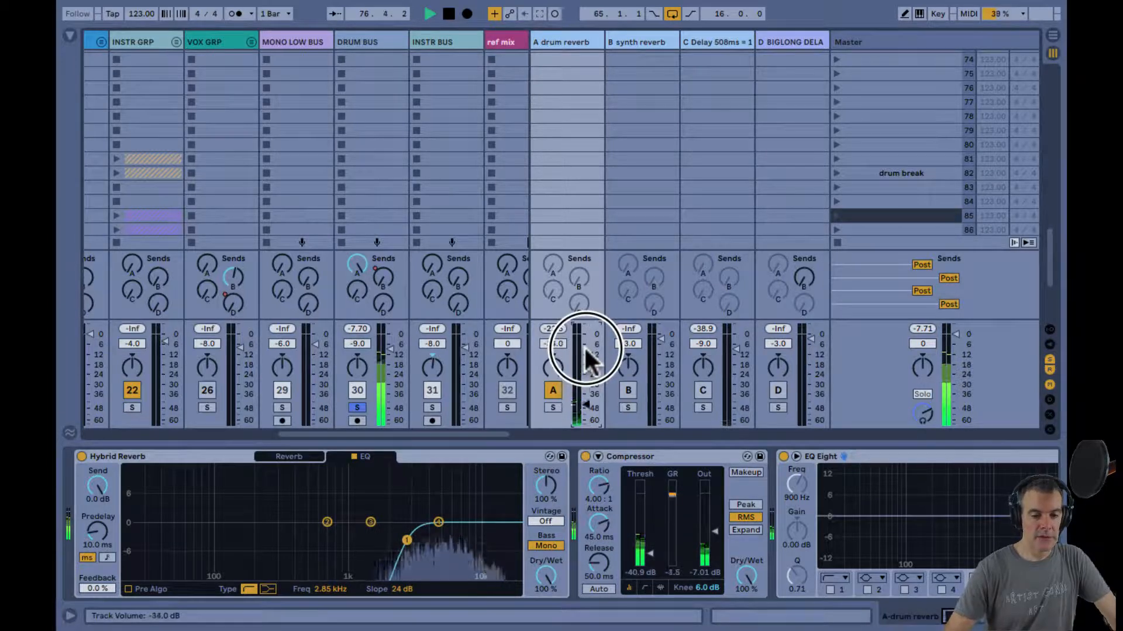
left_click_drag(584, 345, 583, 345)
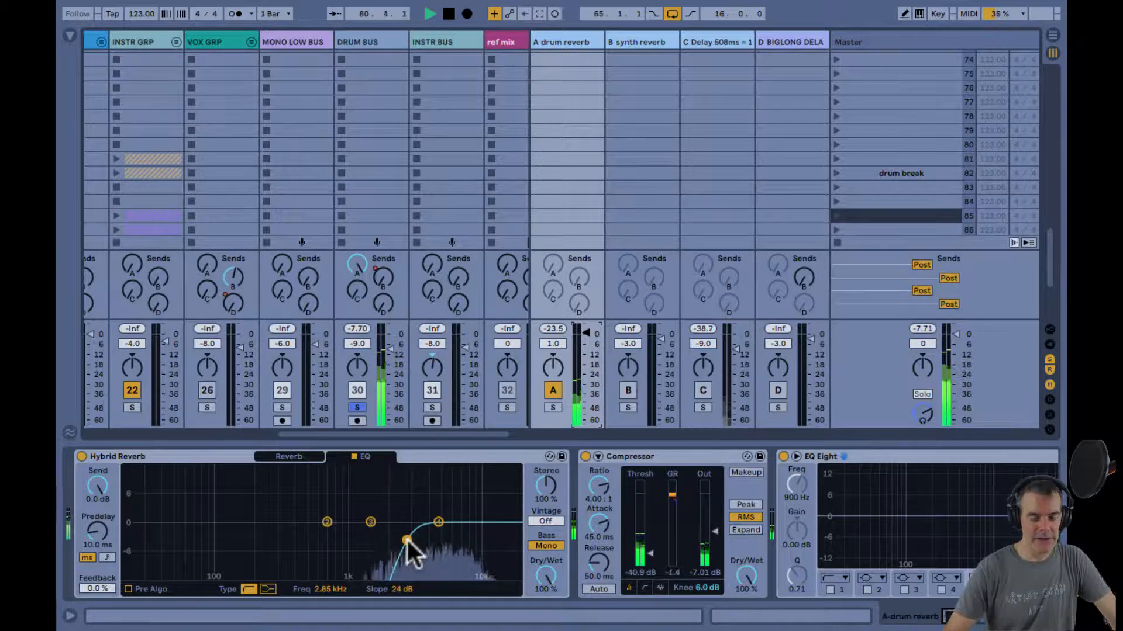
left_click_drag(406, 538, 226, 539)
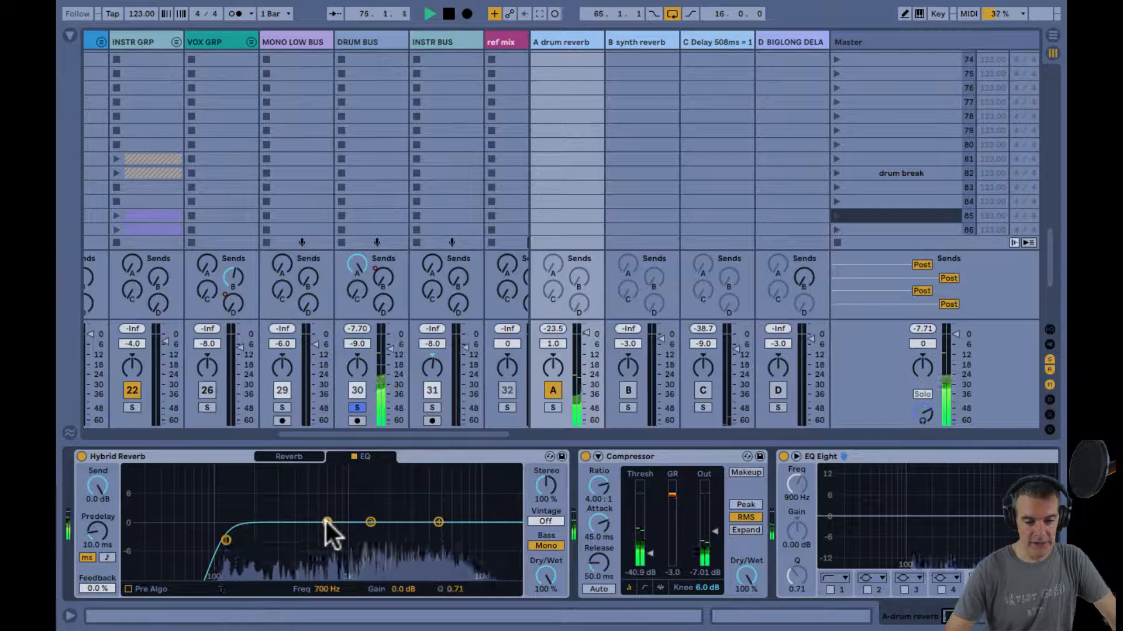
Sweep a boosted band 2 in the Hybrid Reverb's EQ, then cut it by -5.3 dB at 529 Hz with a Q of 3.69.
left_click_drag(326, 522, 338, 492)
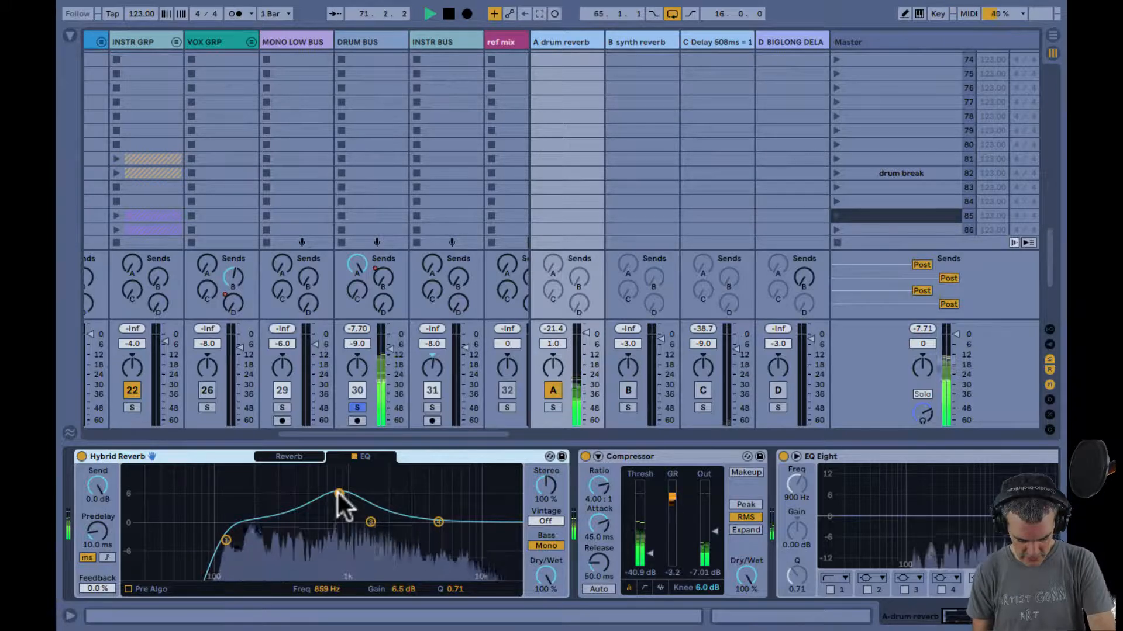
left_click_drag(338, 492, 366, 492)
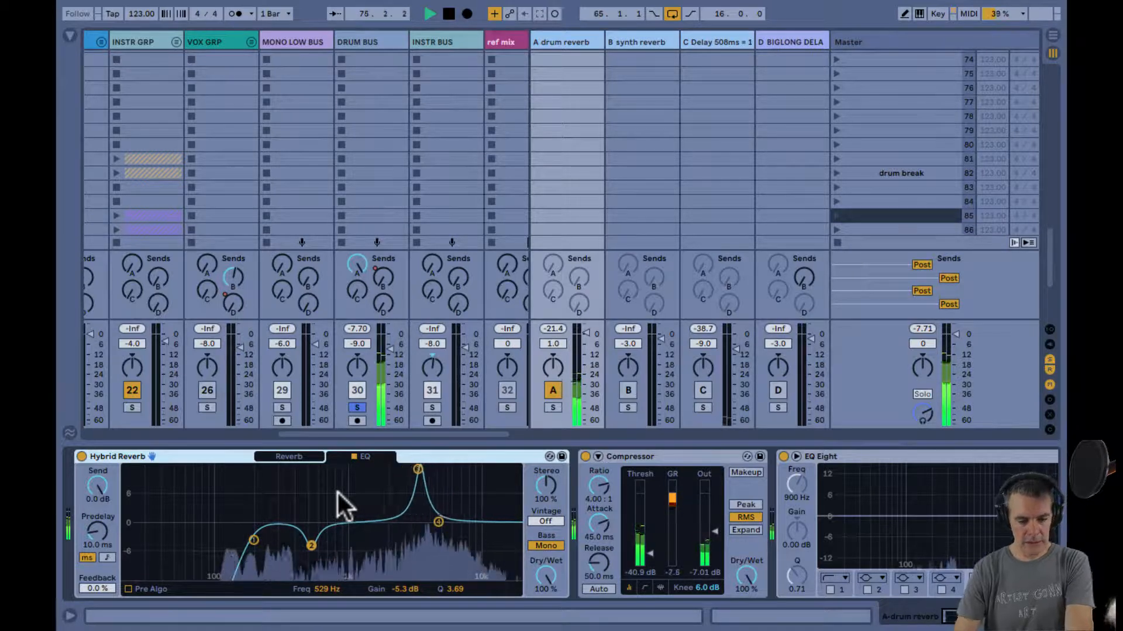
Sweep the boosted band 3 of the Hybrid Reverb's EQ, then cut it to -11 dB at 3.11 kHz with a Q of 3.89.
left_click(415, 469)
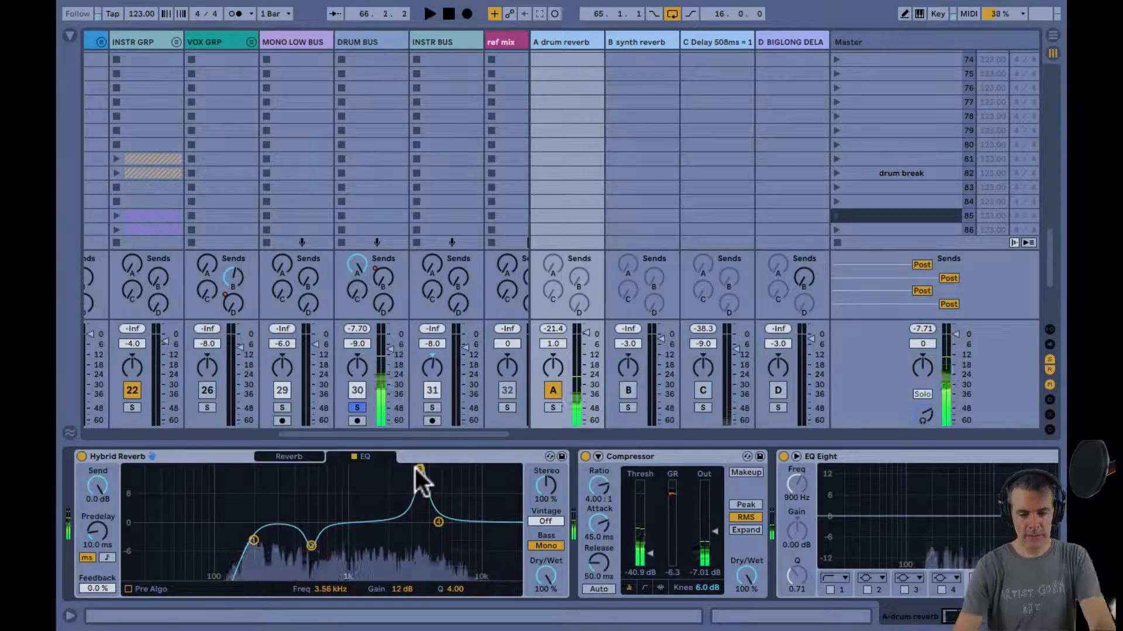
key("space")
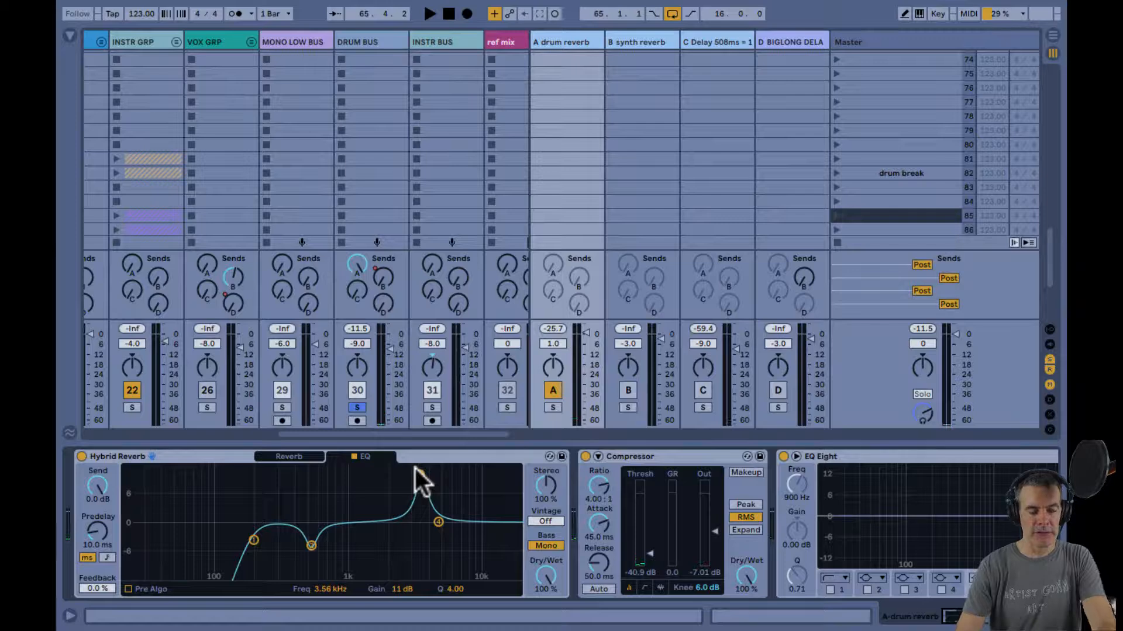
key("space")
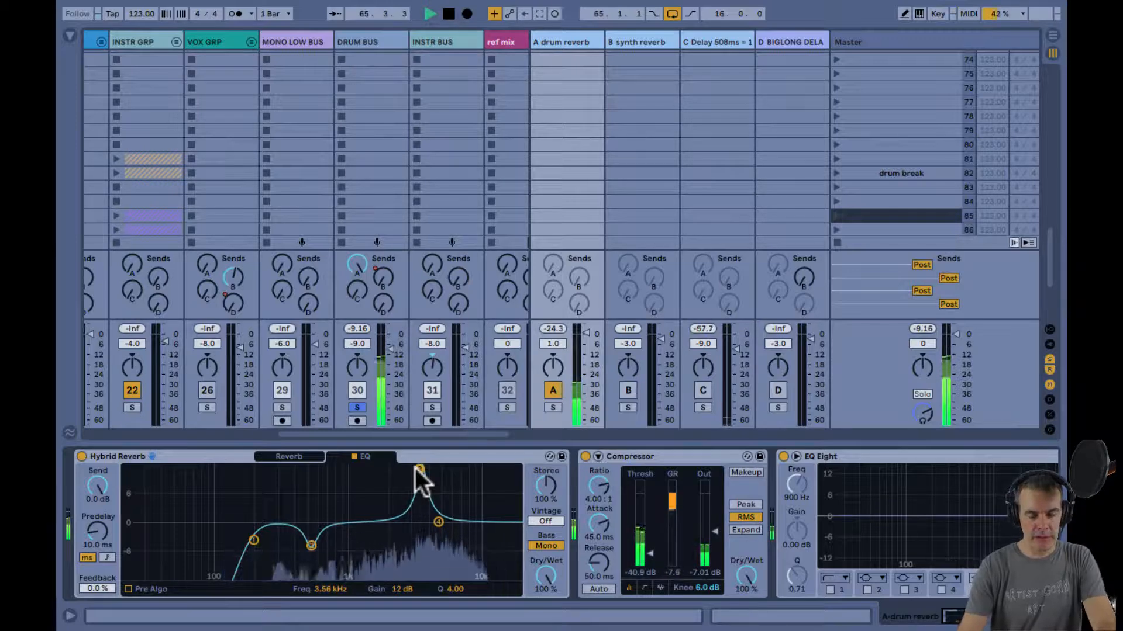
mouse_move(415, 469)
left_mouse_down()
mouse_move(415, 576)
mouse_move(416, 470)
mouse_move(394, 470)
mouse_move(422, 469)
mouse_move(403, 470)
mouse_move(413, 470)
left_mouse_up()
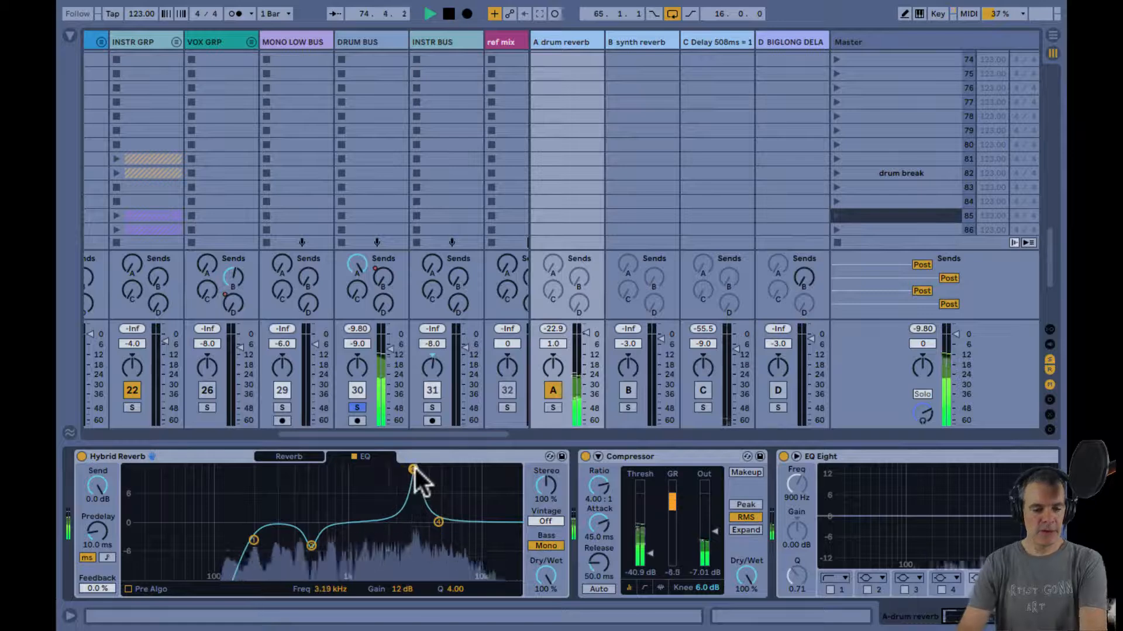
key("space")
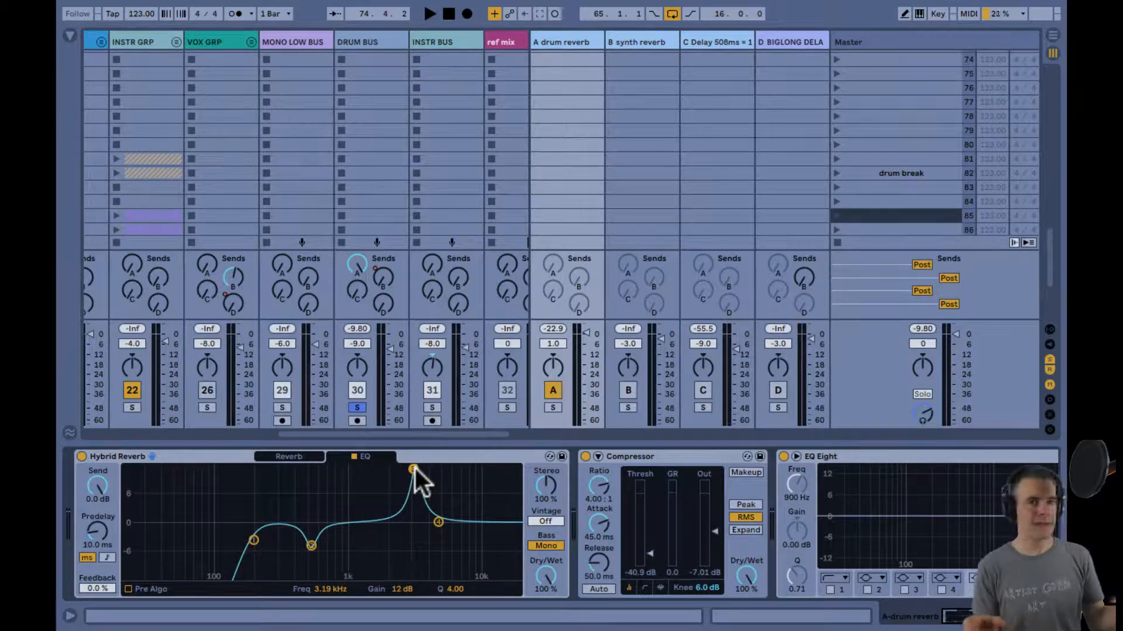
key("space")
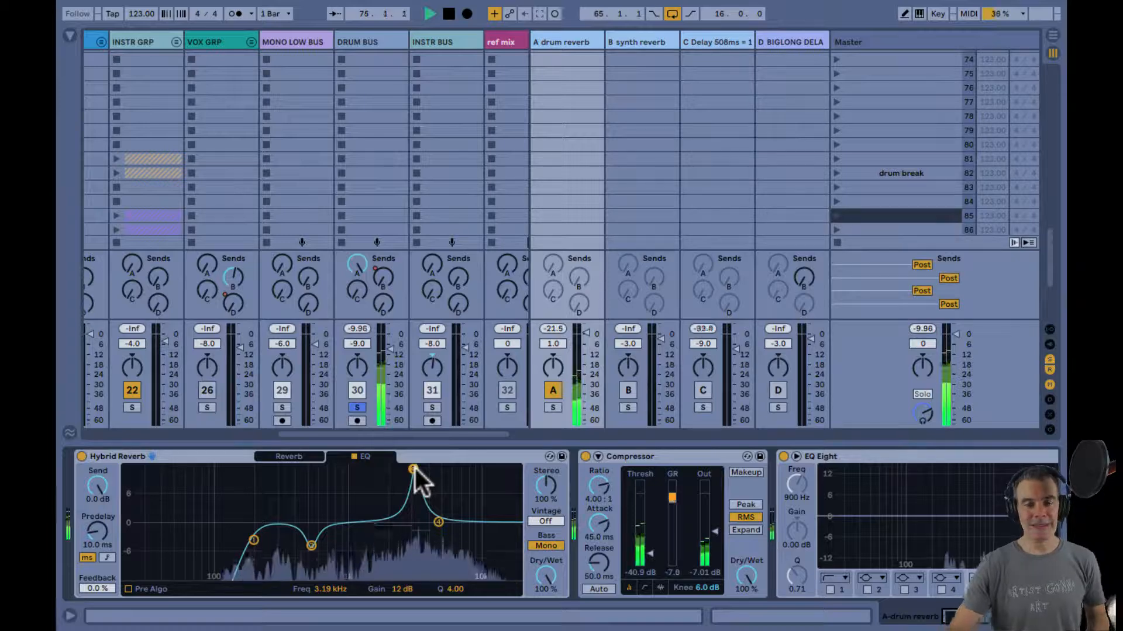
left_click_drag(415, 469, 412, 573)
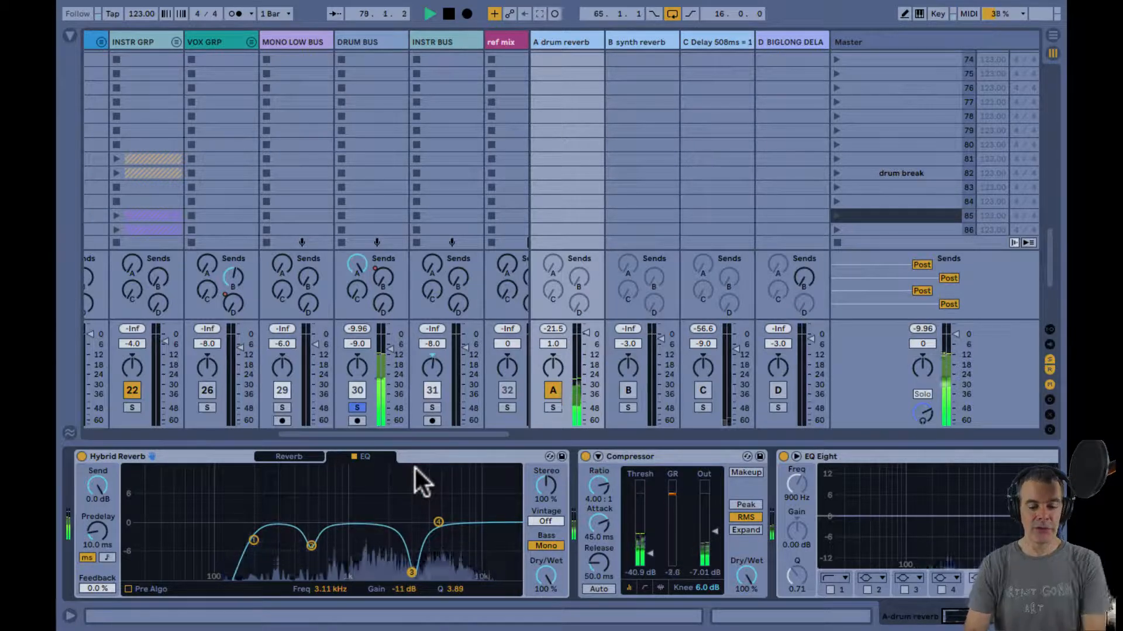
key("space")
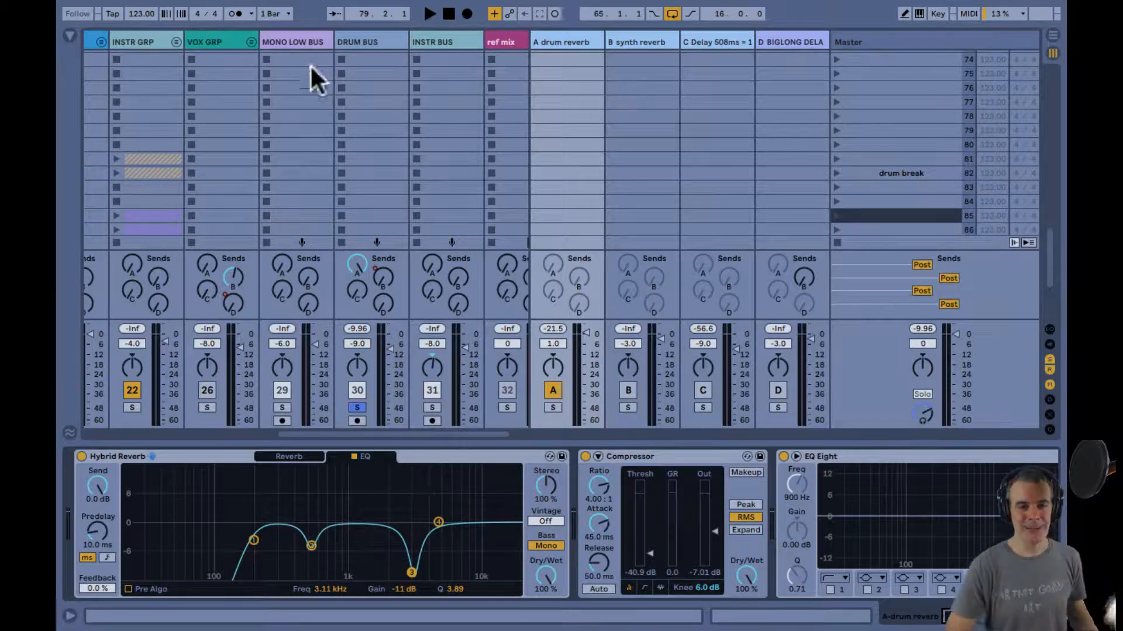
Compare DRUM BUS's EQ Eight curve with the drum reverb's EQ curve and resume playback of the drums.
left_click(367, 41)
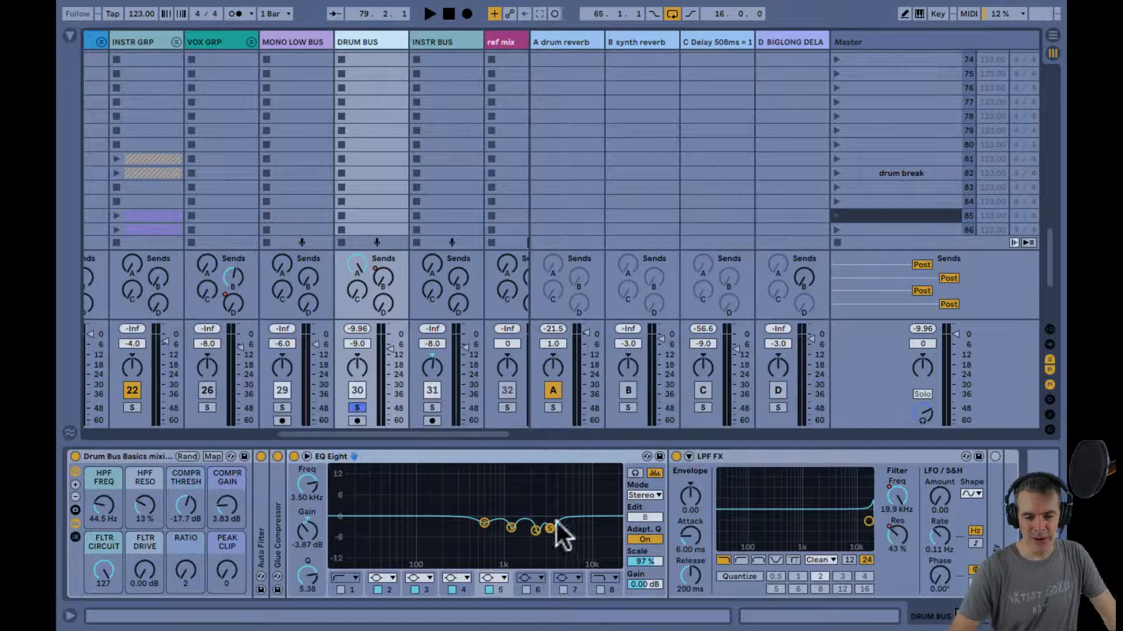
left_click(569, 38)
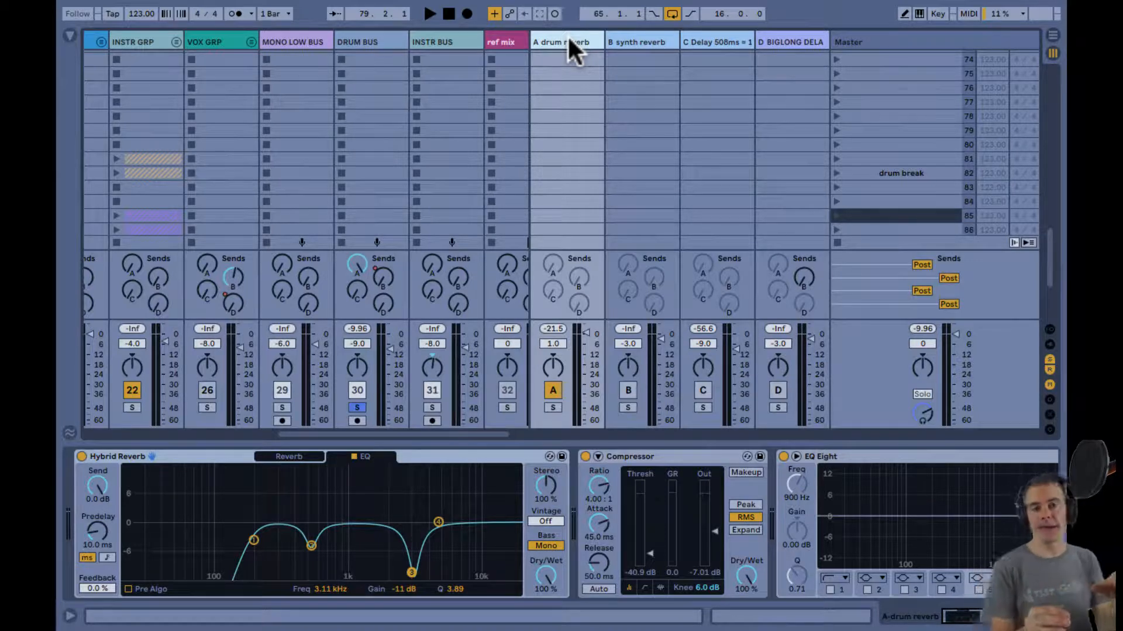
key("space")
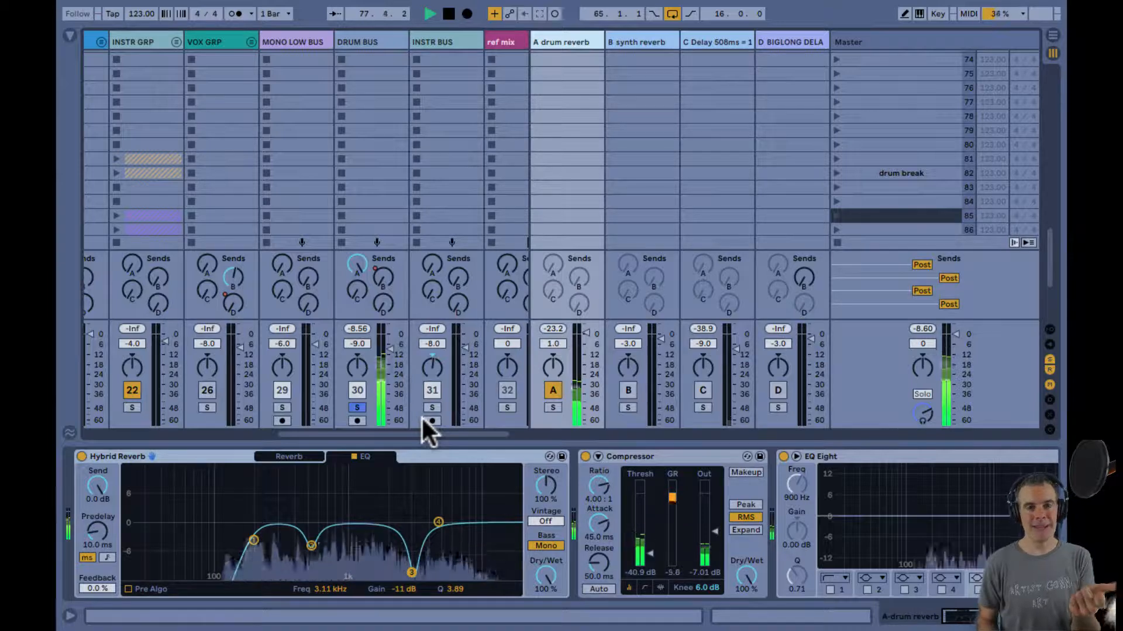
Unsolo DRUM BUS, raise A drum reverb's volume to 6.0 dB, and solo the return briefly to check it against the mix.
left_click(357, 407)
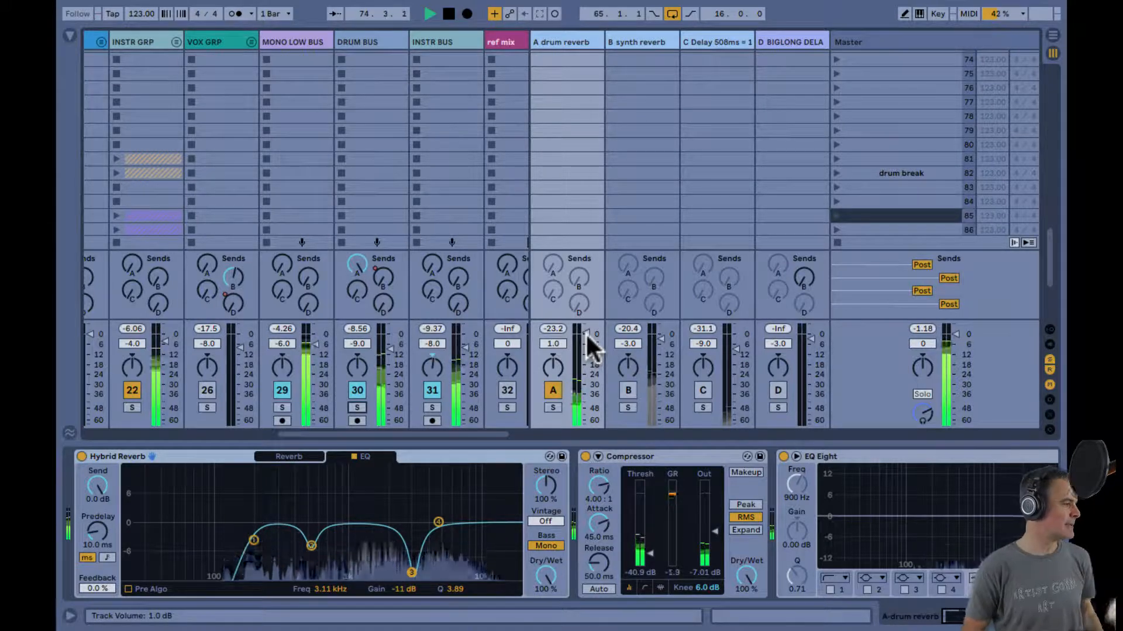
left_click_drag(585, 332, 585, 326)
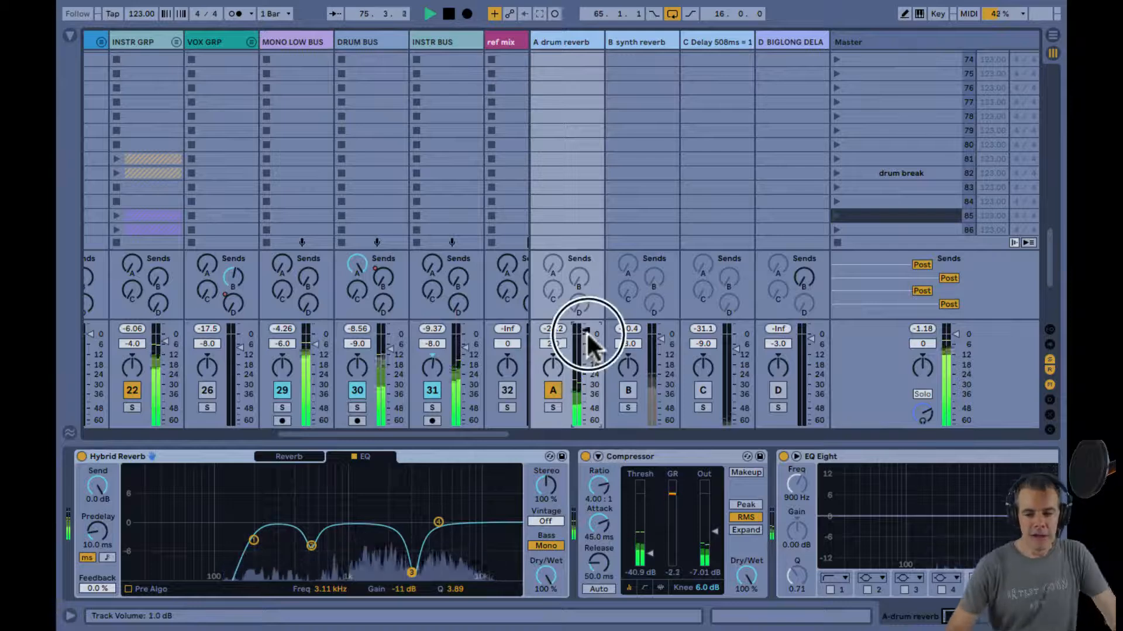
left_click(552, 408)
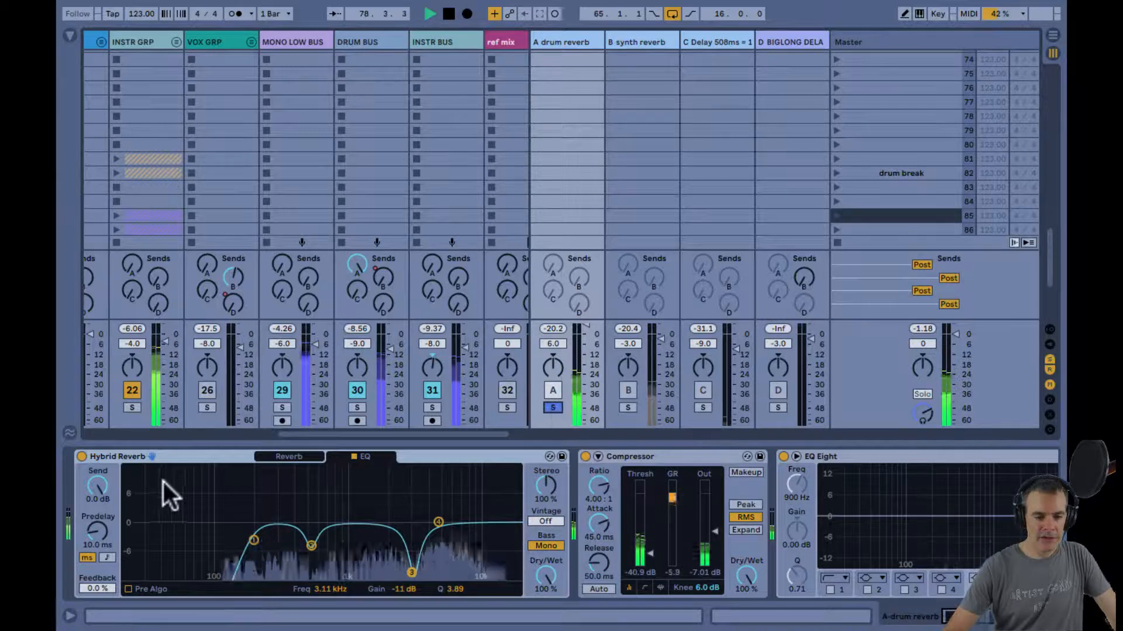
left_click(547, 410)
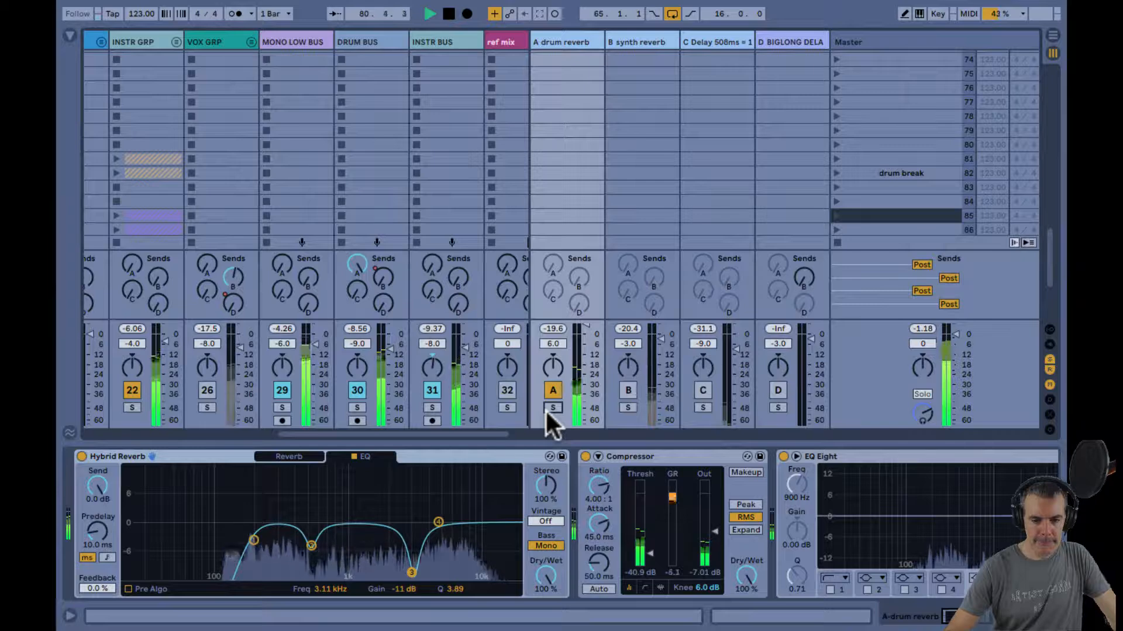
Solo A drum reverb, compare its Hybrid Reverb with the built-in EQ on and off, and unsolo the return.
left_click(545, 408)
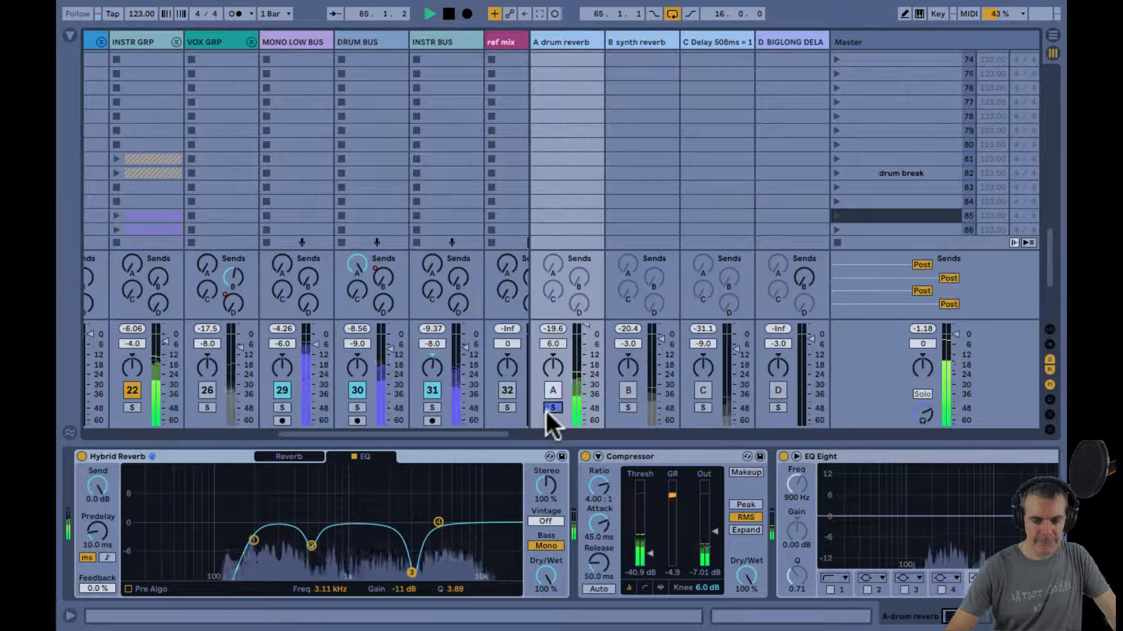
left_click(353, 457)
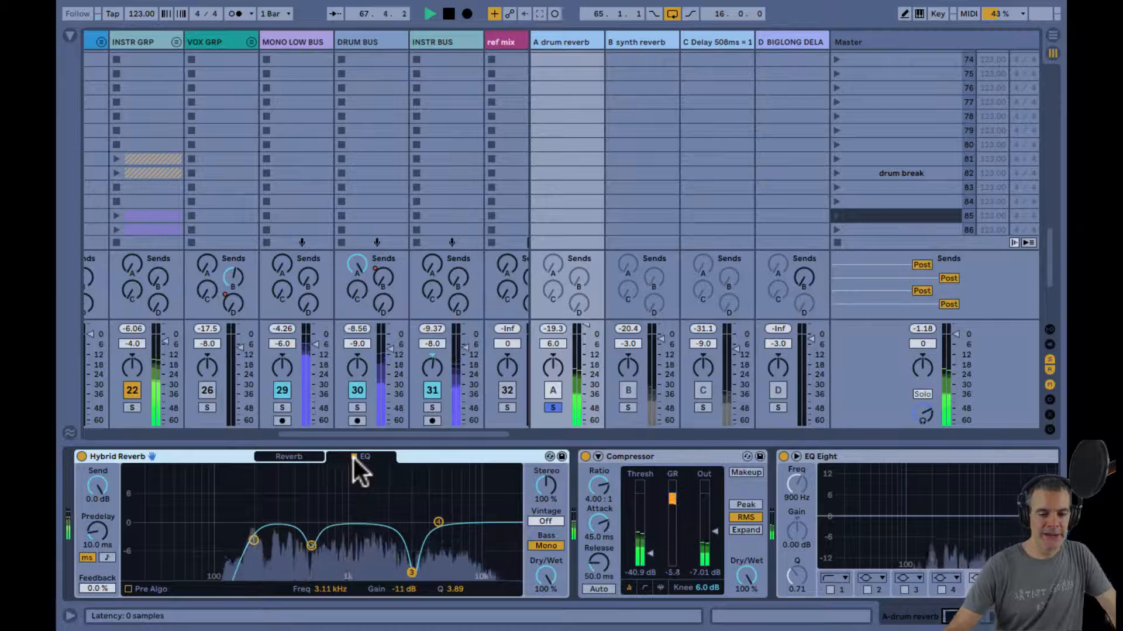
left_click(353, 457)
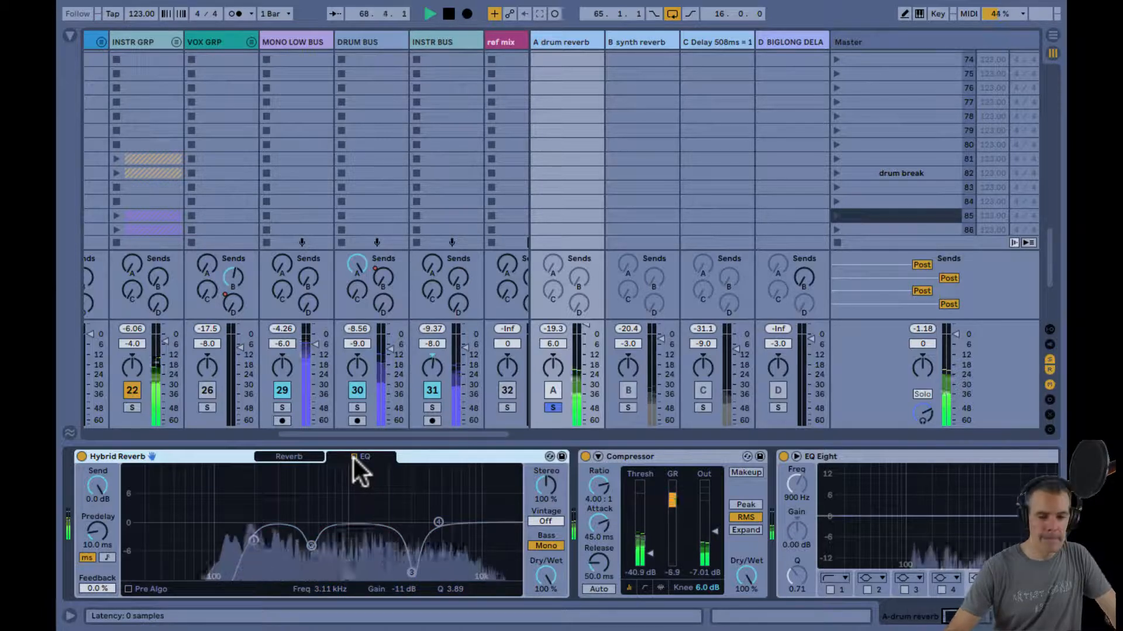
left_click(353, 457)
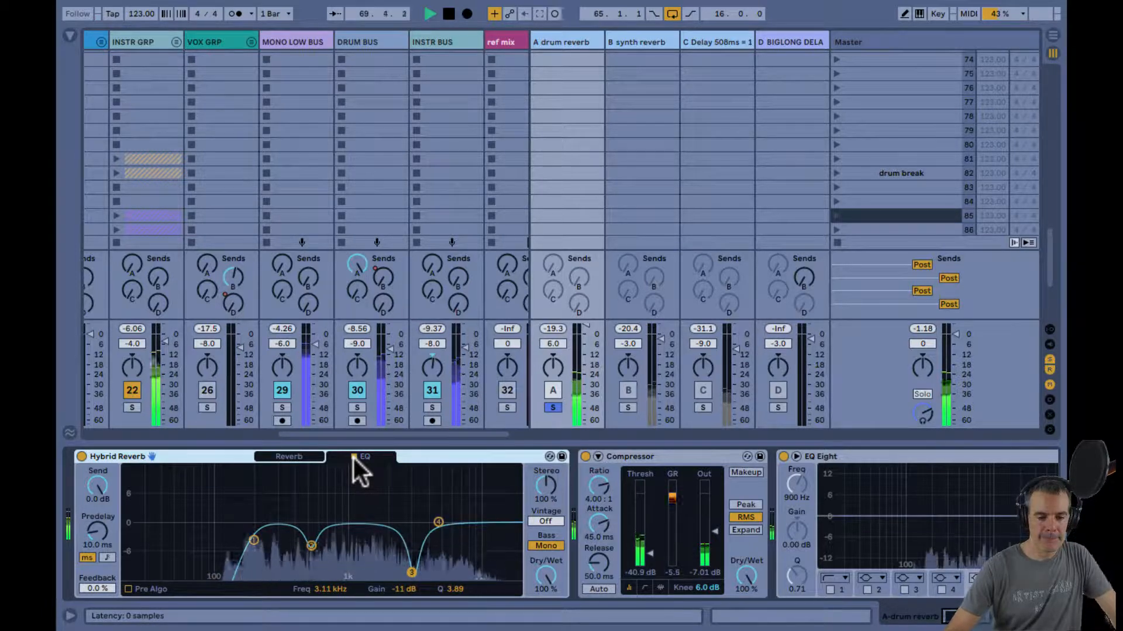
left_click(353, 457)
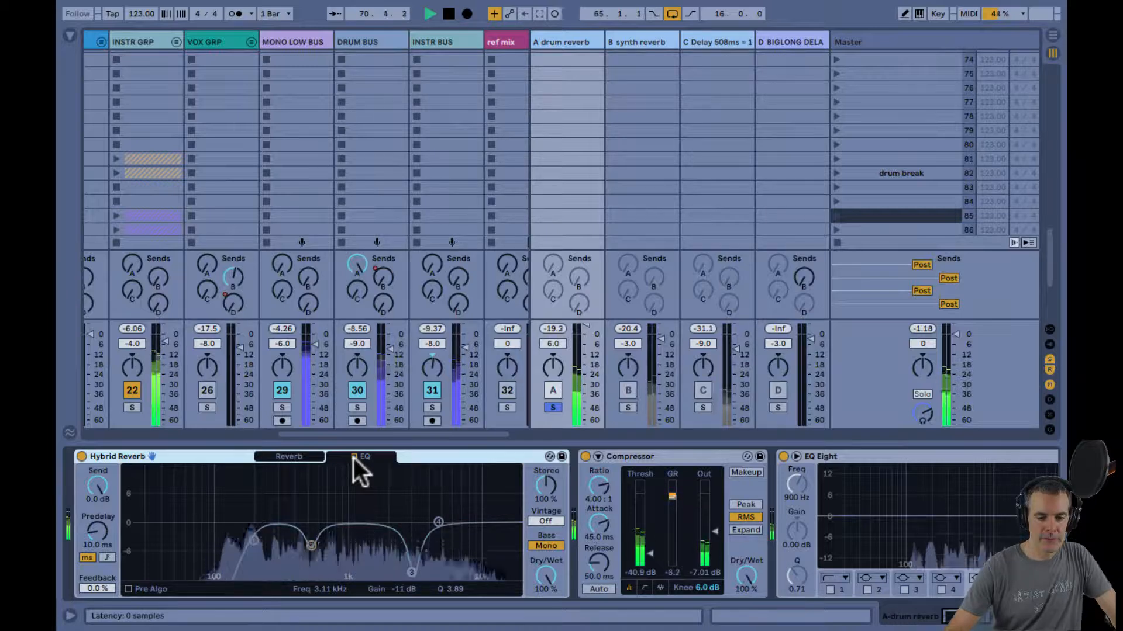
left_click(353, 457)
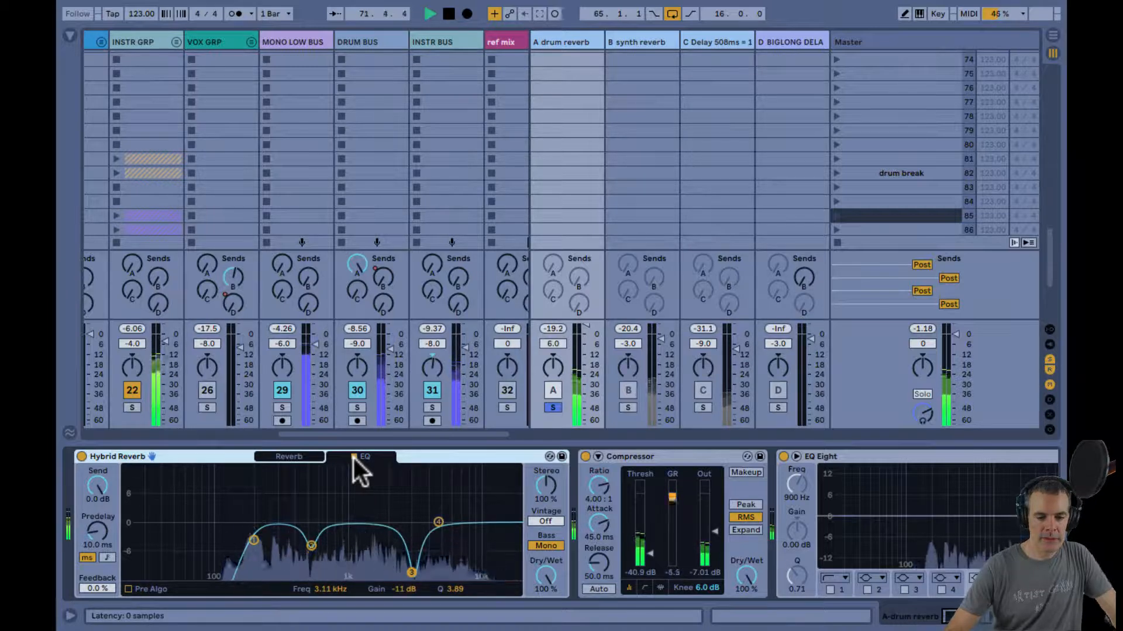
left_click(353, 457)
left_click(553, 408)
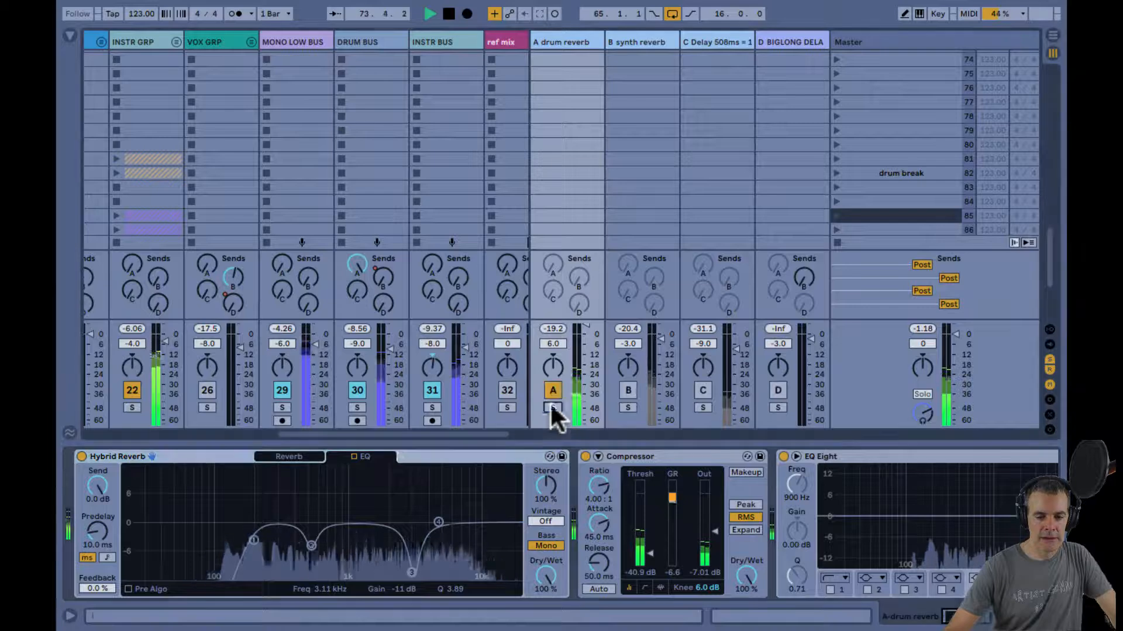
Compare the Hybrid Reverb's EQ on and off within the full mix, leave it on, and fold the return's unused EQ Eight.
left_click(354, 457)
left_click(353, 457)
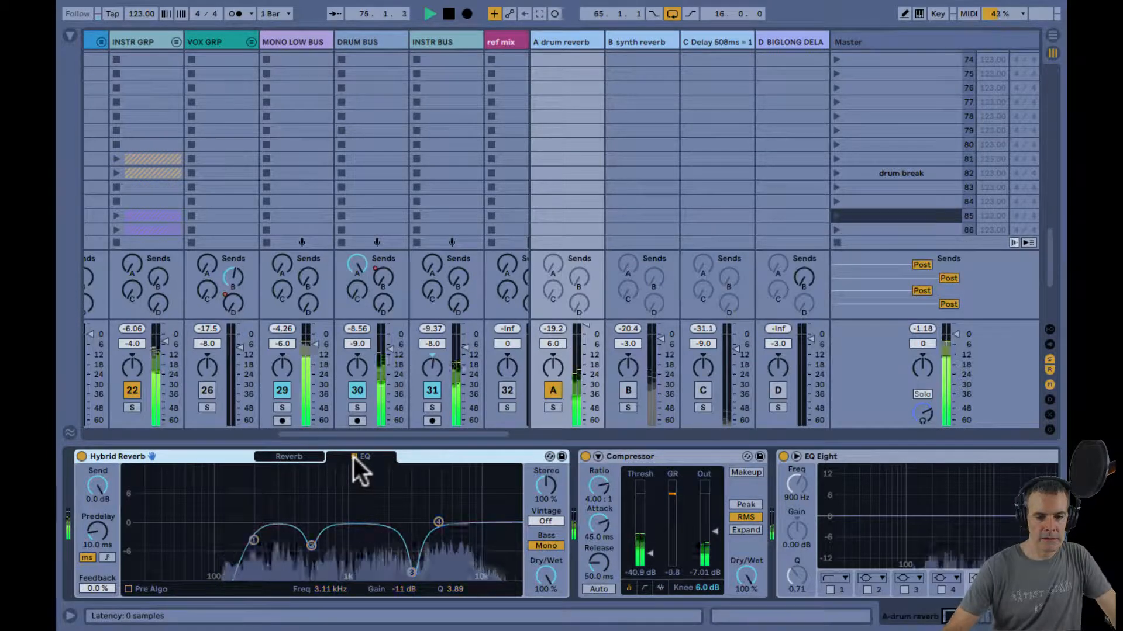
left_click(354, 458)
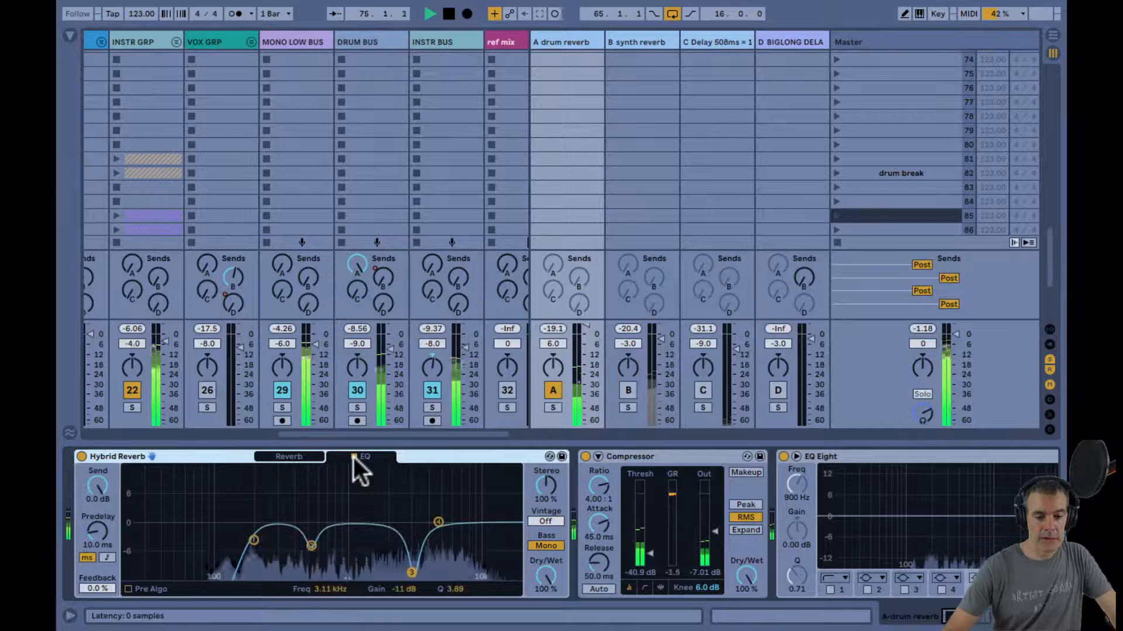
left_click(353, 457)
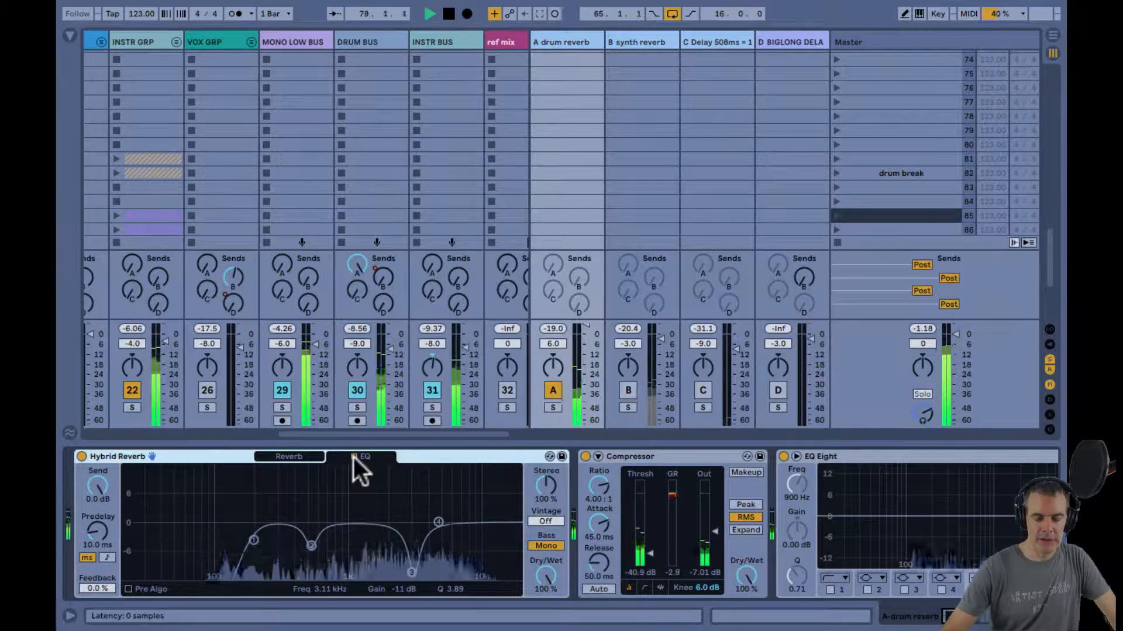
left_click(353, 457)
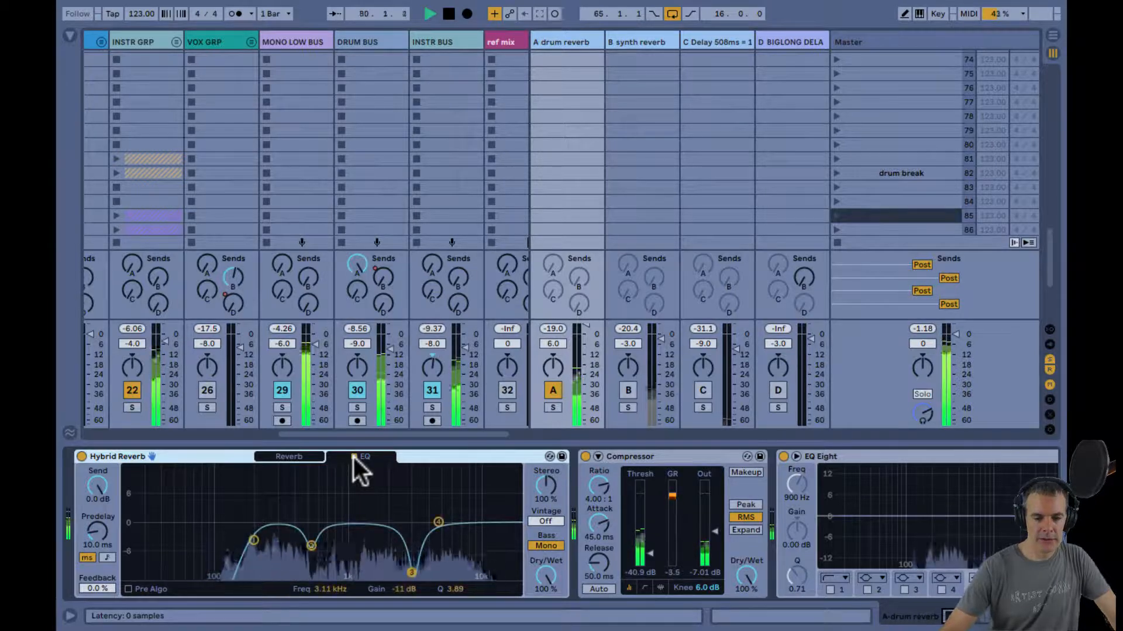
left_click(354, 456)
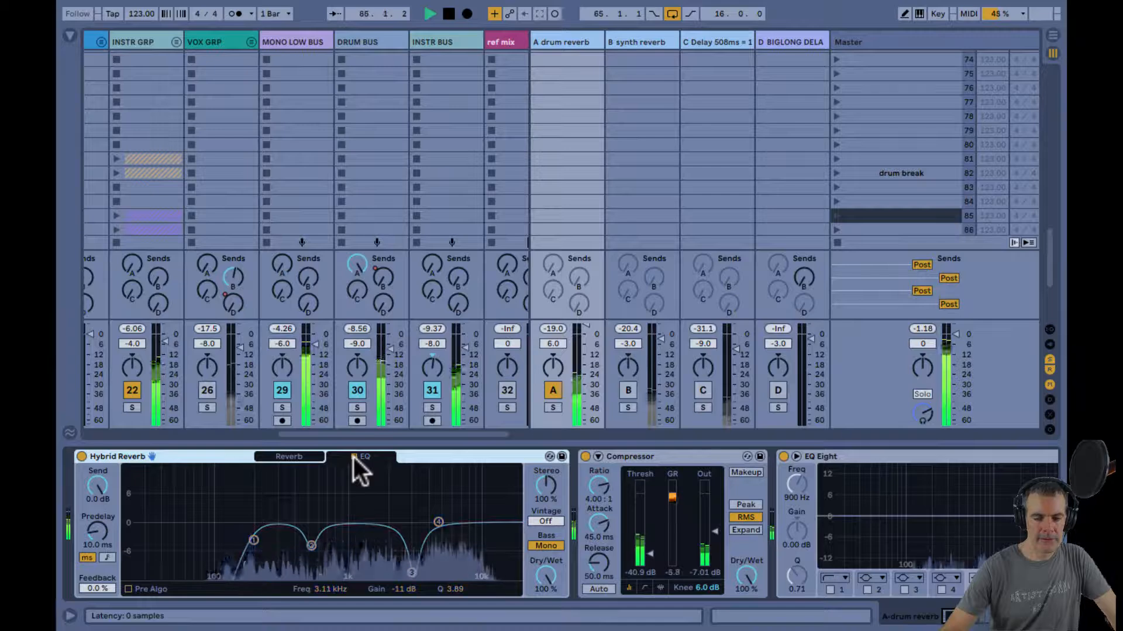
left_click(353, 456)
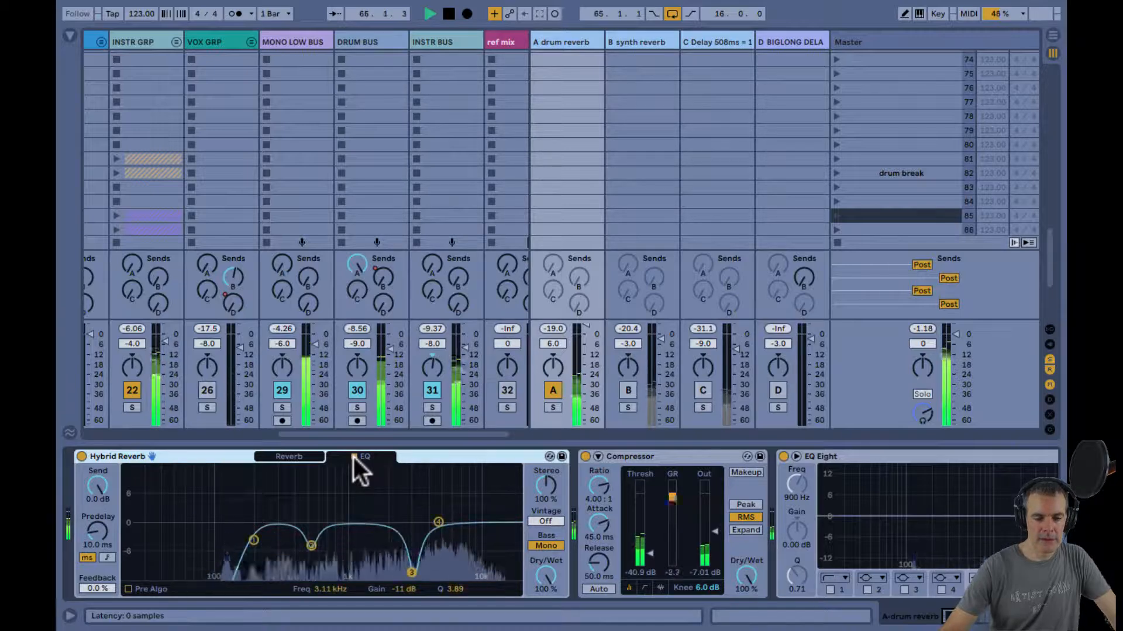
left_click(354, 456)
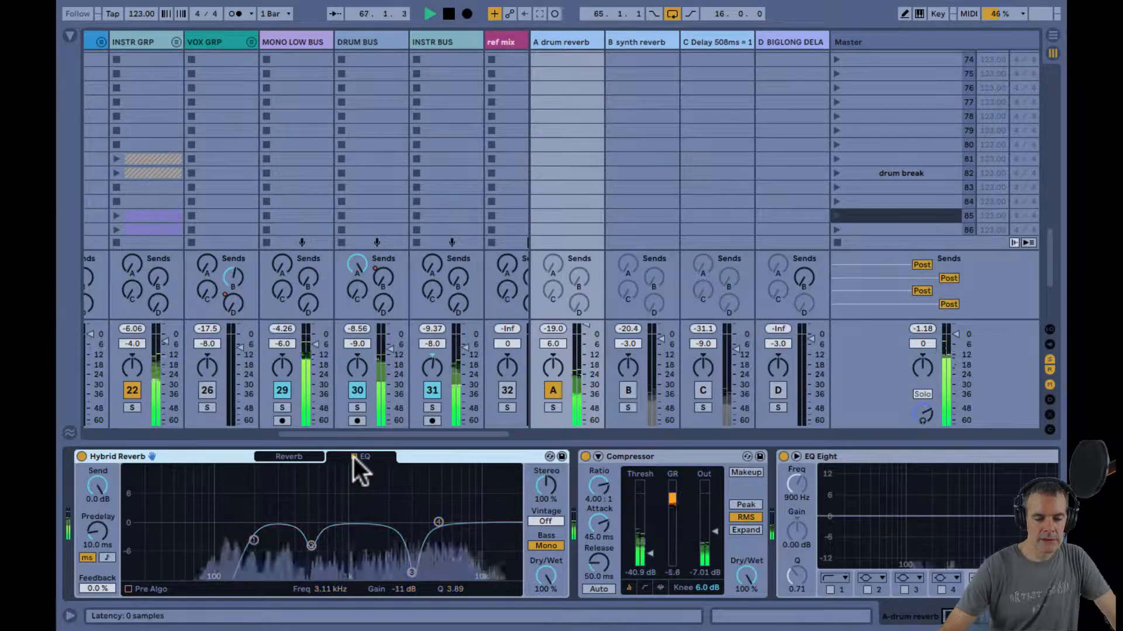
left_click(353, 456)
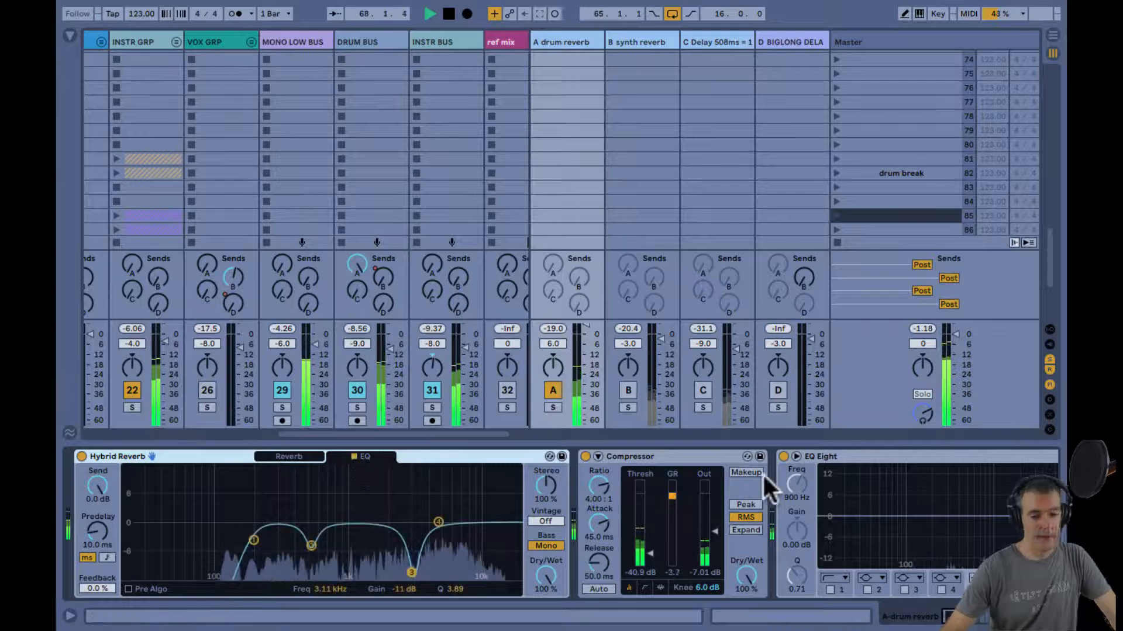
double_click(828, 456)
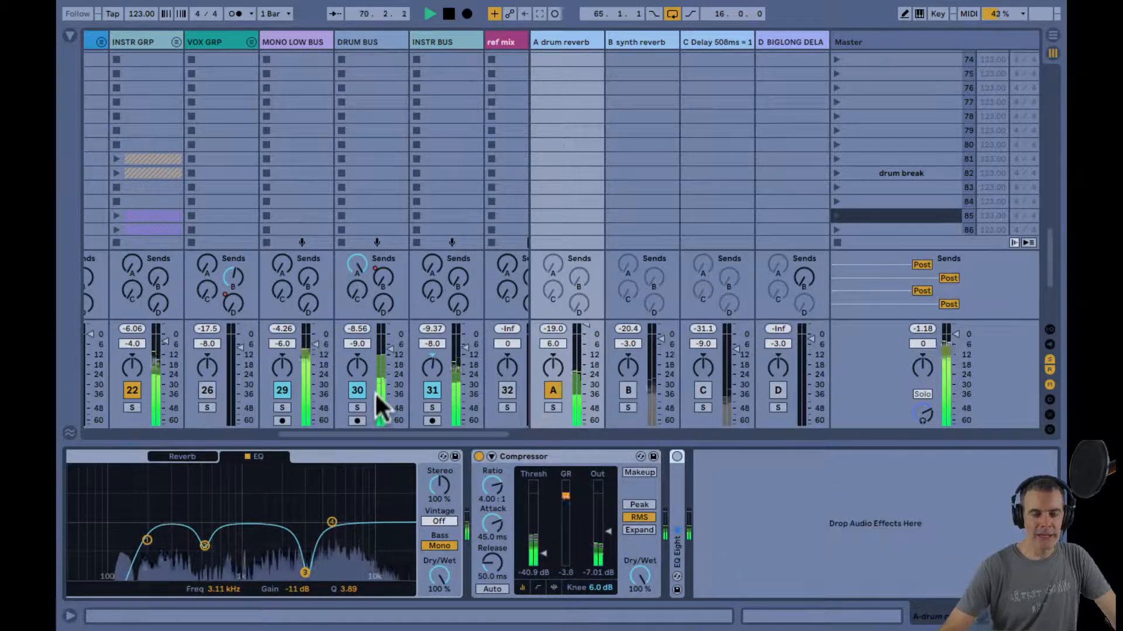
Turn off the arrangement loop and activate VOX GRP along with the B, C and D return tracks.
scroll(374, 390, "right", 3)
scroll(374, 391, "left", 4)
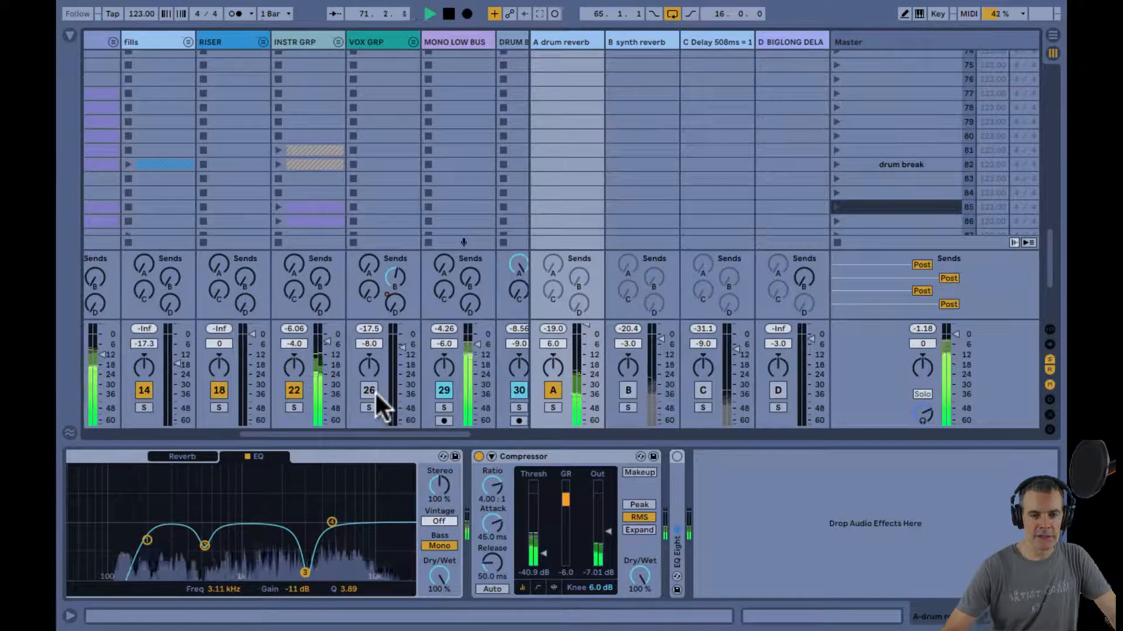
left_click(672, 10)
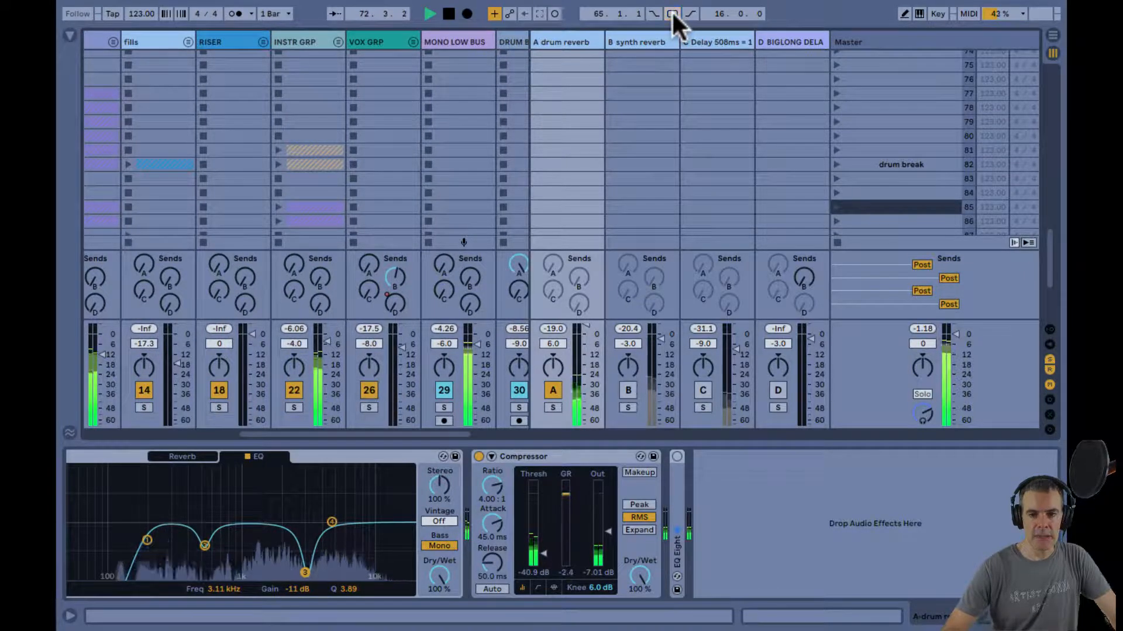
left_click(617, 388, "ctrl")
left_click(553, 390)
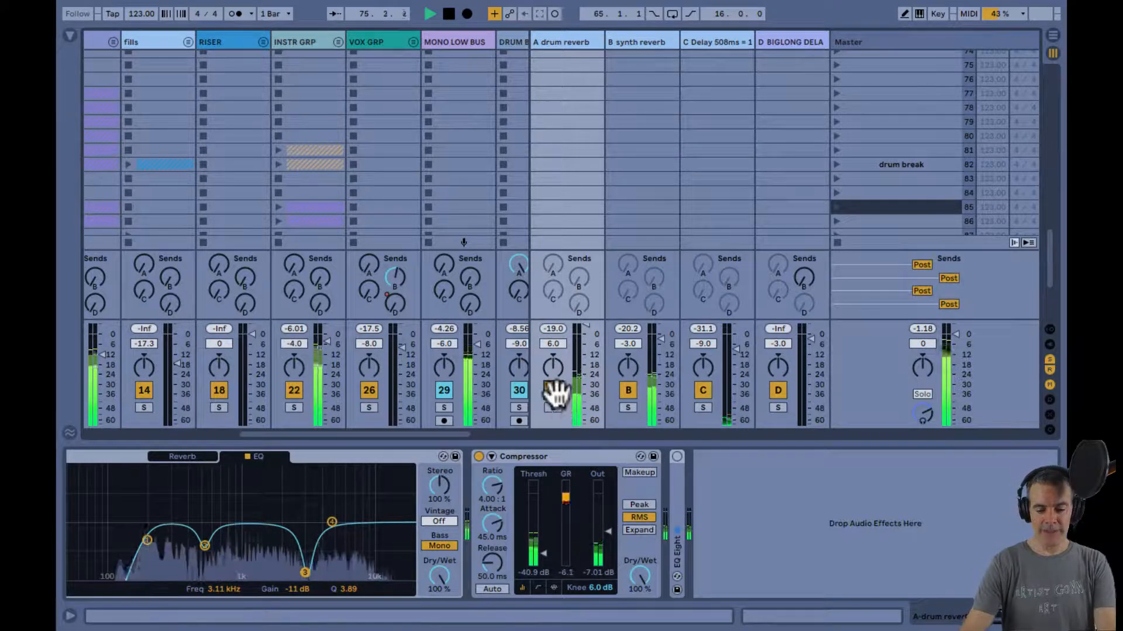
Check the key mapping of the four return activators and toggle all returns together with it, leaving them off.
key("ctrl+k")
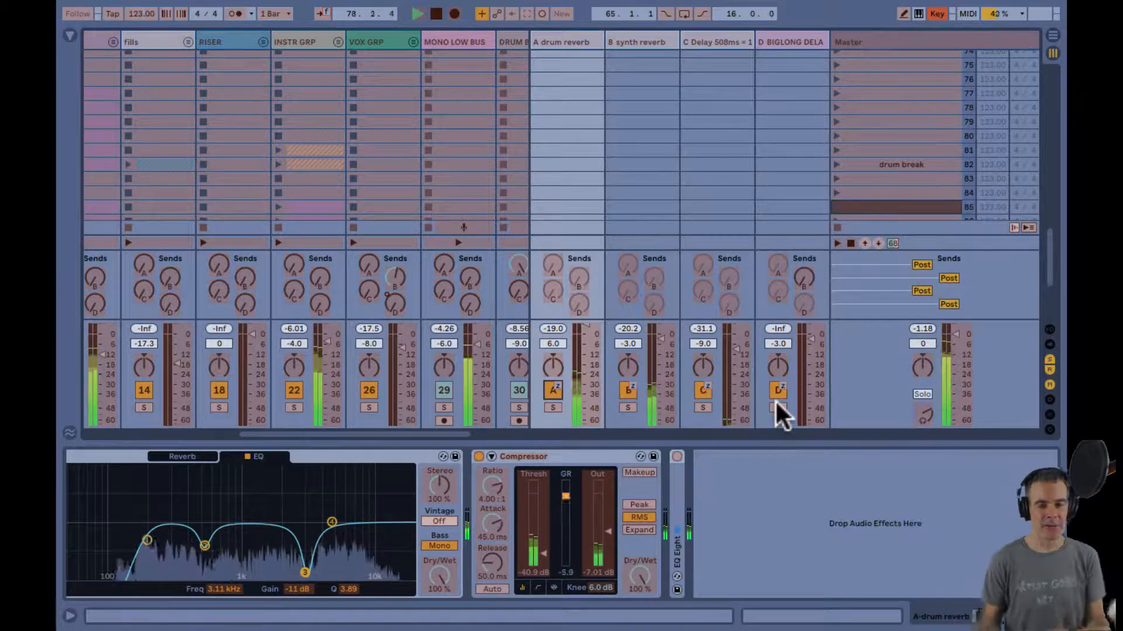
key("ctrl+k")
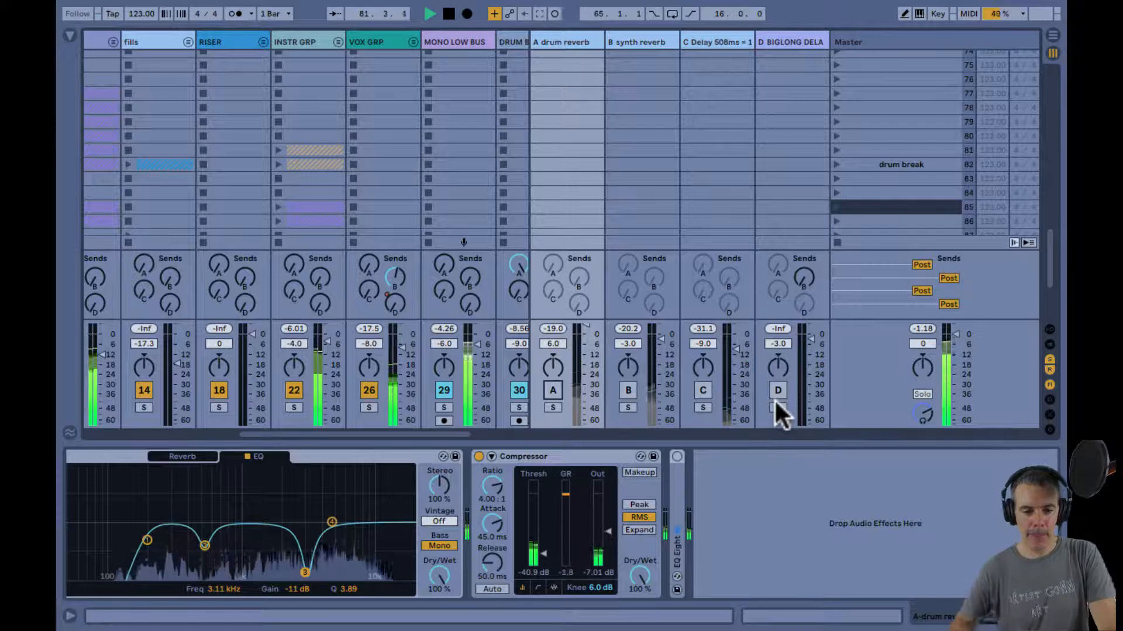
key("r")
key("r")
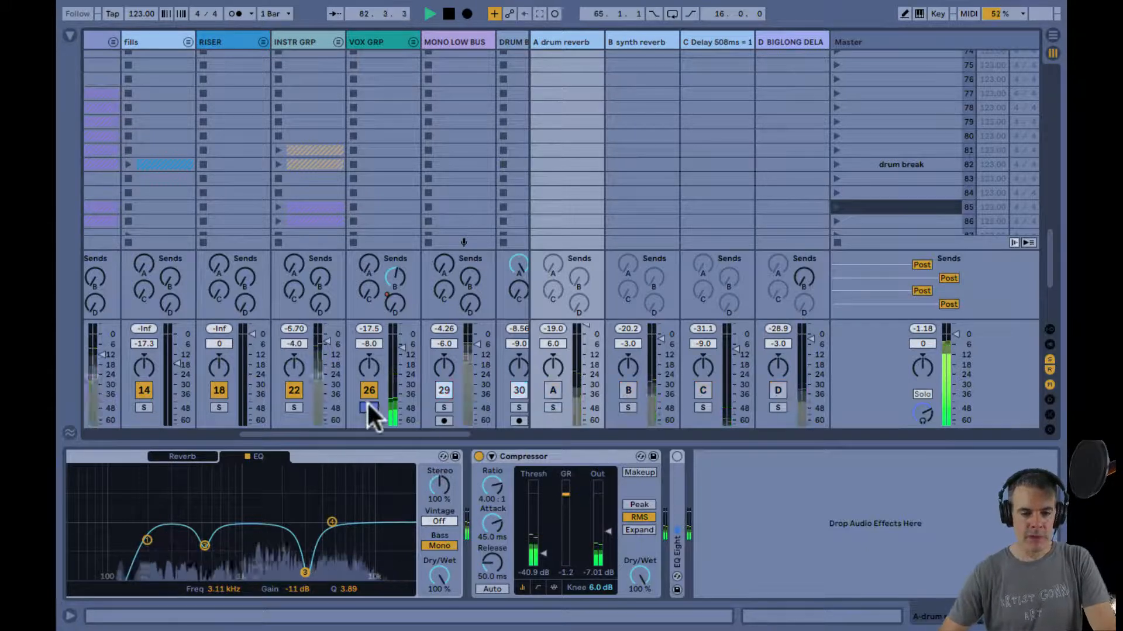
Solo and select VOX GRP, and unfold the group to reveal its VOX WHISPER tracks.
left_click(368, 407)
left_click(388, 52)
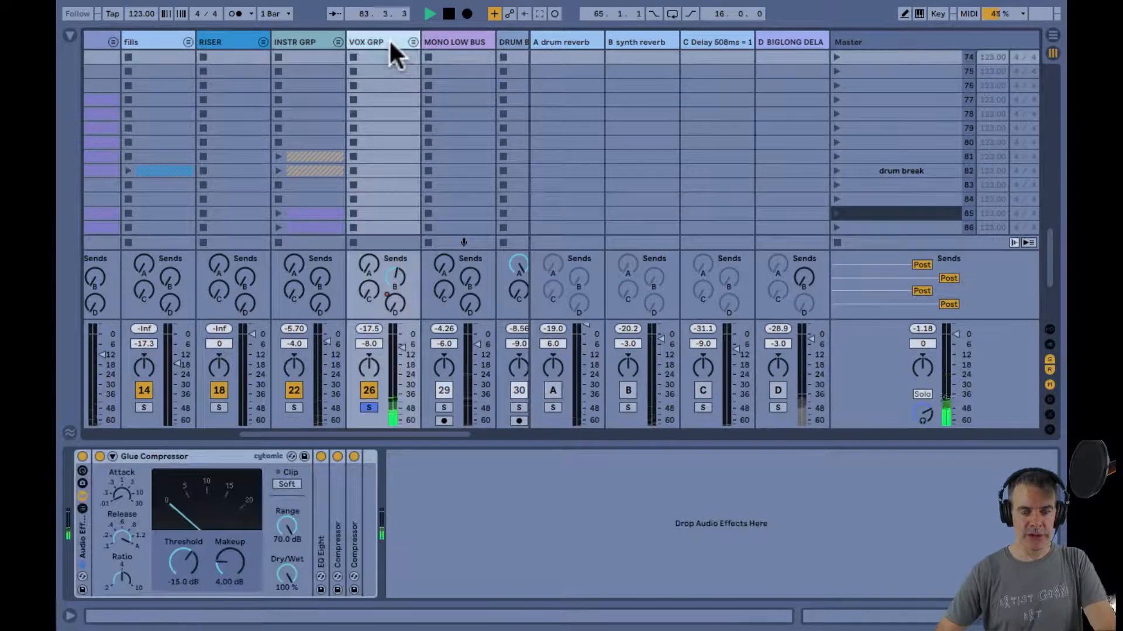
left_click(413, 42)
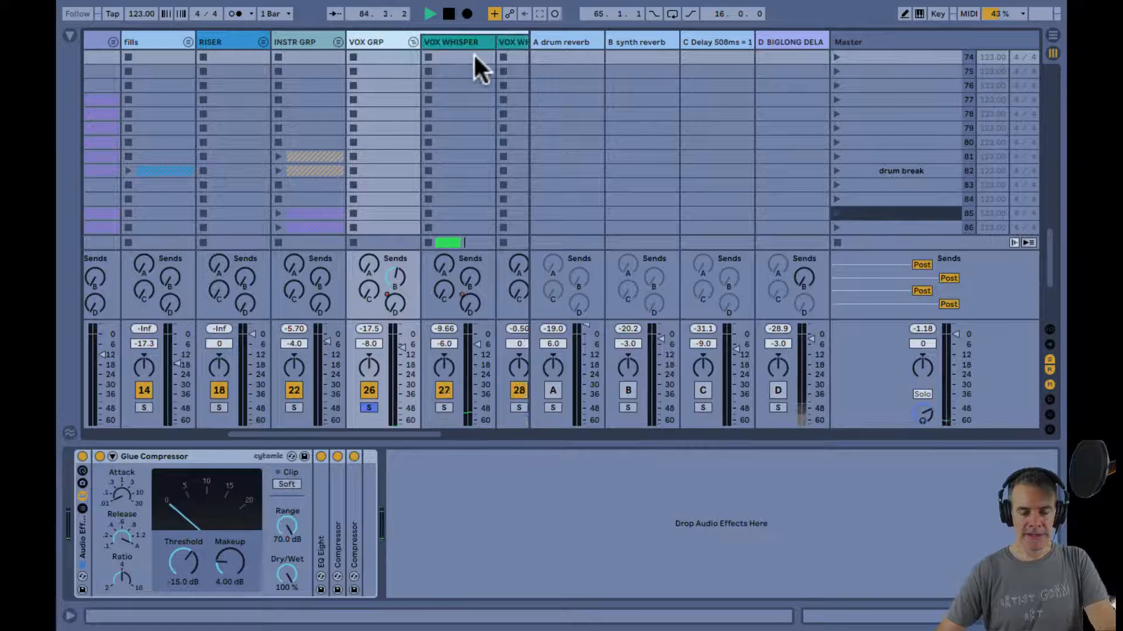
Start playback from the VOX SAMPLE locator at bar 113 in the Arrangement.
key("Tab")
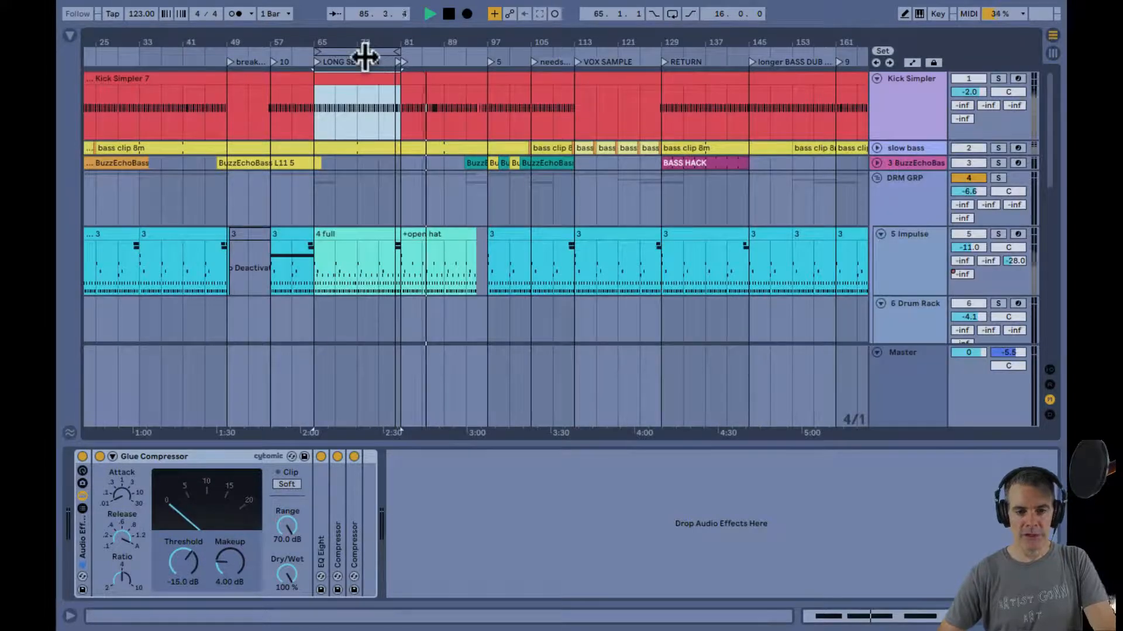
left_click(576, 63)
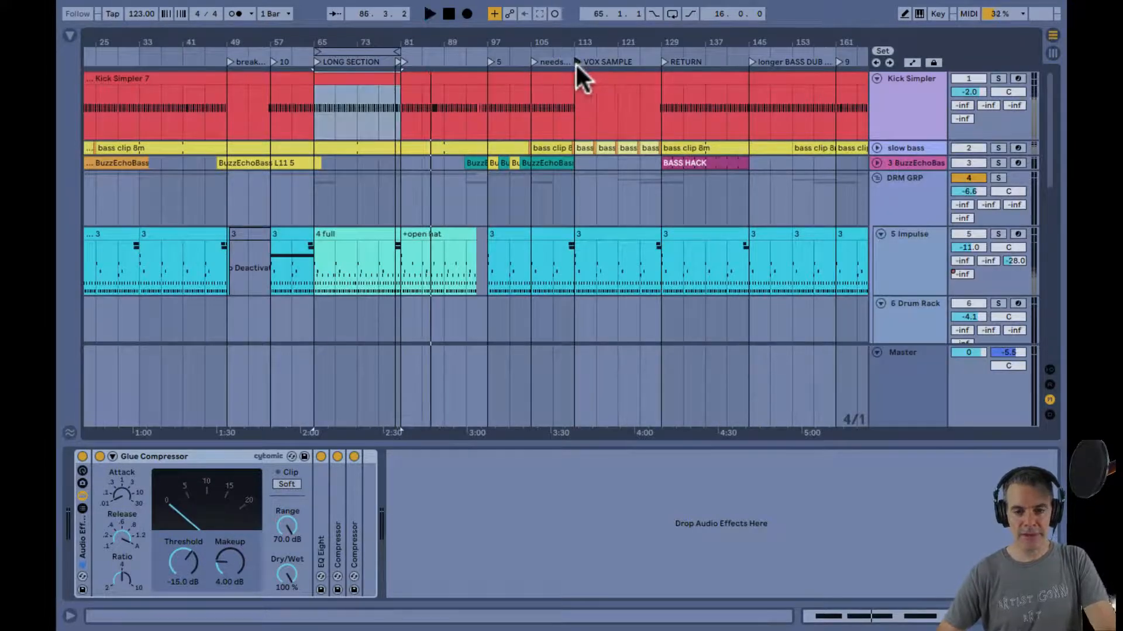
key("space")
left_click(573, 178)
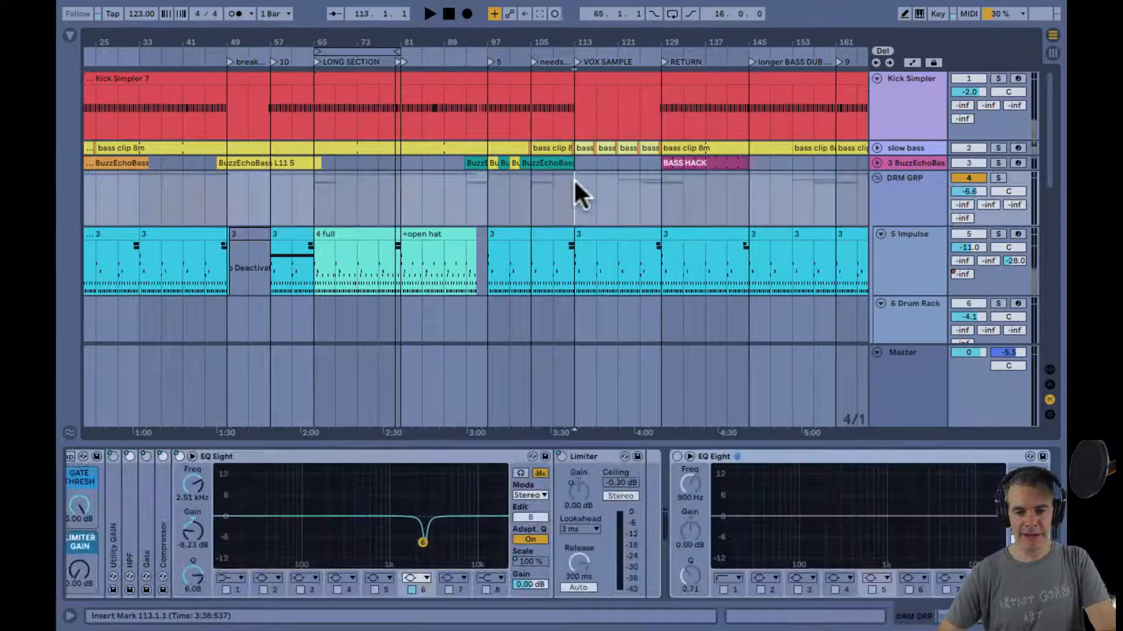
scroll(502, 516, "left", 5)
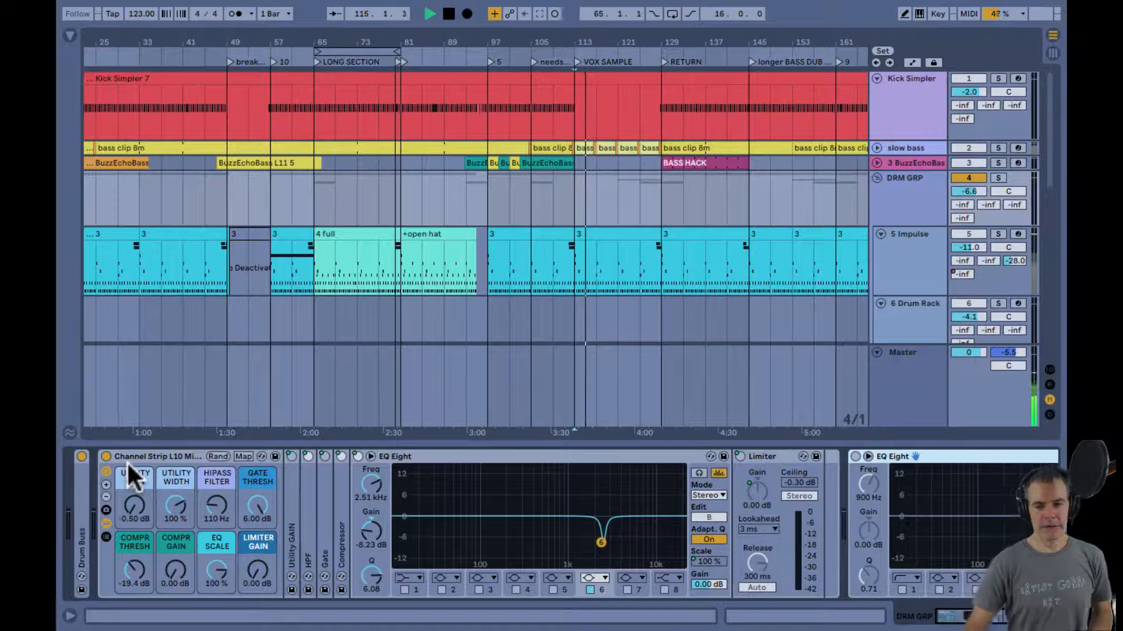
Examine the soloed vocals' frequency range in the enlarged master spectrum, then stop playback and return to the Session mixer.
key("s")
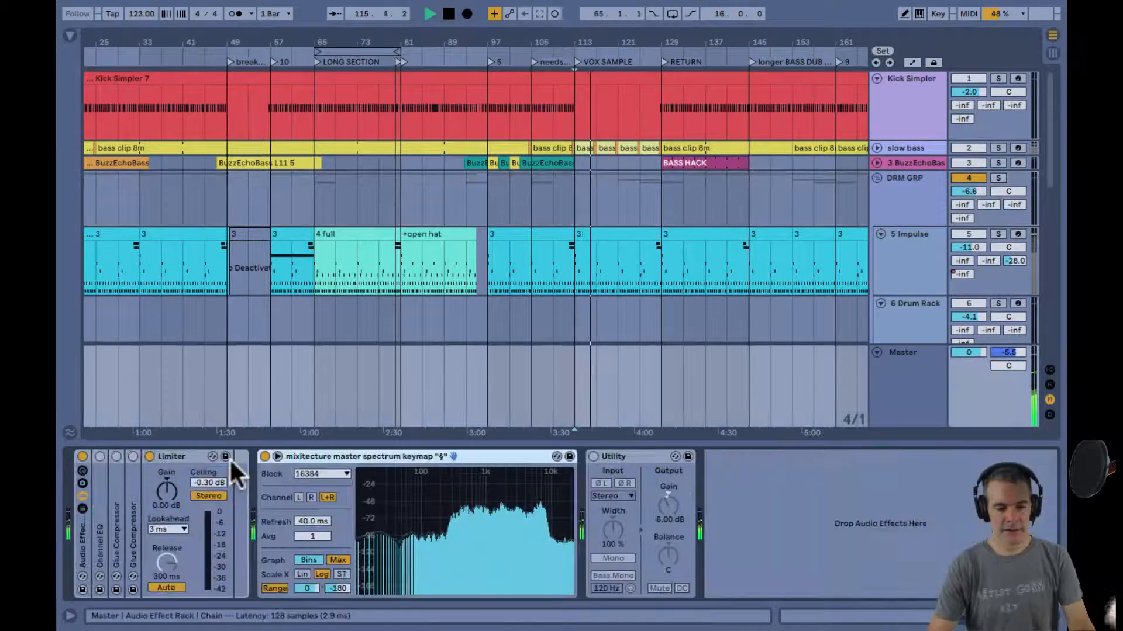
double_click(418, 525)
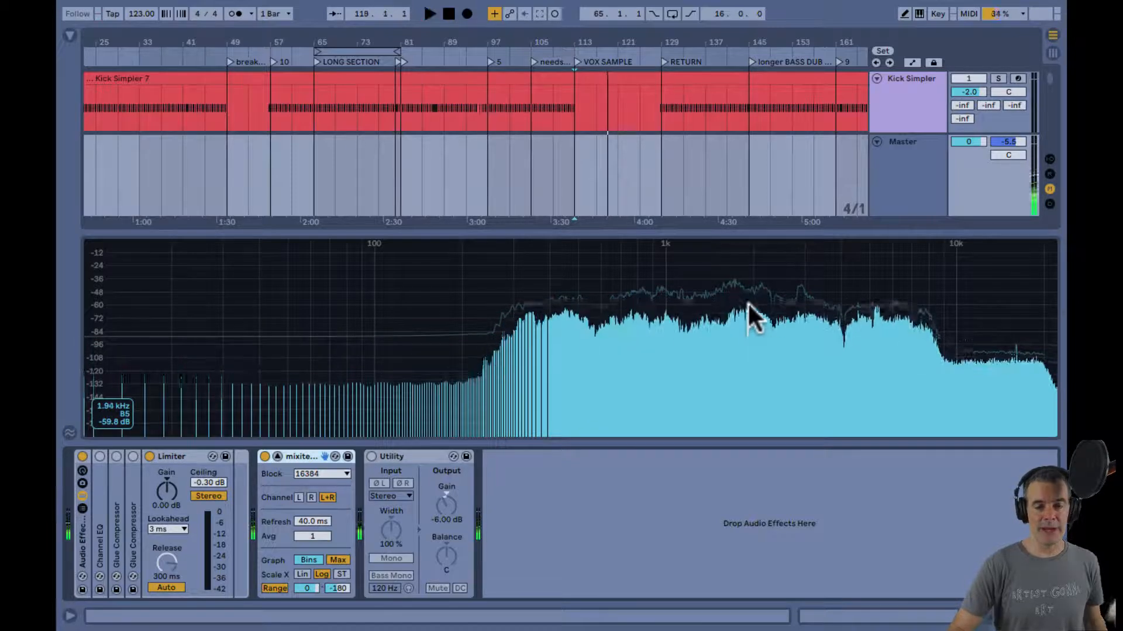
key("space")
key("Tab")
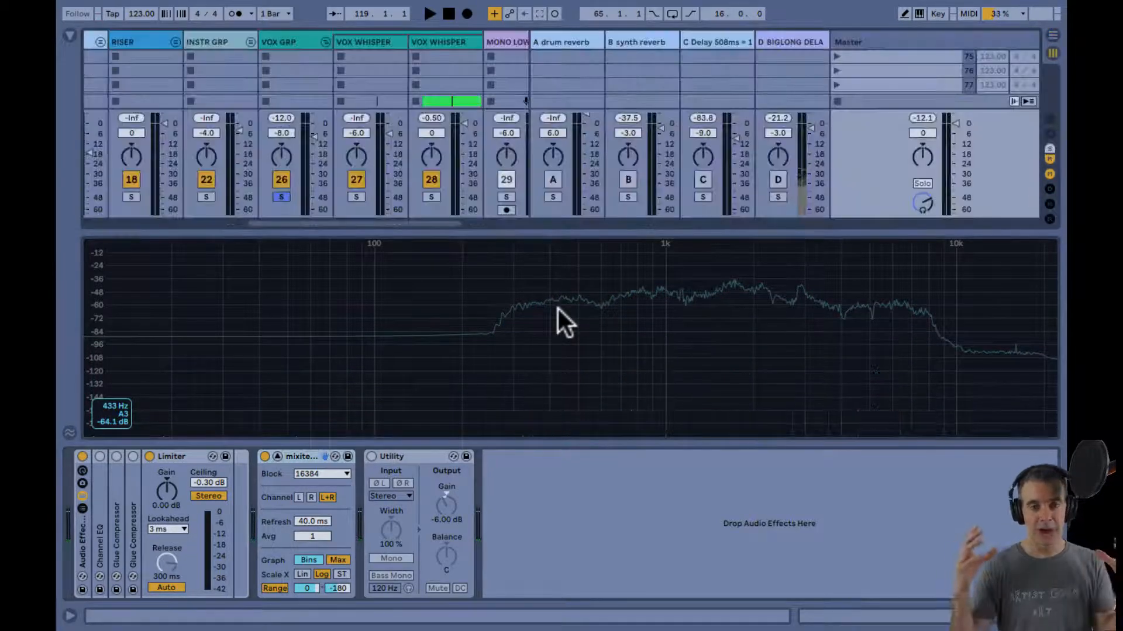
key("section")
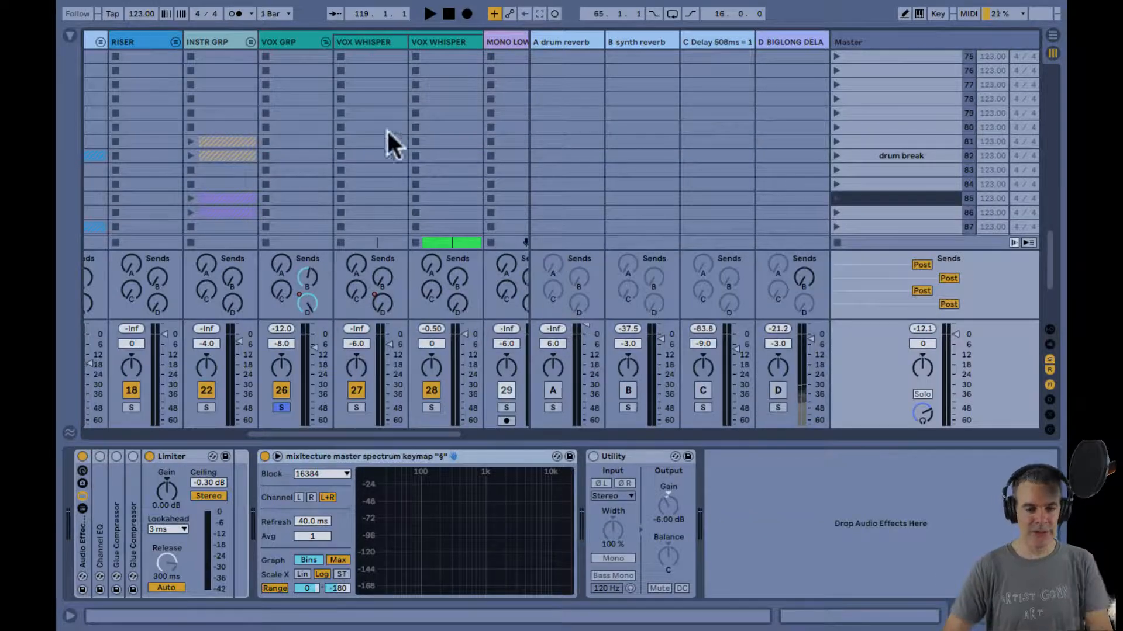
Unfold the EQ Eight on VOX GRP, bypass the group's whole audio effect rack, and play the vocals unprocessed.
left_click(307, 41)
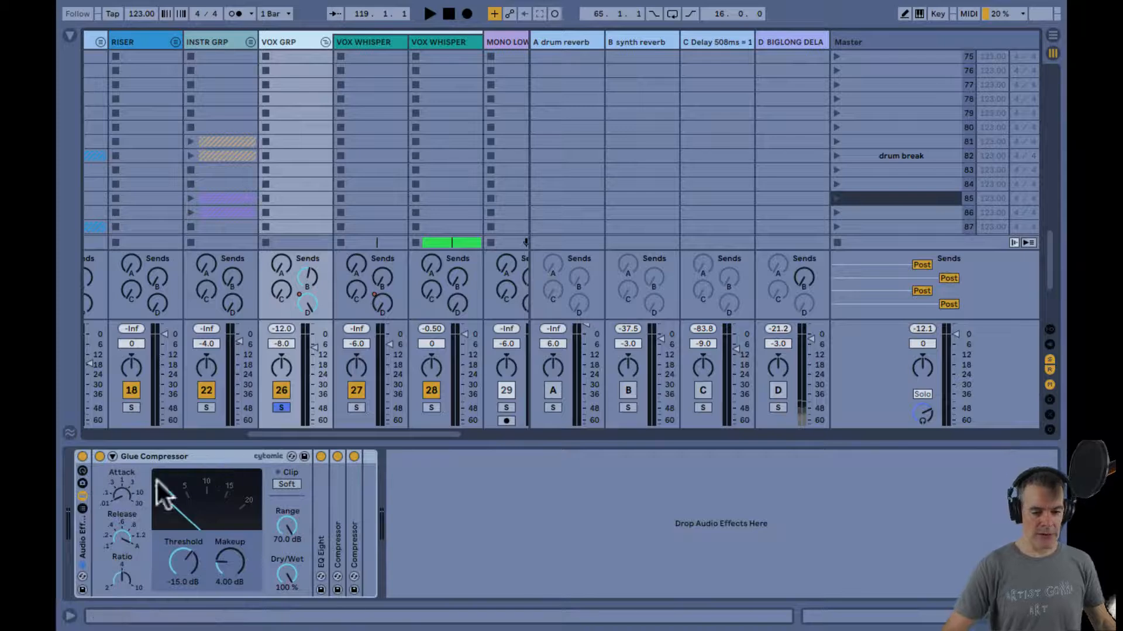
double_click(320, 533)
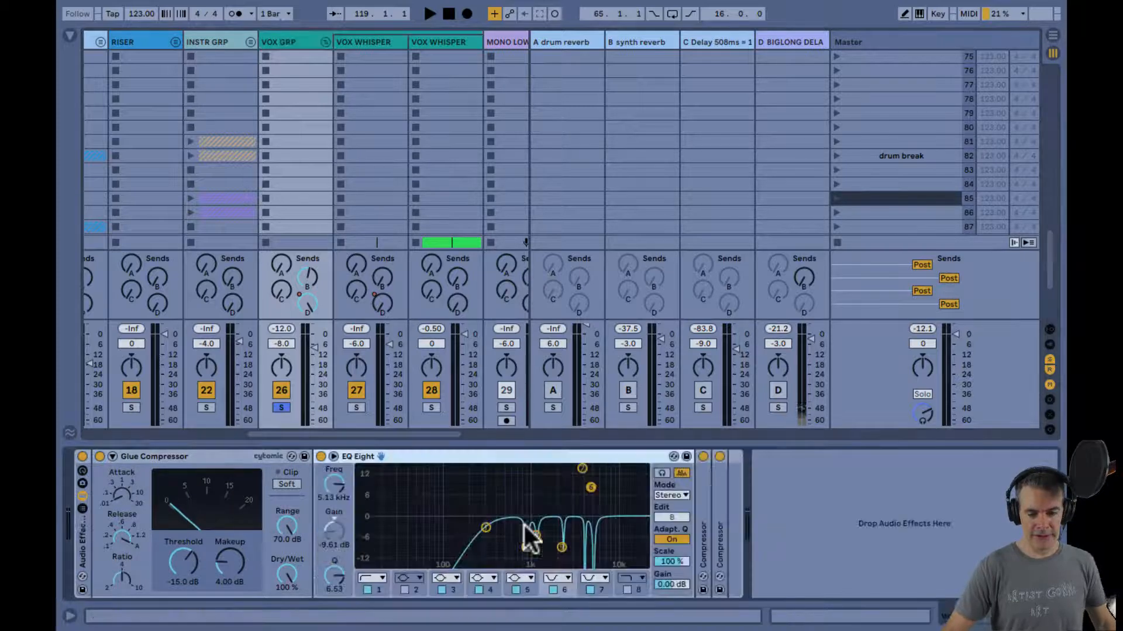
left_click(82, 456)
key("space")
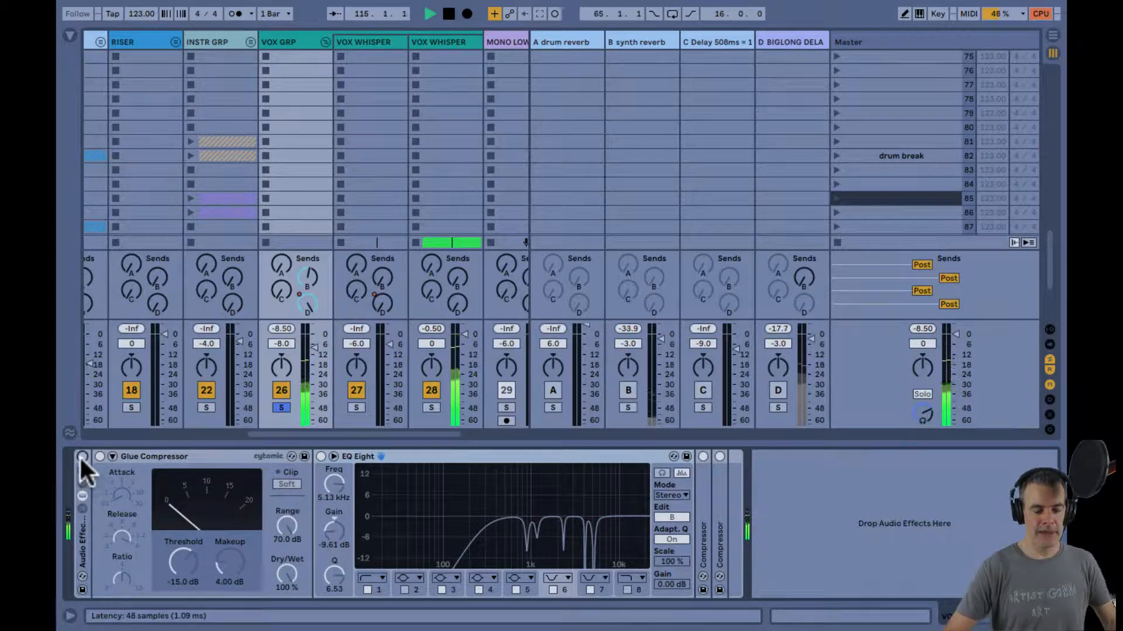
Compare the soloed vocals with VOX GRP's audio effect rack bypassed and active, leave the rack enabled, and unsolo the group.
left_click(82, 456)
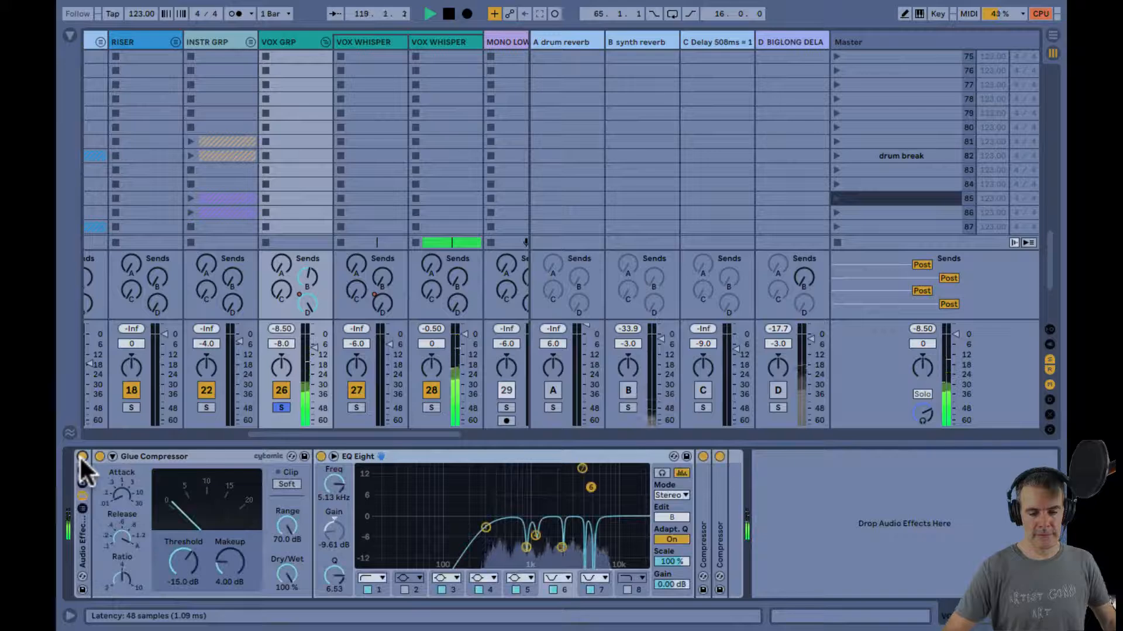
left_click(82, 455)
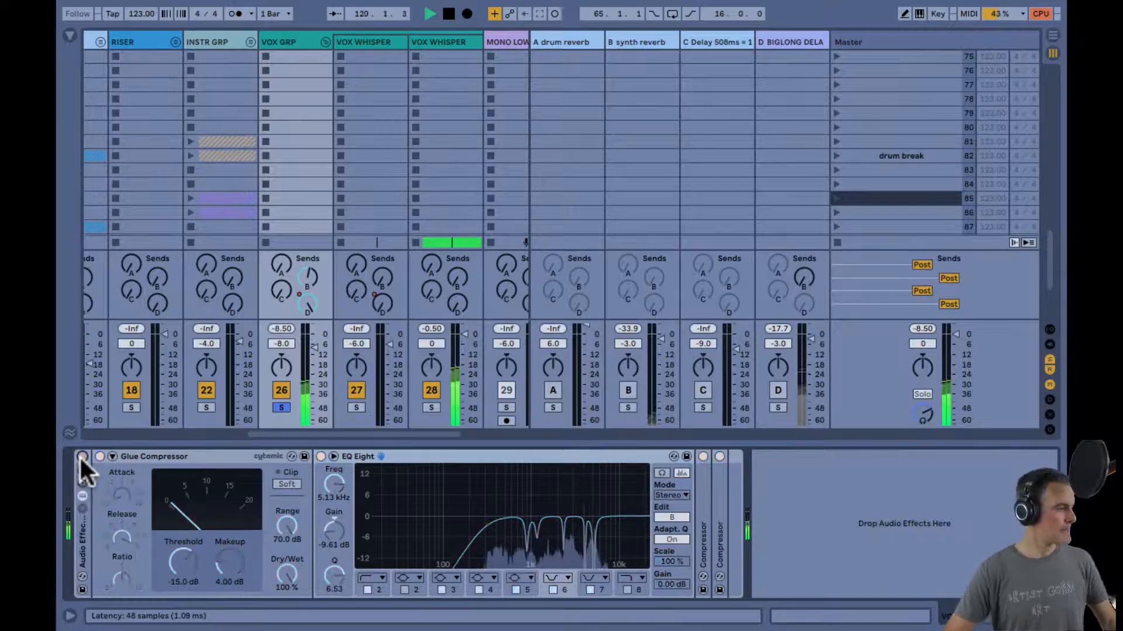
left_click(81, 456)
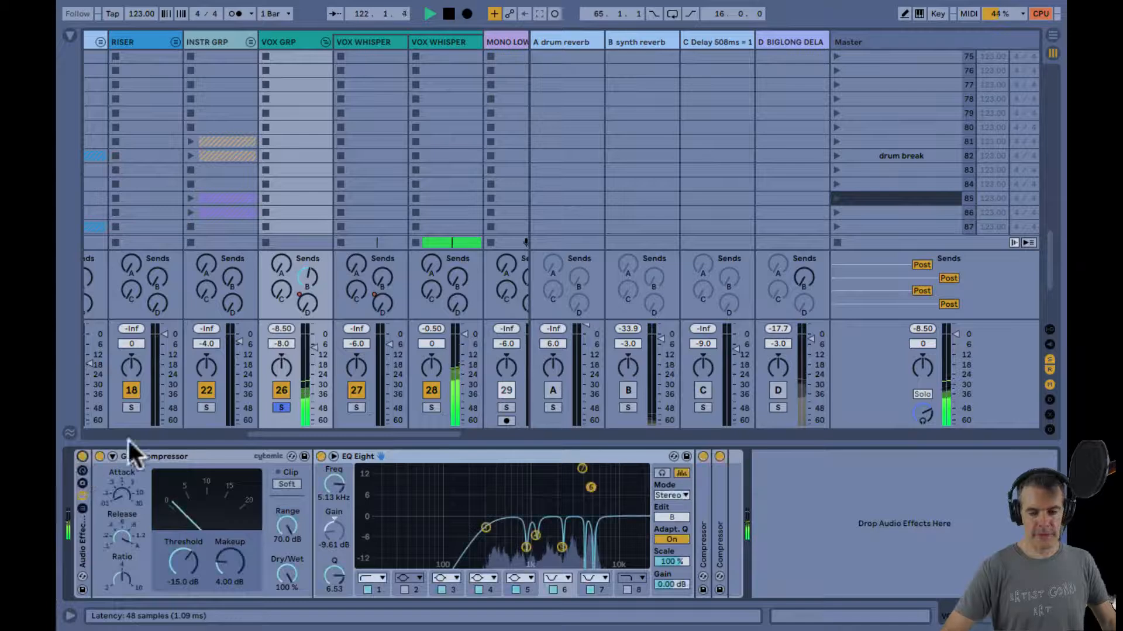
left_click(281, 407)
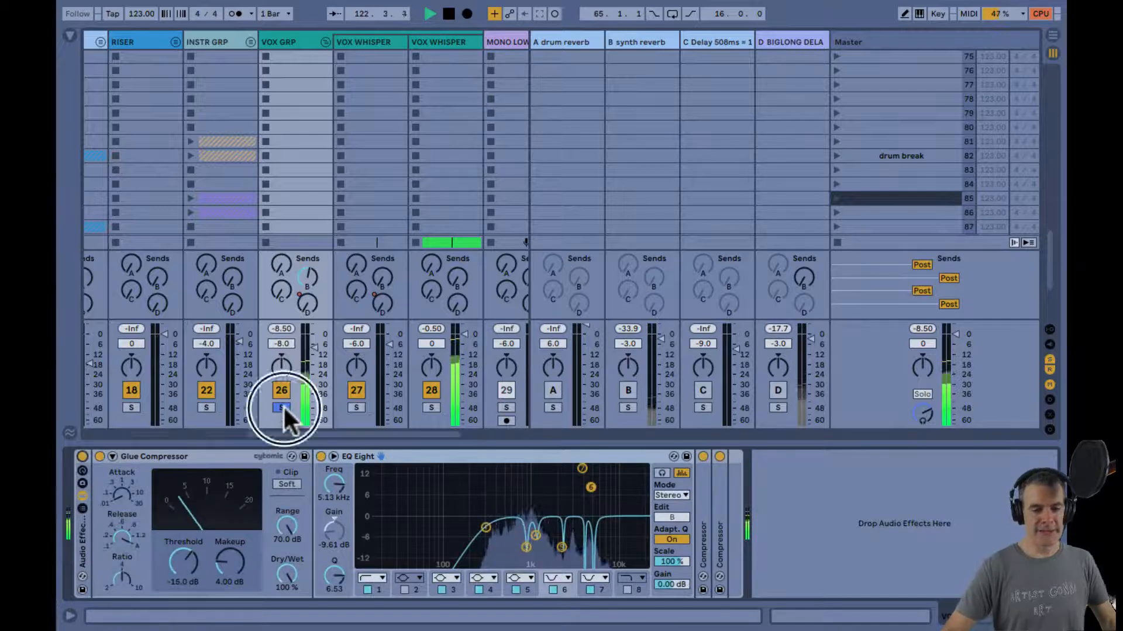
Compare VOX GRP's effect rack bypassed and active within the full mix, finishing with the rack enabled.
left_click(82, 456)
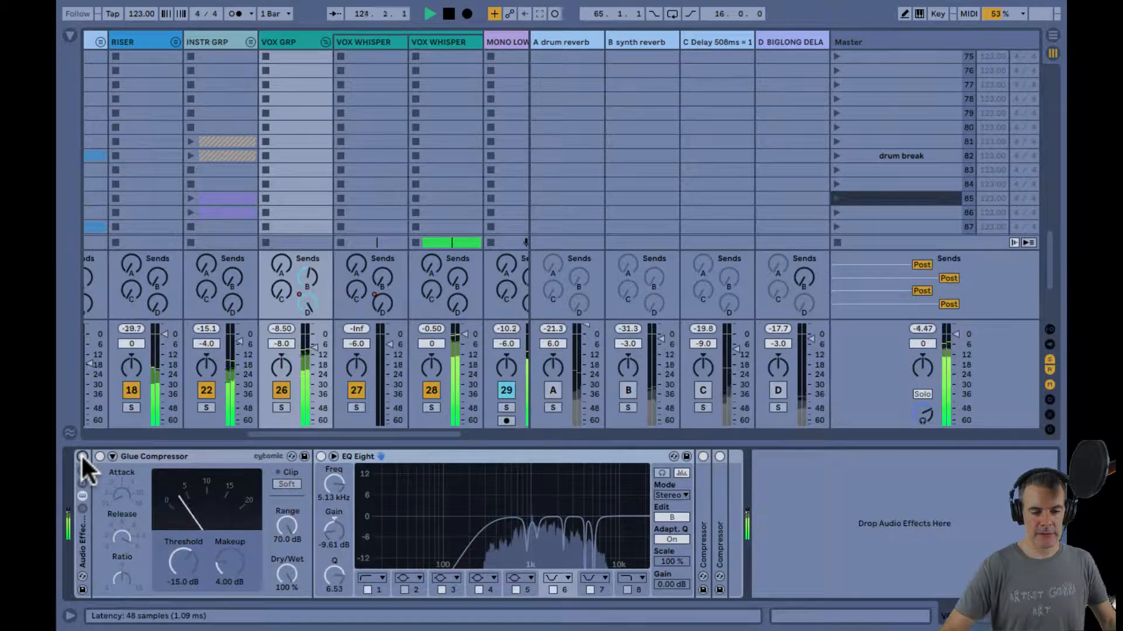
left_click(82, 456)
left_click(82, 456)
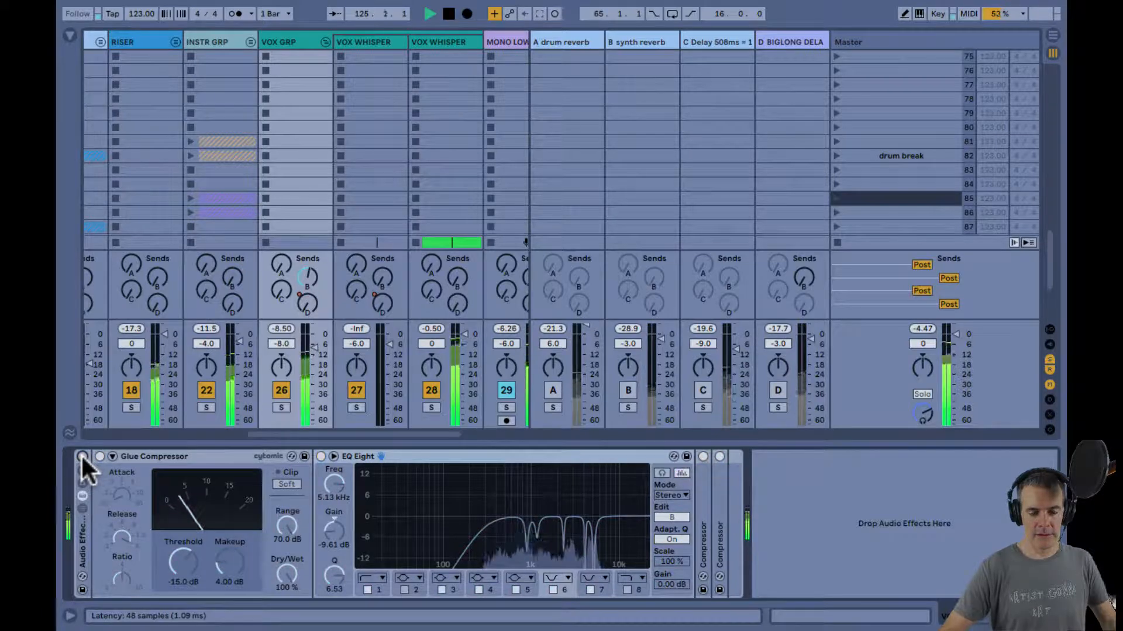
left_click(82, 456)
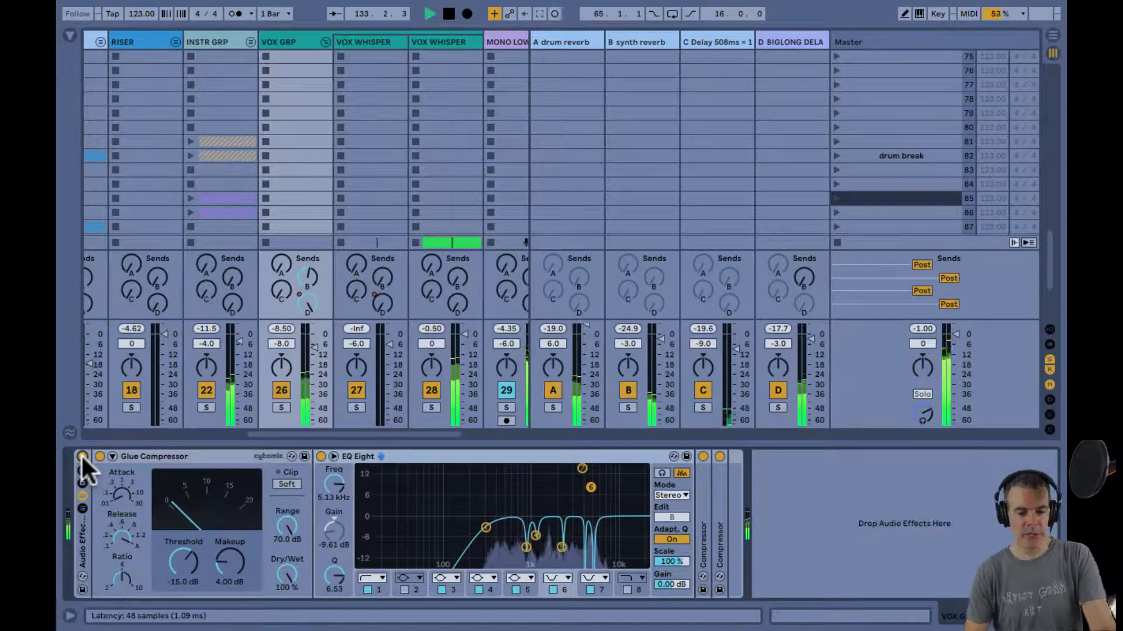
left_click(80, 453)
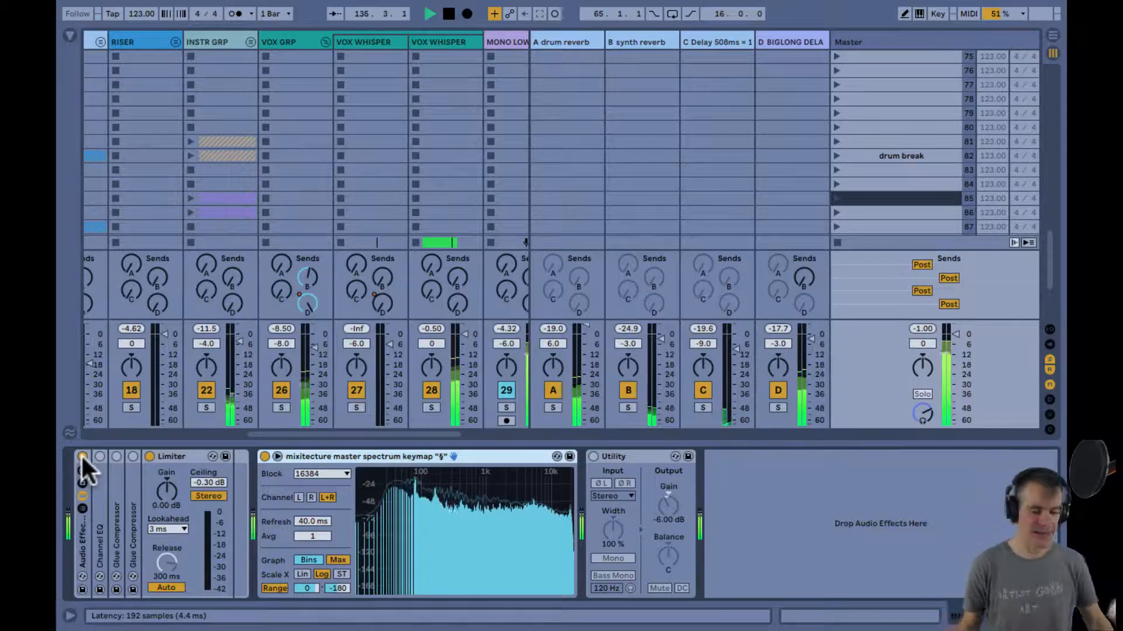
Enlarge the master Spectrum display and assign the § key to selecting that device in key mapping mode.
double_click(445, 513)
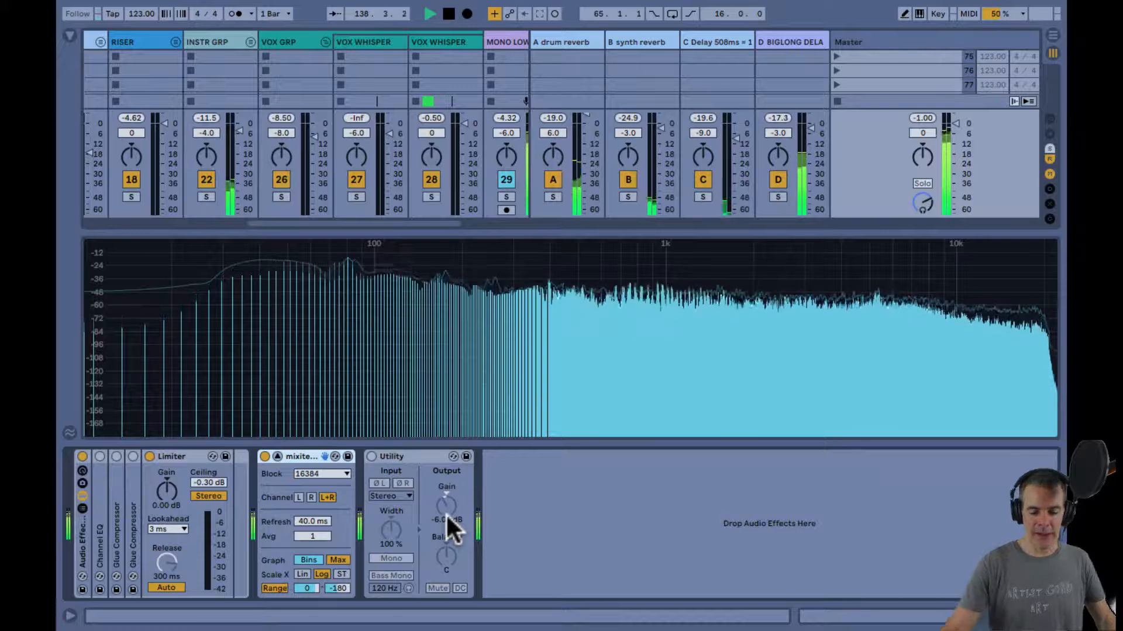
key("super+k")
left_click(304, 456)
key("section")
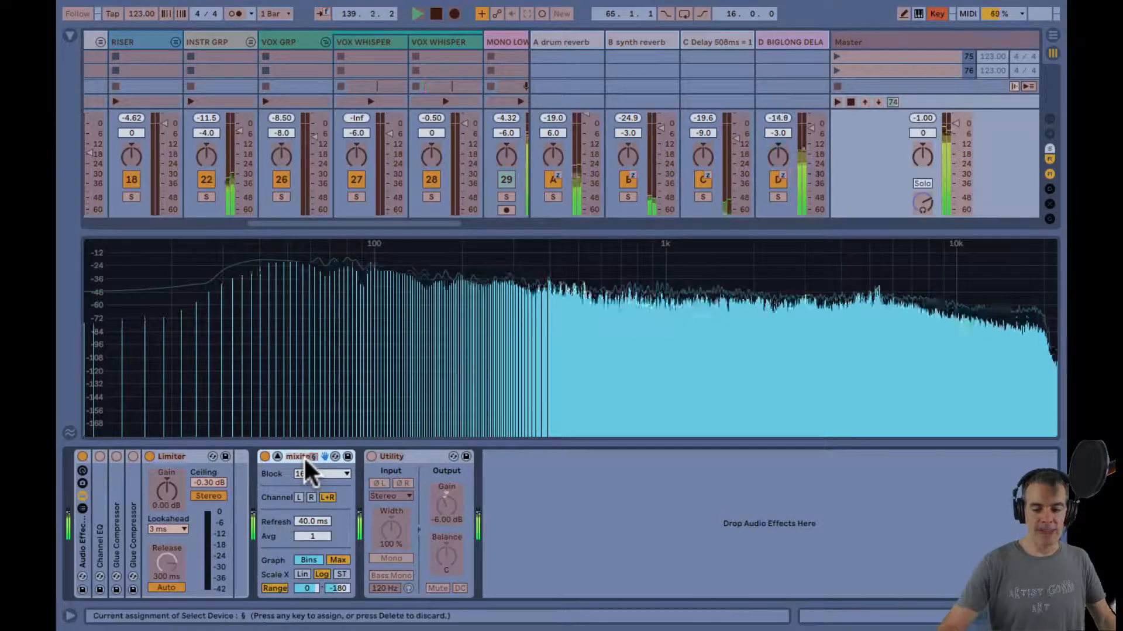
key("super+k")
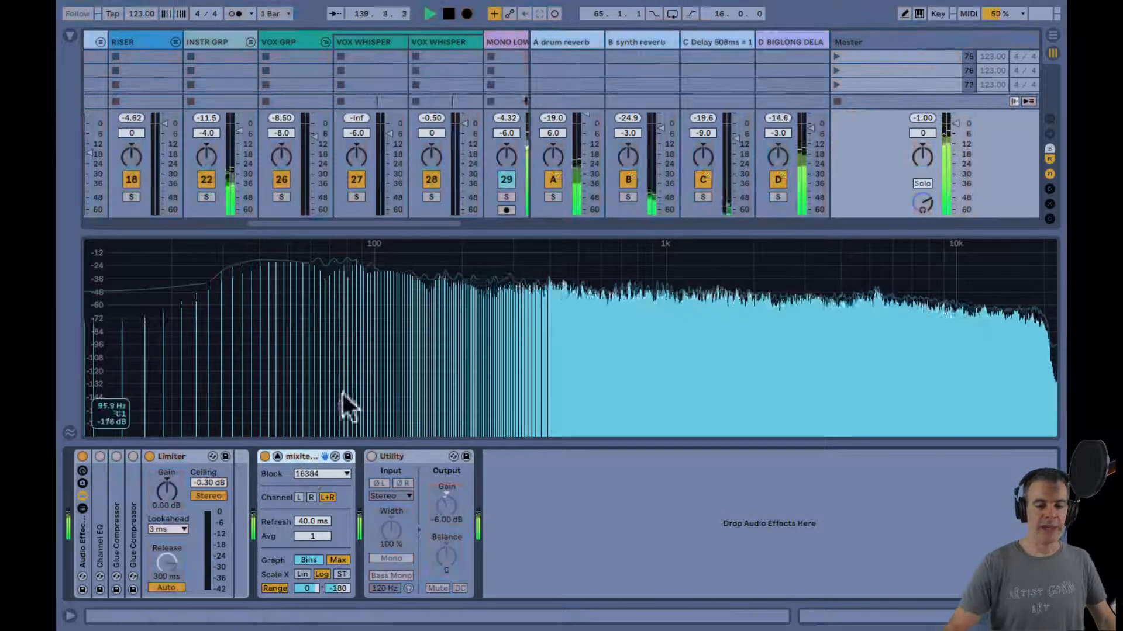
Review the master Spectrum's block size options and its Bins graph mode, keeping both settings, and resume playback.
left_click(327, 473)
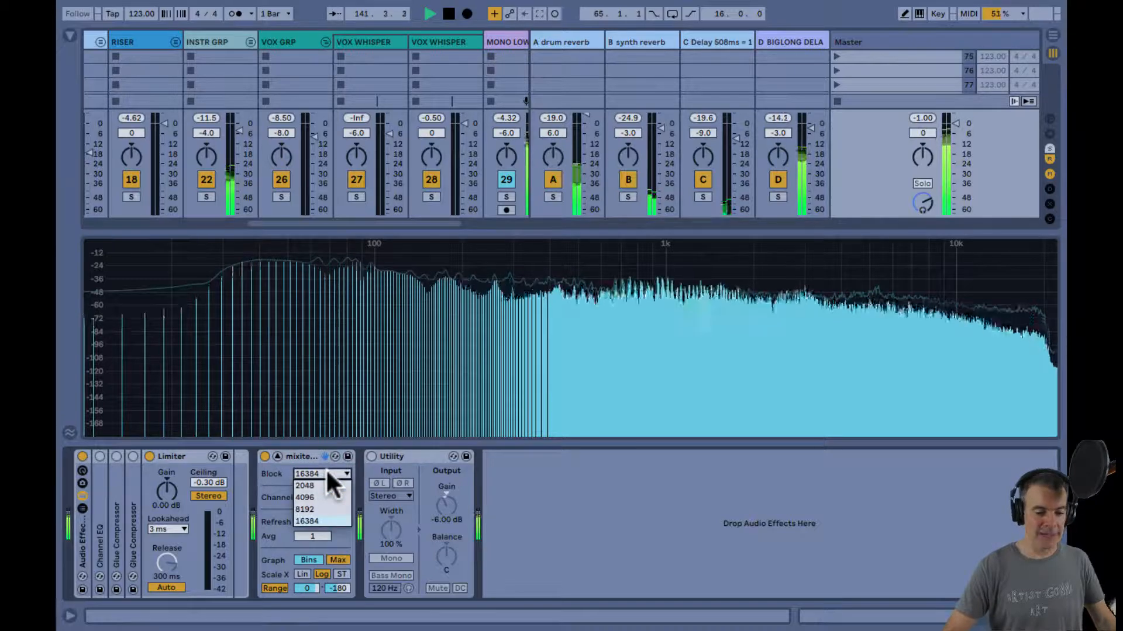
left_click(328, 474)
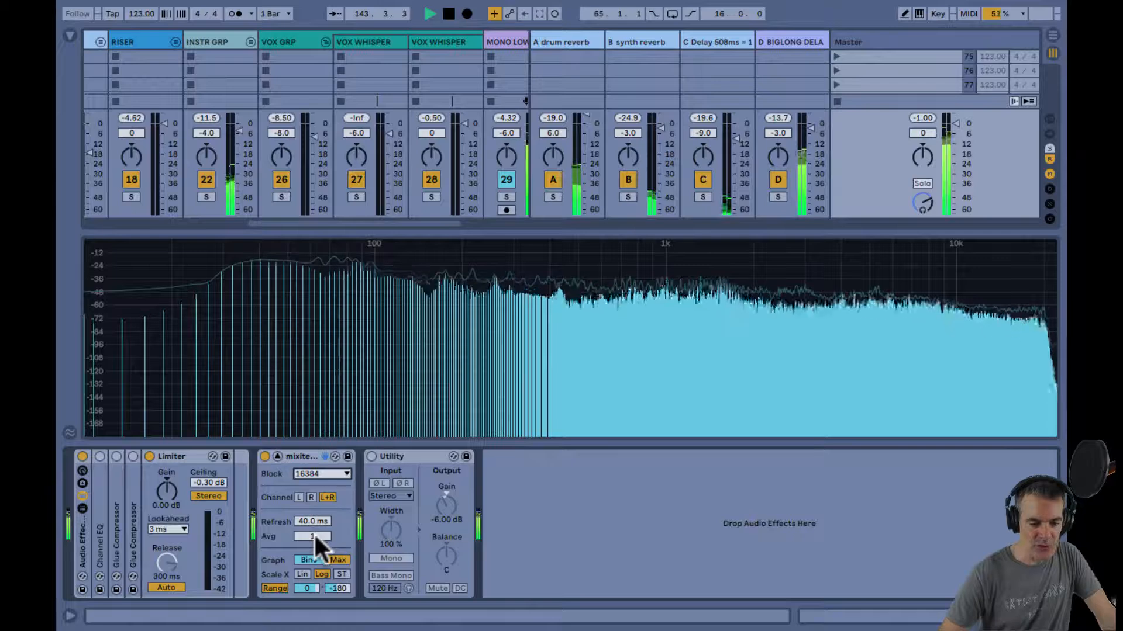
left_click(309, 560)
left_click(308, 560)
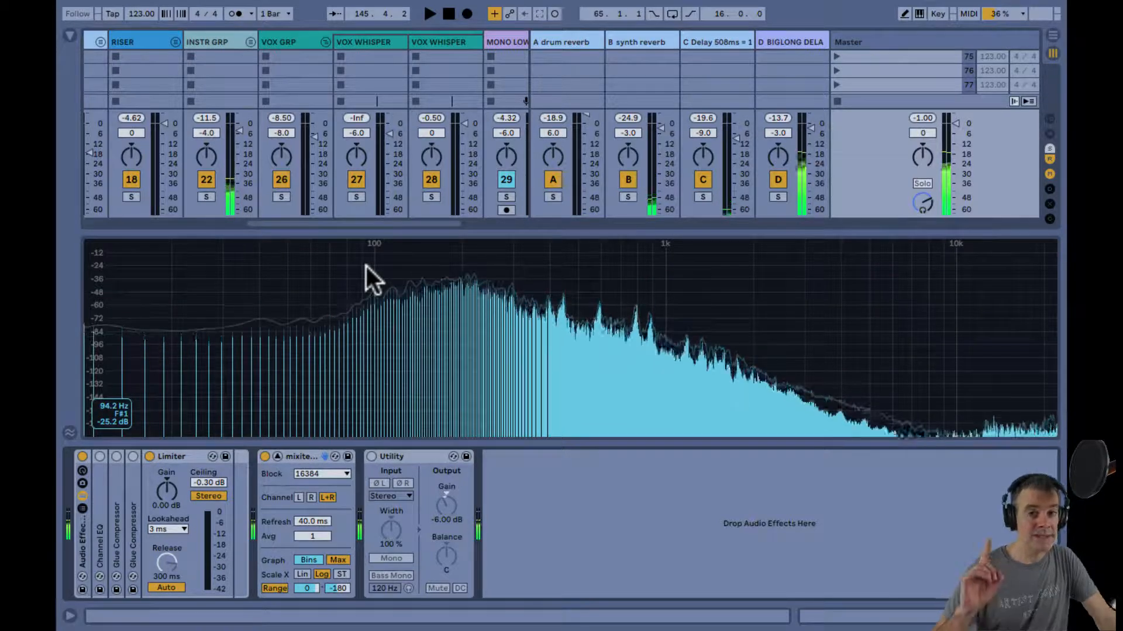
key("space")
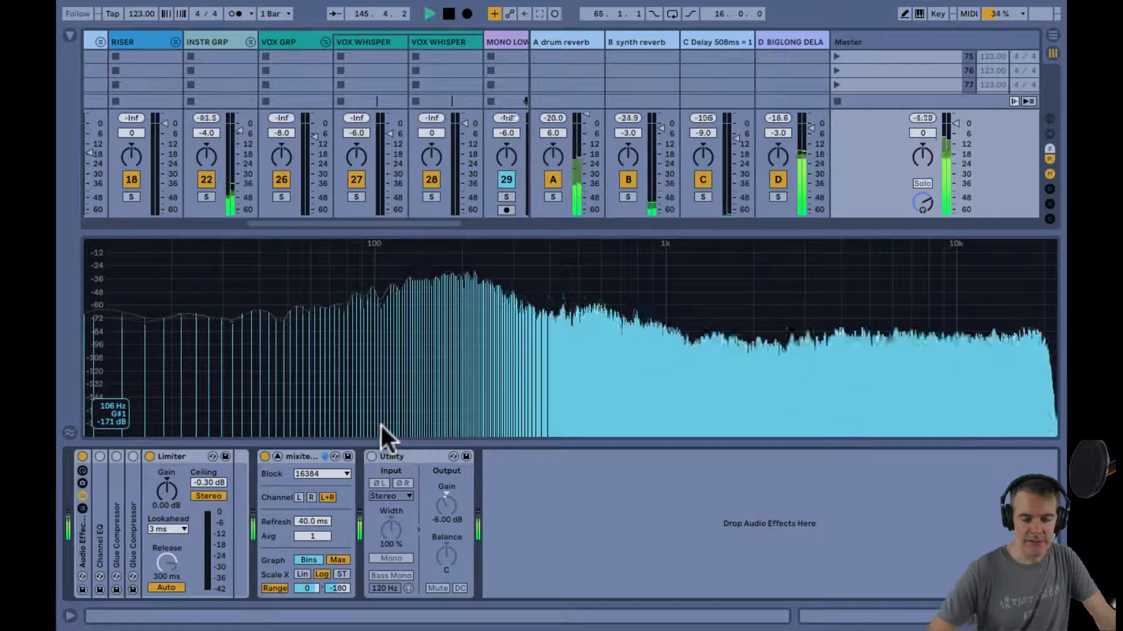
Try the master Spectrum's Auto amplitude range and return it to a manual range of 0 to -180 dB.
left_click(279, 586)
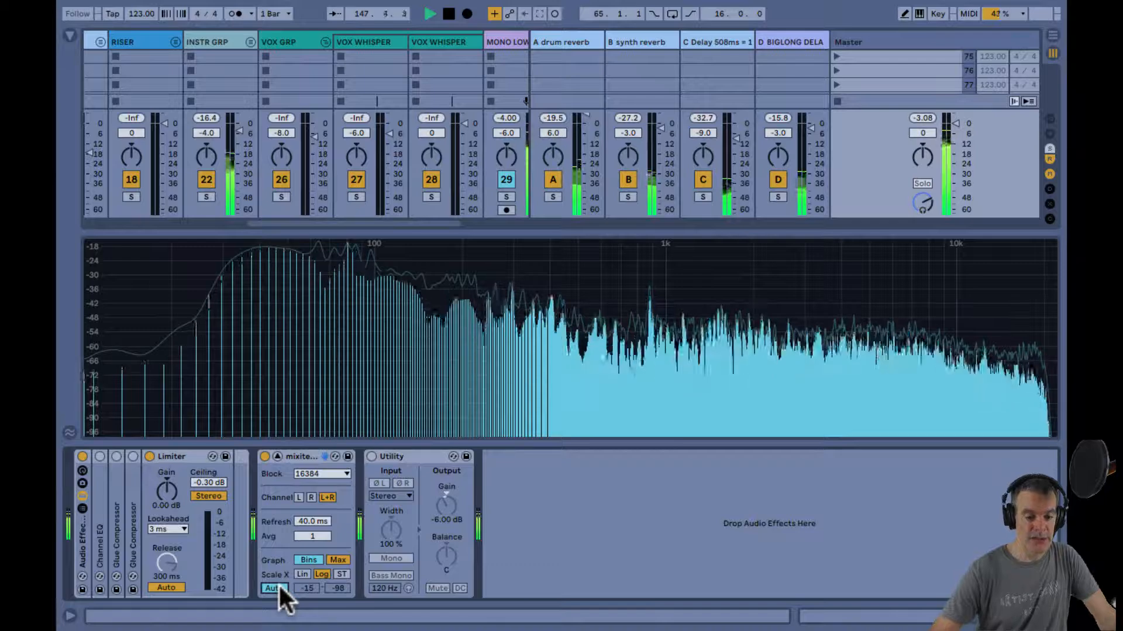
left_click(307, 586)
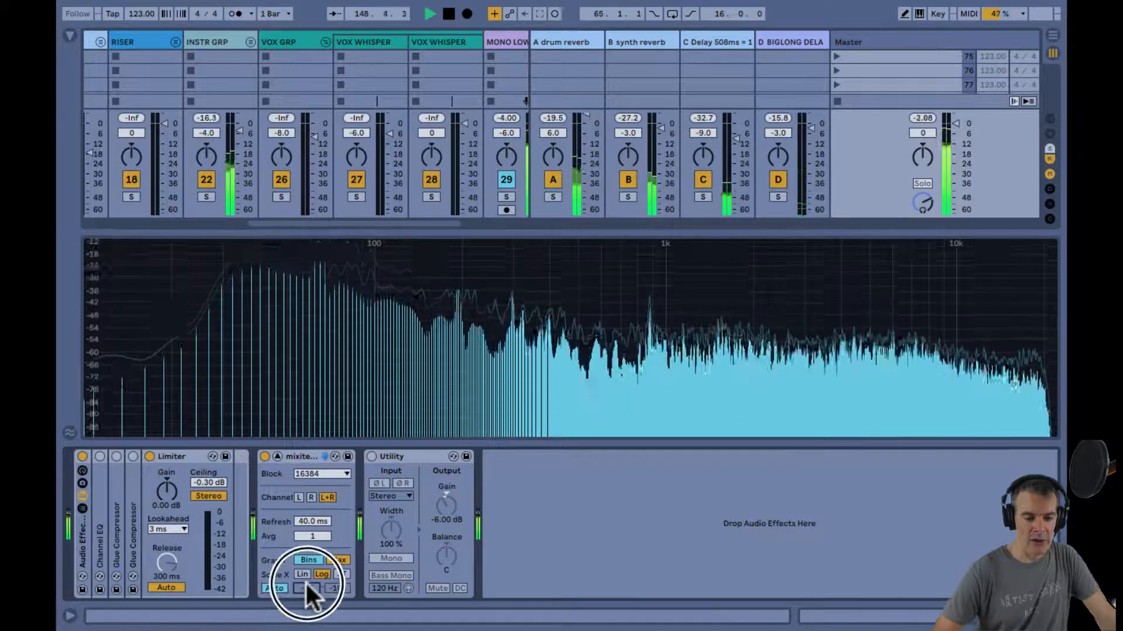
left_click_drag(338, 589, 339, 620)
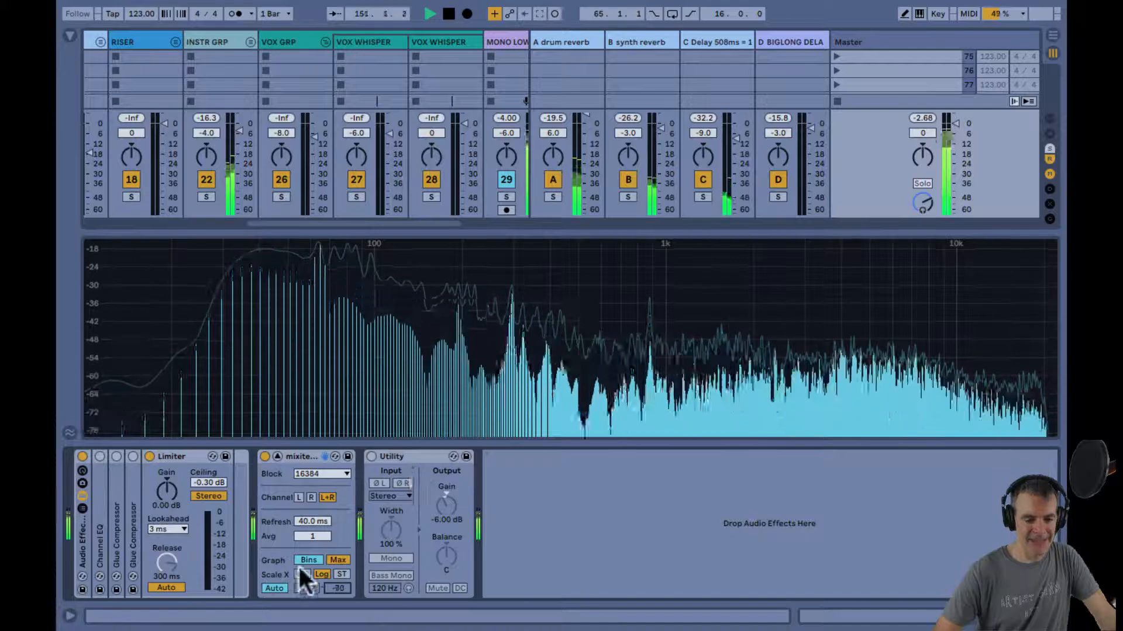
left_click(277, 585)
left_click(299, 587)
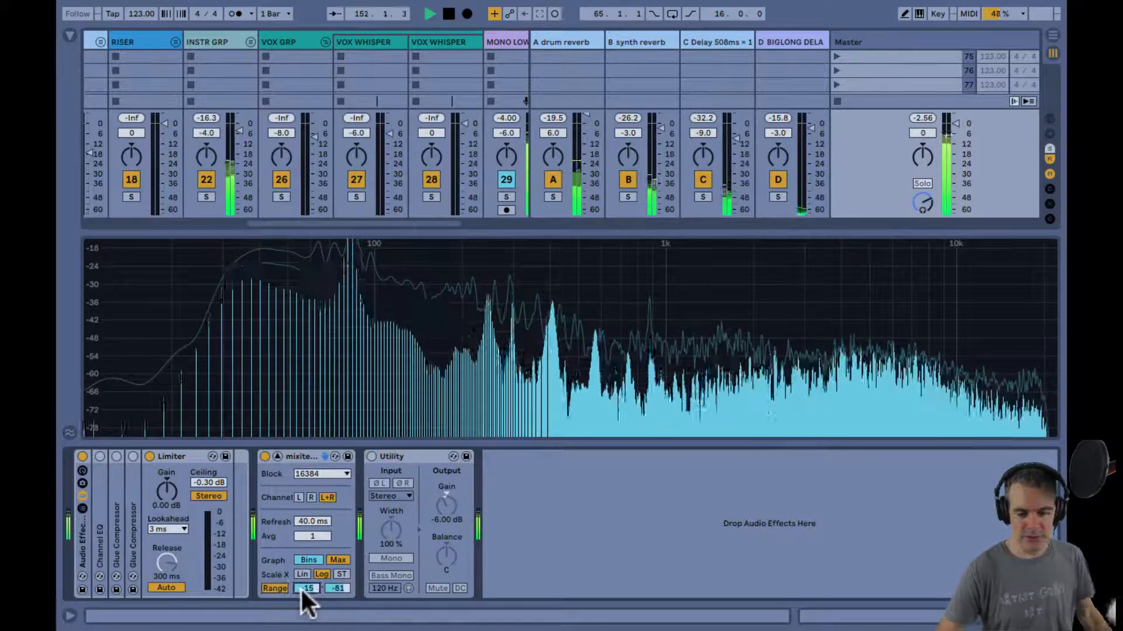
left_click_drag(338, 588, 338, 585)
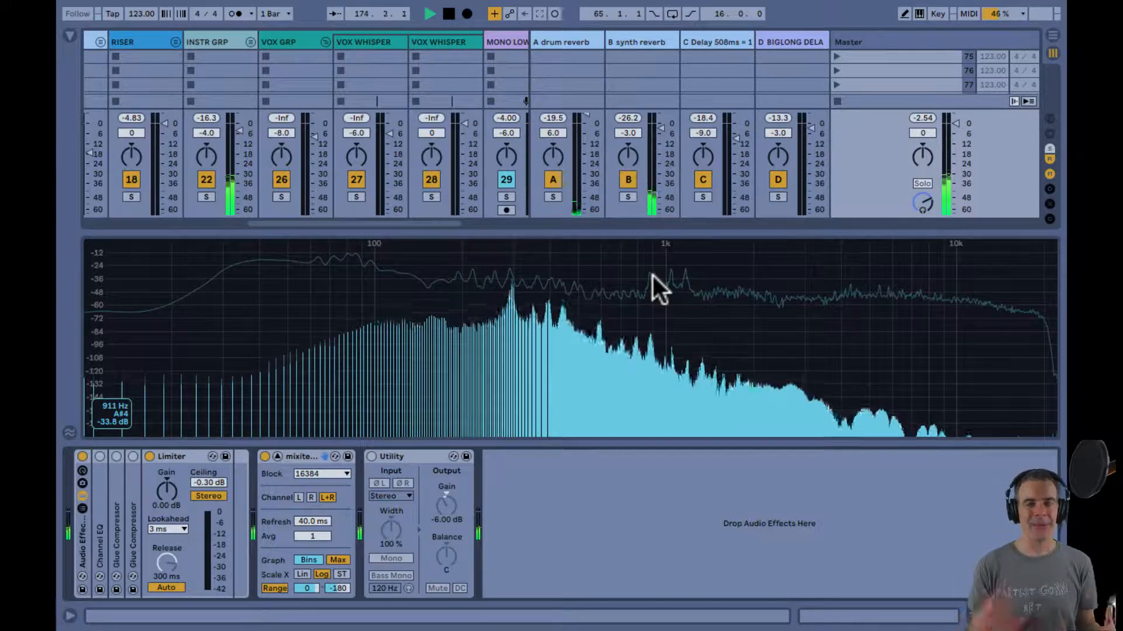
Play the mix from the break locator at bar 49 in the Arrangement, and mute VOX GRP in the Session mixer.
key("Tab")
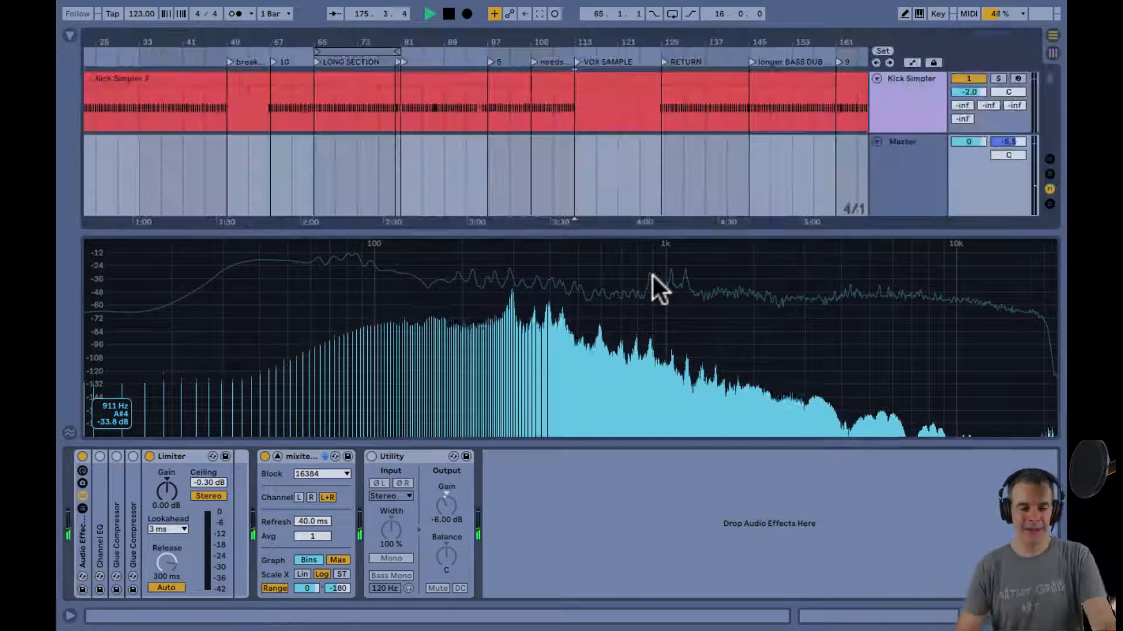
left_click(229, 62)
key("Tab")
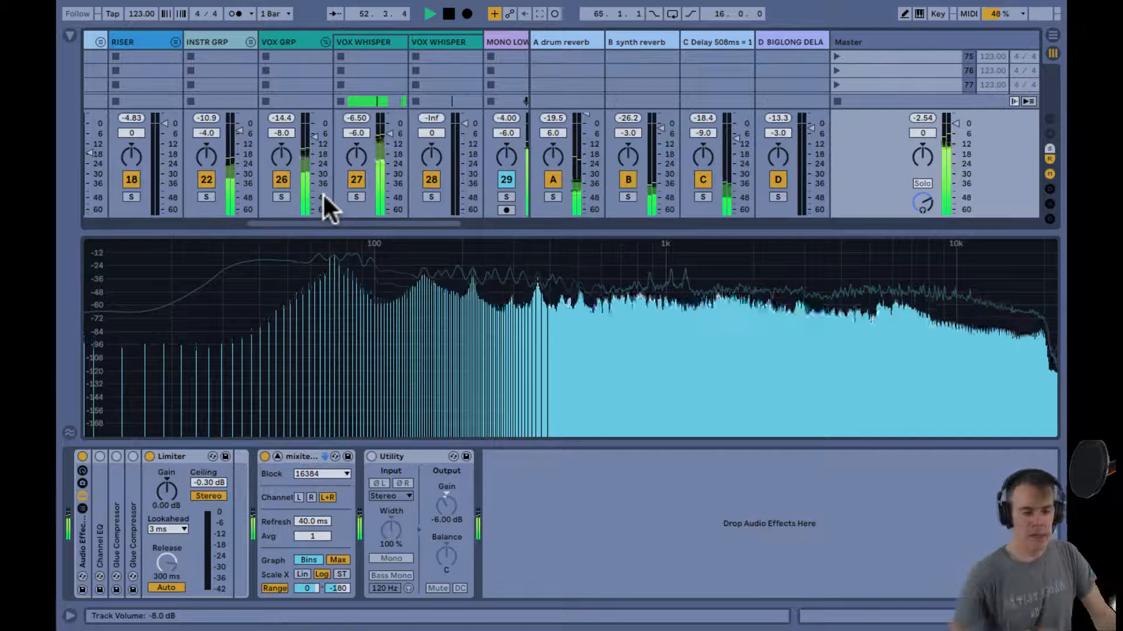
key("section")
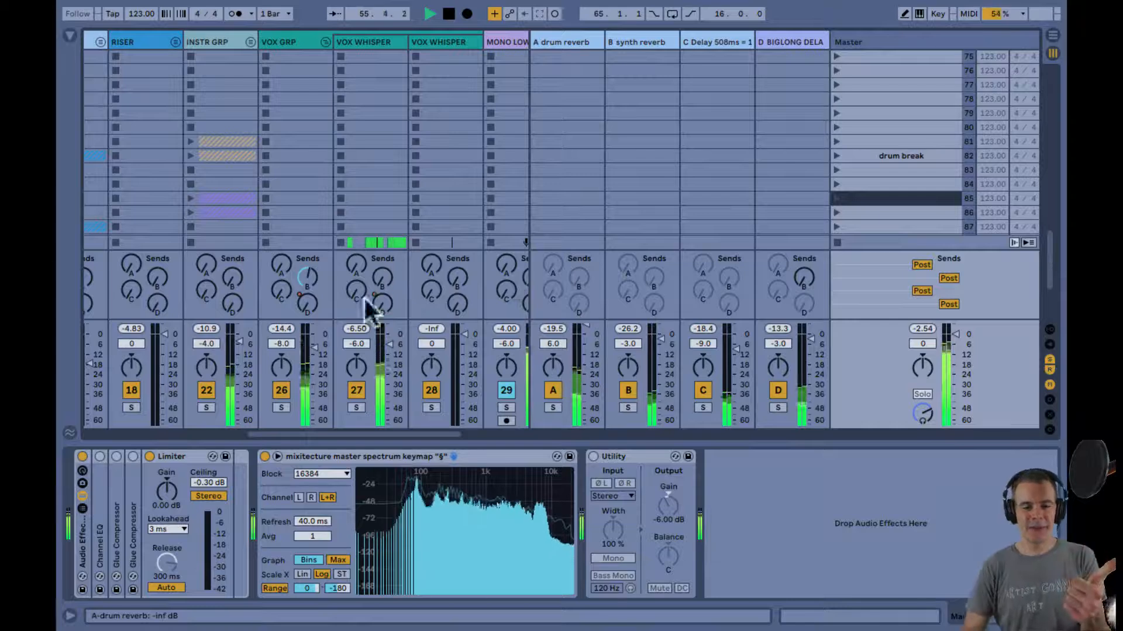
left_click(279, 390)
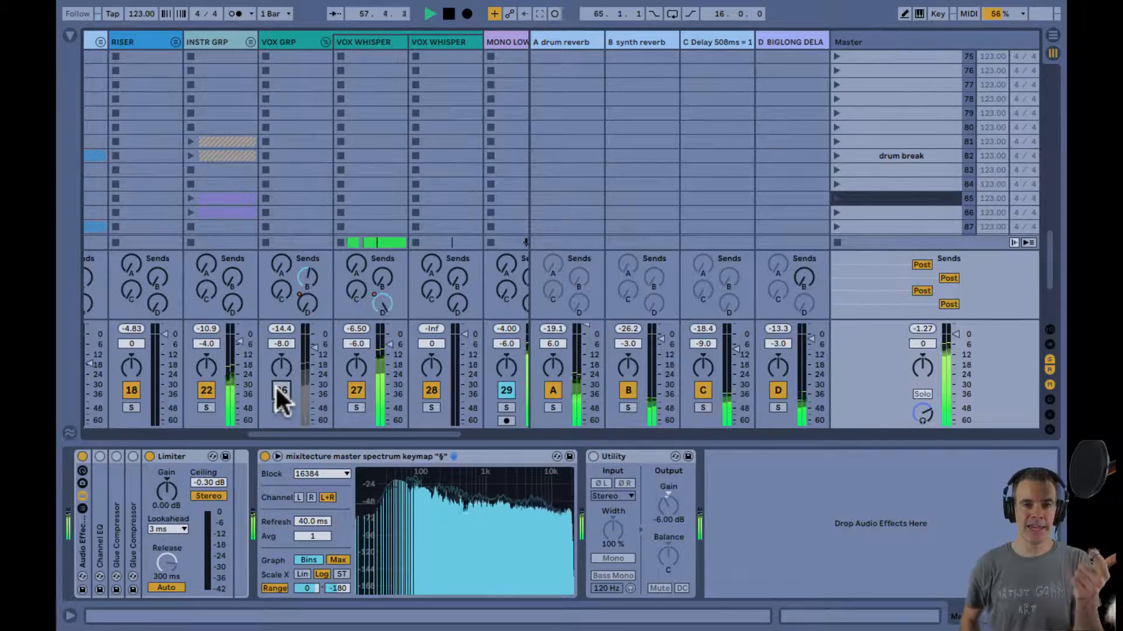
Boost band 3 of Kick Simpler's EQ Eight to 14.4 dB with a Q of 3.93, sweep its frequency, and solo the kick.
scroll(243, 110, "left", 10)
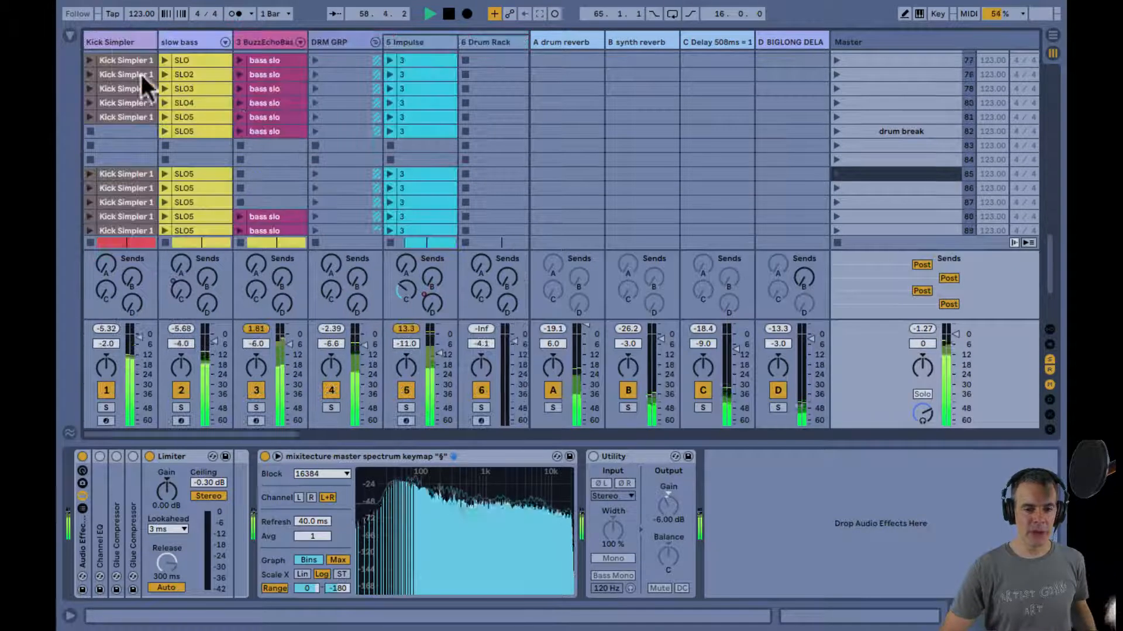
left_click(117, 41)
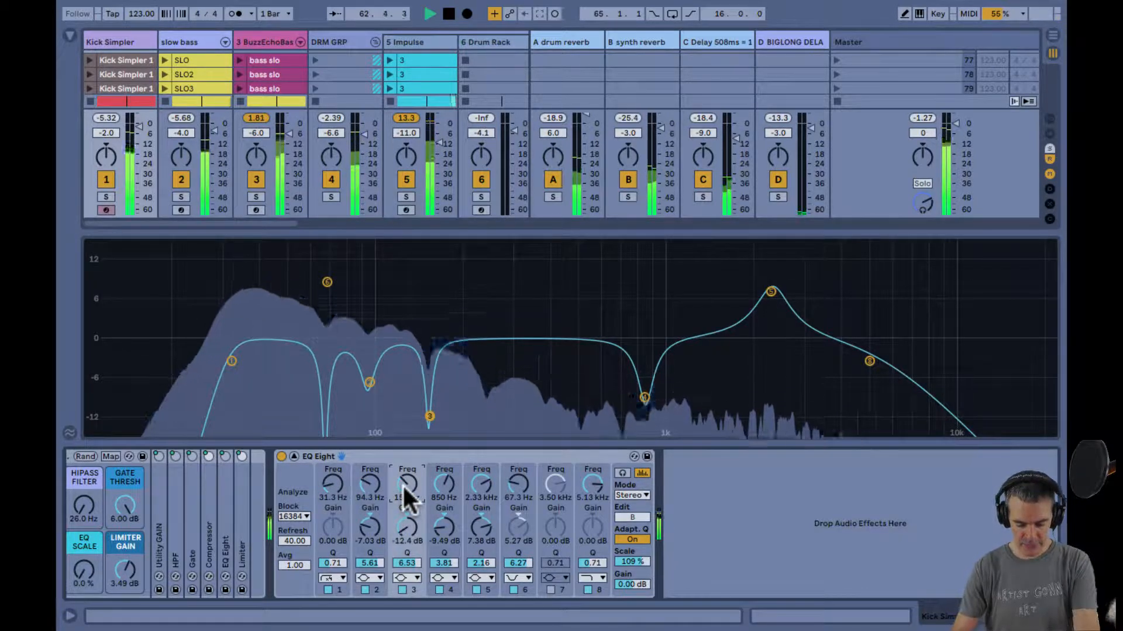
scroll(404, 489, "up", 5)
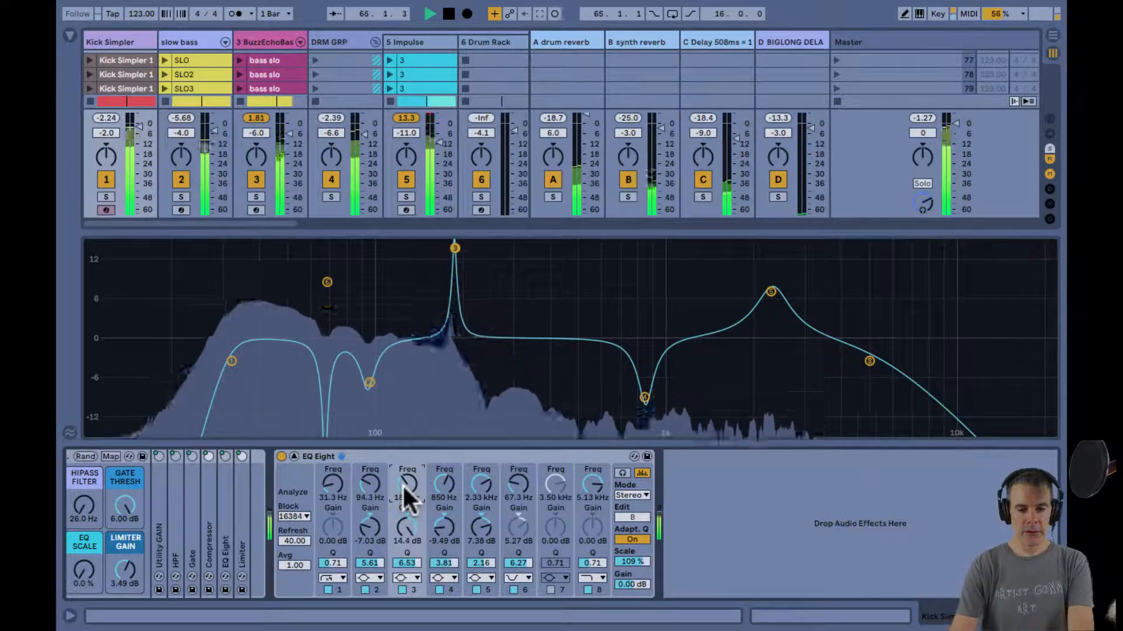
left_click_drag(404, 486, 403, 488)
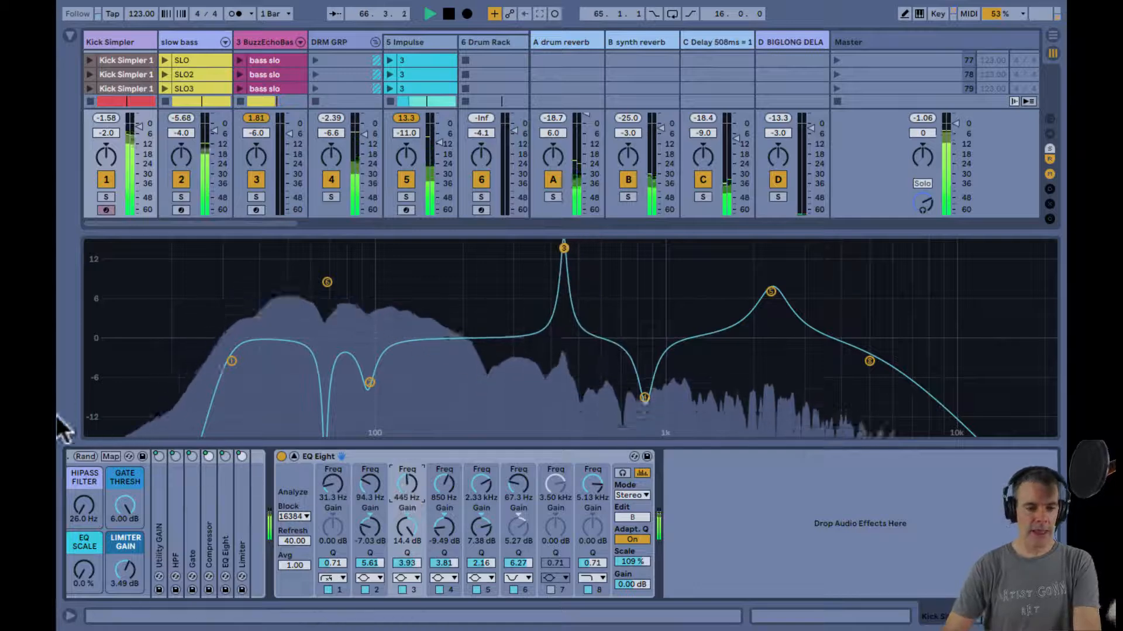
left_click(107, 197)
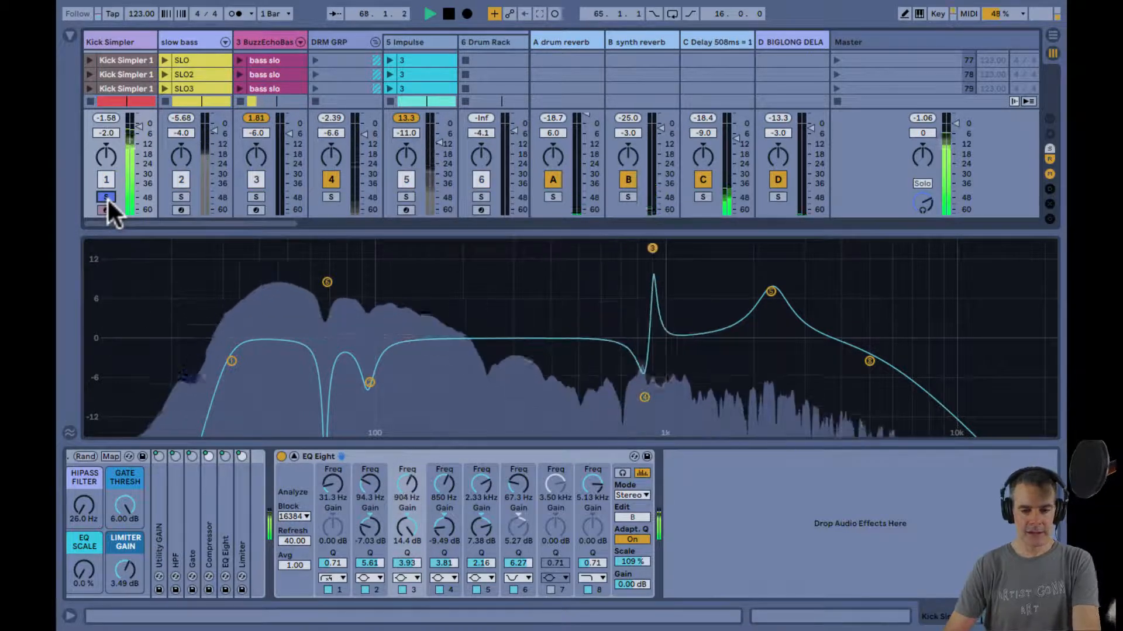
Select MONO LOW BUS and bypass its DrumBus For Lows effect rack.
scroll(324, 50, "right", 10)
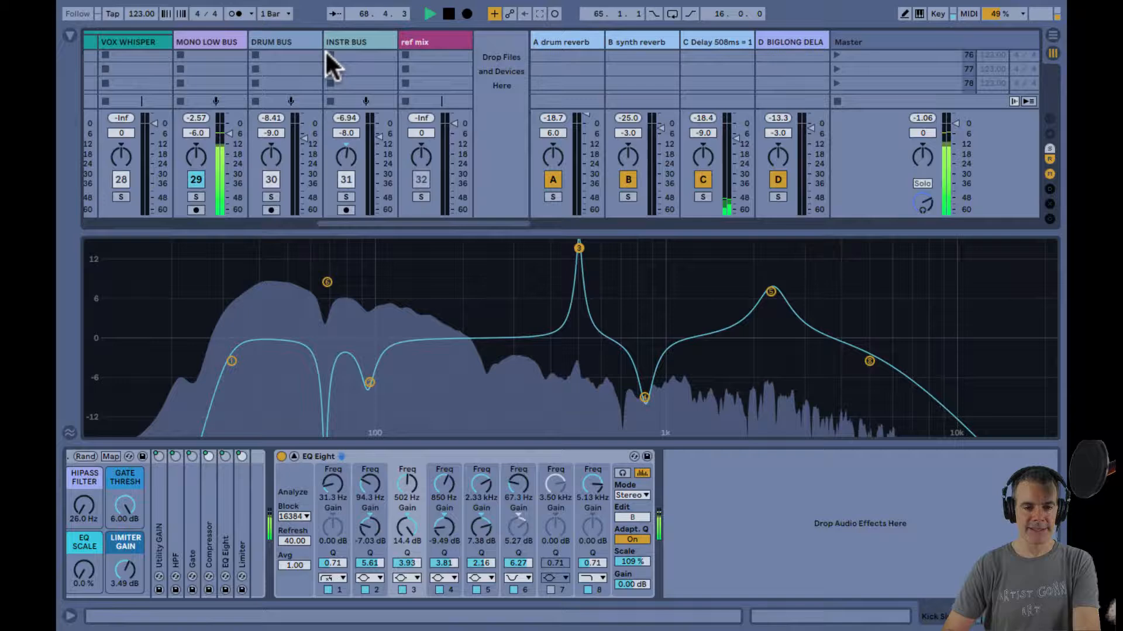
left_click(212, 41)
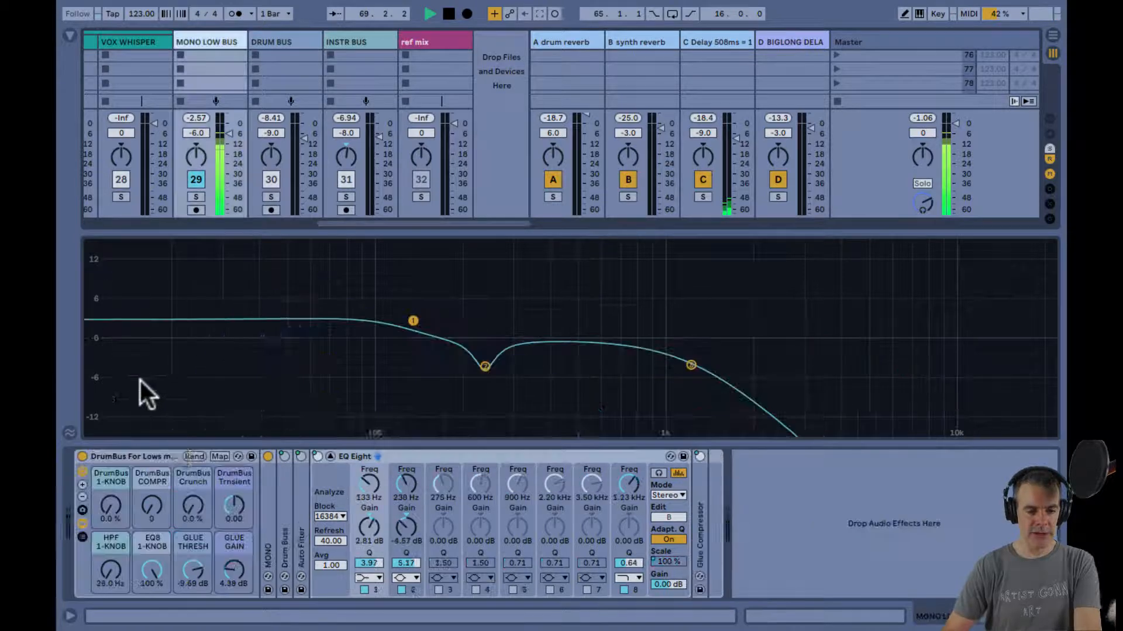
left_click(82, 456)
Set band 3 of Kick Simpler's EQ Eight to 154 Hz, -6.21 dB gain and a Q of 5.12, and unsolo the kick.
scroll(274, 142, "left", 10)
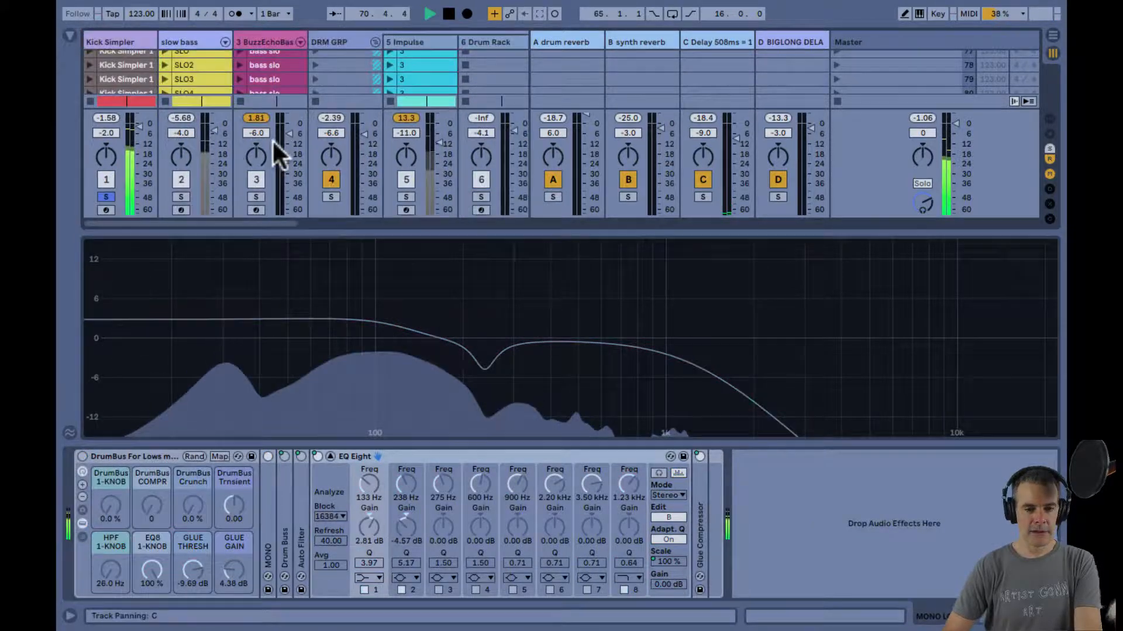
left_click(111, 41)
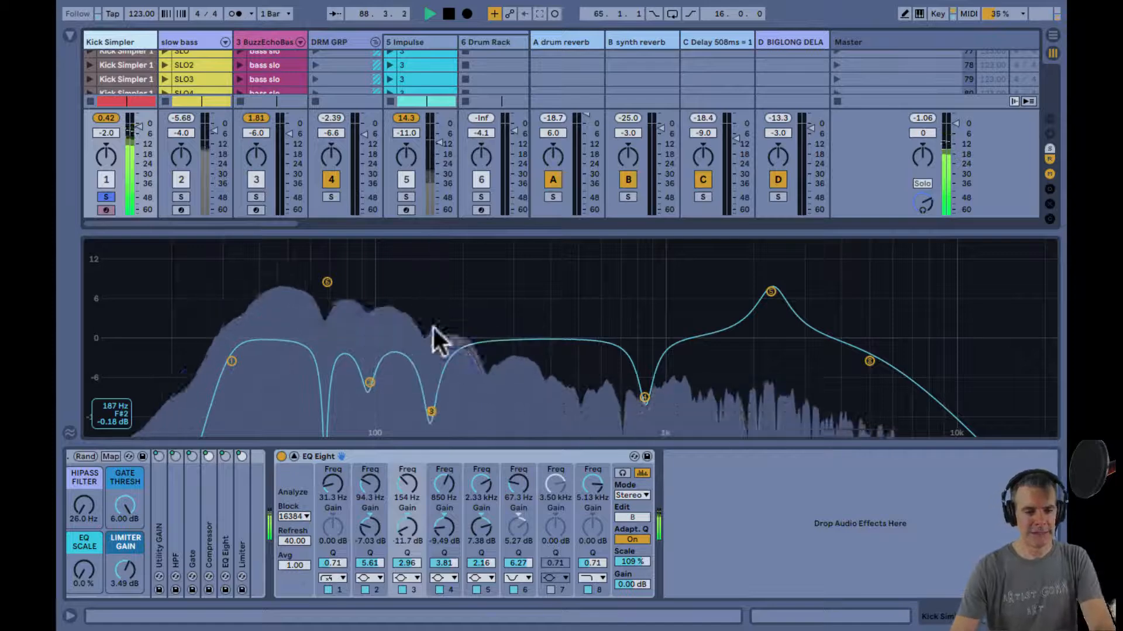
left_click(104, 197)
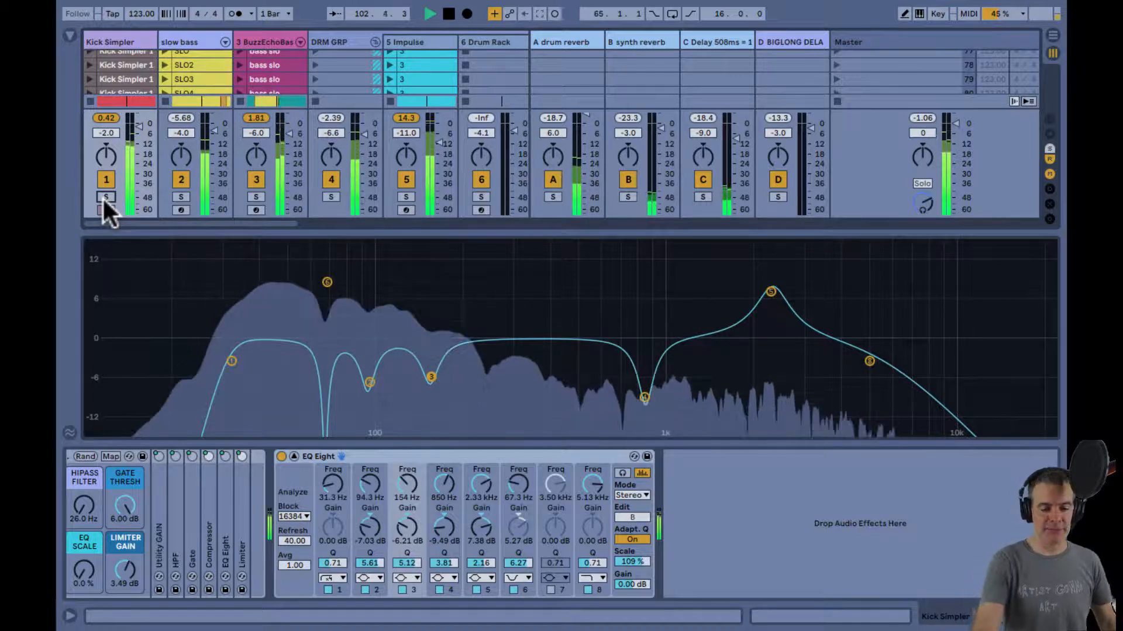
key("section")
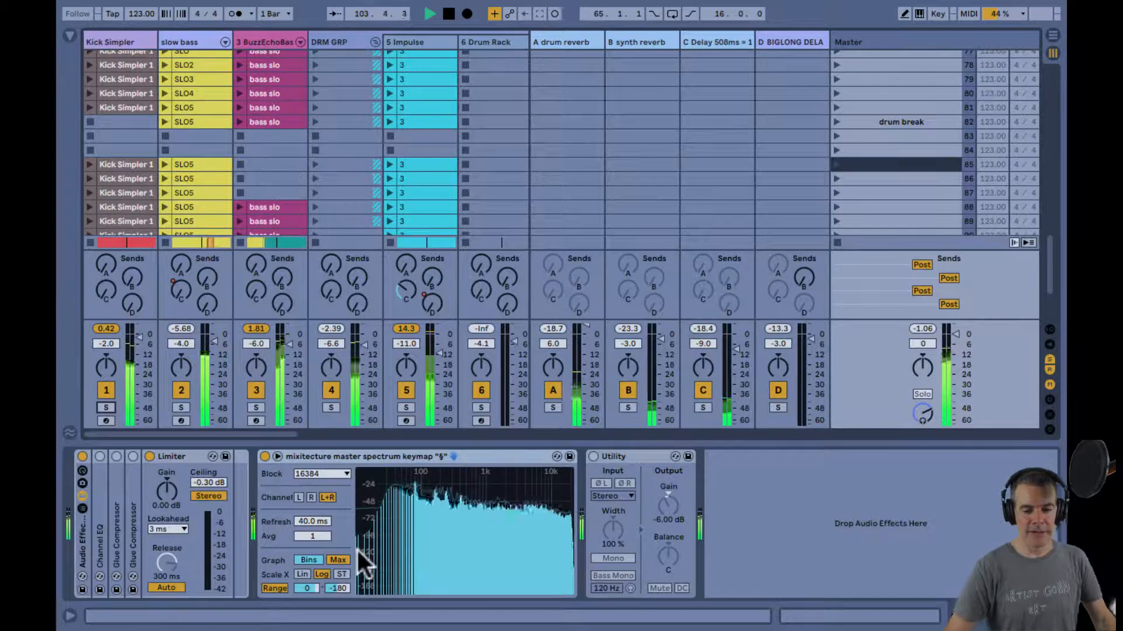
Expand the master Spectrum display to check the low end, solo slow bass, and show its device chain.
double_click(395, 539)
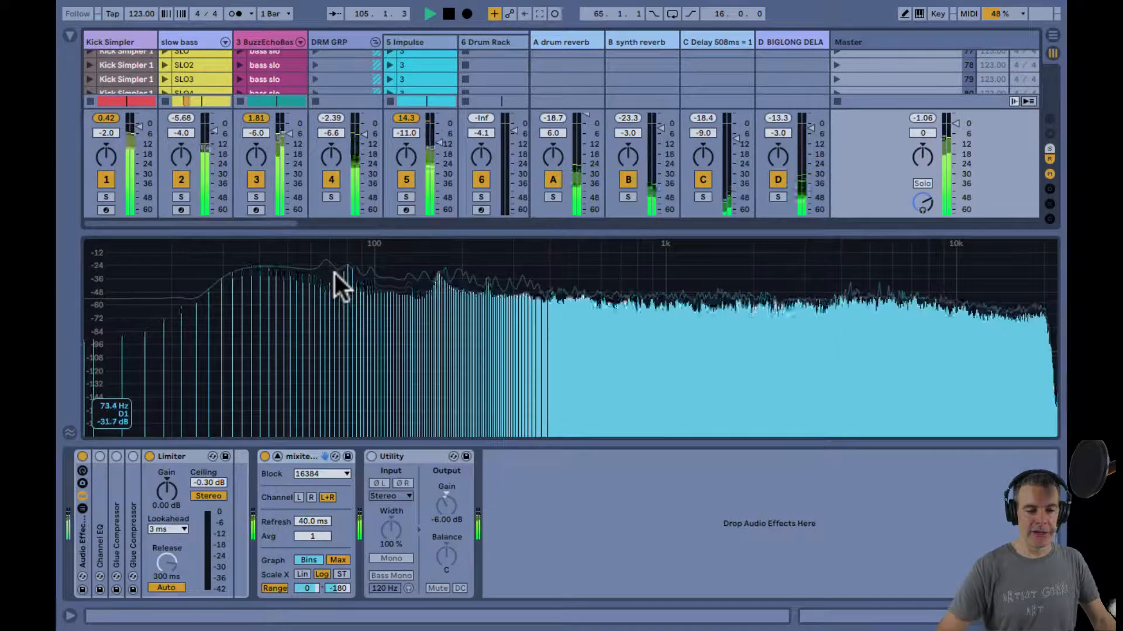
left_click(179, 198)
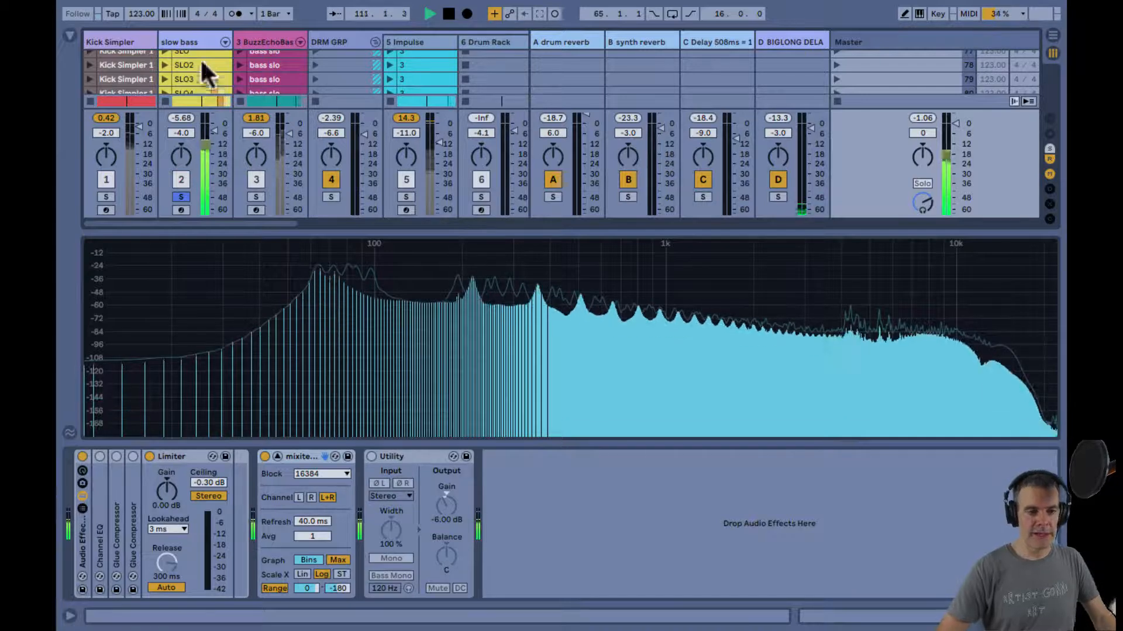
left_click(197, 39)
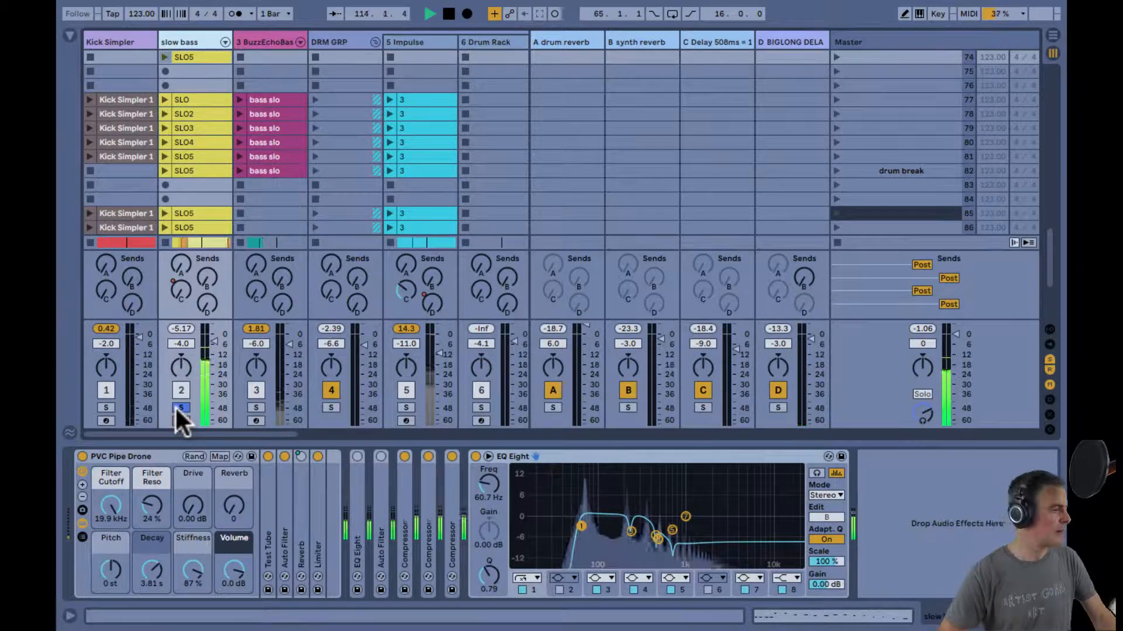
Select MONO LOW BUS and turn its DrumBus For Lows effect rack back on.
scroll(412, 194, "right", 10)
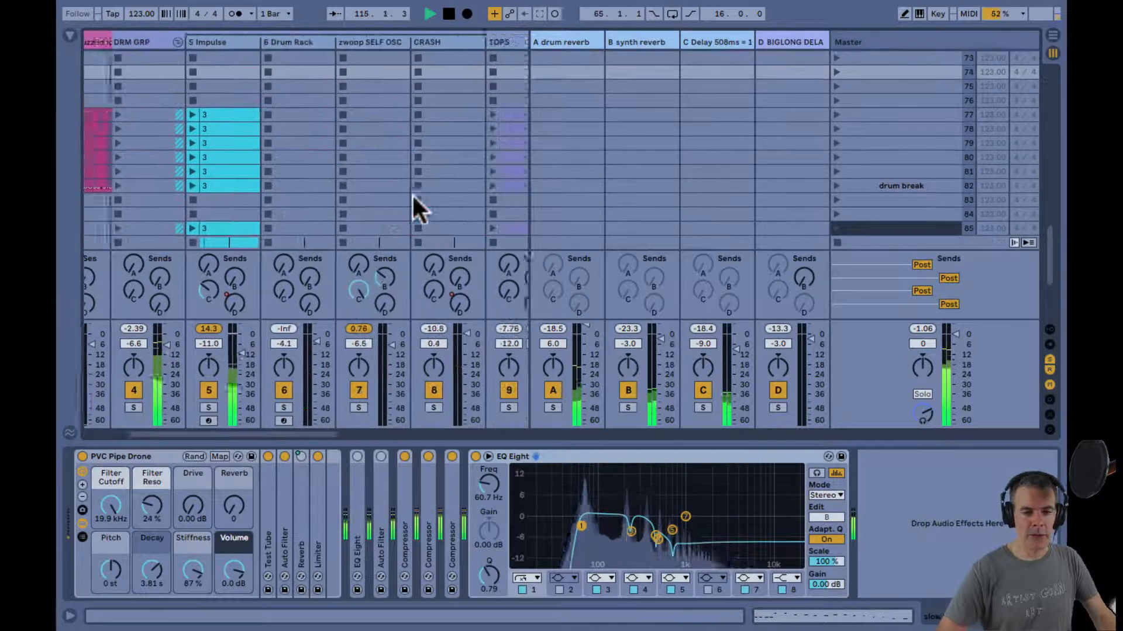
scroll(412, 194, "right", 4)
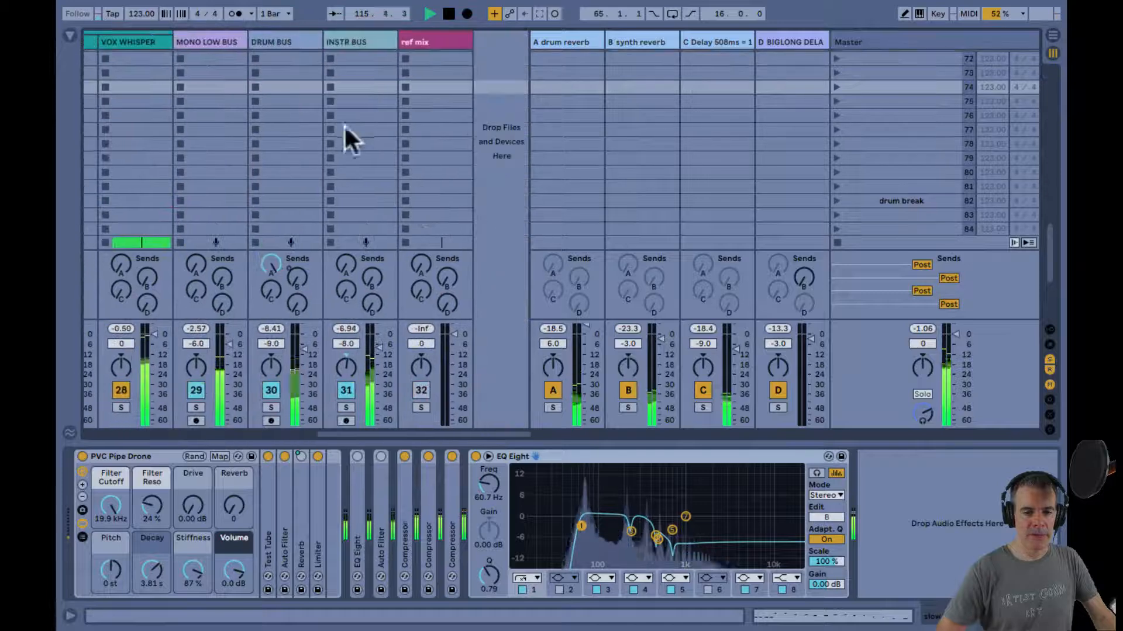
left_click(213, 44)
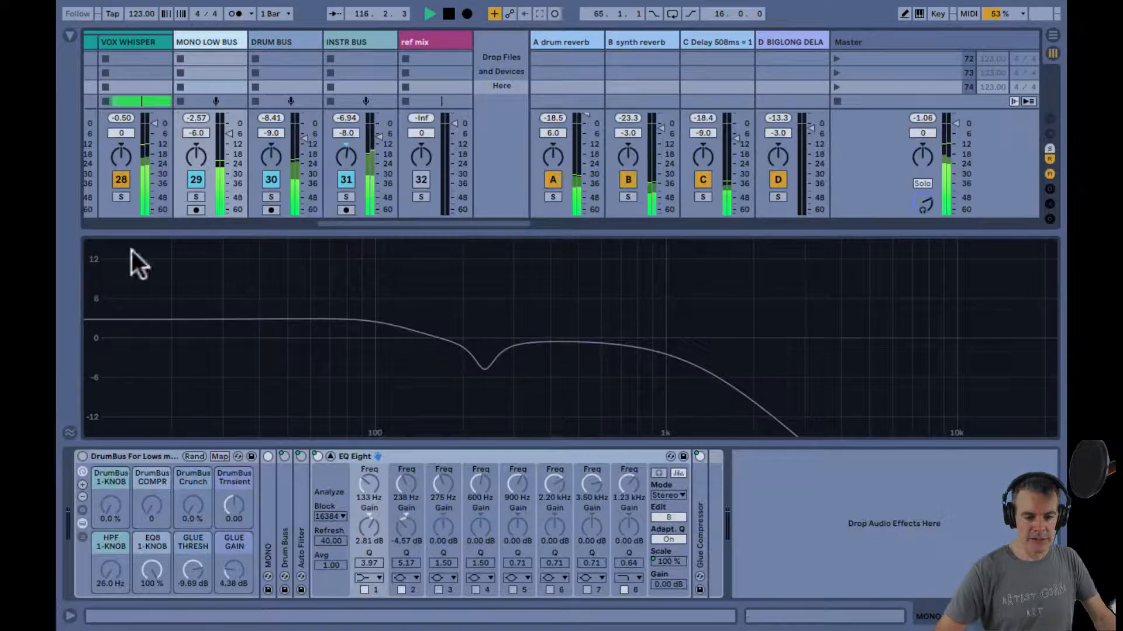
left_click(82, 457)
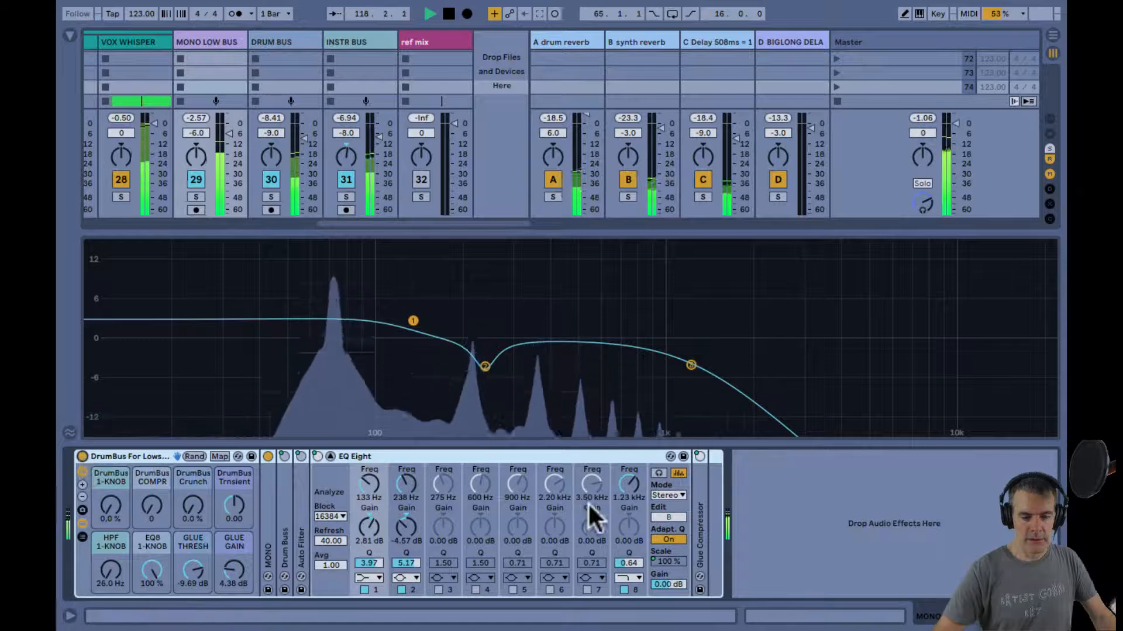
Select DRUM BUS and compare it soloed against the full mix while checking its EQ Eight and LPF FX filter.
left_click(271, 197)
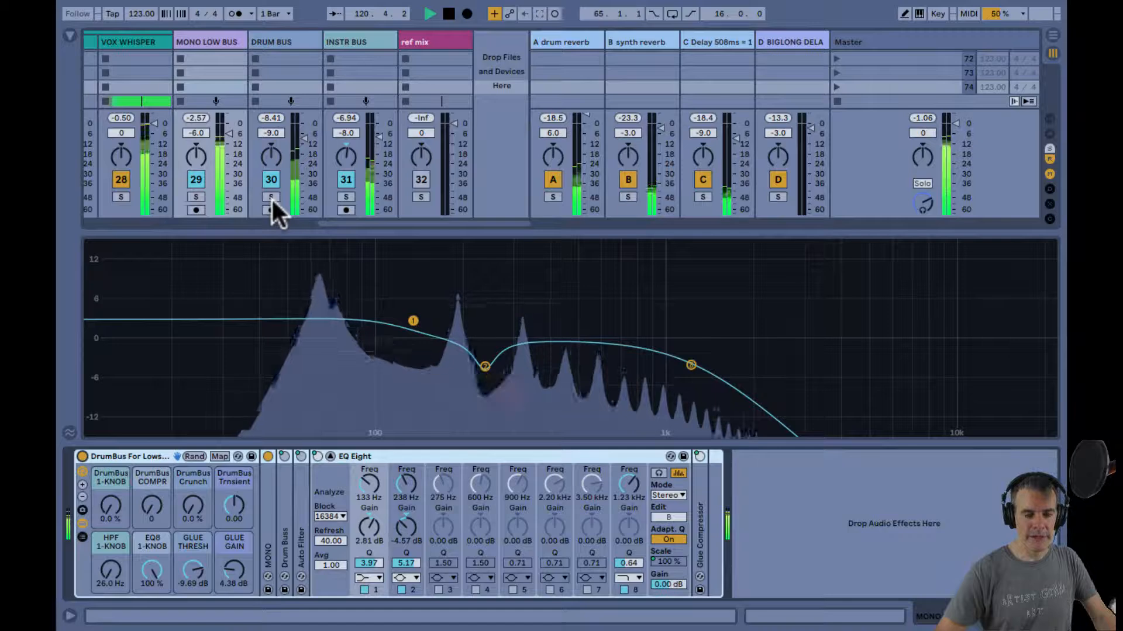
left_click(281, 41)
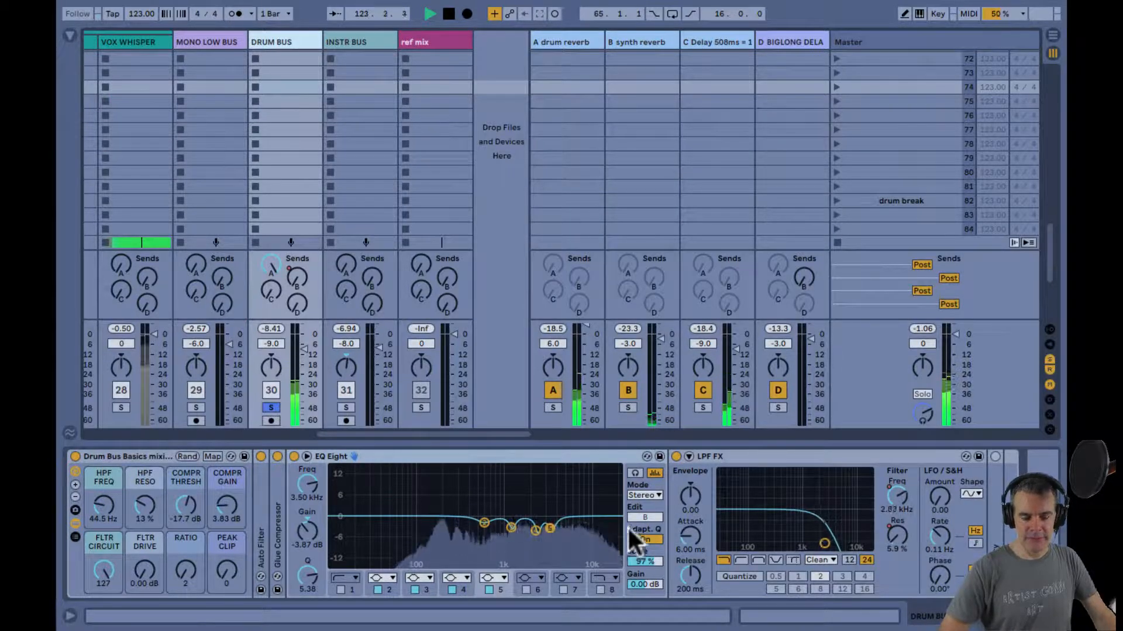
left_click_drag(832, 533, 840, 541)
left_click(269, 408)
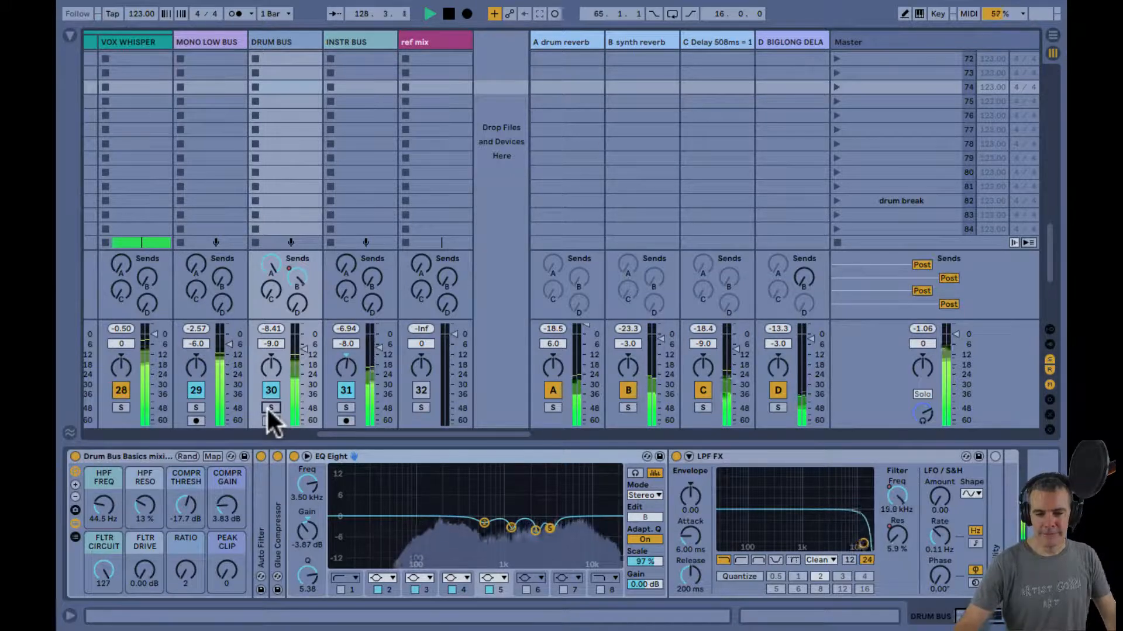
left_click(270, 408)
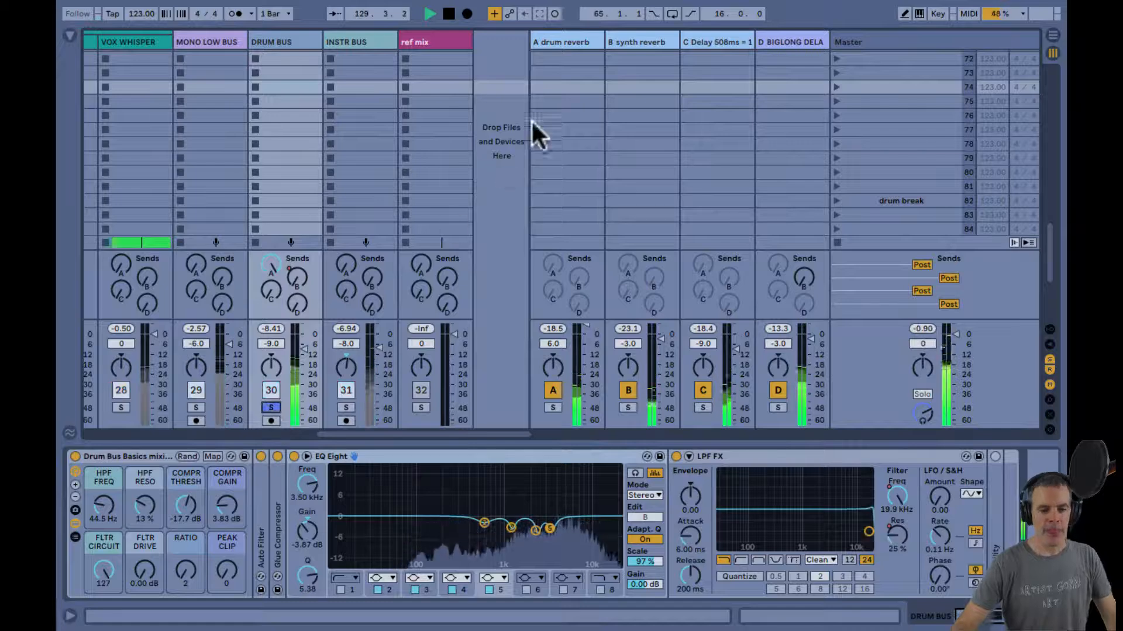
Inspect the Hybrid Reverb EQ and Compressor on the A drum reverb return, and unsolo DRUM BUS.
left_click(563, 42)
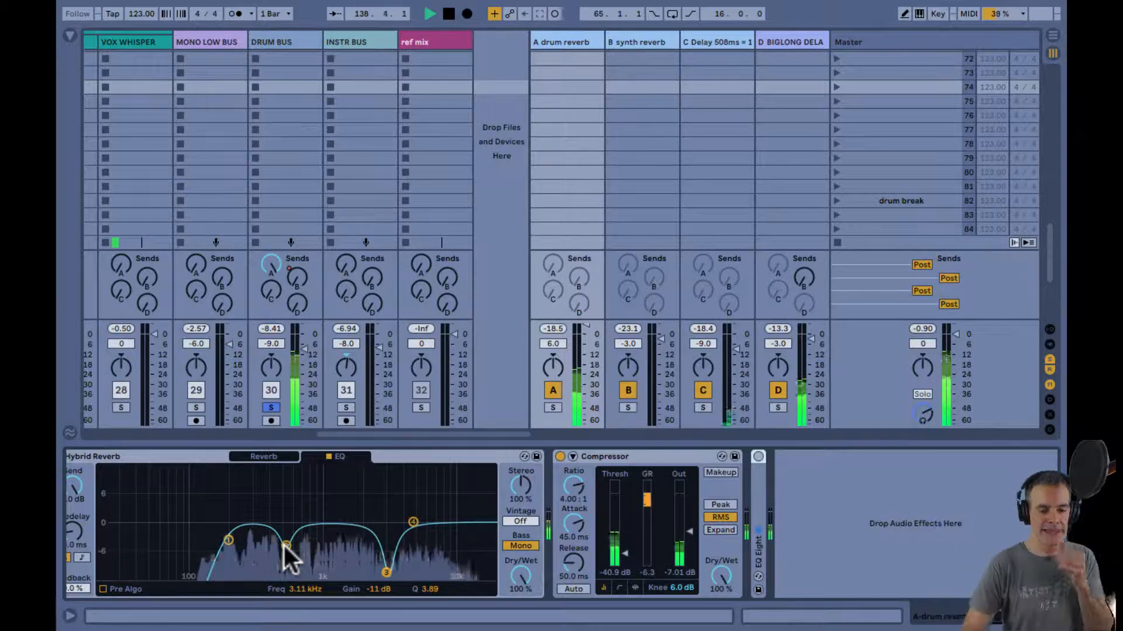
scroll(276, 538, "left", 2)
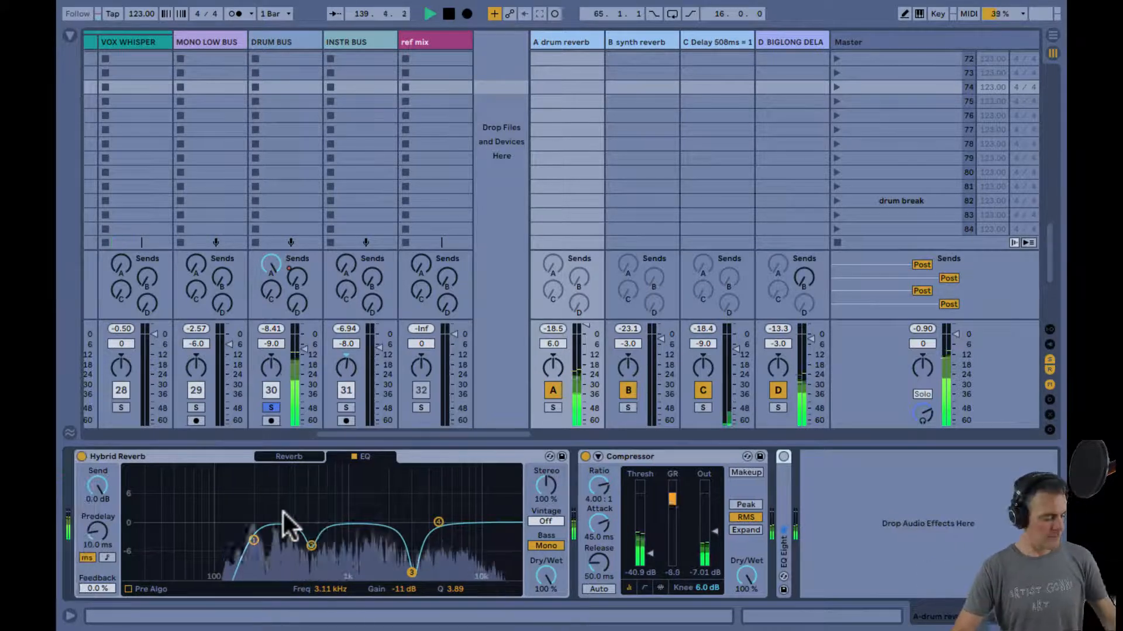
left_click(270, 408)
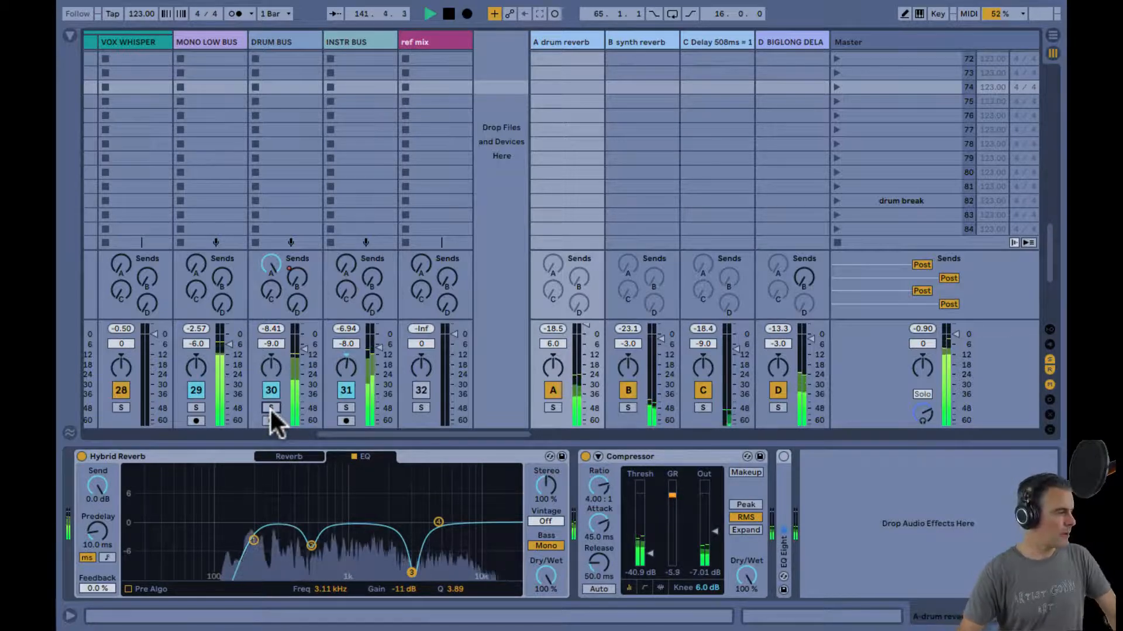
Switch to Firefox and open courses.mixitecture.com in a new tab.
key("super+Tab")
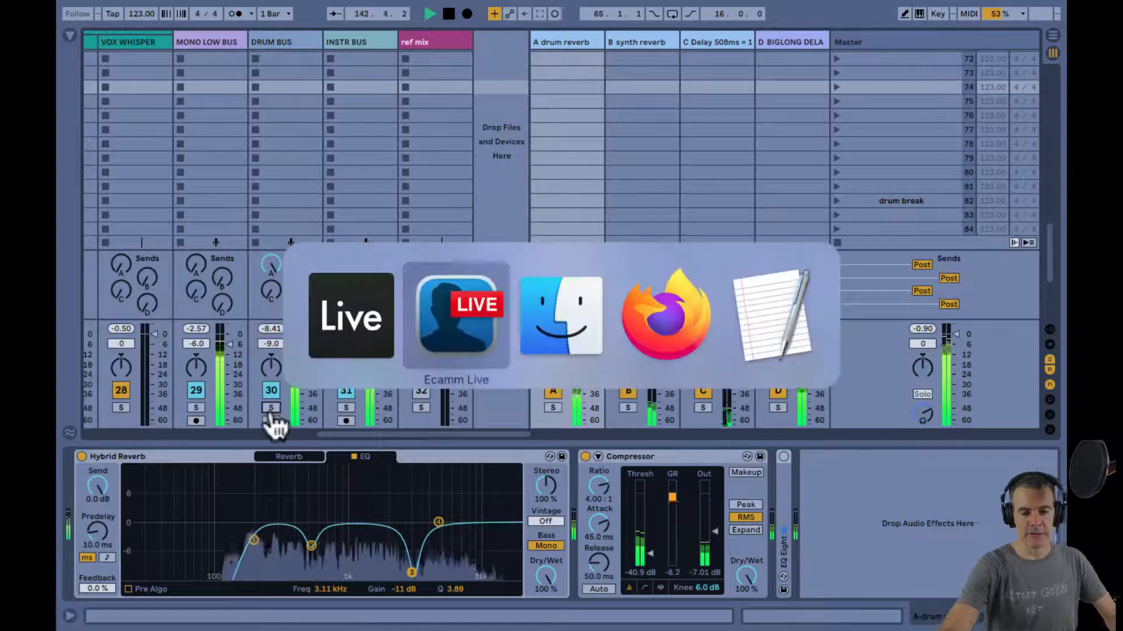
key("super+Tab")
key("super+Tab")
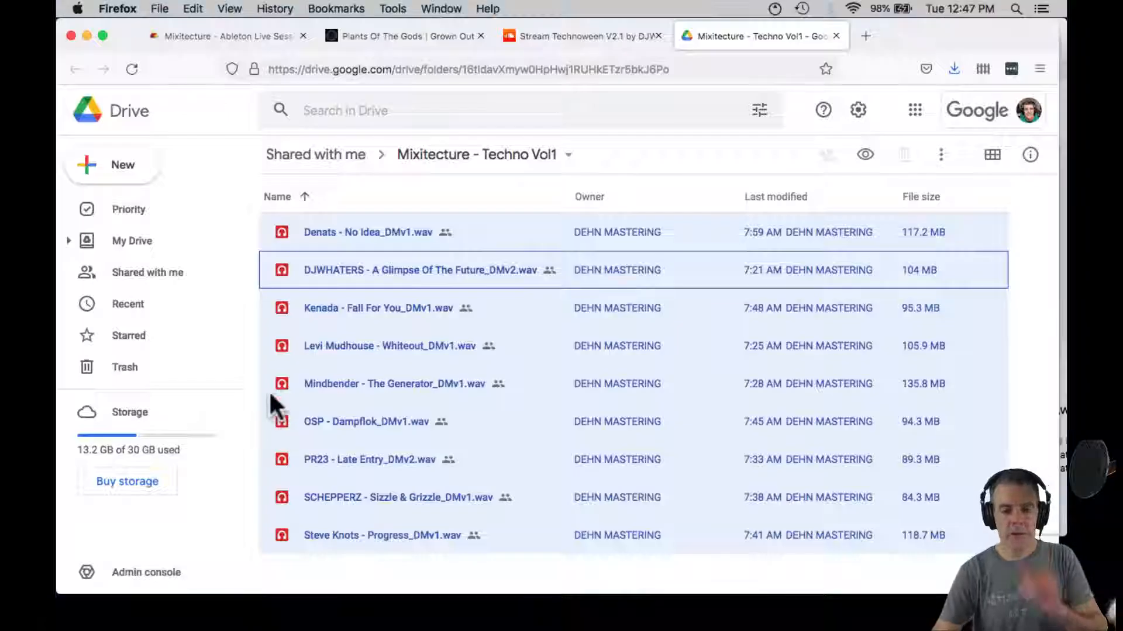
key("super+t")
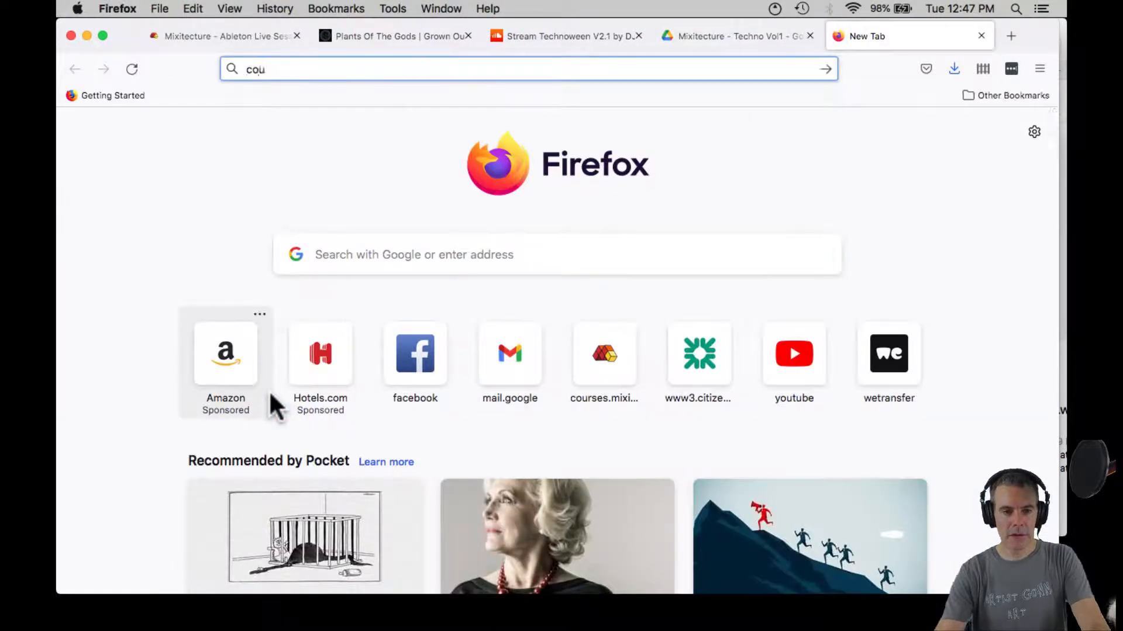
type("courses.mixitecture.com/")
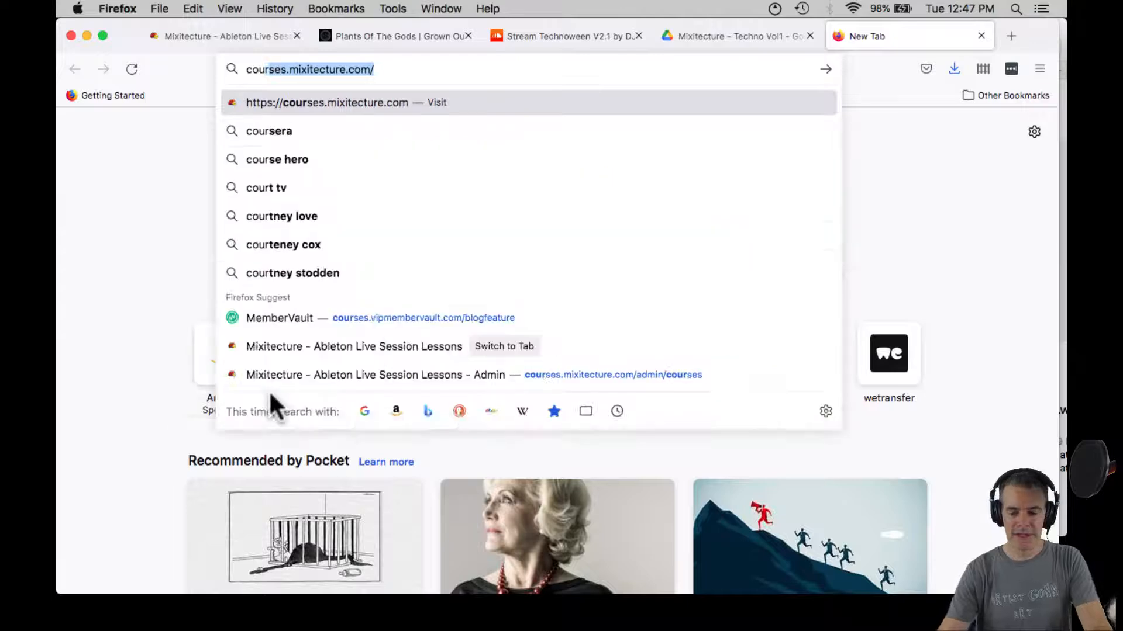
key("Return")
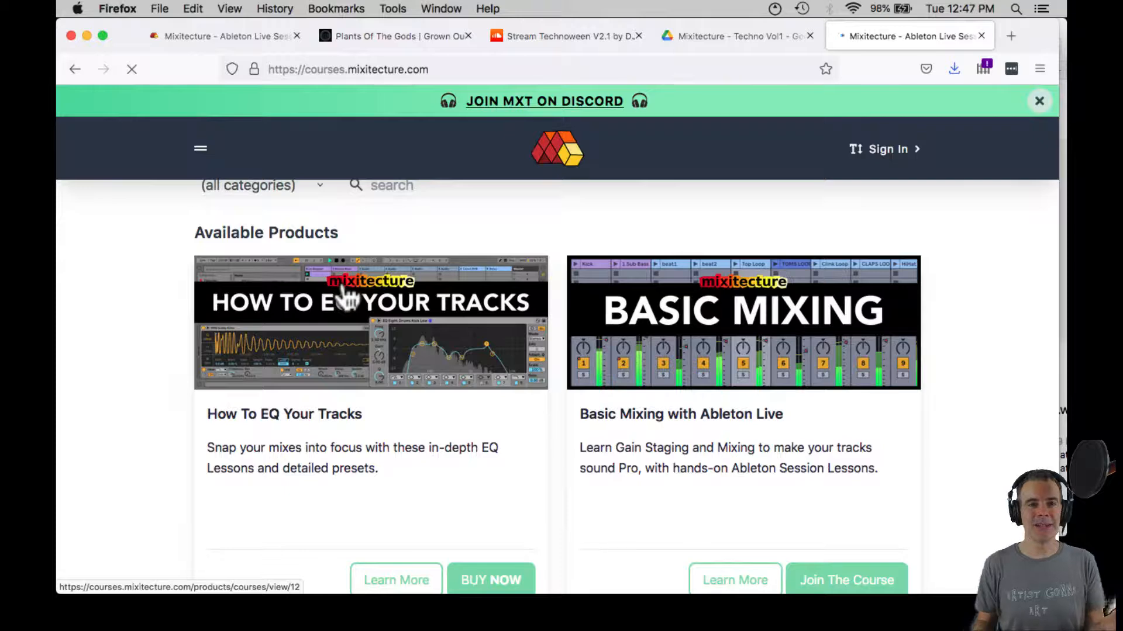
Open the How To EQ Your Tracks course page from the available products.
scroll(345, 297, "up", 1)
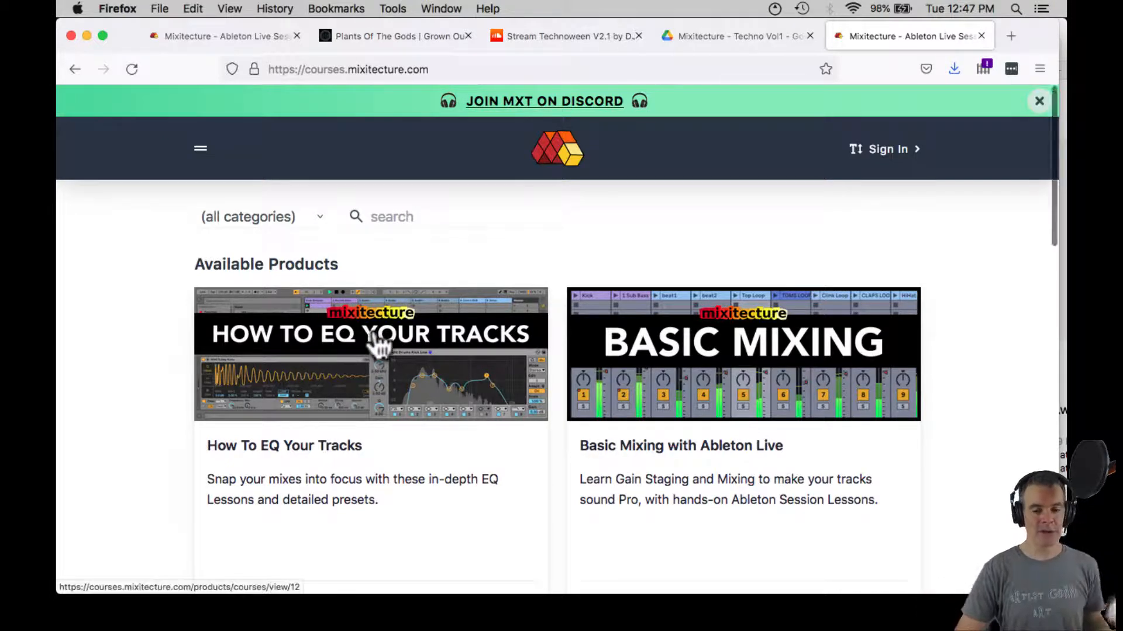
scroll(380, 345, "down", 1)
scroll(380, 345, "up", 1)
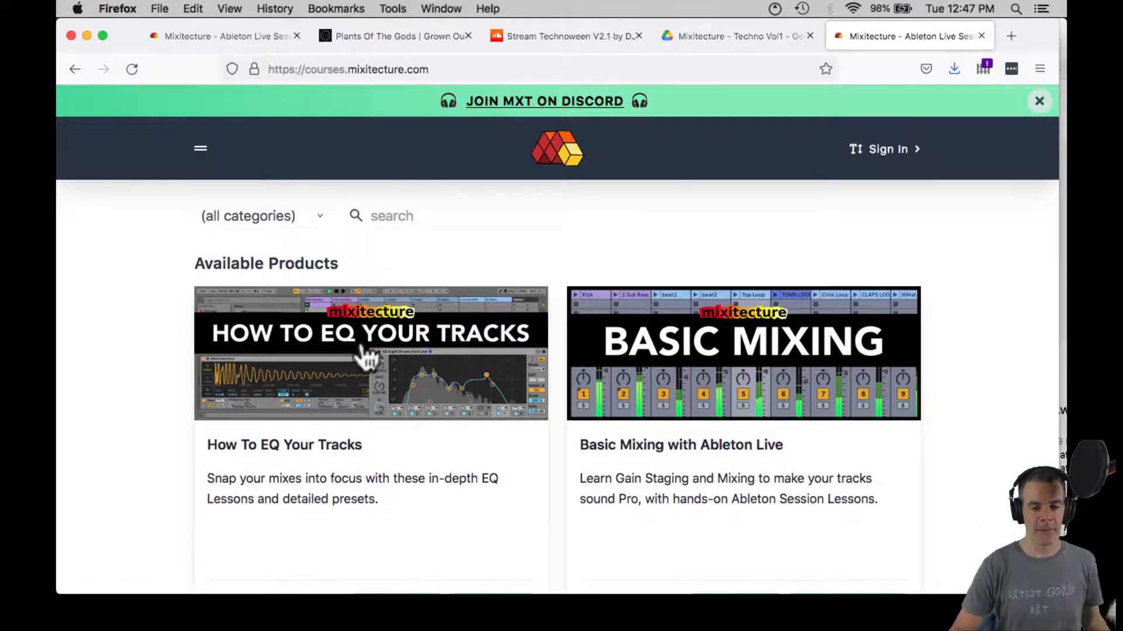
scroll(366, 358, "down", 2)
scroll(366, 358, "up", 1)
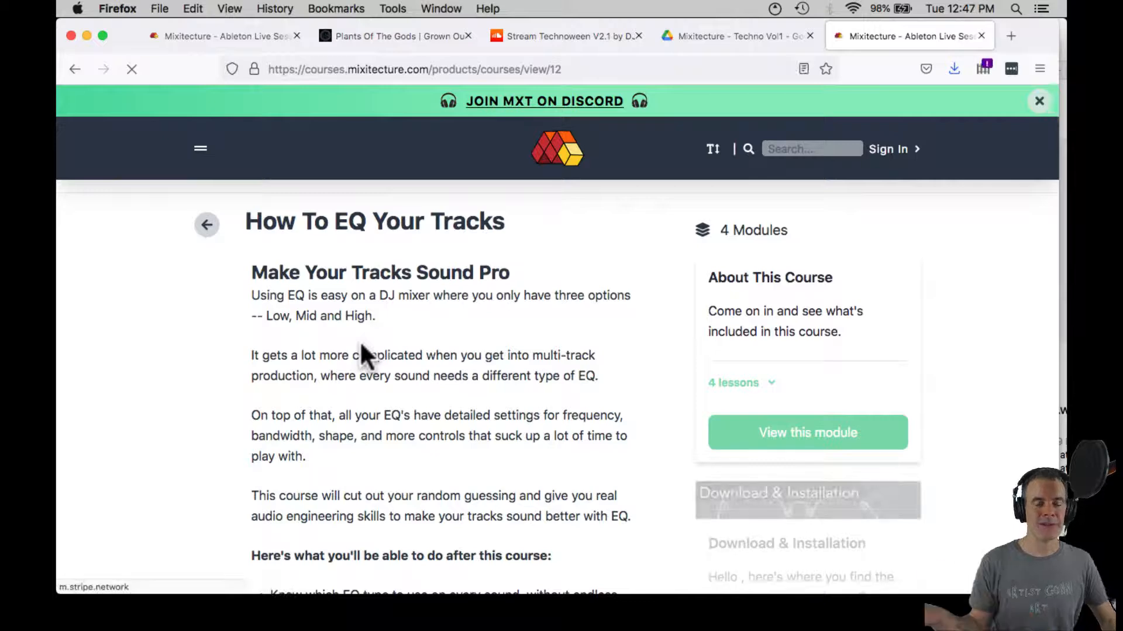
scroll(361, 345, "up", 1)
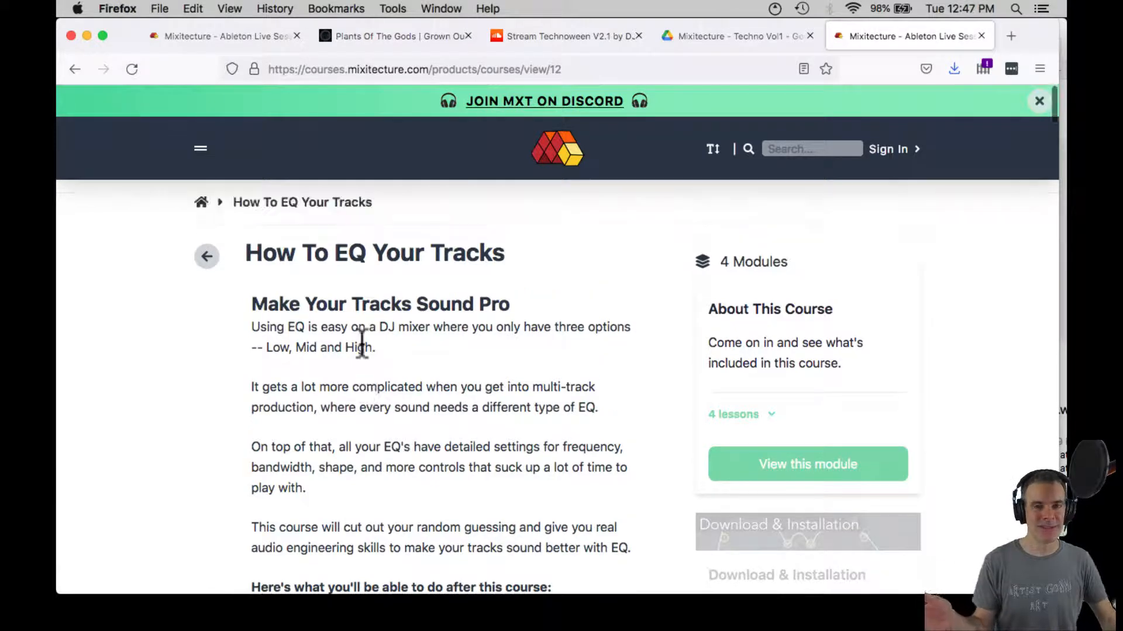
Examine the How To EQ Your Tracks page's learning outcomes, locked modules, EQ Eight preset preview and the Presets Designed For Electronic Music section.
scroll(361, 344, "down", 9)
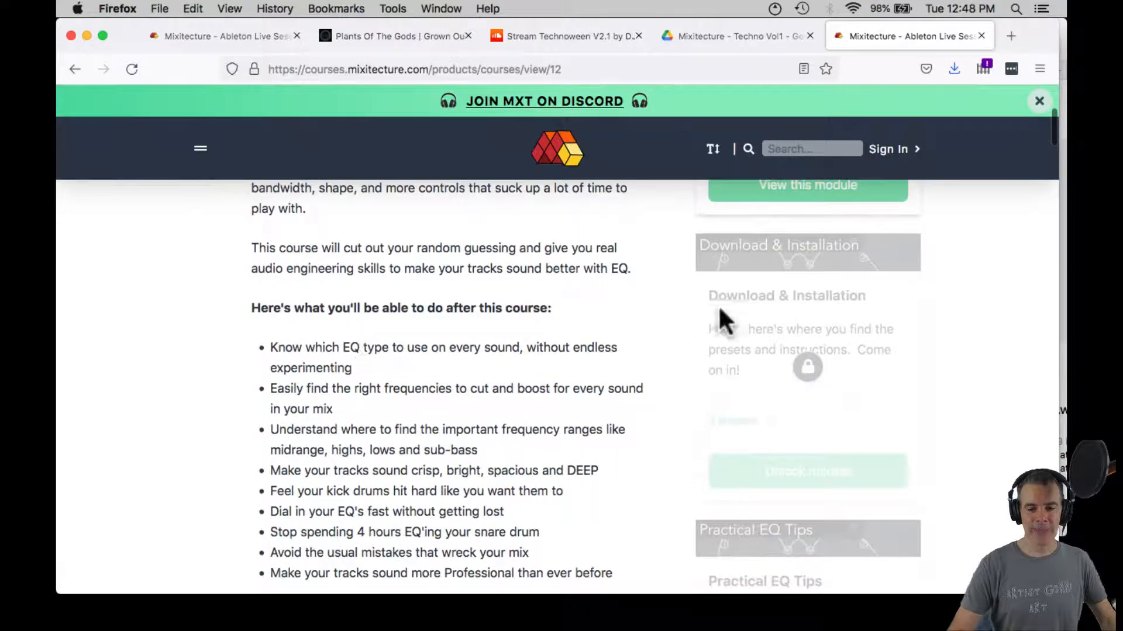
scroll(605, 289, "down", 14)
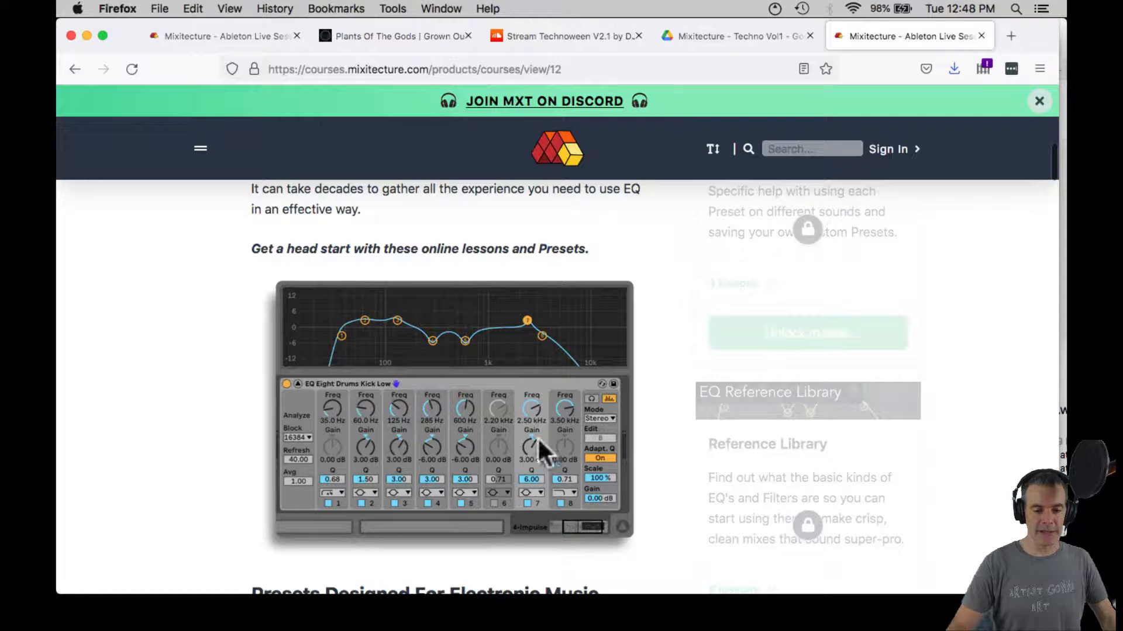
scroll(471, 409, "down", 5)
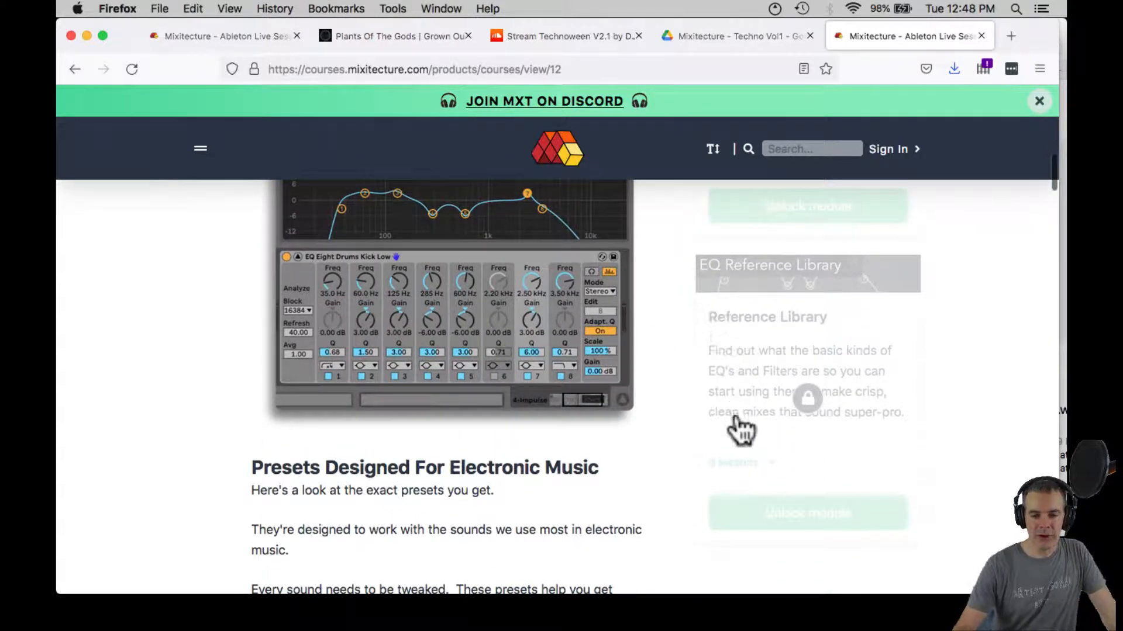
scroll(743, 412, "up", 1)
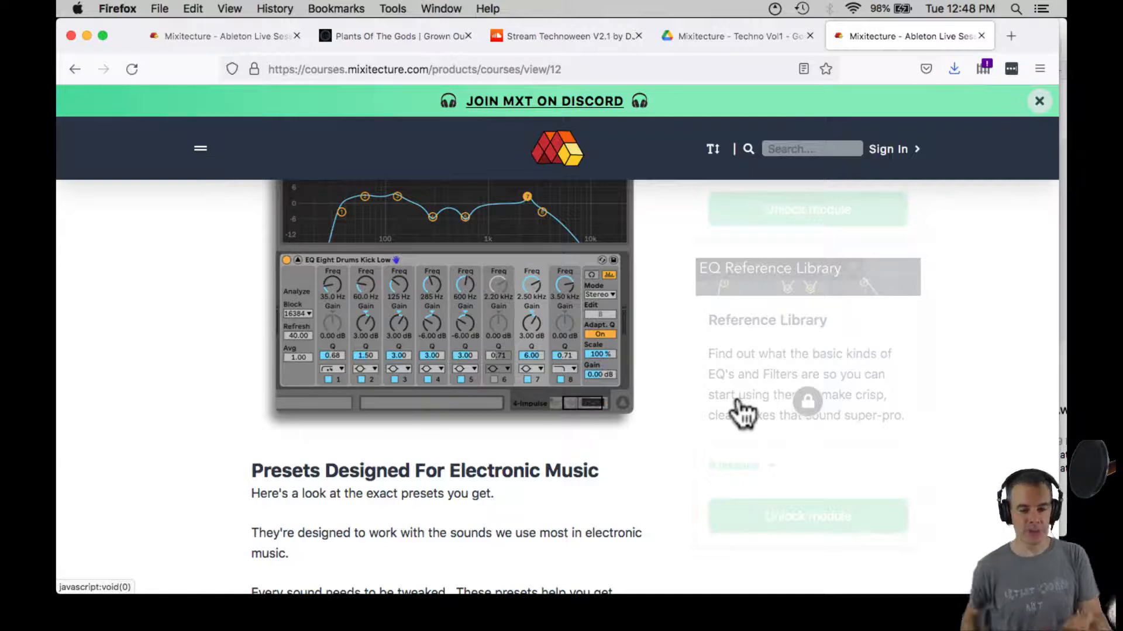
scroll(433, 345, "up", 1)
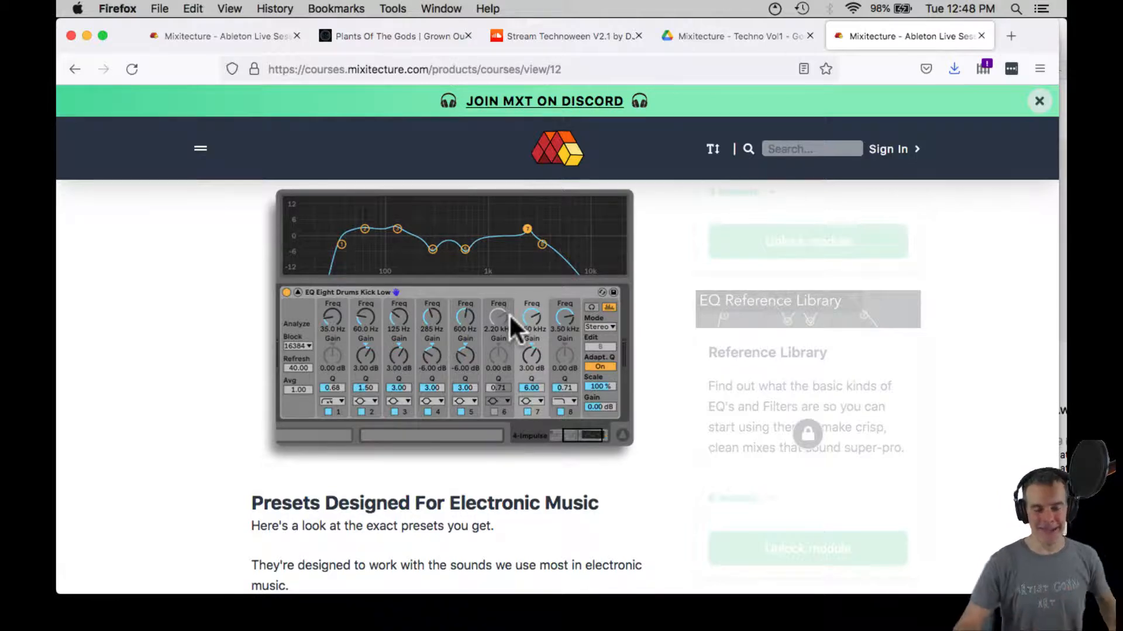
scroll(522, 316, "down", 10)
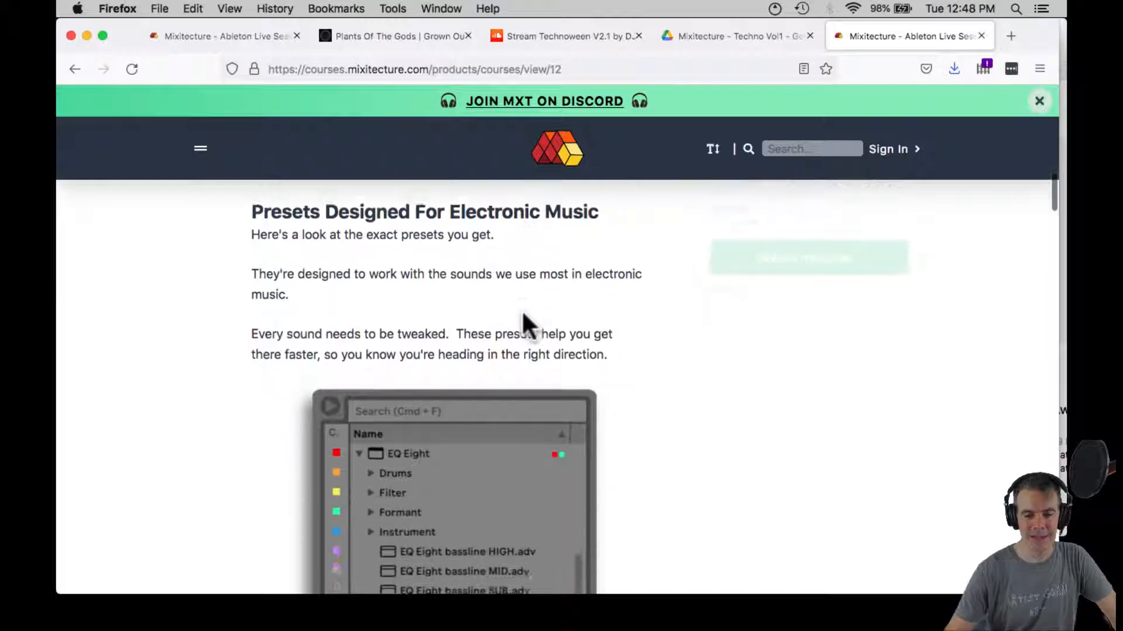
scroll(521, 310, "down", 12)
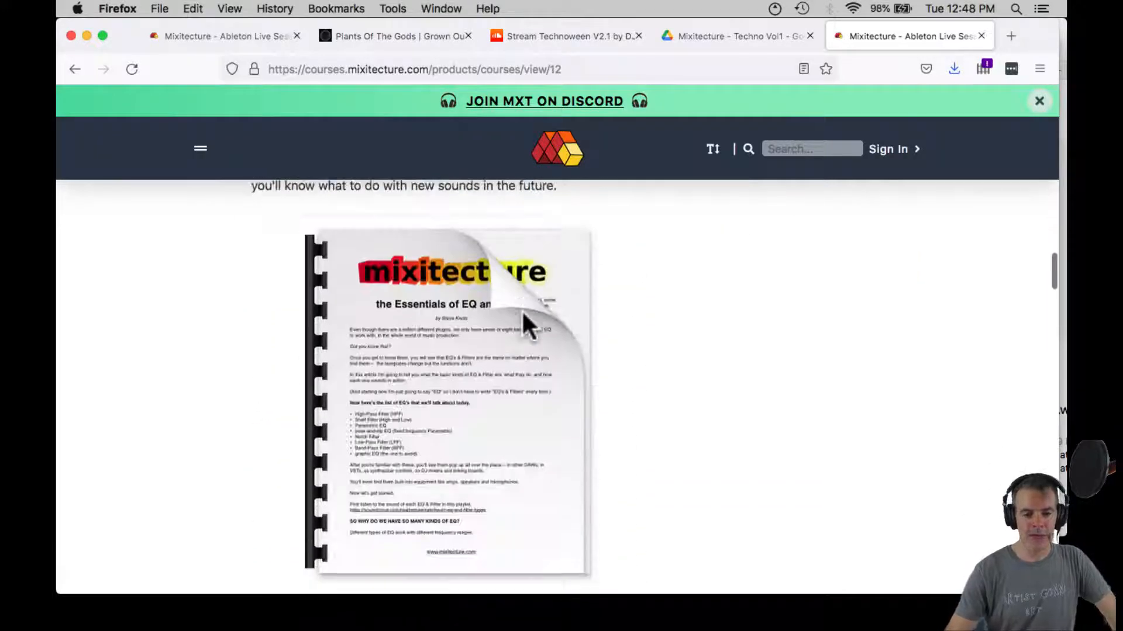
Review the Real Audio Engineering Lessons section, the EQ reference lesson list, the Instant Access details and the closing purchase offer.
scroll(512, 330, "down", 8)
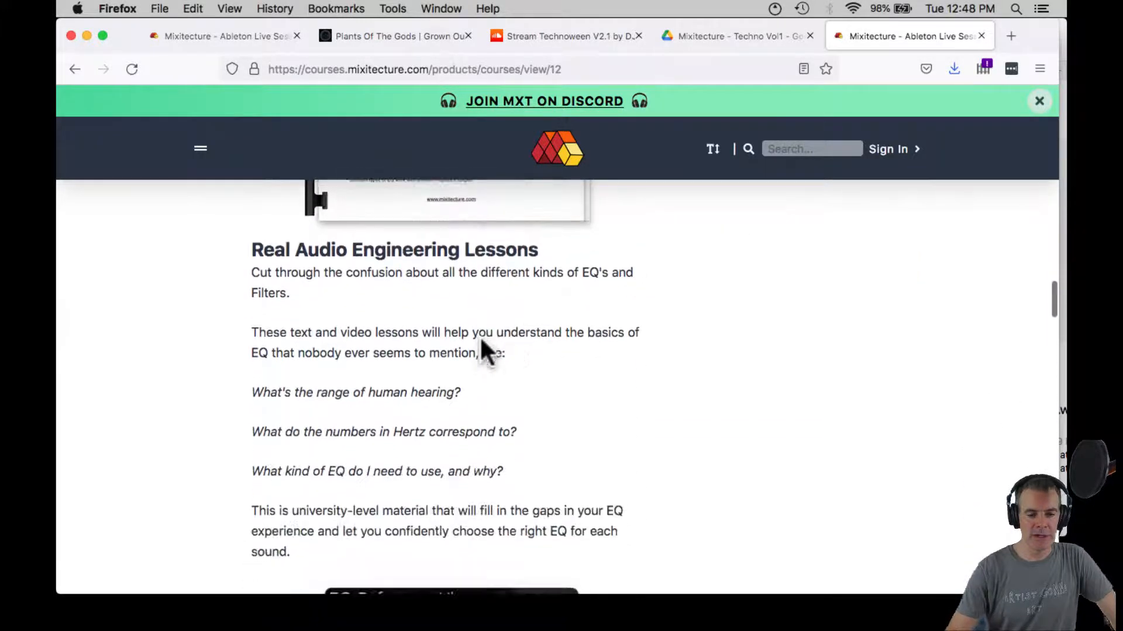
scroll(482, 339, "down", 10)
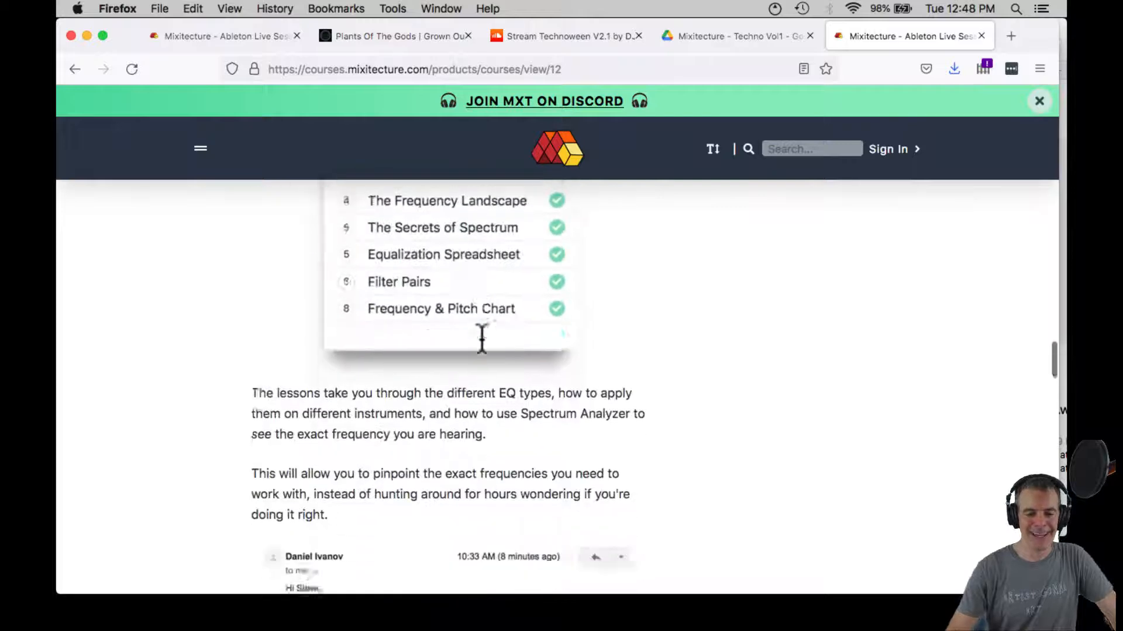
scroll(481, 336, "up", 3)
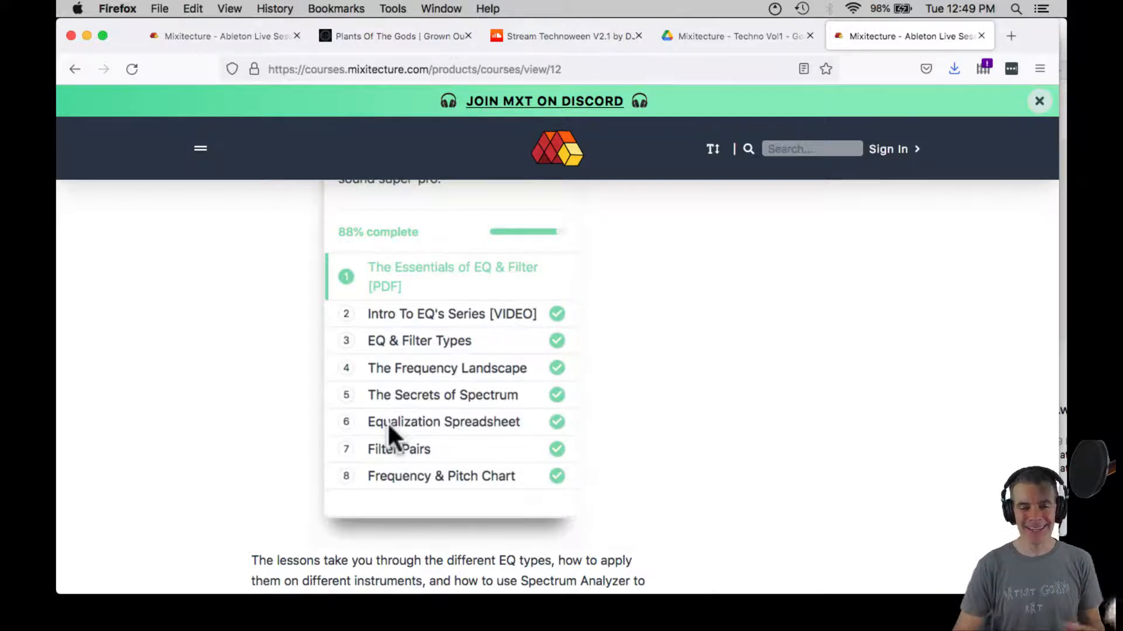
scroll(391, 445, "down", 5)
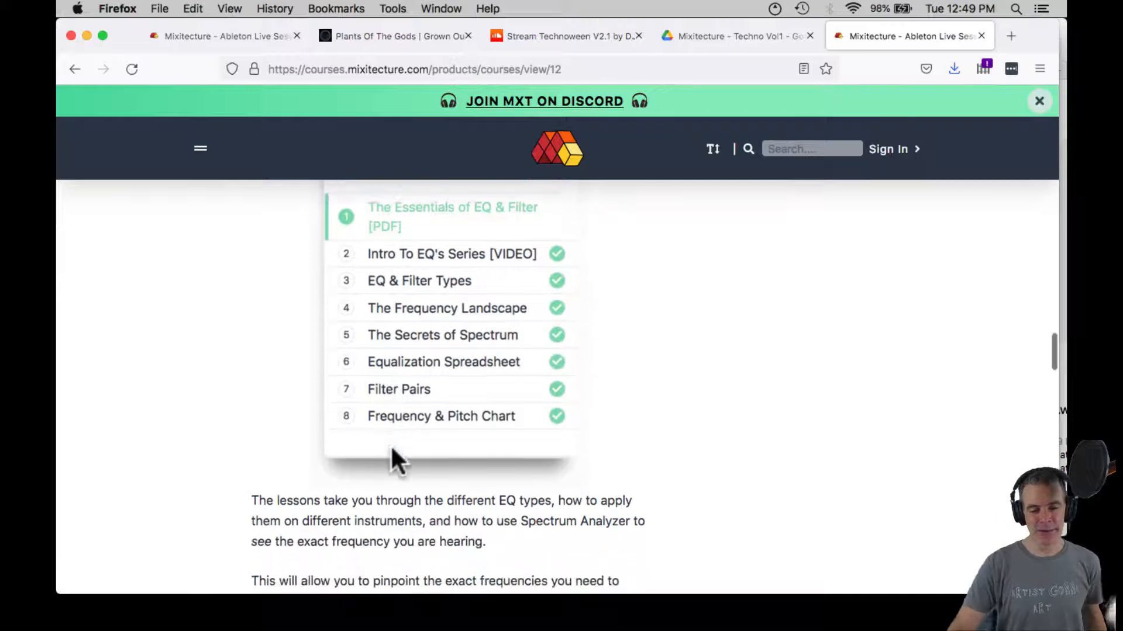
scroll(412, 386, "down", 6)
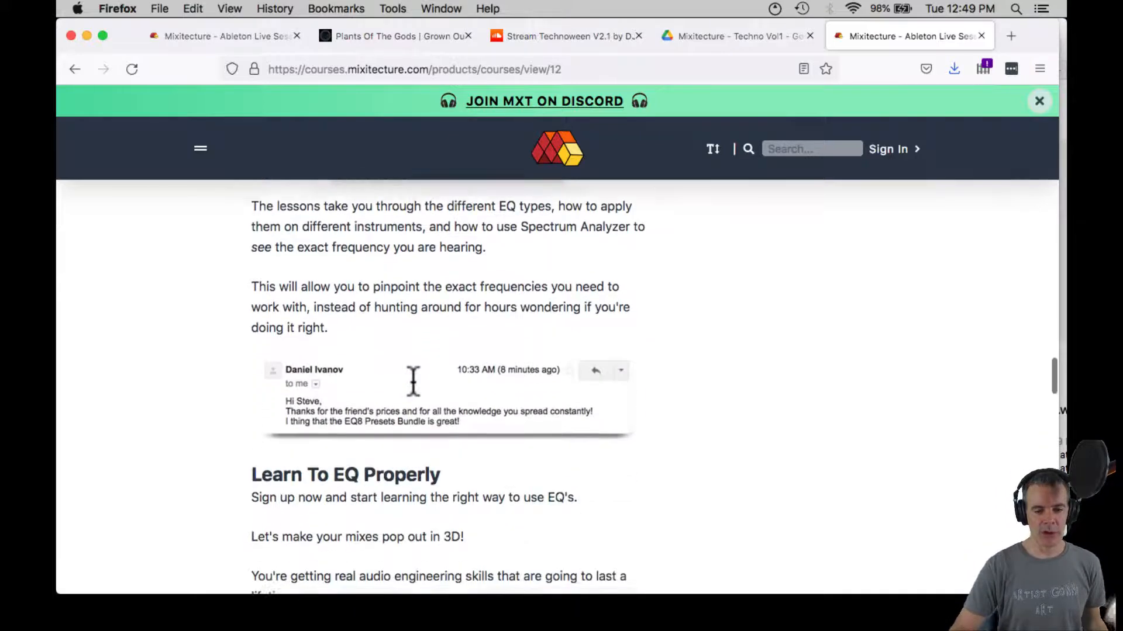
scroll(413, 385, "down", 15)
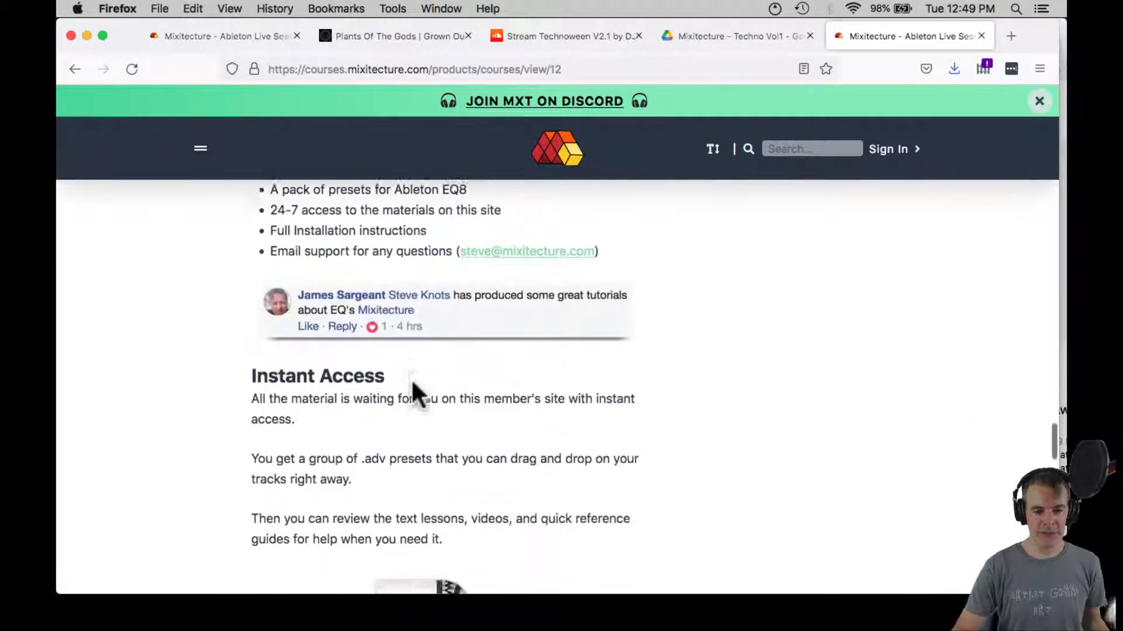
scroll(413, 384, "down", 12)
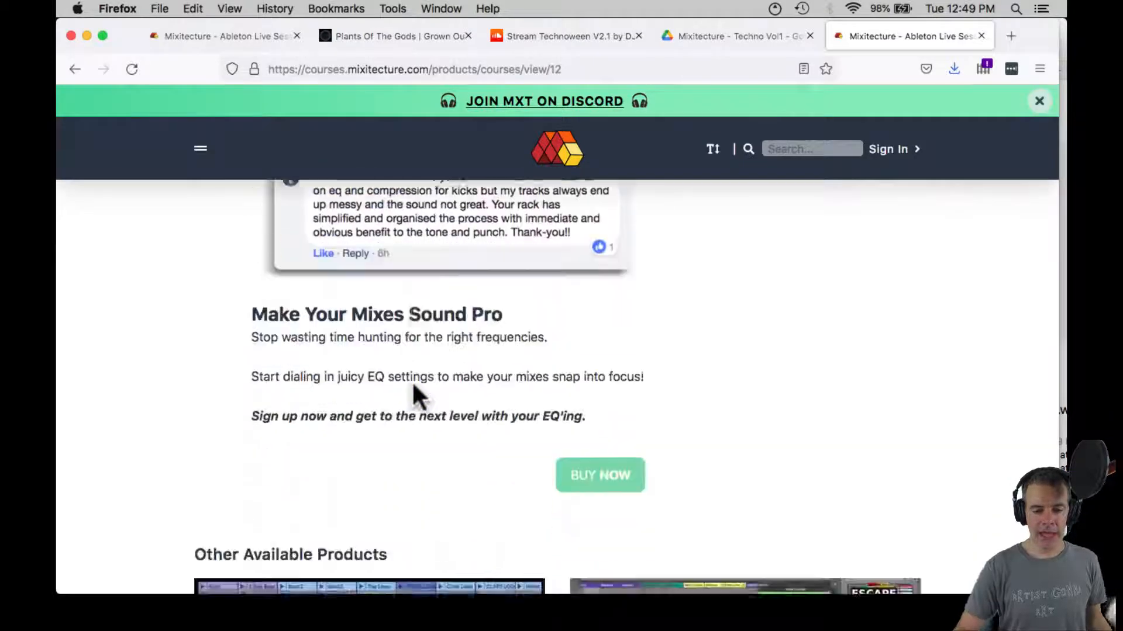
Return to the course's learning outcomes and the beginning of its page, and switch to Ableton Live 11 Suite.
scroll(422, 319, "up", 20)
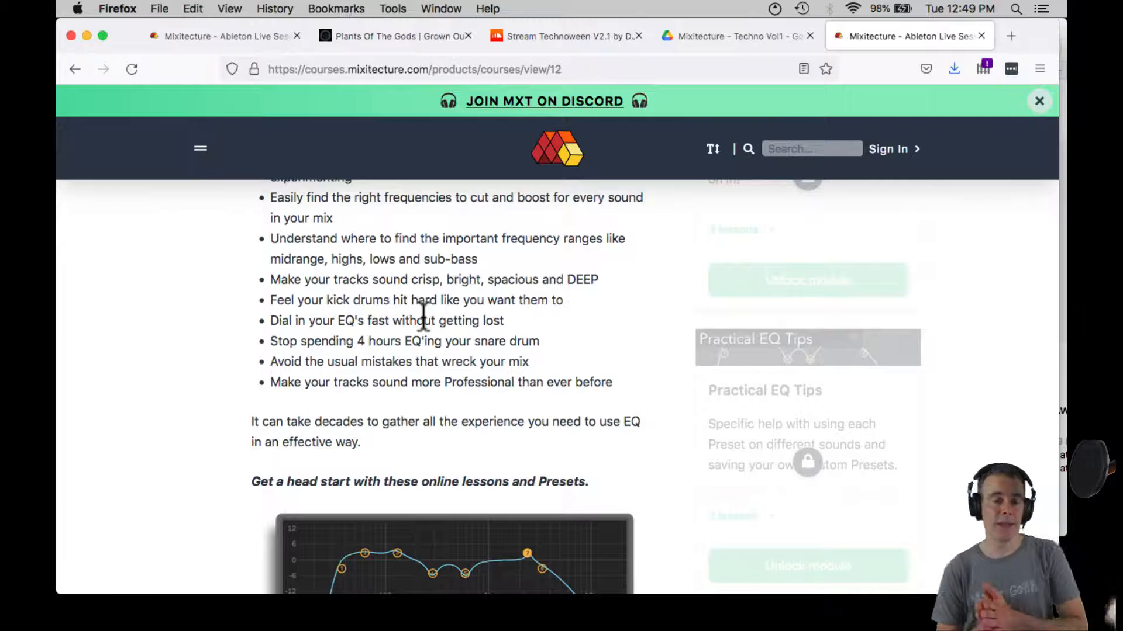
scroll(424, 316, "up", 2)
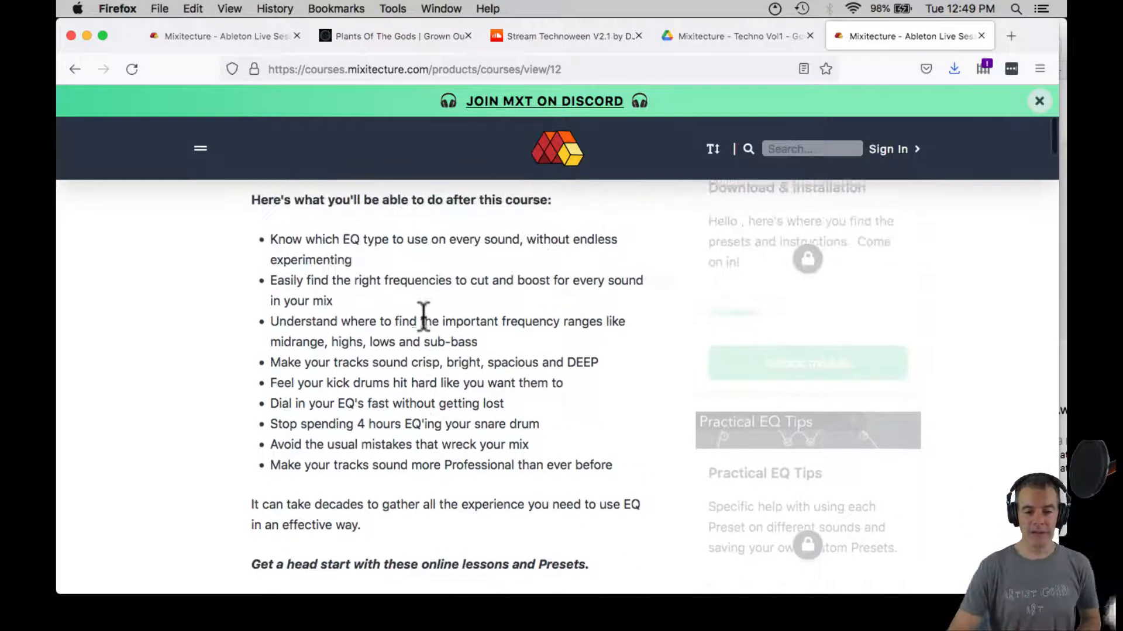
scroll(486, 310, "up", 10)
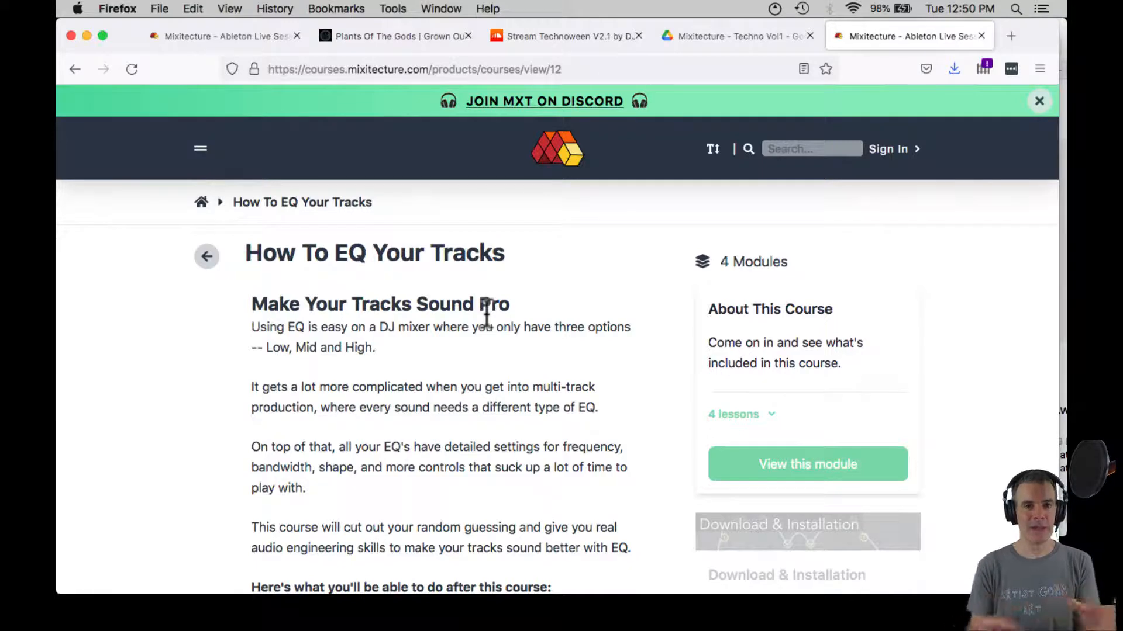
key("super+Tab")
key("super+Tab")
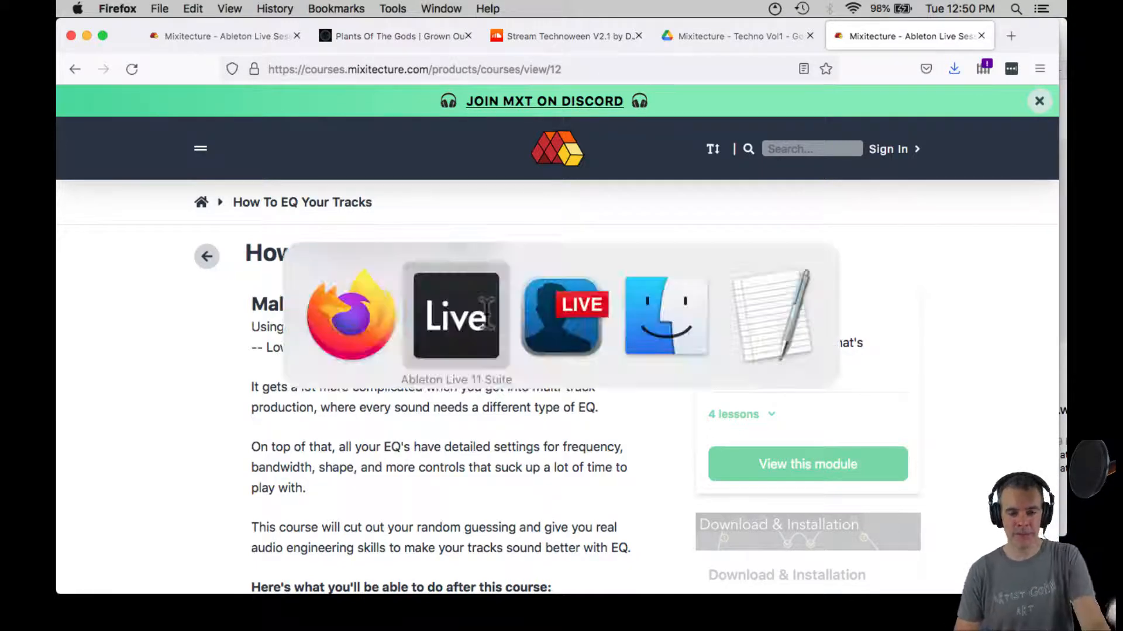